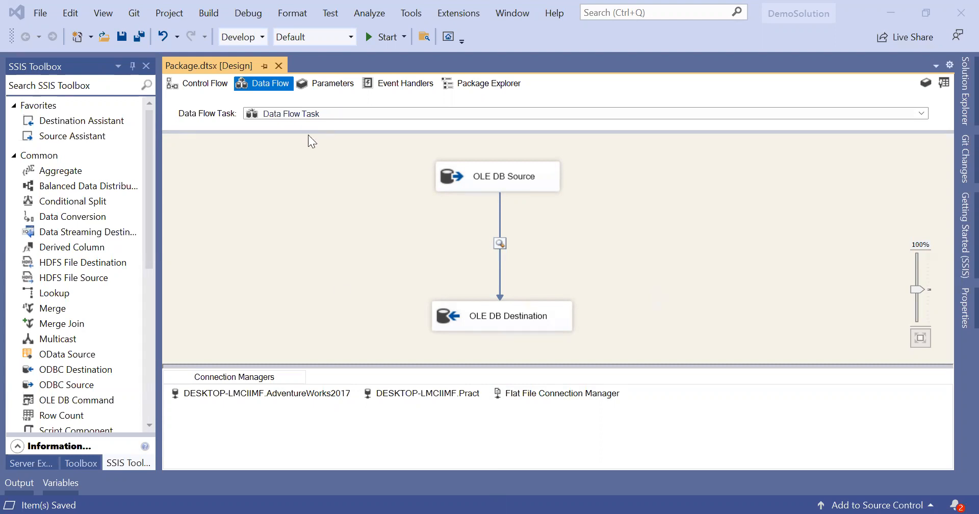
Step: Delete the OLE DB Destination and its path, then select the OLE DB Source
{"action": "left_click", "coordinate": [535, 306]}
{"action": "key", "text": "Delete"}
{"action": "left_click", "coordinate": [518, 173]}
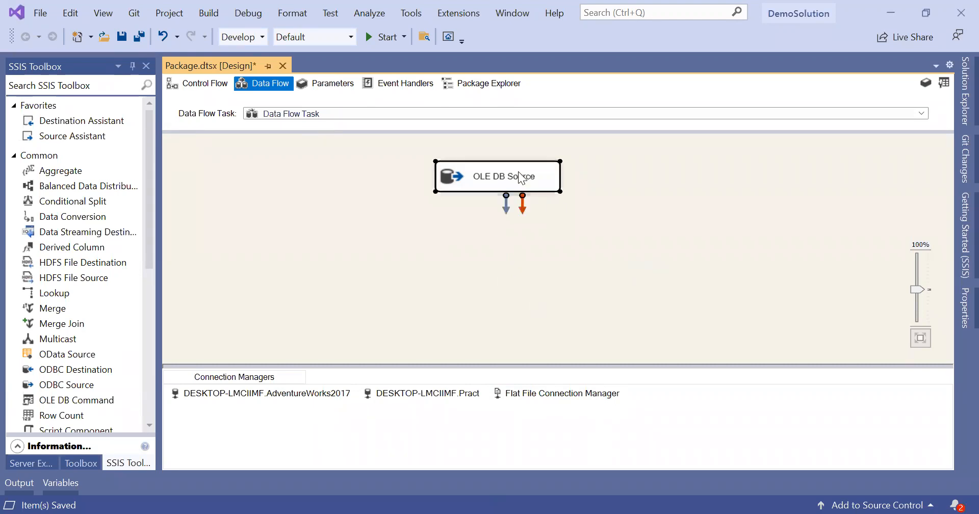
Step: Review the OLE DB Source's columns, including City and StateProvinceID, and close without changes
{"action": "double_click", "coordinate": [519, 174]}
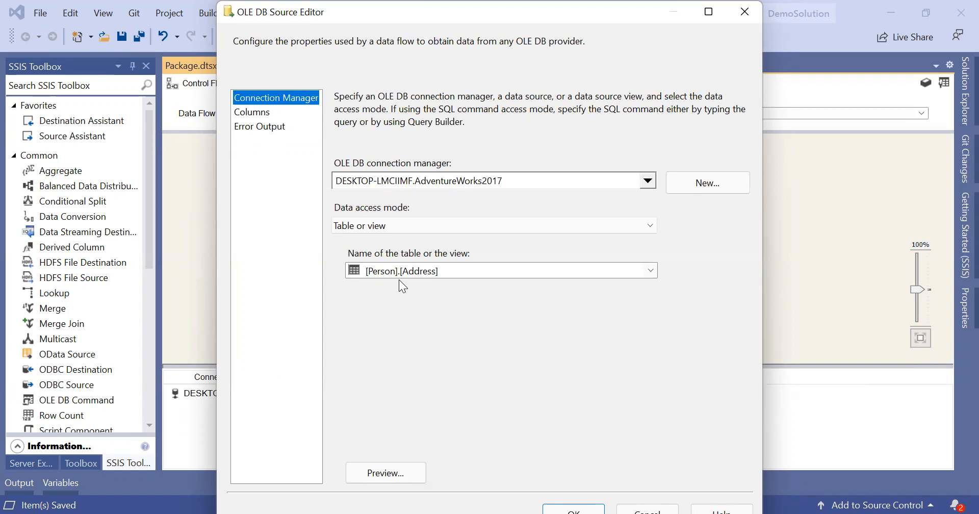
{"action": "left_click", "coordinate": [269, 114]}
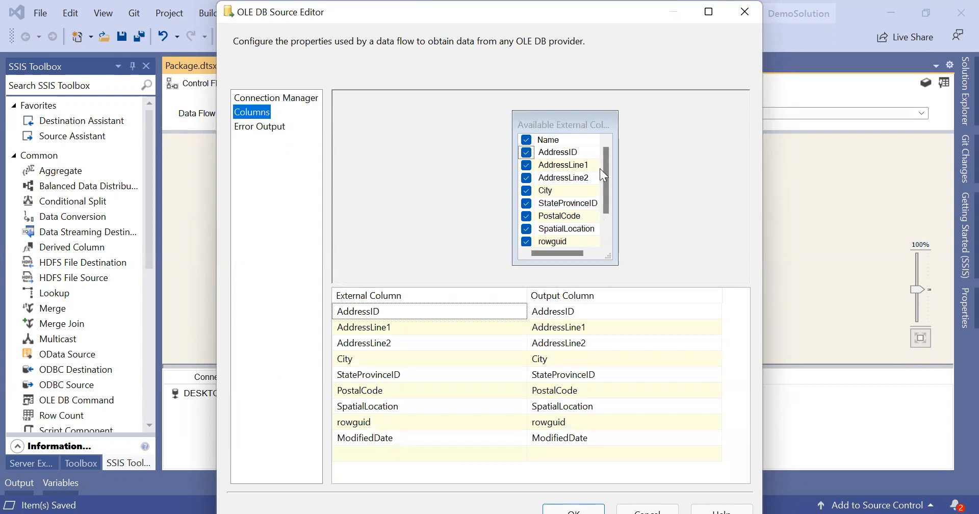
{"action": "left_click_drag", "start_coordinate": [607, 179], "coordinate": [612, 194]}
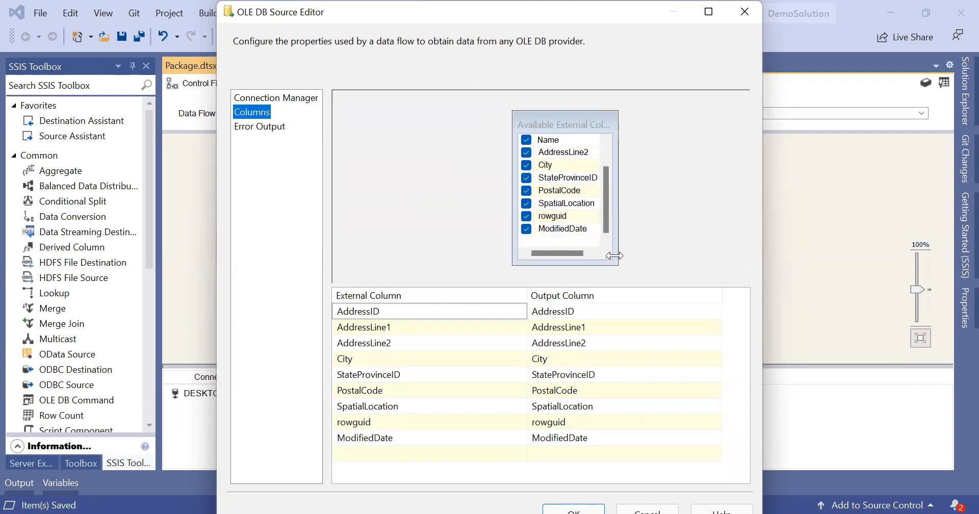
{"action": "left_click_drag", "start_coordinate": [612, 259], "coordinate": [689, 281]}
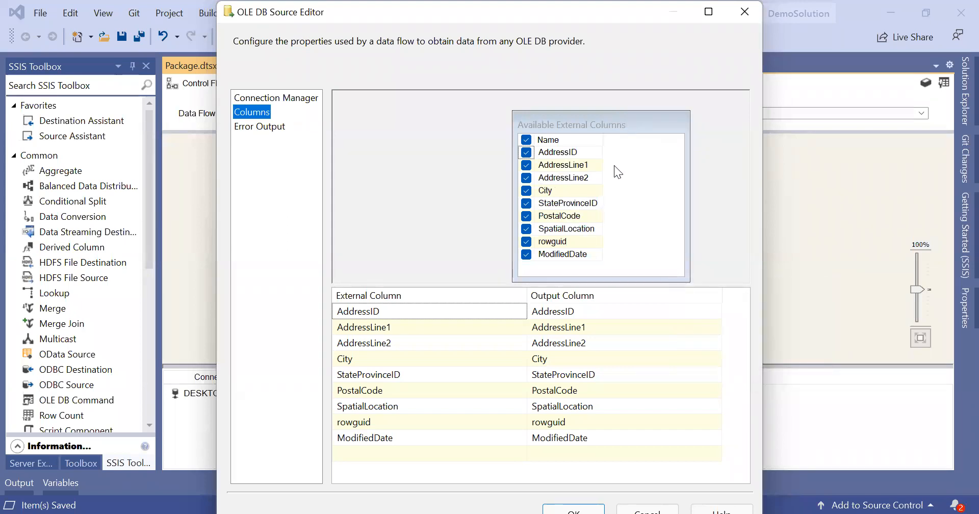
{"action": "left_click", "coordinate": [592, 186]}
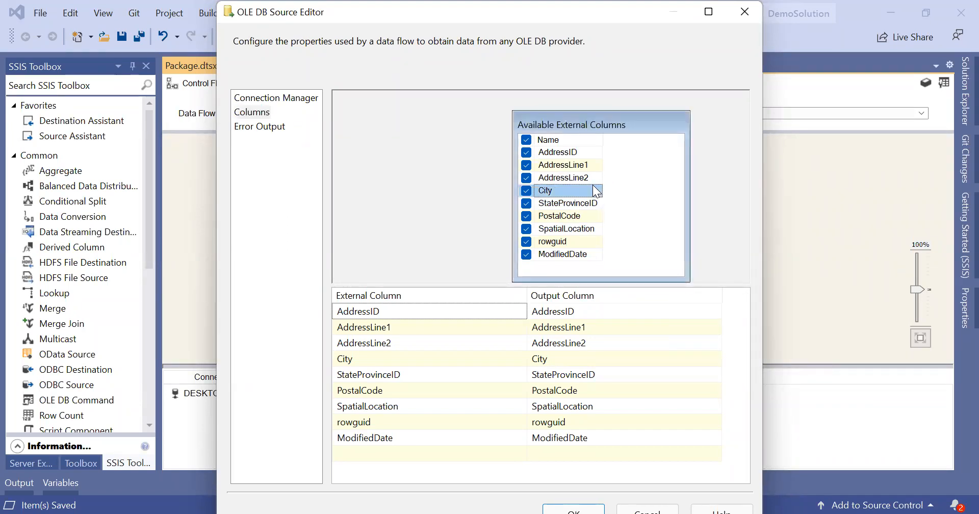
{"action": "left_click", "coordinate": [585, 203]}
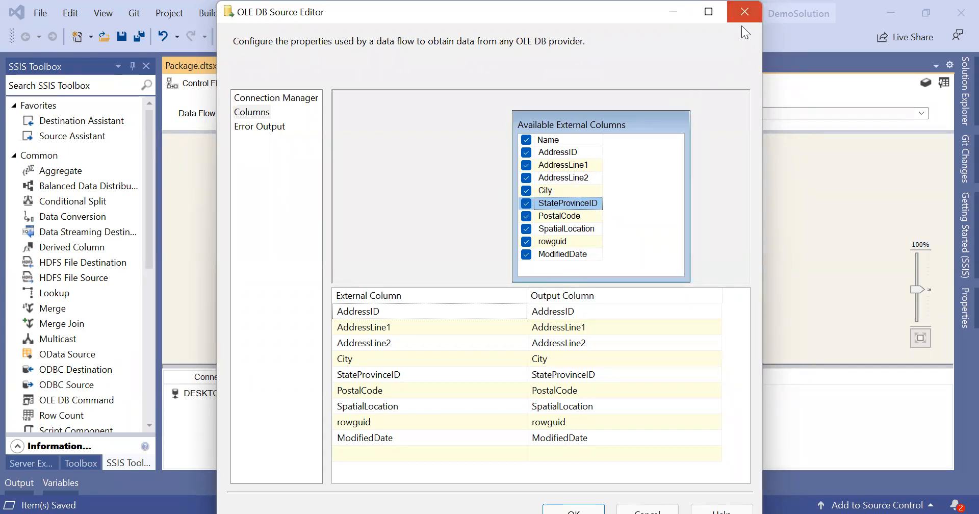
{"action": "left_click", "coordinate": [743, 13]}
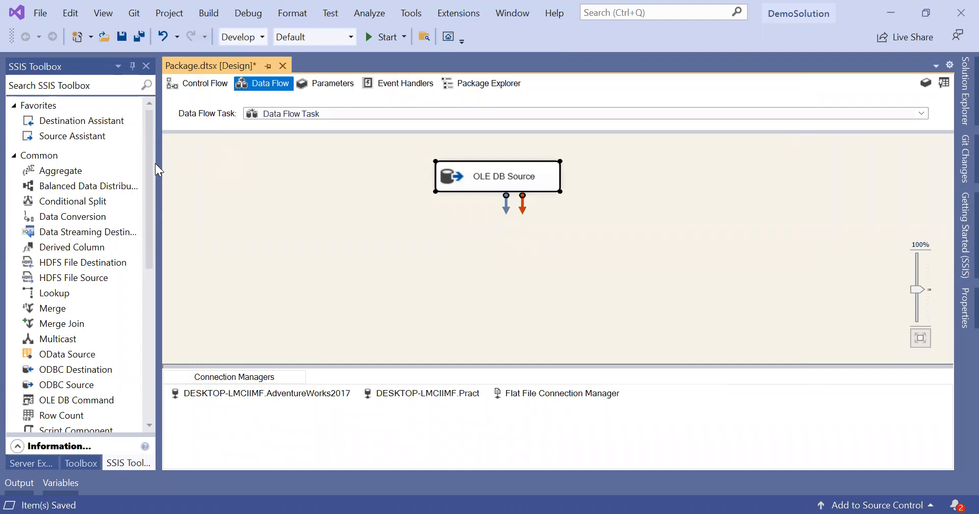
Step: Place an Aggregate transformation under the OLE DB Source and connect the source's output to it
{"action": "left_click", "coordinate": [78, 174]}
{"action": "left_click_drag", "start_coordinate": [79, 174], "coordinate": [414, 277]}
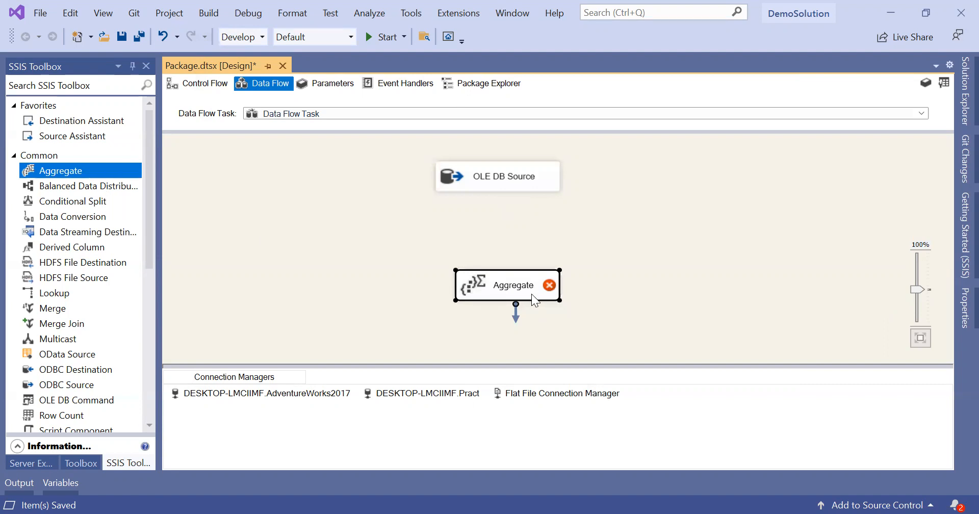
{"action": "left_click_drag", "start_coordinate": [502, 274], "coordinate": [487, 250]}
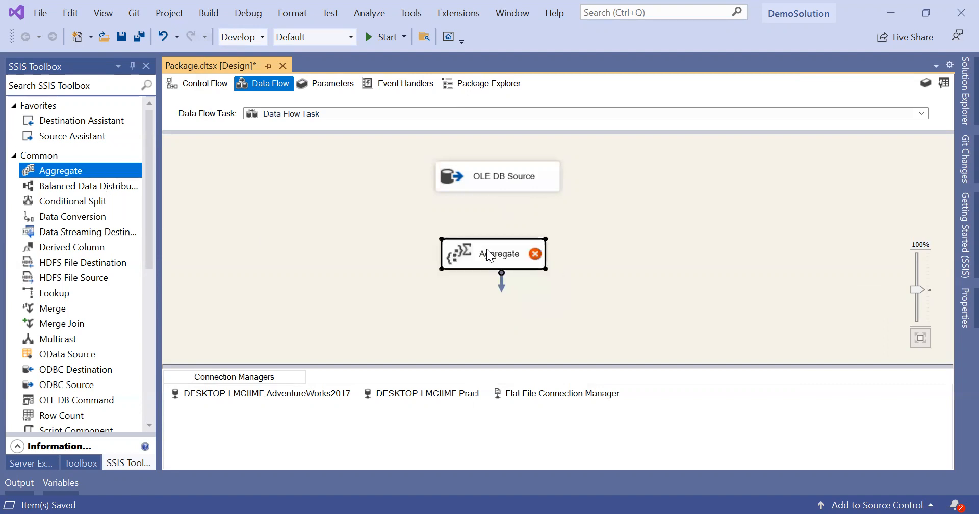
{"action": "left_click", "coordinate": [478, 176]}
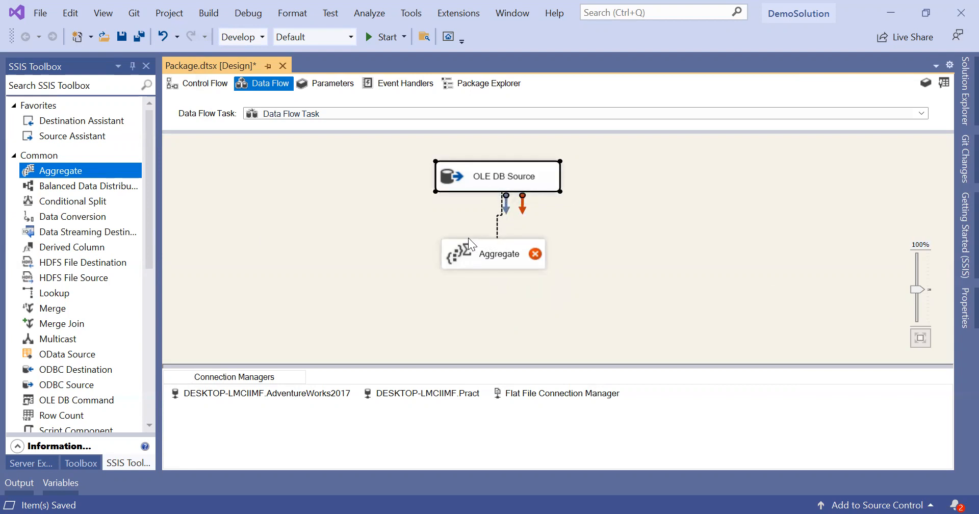
{"action": "left_click_drag", "start_coordinate": [468, 240], "coordinate": [467, 242]}
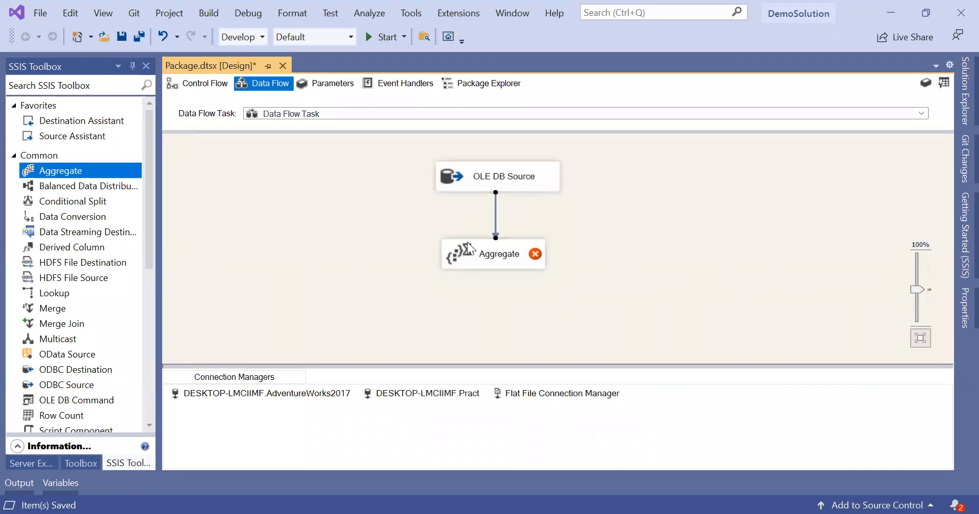
Step: In the Aggregate Transformation Editor, check City for Group by and (*) for Count all
{"action": "left_click", "coordinate": [510, 258]}
{"action": "double_click", "coordinate": [509, 256]}
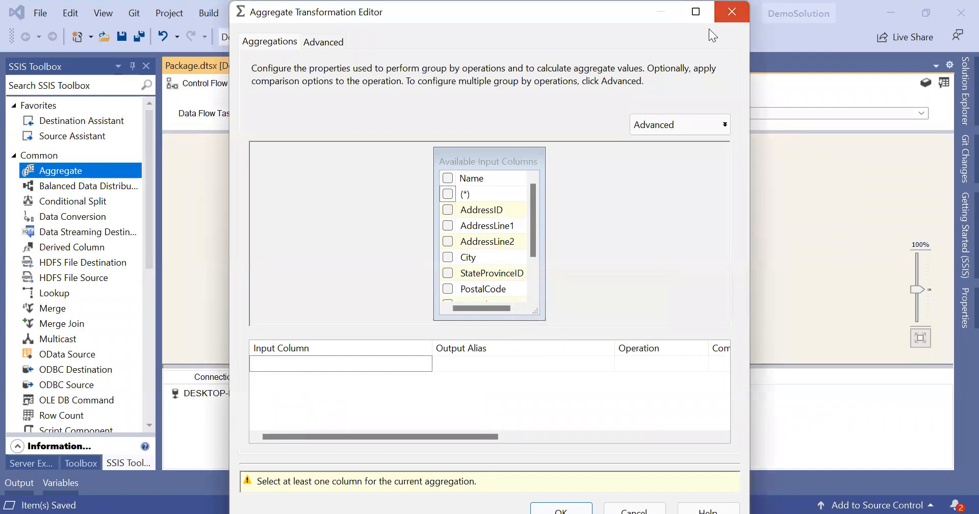
{"action": "left_click", "coordinate": [731, 11]}
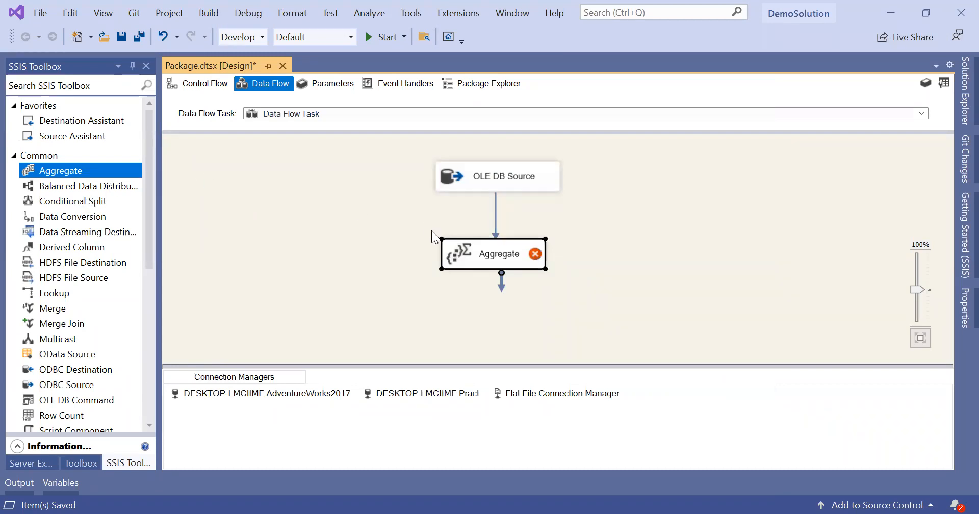
{"action": "double_click", "coordinate": [500, 255]}
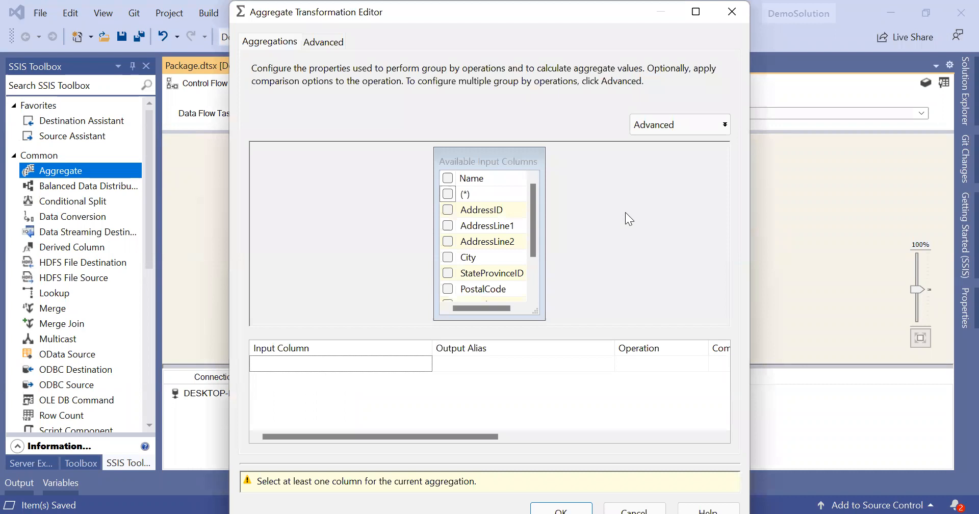
{"action": "left_click_drag", "start_coordinate": [535, 225], "coordinate": [536, 280]}
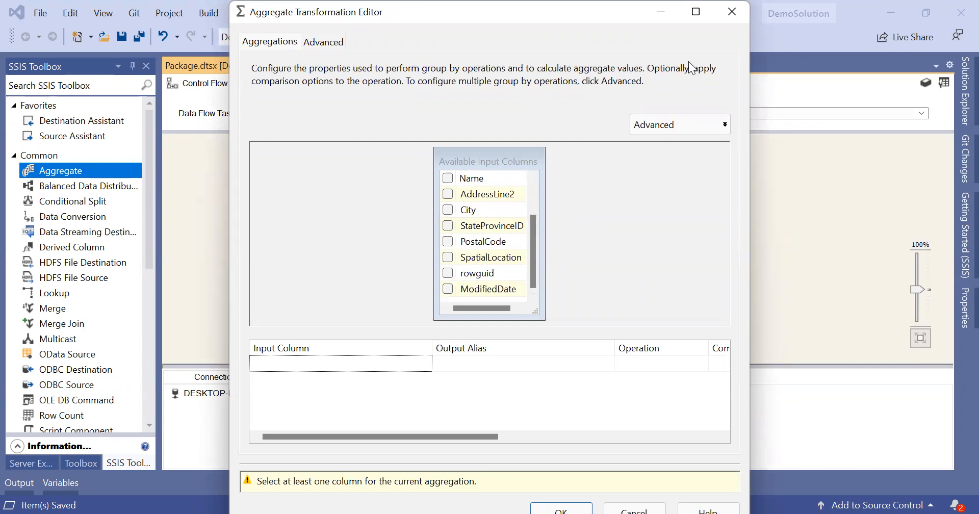
{"action": "left_click", "coordinate": [530, 196]}
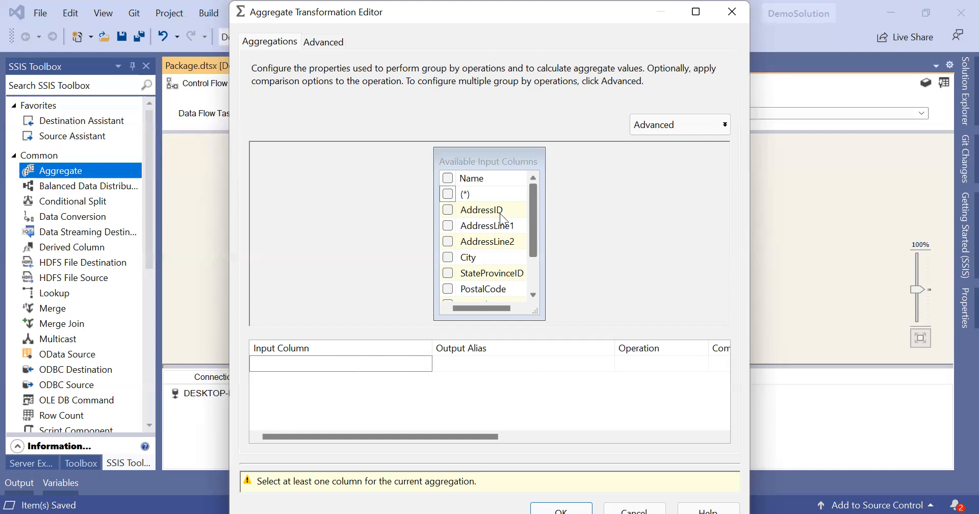
{"action": "left_click", "coordinate": [449, 257]}
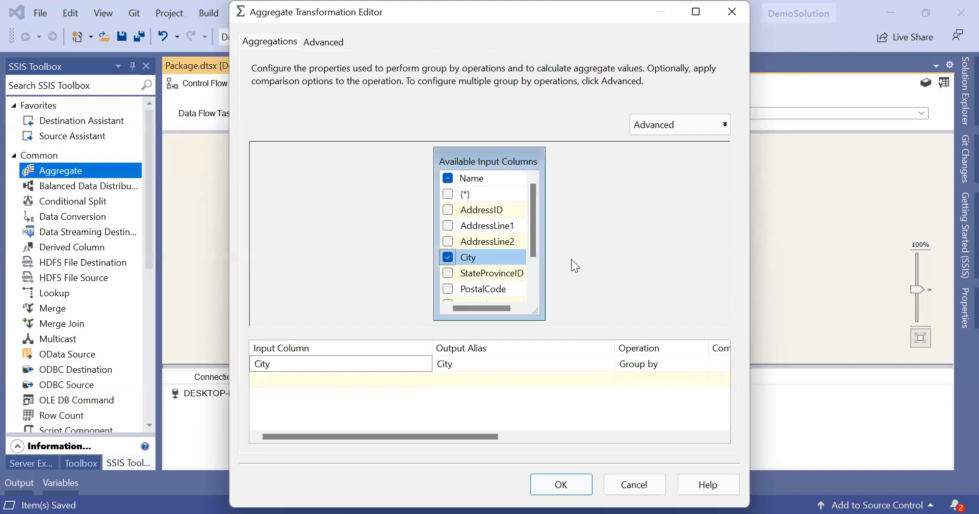
{"action": "left_click", "coordinate": [447, 195]}
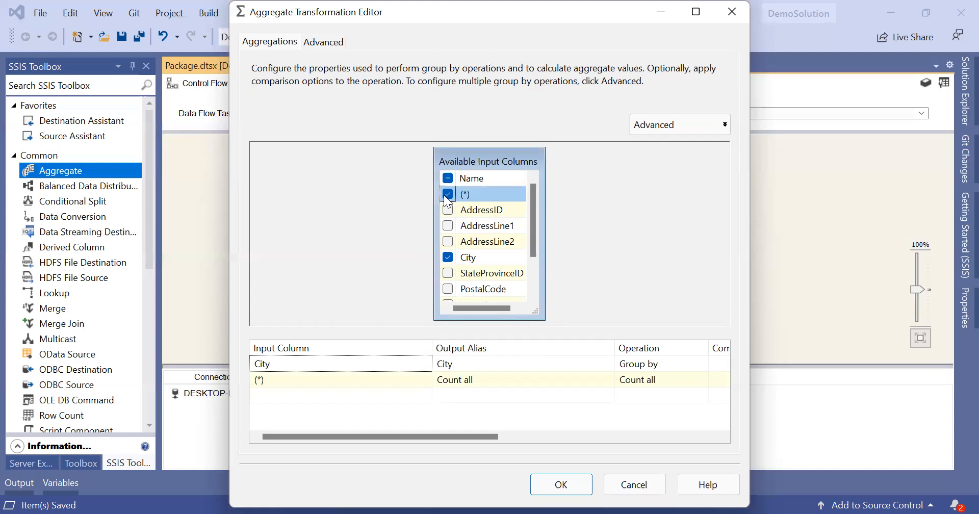
{"action": "left_click_drag", "start_coordinate": [539, 315], "coordinate": [598, 328]}
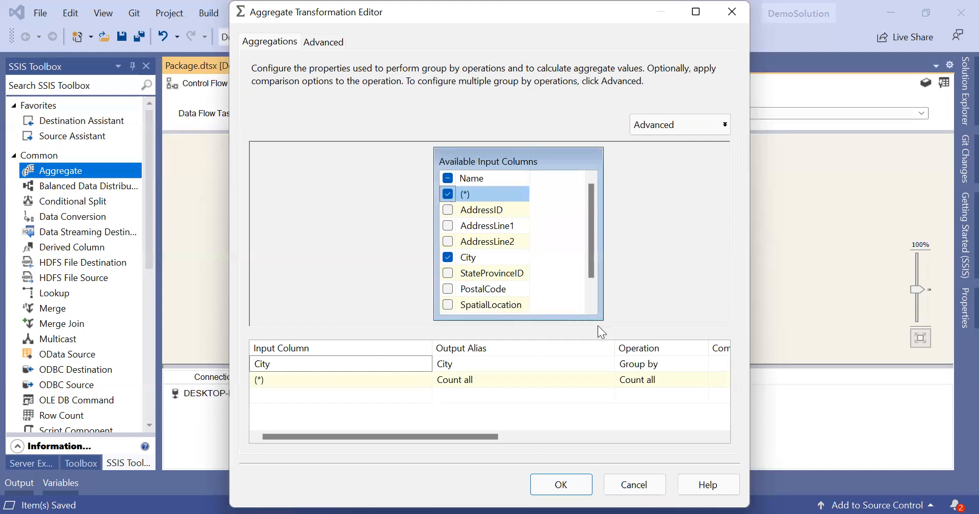
{"action": "scroll", "coordinate": [549, 233], "scroll_direction": "down", "scroll_amount": 1}
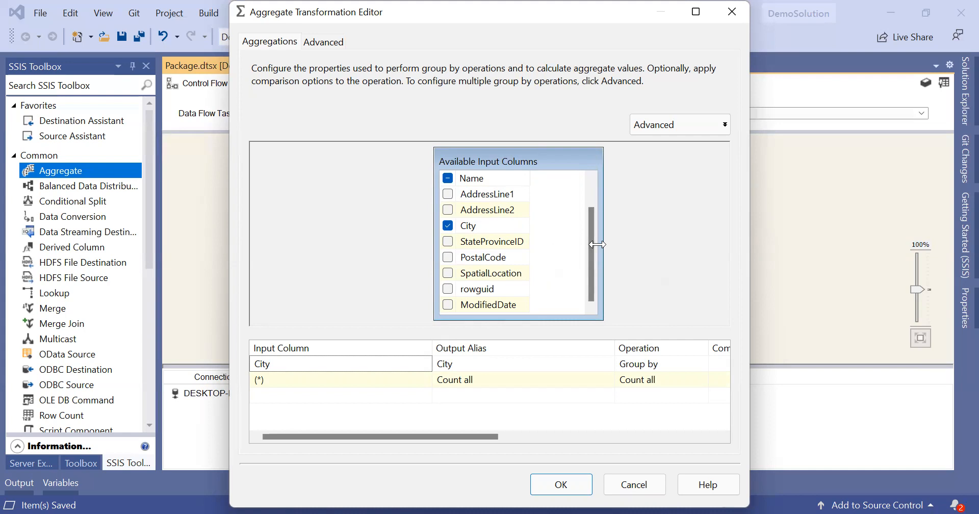
{"action": "mouse_move", "coordinate": [511, 247]}
Step: Keep the City row's output alias and its Group by operation in the aggregation grid
{"action": "left_click", "coordinate": [478, 362]}
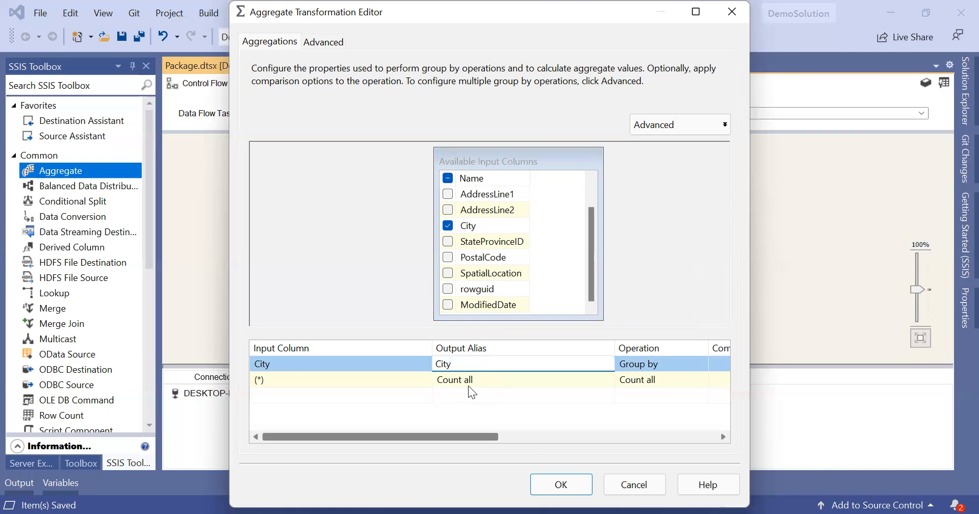
{"action": "scroll", "coordinate": [468, 385], "scroll_direction": "right", "scroll_amount": 5}
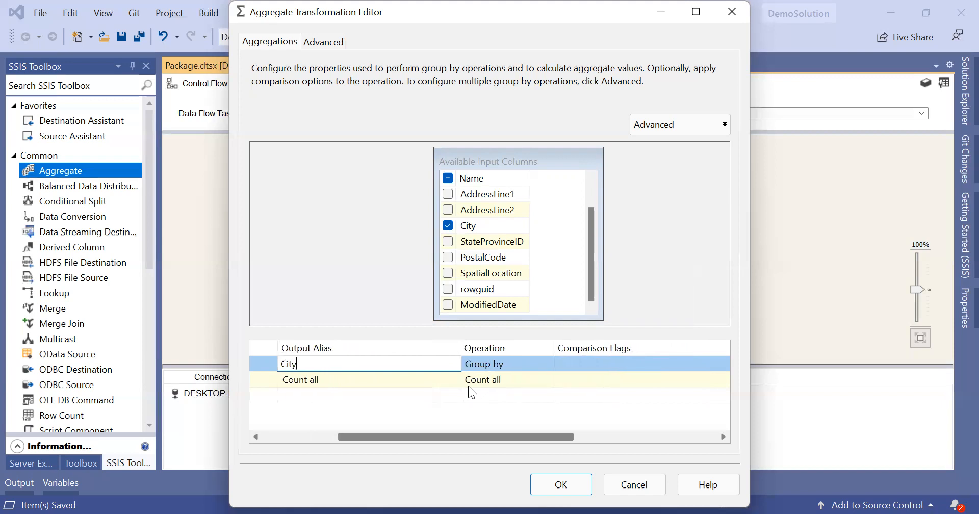
{"action": "scroll", "coordinate": [468, 385], "scroll_direction": "right", "scroll_amount": 2}
{"action": "left_click", "coordinate": [473, 368]}
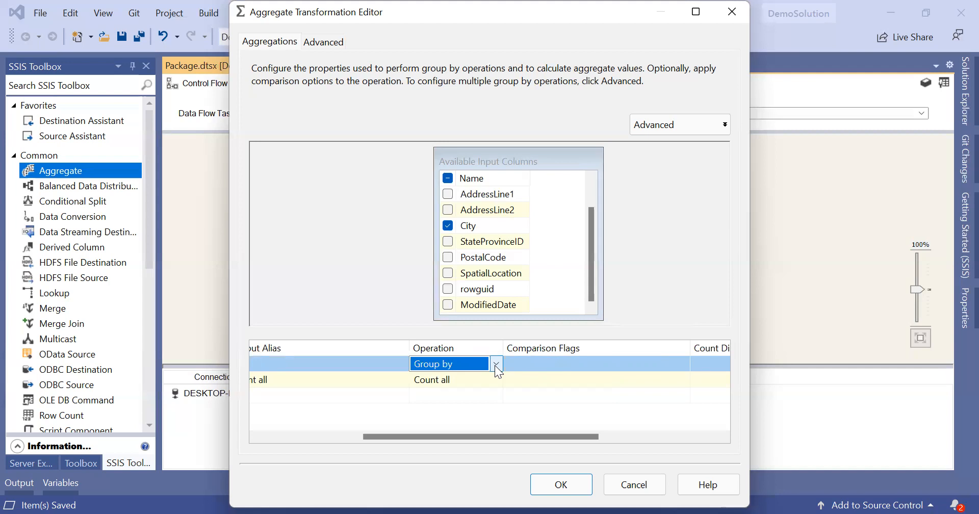
{"action": "left_click", "coordinate": [496, 364]}
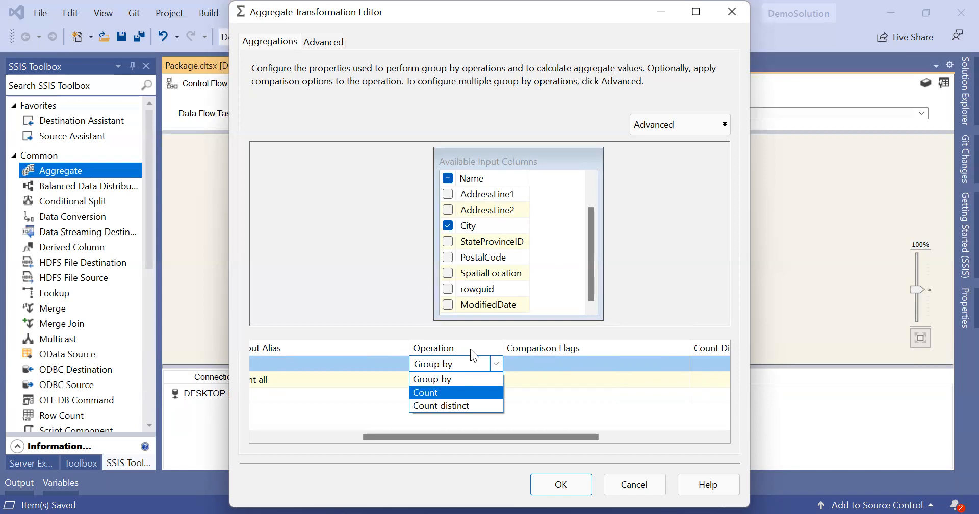
{"action": "left_click", "coordinate": [496, 227]}
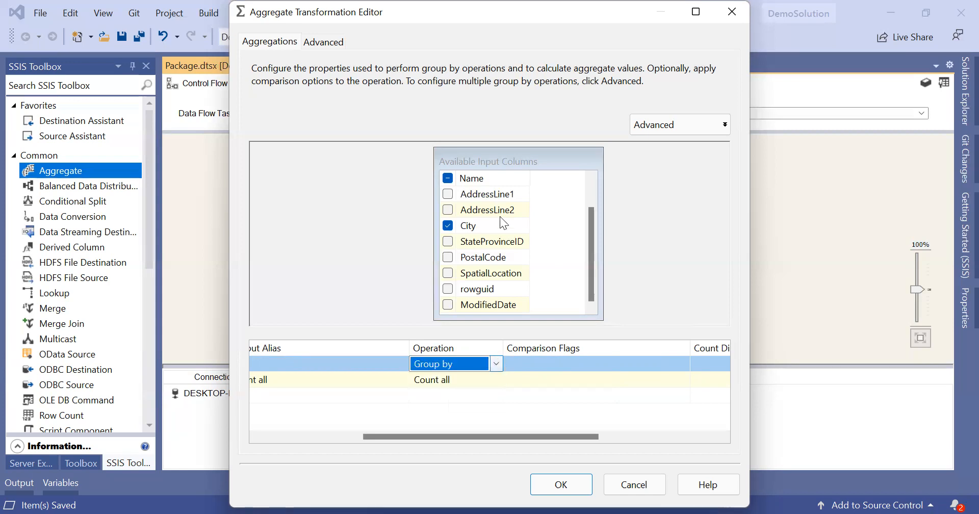
{"action": "left_click", "coordinate": [494, 363]}
{"action": "left_click", "coordinate": [496, 365]}
{"action": "left_click_drag", "start_coordinate": [522, 436], "coordinate": [659, 425]}
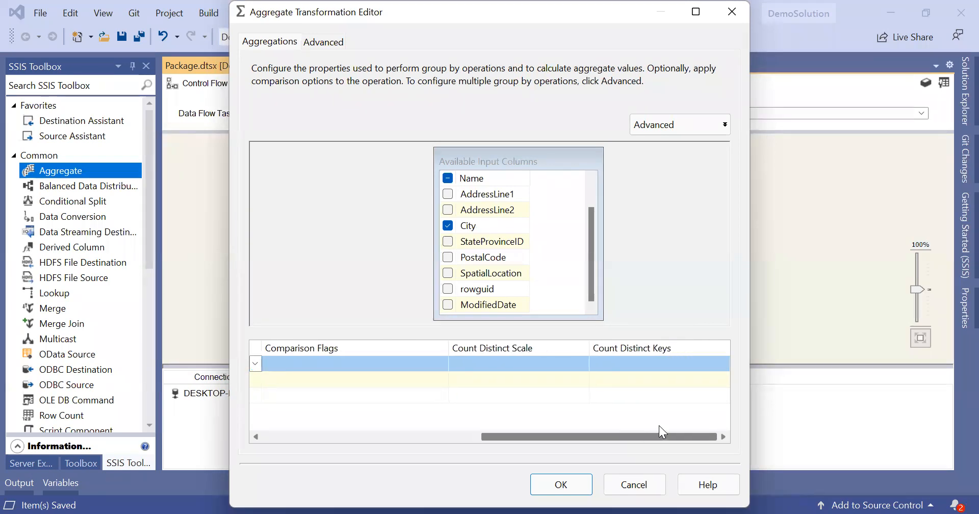
{"action": "left_click", "coordinate": [562, 365]}
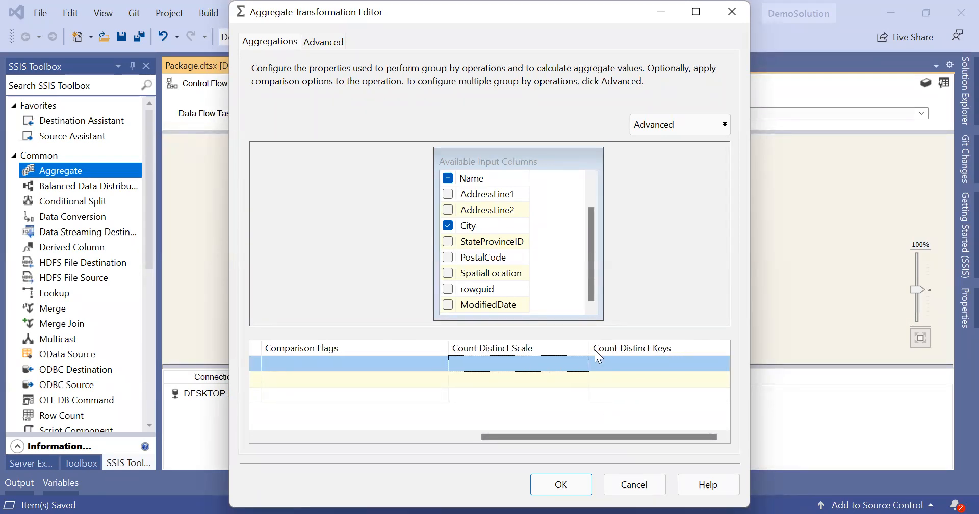
{"action": "left_click", "coordinate": [389, 438]}
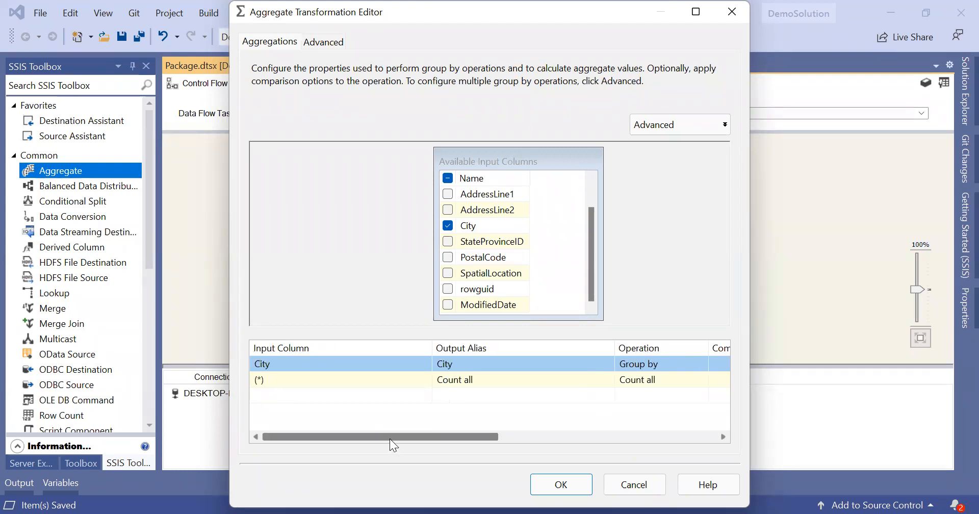
Step: Keep (*) as the count row's input column and begin editing its Count all alias
{"action": "left_click", "coordinate": [331, 378]}
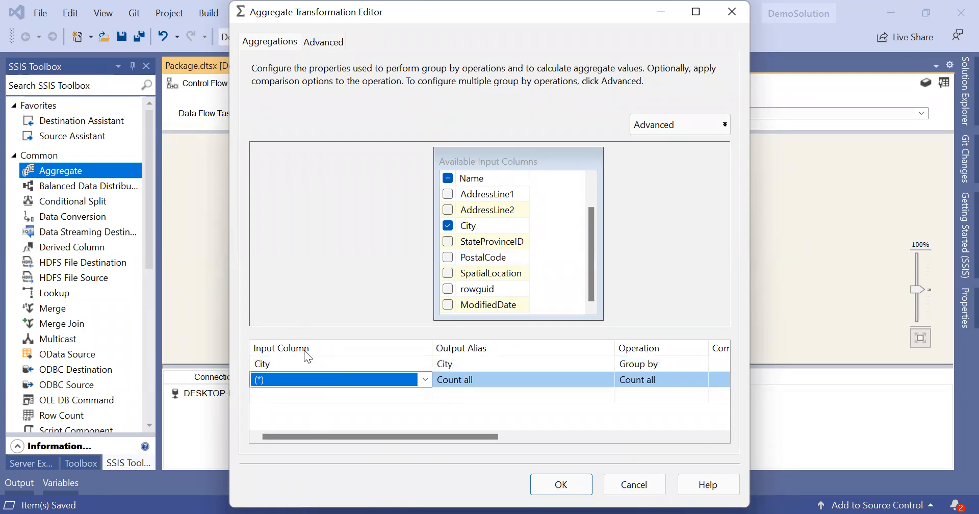
{"action": "scroll", "coordinate": [491, 211], "scroll_direction": "up", "scroll_amount": 1}
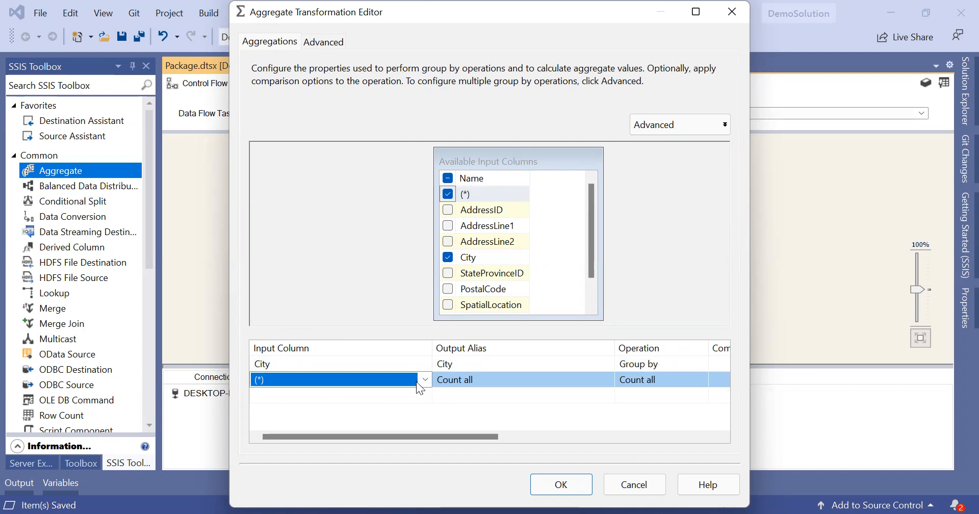
{"action": "left_click", "coordinate": [429, 377]}
{"action": "left_click", "coordinate": [429, 377]}
{"action": "left_click", "coordinate": [524, 380]}
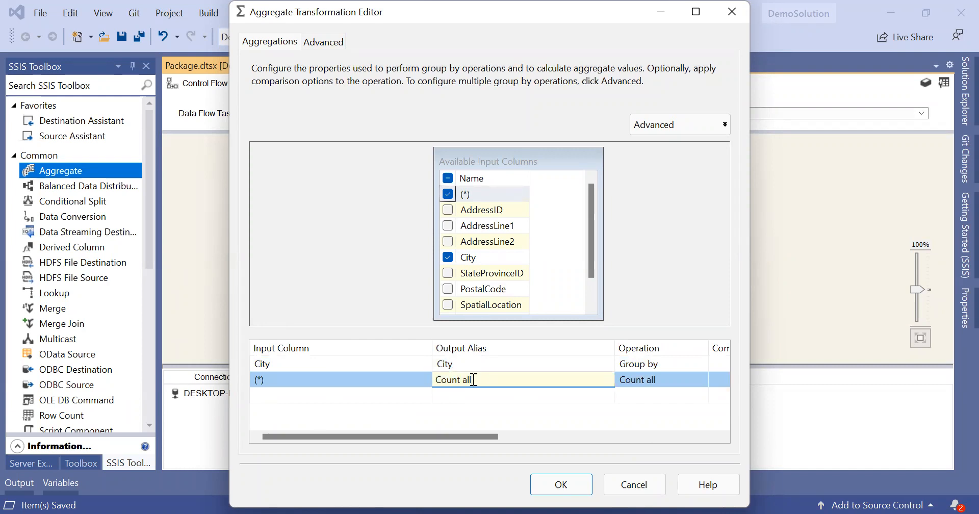
Step: Rename the (*) Count all output alias to 'Count on city wise'
{"action": "key", "text": "BackSpace"}
{"action": "key", "text": "BackSpace"}
{"action": "key", "text": "BackSpace"}
{"action": "type", "text": "Of All"}
{"action": "key", "text": "BackSpace"}
{"action": "key", "text": "BackSpace"}
{"action": "key", "text": "BackSpace"}
{"action": "key", "text": "BackSpace"}
{"action": "key", "text": "BackSpace"}
{"action": "key", "text": "BackSpace"}
{"action": "type", "text": "on City wise"}
{"action": "key", "text": "BackSpace"}
{"action": "key", "text": "BackSpace"}
{"action": "key", "text": "BackSpace"}
{"action": "key", "text": "BackSpace"}
{"action": "key", "text": "BackSpace"}
{"action": "key", "text": "BackSpace"}
{"action": "key", "text": "BackSpace"}
{"action": "key", "text": "BackSpace"}
{"action": "type", "text": "city wise"}
{"action": "scroll", "coordinate": [587, 446], "scroll_direction": "right", "scroll_amount": 3}
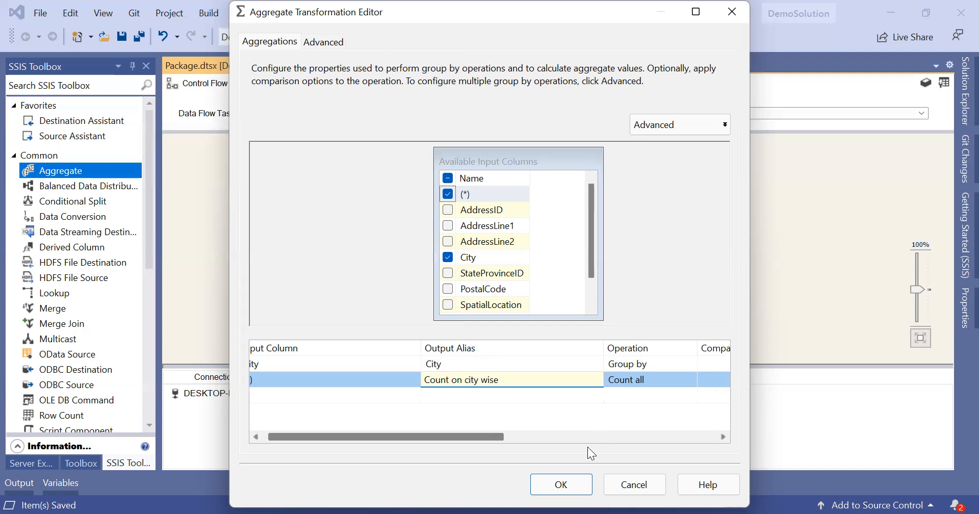
{"action": "left_click", "coordinate": [546, 378]}
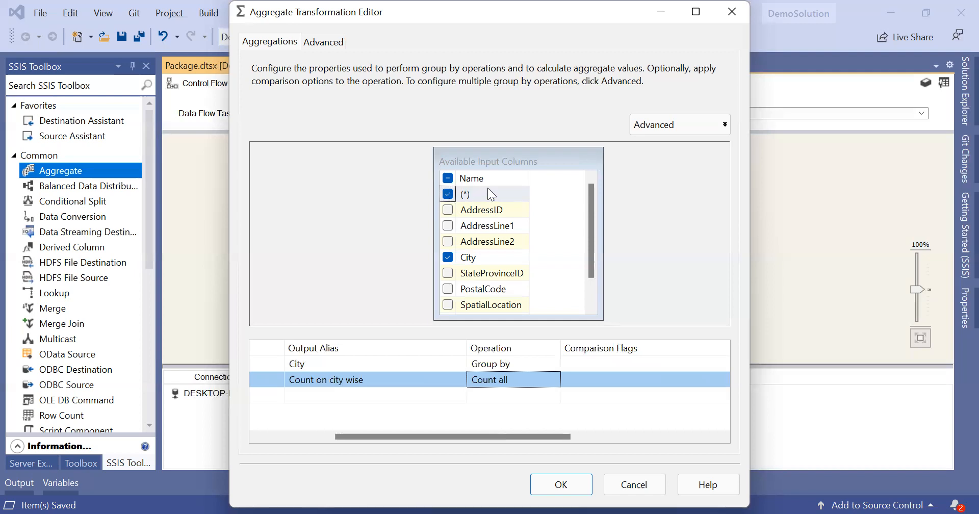
Step: Show the Aggregate editor's Advanced tab
{"action": "left_click", "coordinate": [622, 438]}
{"action": "left_click_drag", "start_coordinate": [622, 437], "coordinate": [323, 444]}
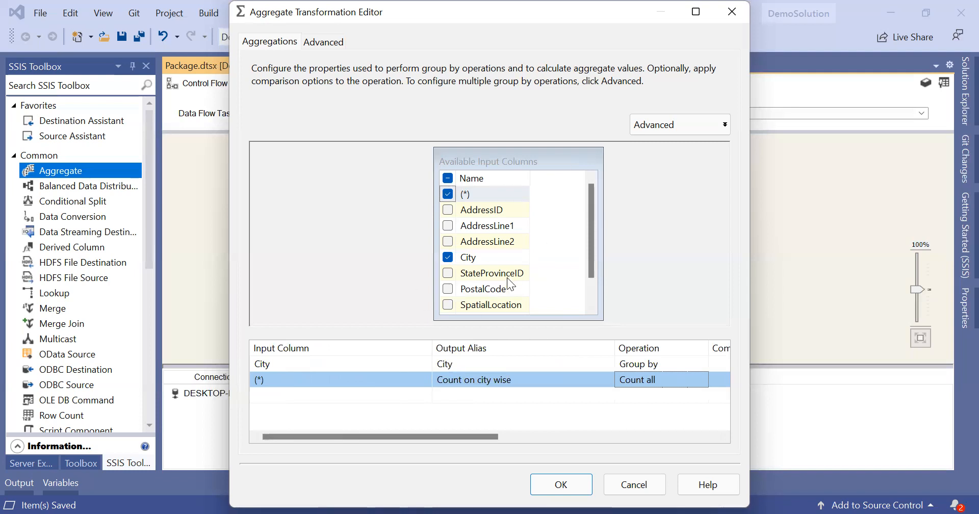
{"action": "mouse_move", "coordinate": [508, 282]}
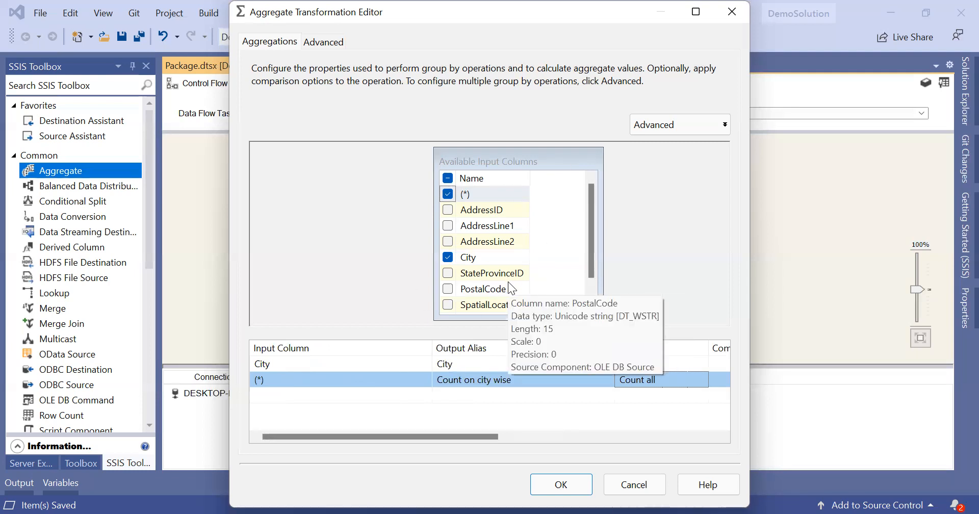
{"action": "left_click", "coordinate": [332, 39]}
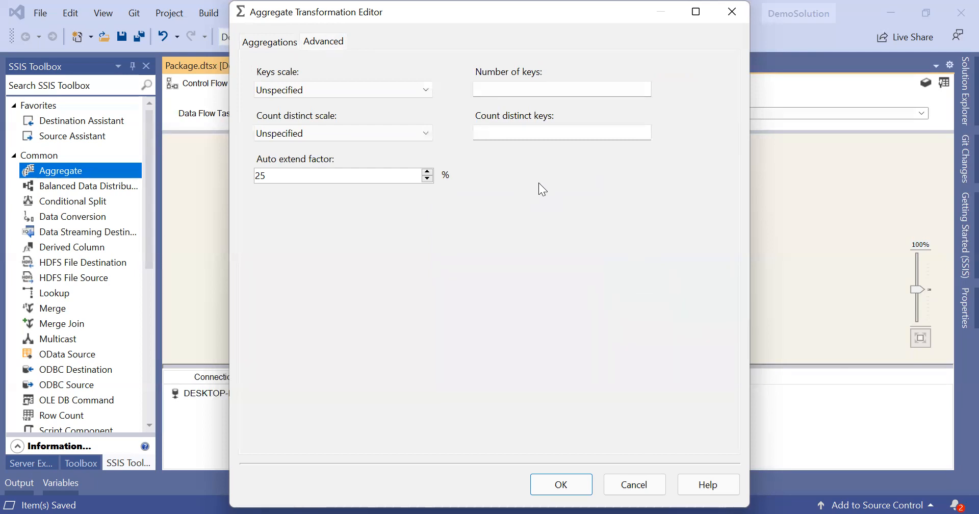
Step: Accept the Aggregate editor with OK, keeping the City grouping and row count
{"action": "left_click", "coordinate": [587, 482]}
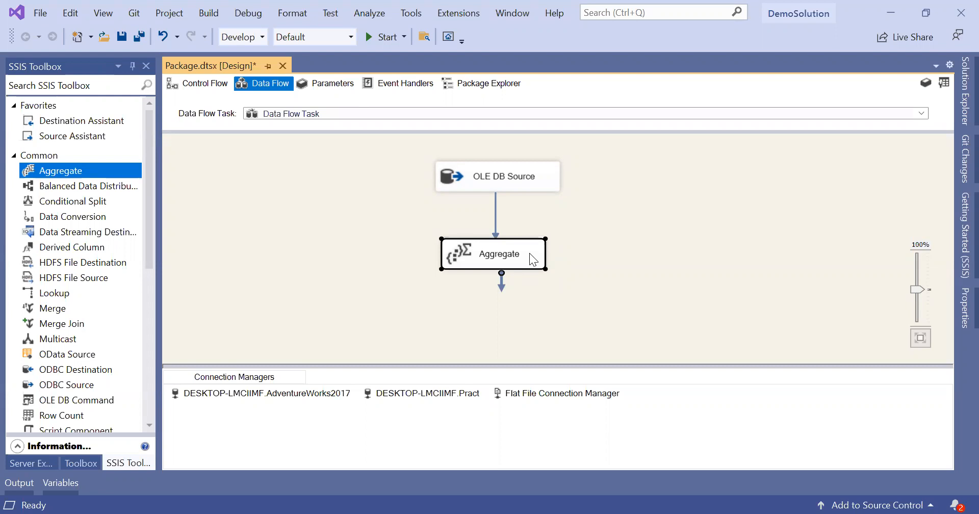
{"action": "left_click", "coordinate": [516, 253]}
{"action": "double_click", "coordinate": [532, 256]}
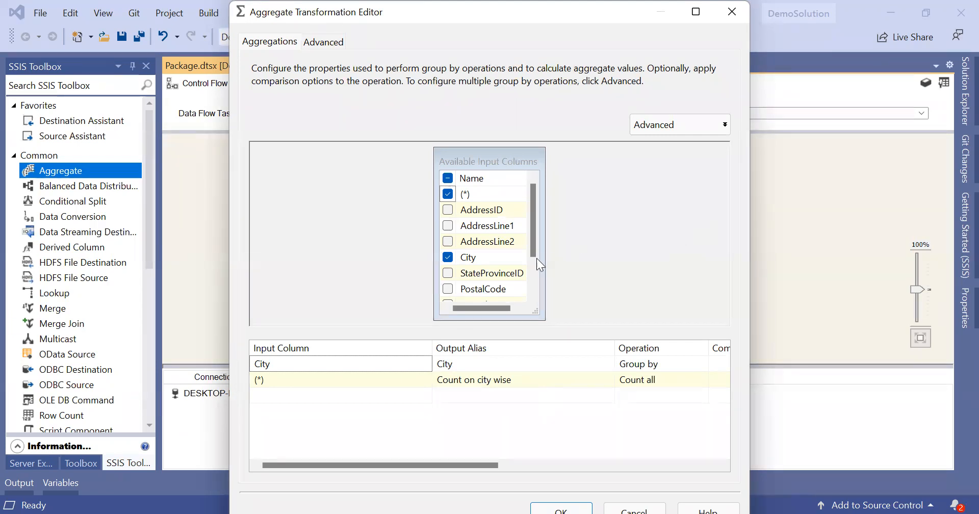
{"action": "left_click", "coordinate": [735, 22]}
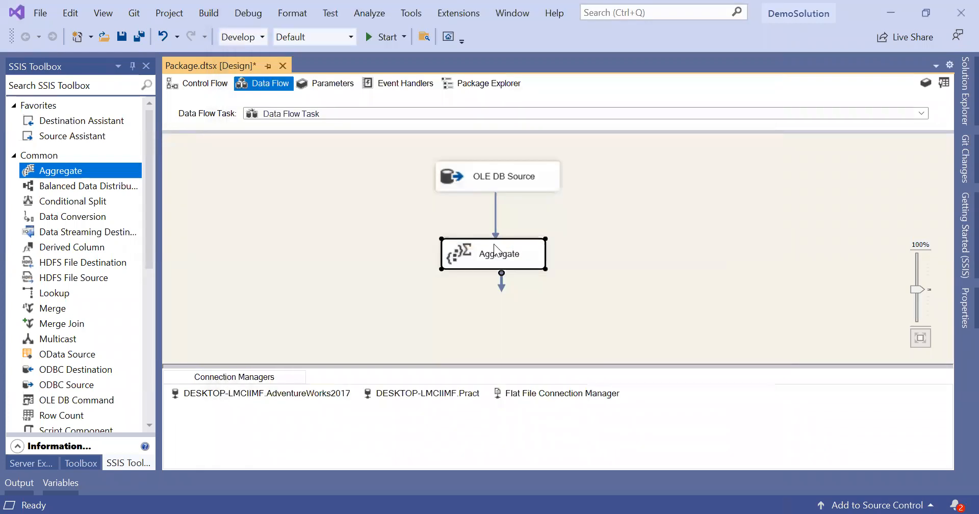
{"action": "double_click", "coordinate": [537, 252]}
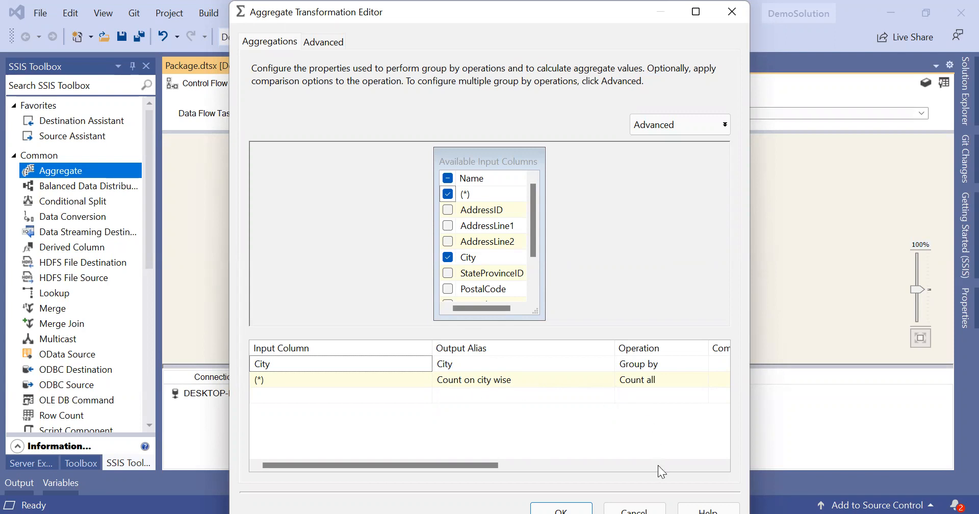
{"action": "left_click", "coordinate": [641, 508]}
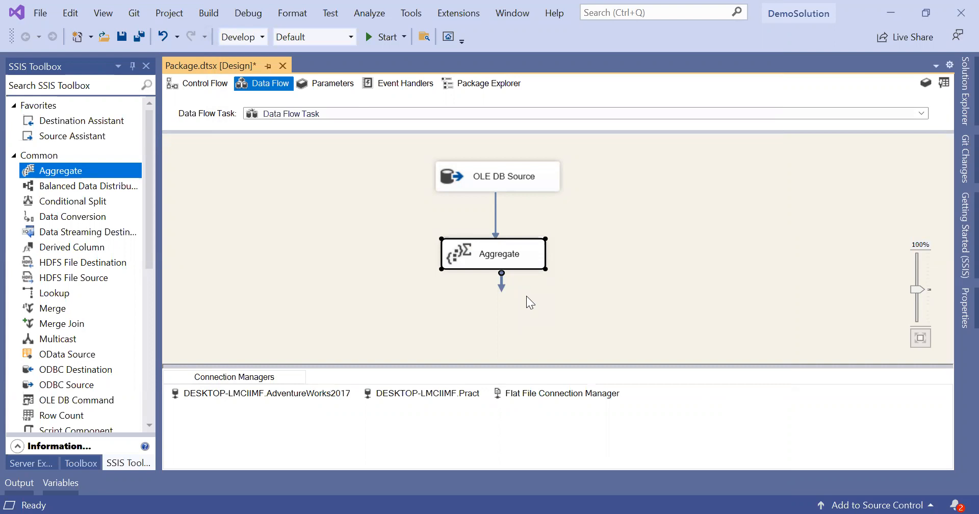
{"action": "left_click", "coordinate": [536, 394]}
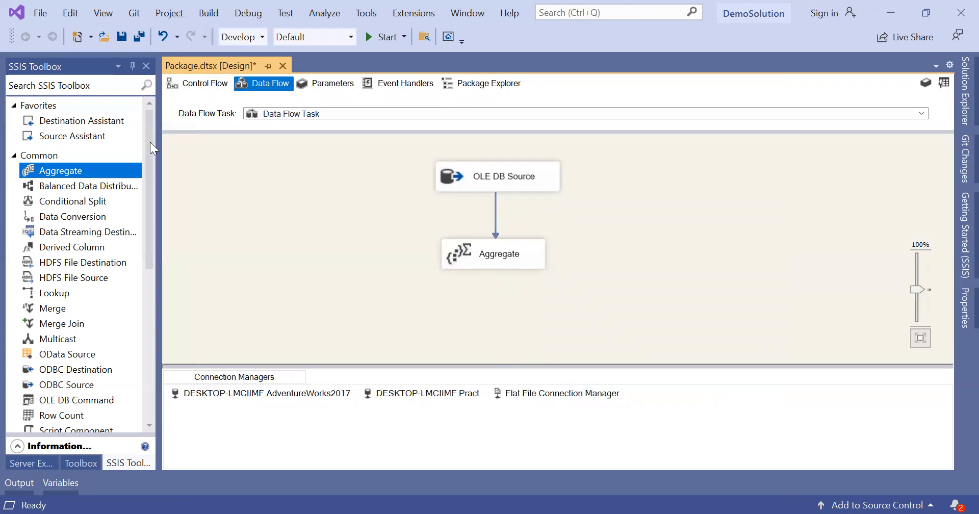
Step: Add a Destination Assistant to the data flow with Excel as the destination type
{"action": "left_click_drag", "start_coordinate": [97, 121], "coordinate": [516, 301]}
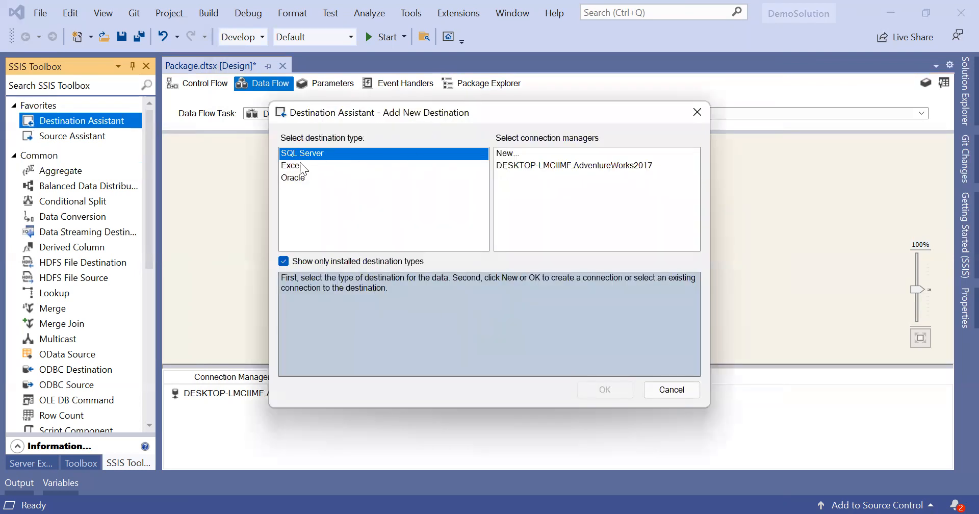
{"action": "left_click", "coordinate": [294, 166]}
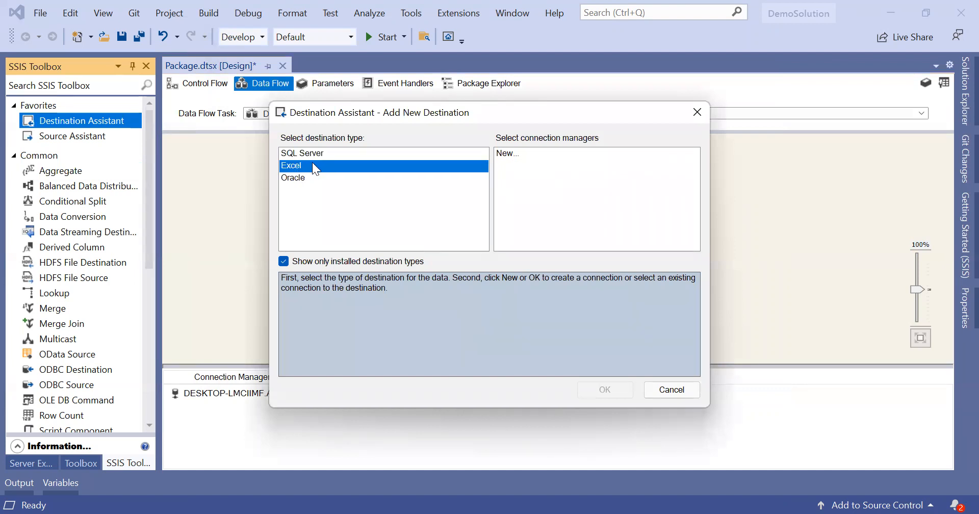
{"action": "left_click", "coordinate": [315, 153]}
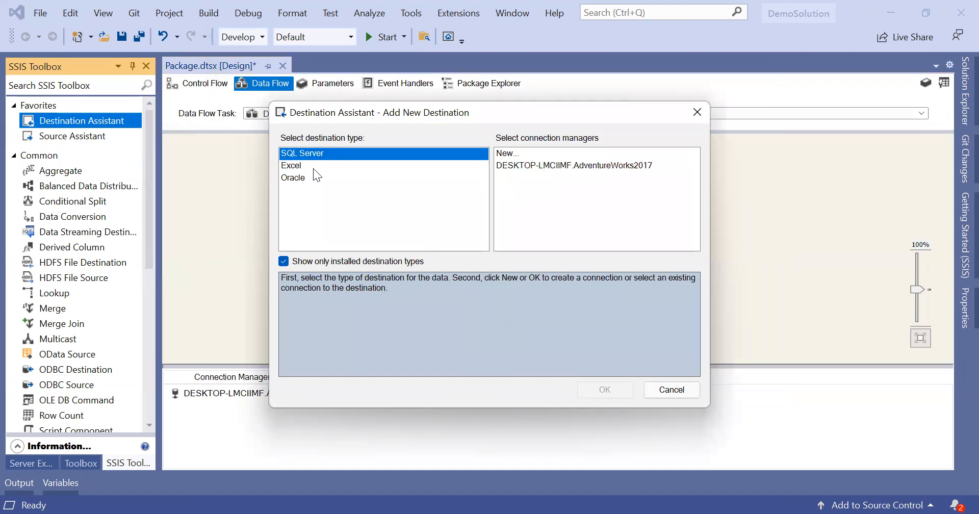
{"action": "left_click", "coordinate": [313, 168]}
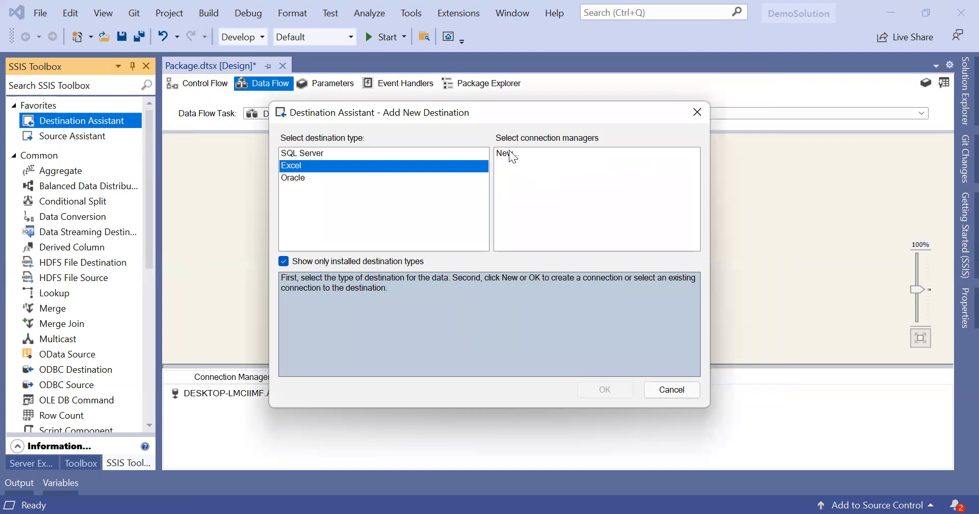
Step: Create a new Excel connection pointing to the Destination.xlsx workbook
{"action": "left_click", "coordinate": [509, 150]}
{"action": "double_click", "coordinate": [509, 149]}
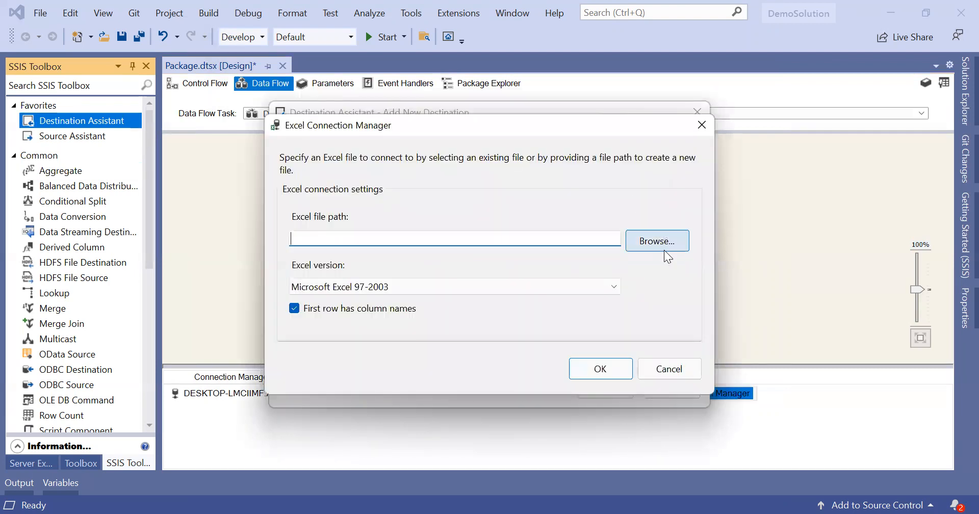
{"action": "left_click", "coordinate": [658, 250]}
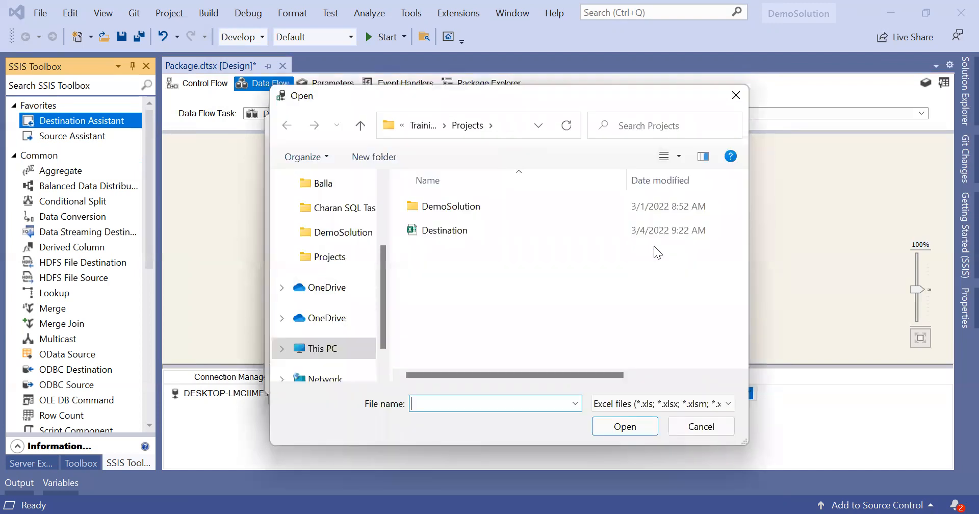
{"action": "left_click", "coordinate": [472, 224]}
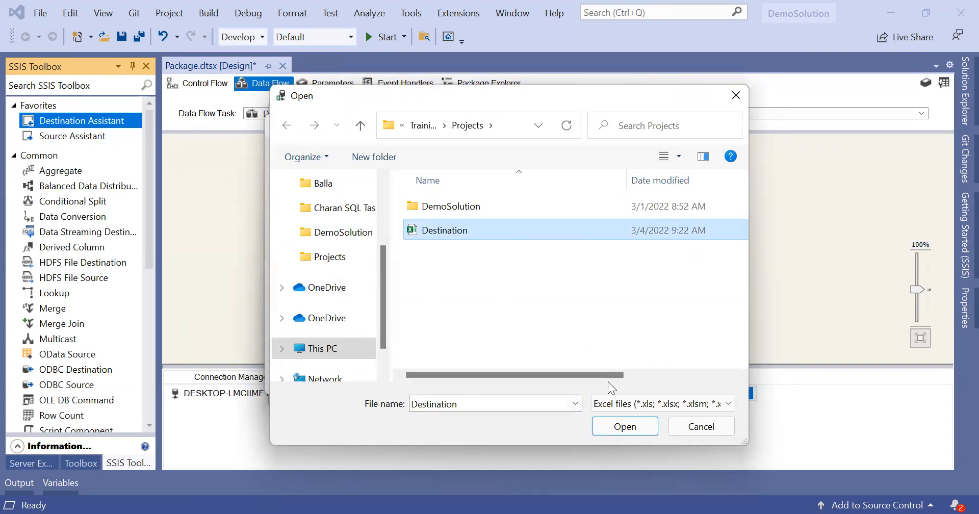
{"action": "left_click", "coordinate": [625, 426]}
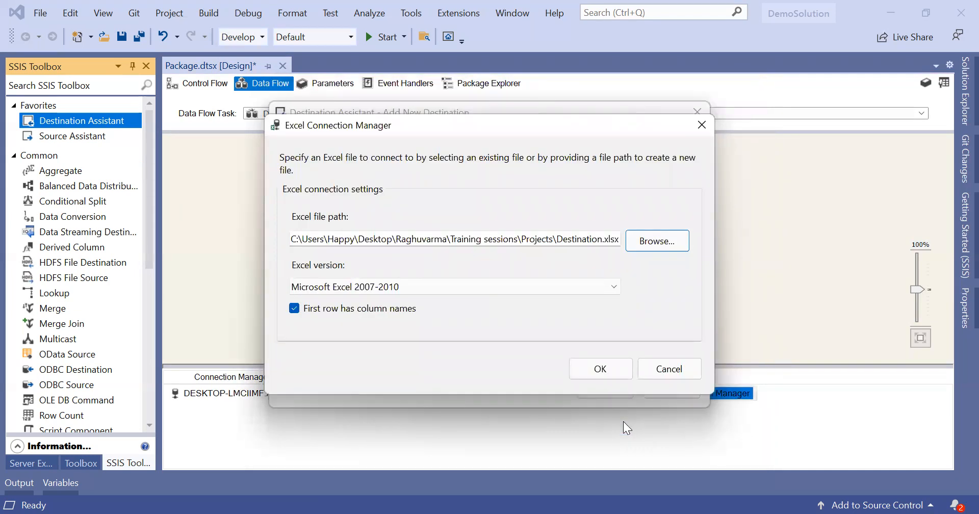
{"action": "left_click", "coordinate": [619, 369]}
Step: Link the Aggregate output to the Excel Destination below it and read its unregistered-provider error
{"action": "left_click_drag", "start_coordinate": [539, 309], "coordinate": [497, 300]}
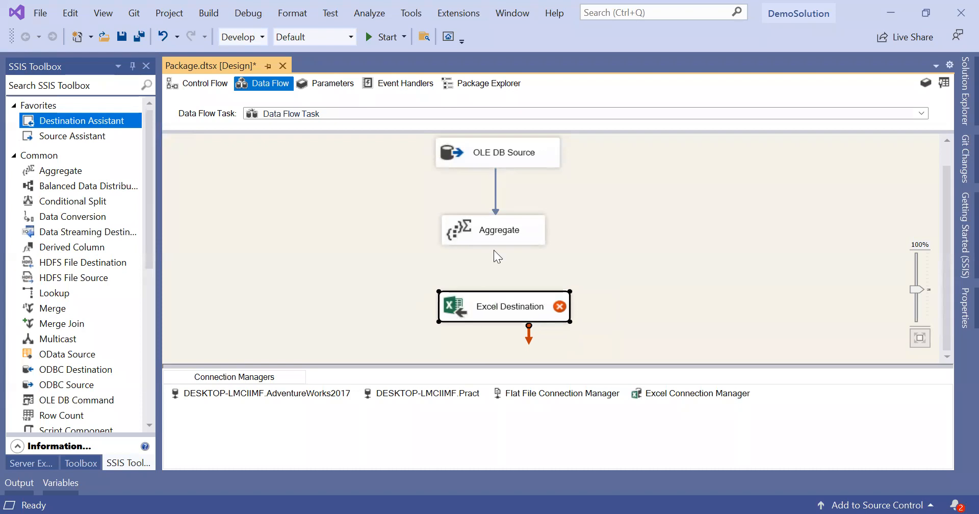
{"action": "left_click", "coordinate": [503, 242]}
{"action": "left_click_drag", "start_coordinate": [500, 259], "coordinate": [495, 305]}
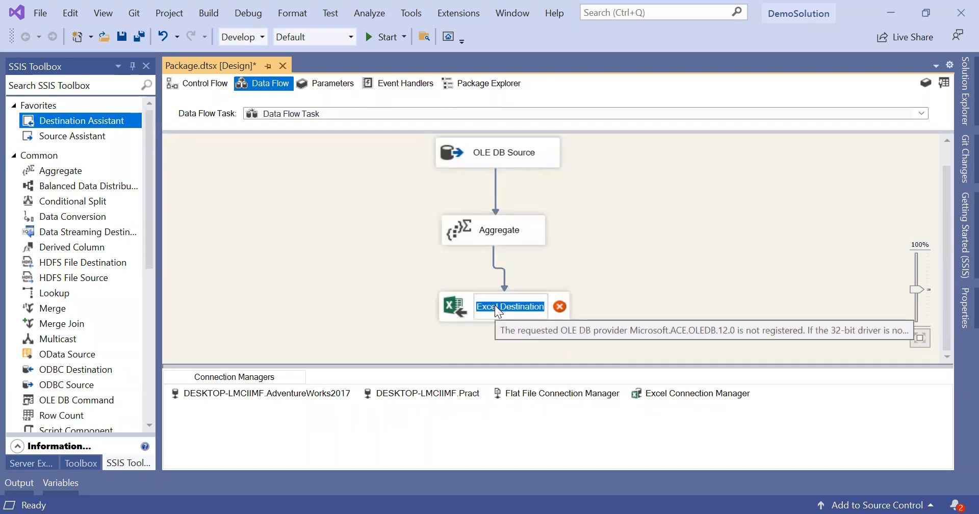
{"action": "left_click", "coordinate": [453, 308]}
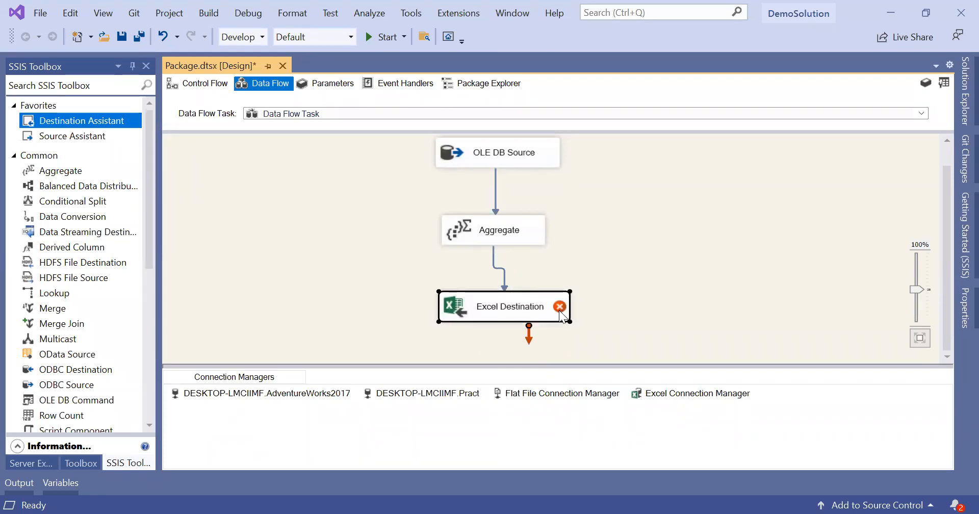
{"action": "mouse_move", "coordinate": [559, 309]}
{"action": "mouse_move", "coordinate": [557, 309]}
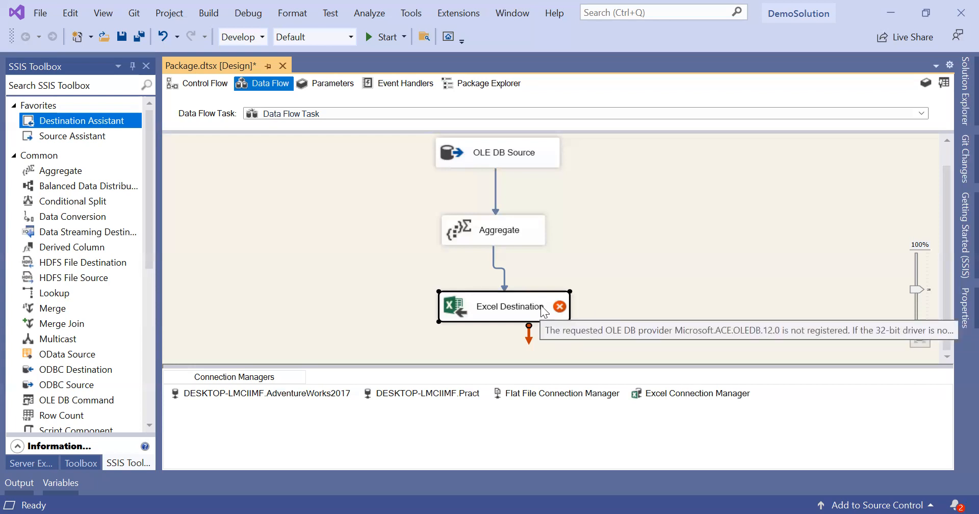
{"action": "left_click", "coordinate": [689, 243]}
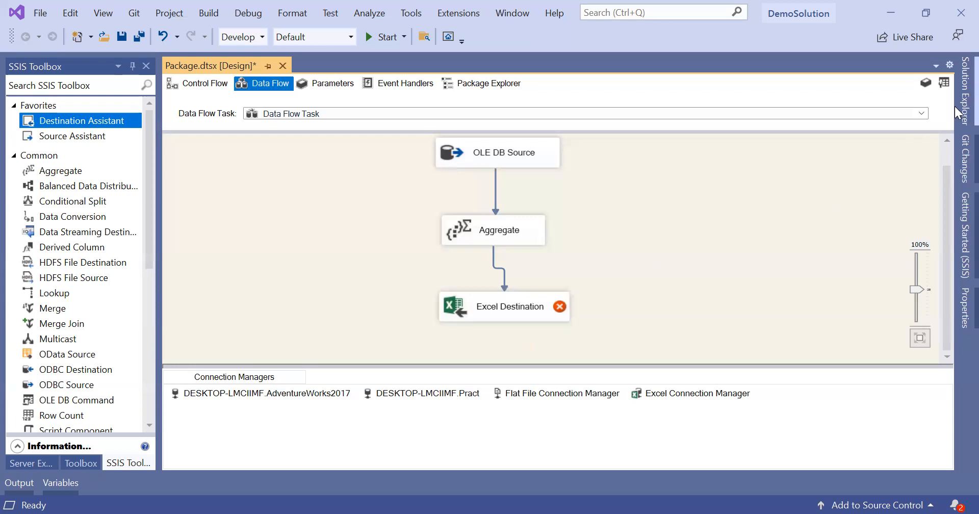
{"action": "left_click", "coordinate": [498, 313]}
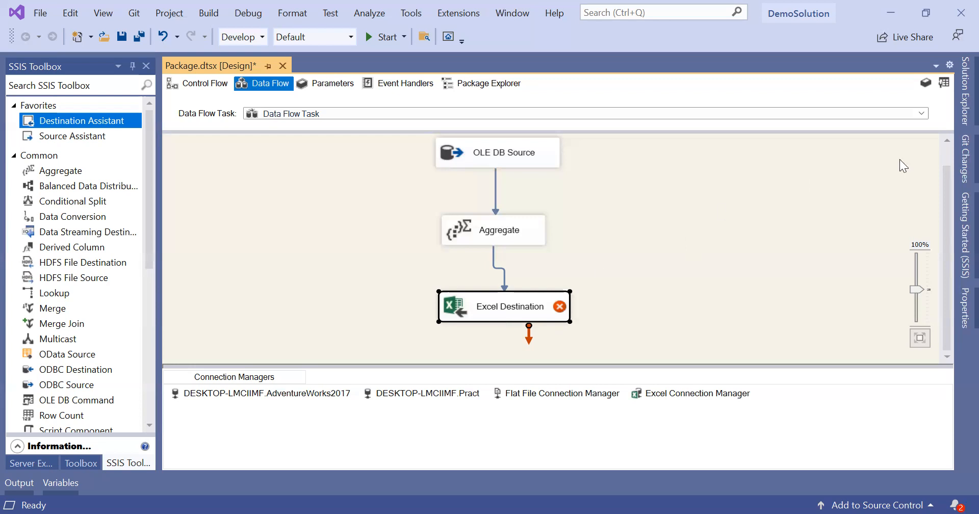
Step: Bring up the Demo project's Configuration Properties at the Debugging page
{"action": "left_click", "coordinate": [955, 110]}
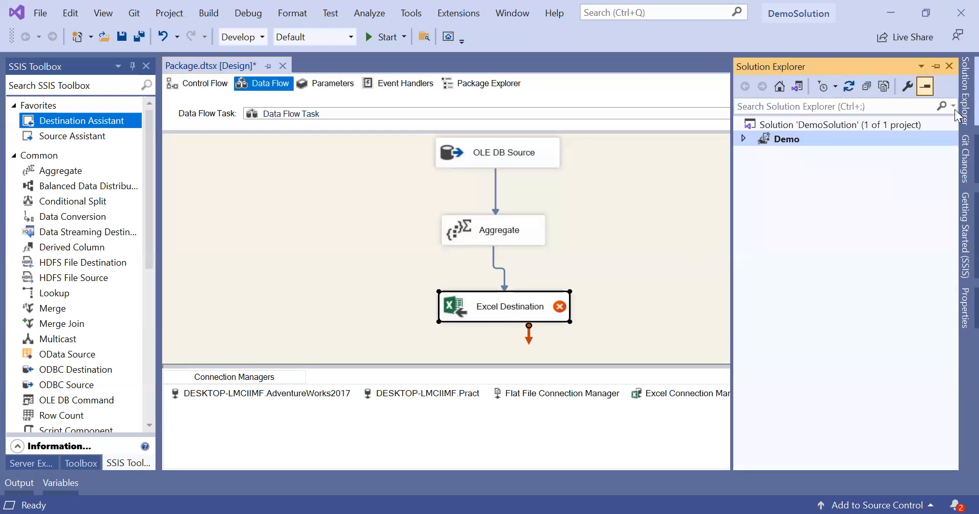
{"action": "right_click", "coordinate": [787, 140]}
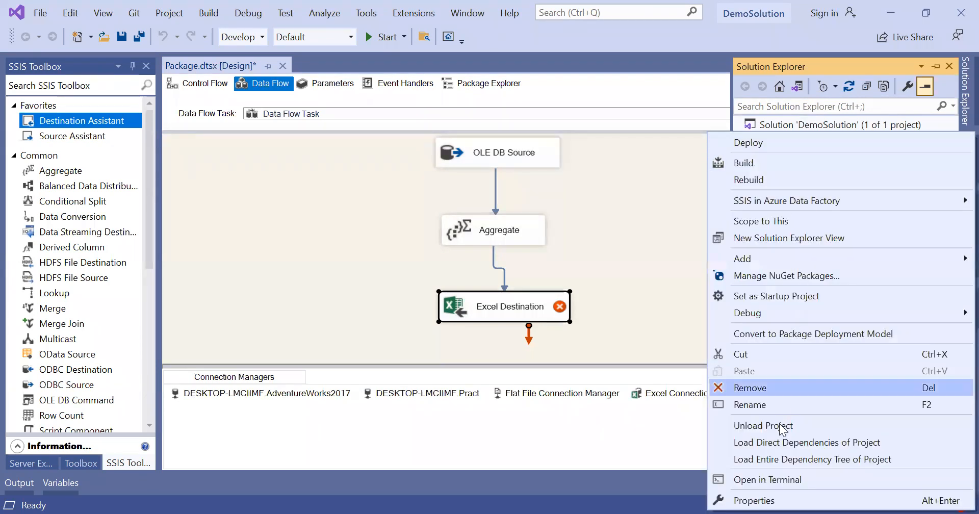
{"action": "left_click", "coordinate": [785, 495]}
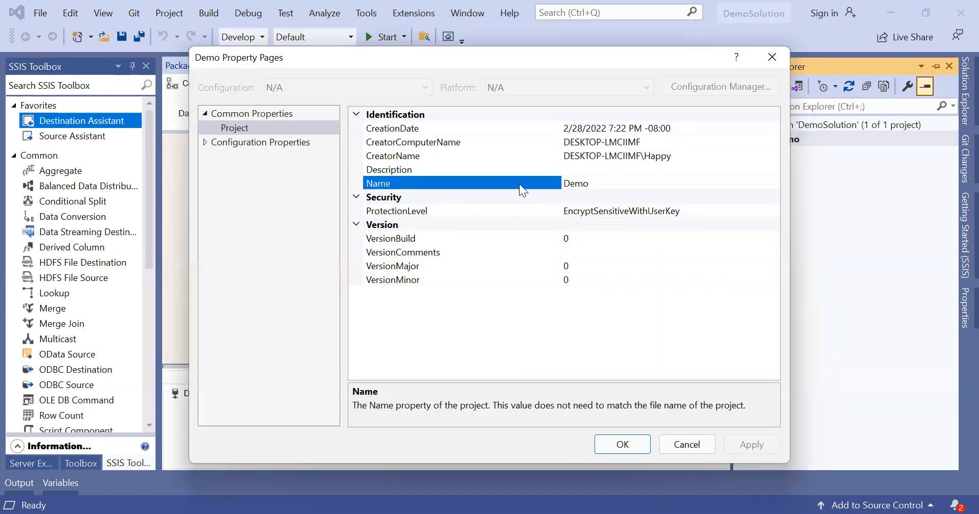
{"action": "left_click", "coordinate": [280, 146]}
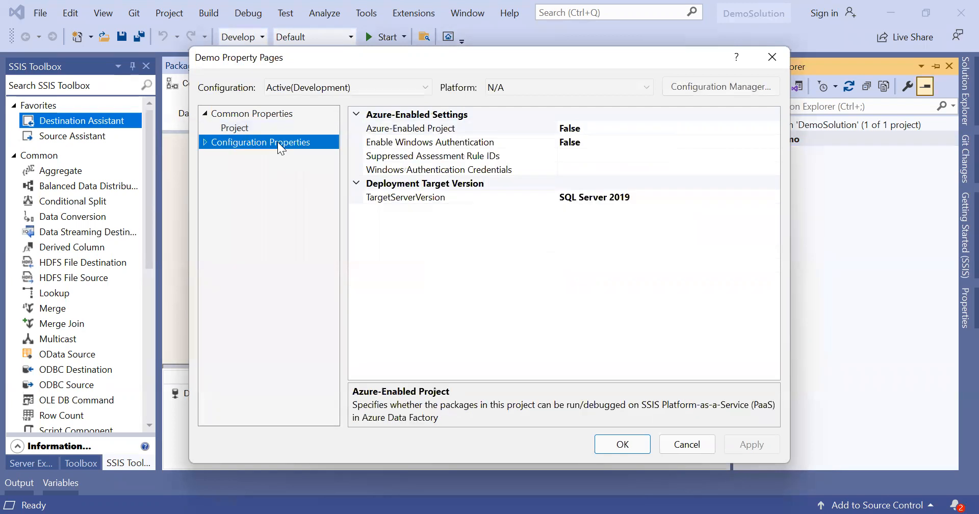
{"action": "left_click", "coordinate": [204, 143]}
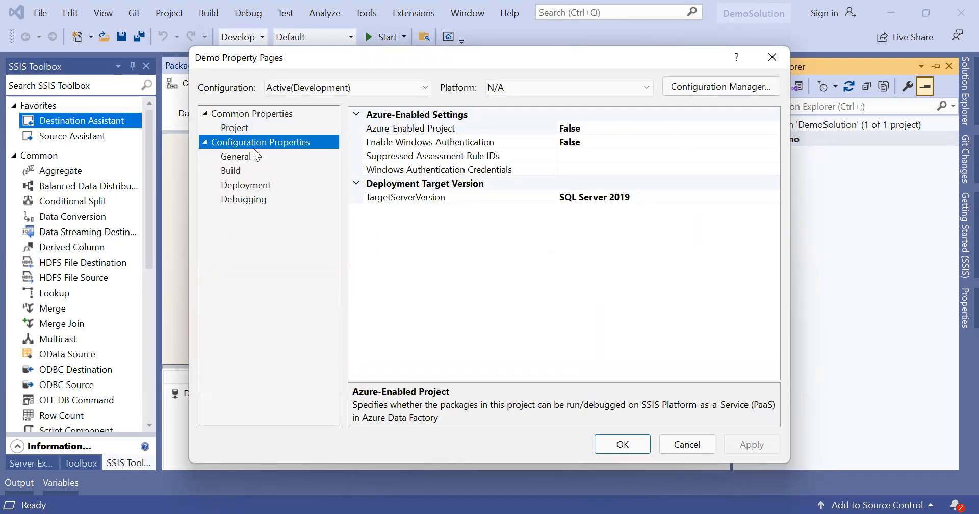
{"action": "left_click", "coordinate": [236, 173]}
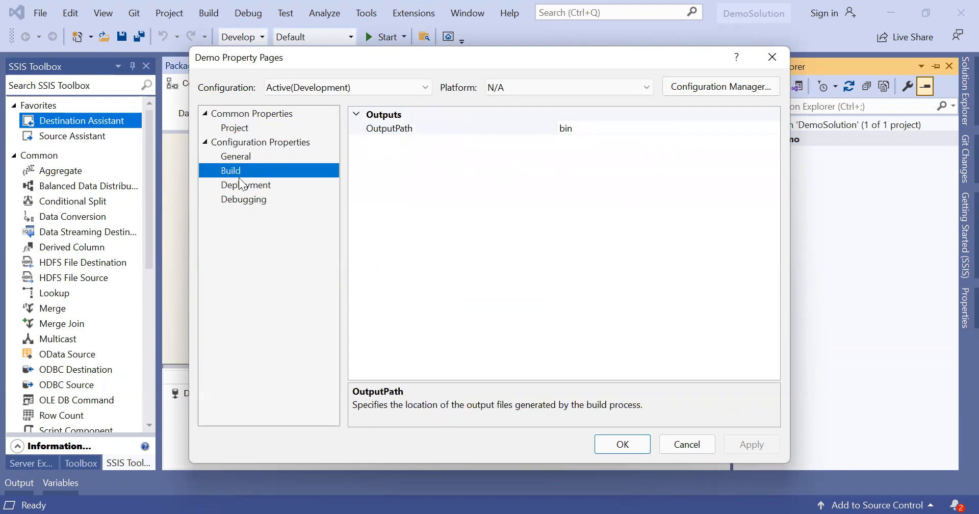
{"action": "left_click", "coordinate": [243, 186]}
{"action": "left_click", "coordinate": [247, 201]}
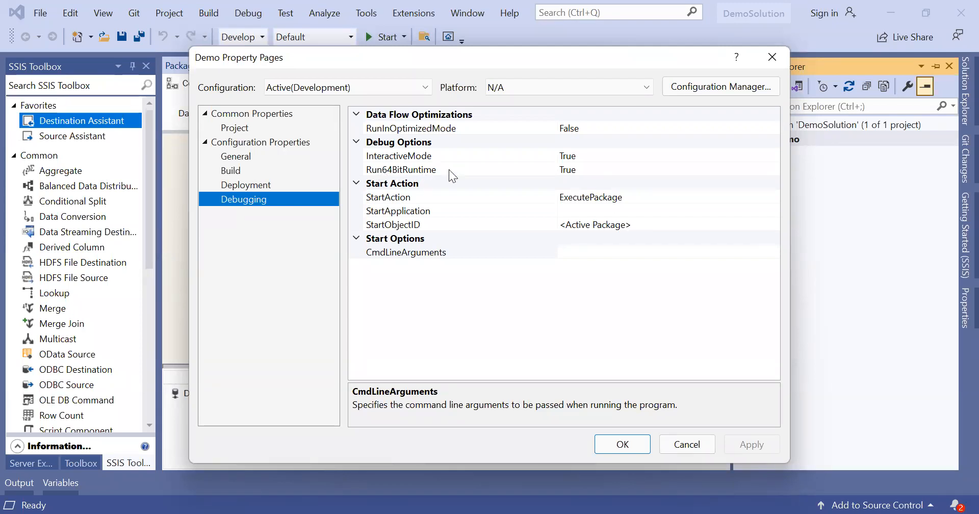
Step: Set Run64BitRuntime to False and apply the project properties
{"action": "left_click", "coordinate": [577, 171]}
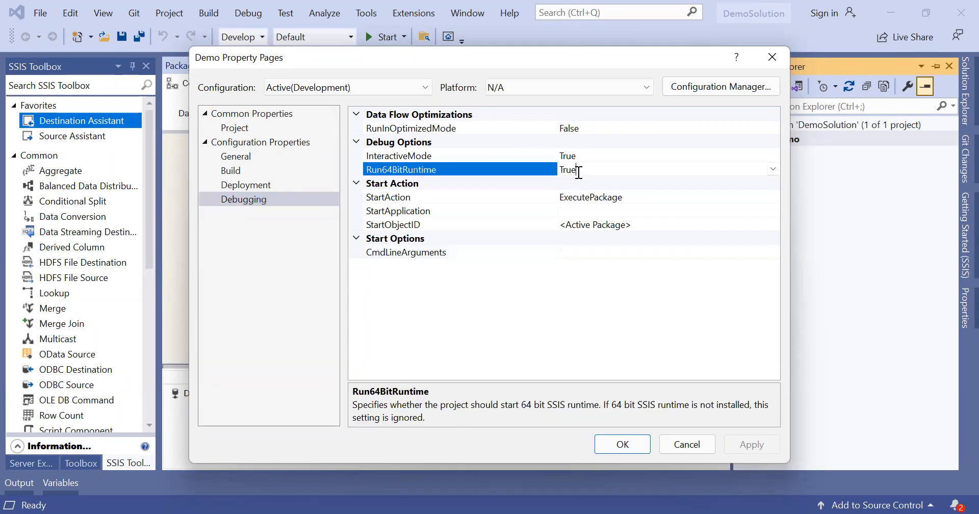
{"action": "left_click", "coordinate": [773, 169]}
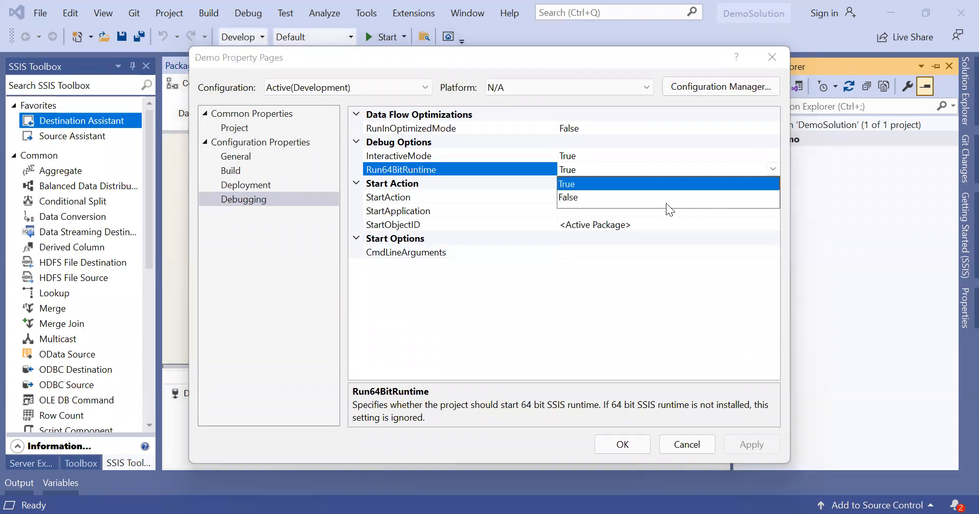
{"action": "left_click", "coordinate": [574, 199]}
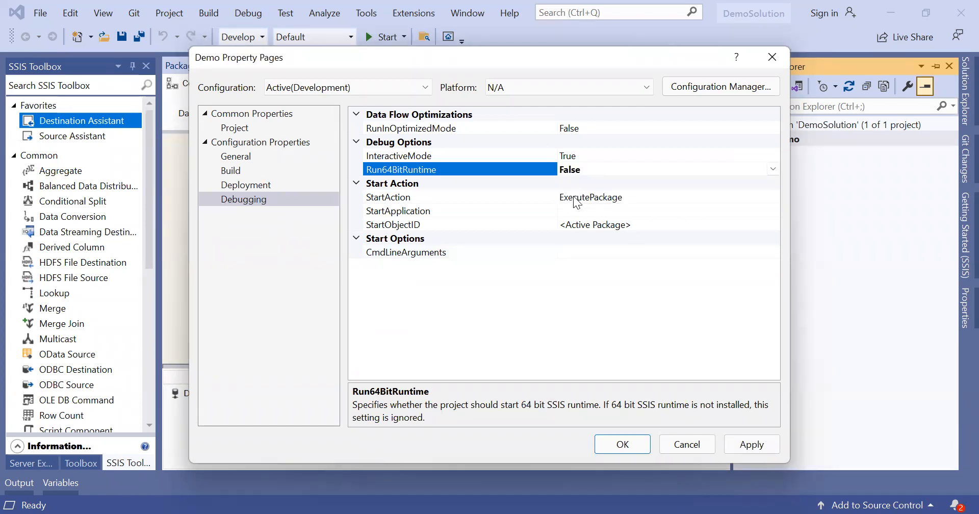
{"action": "left_click", "coordinate": [753, 446]}
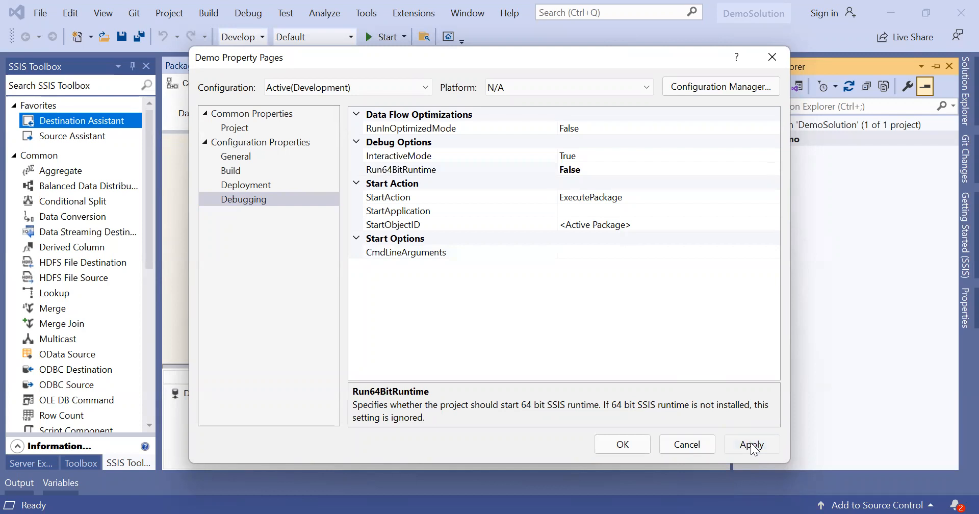
{"action": "left_click", "coordinate": [630, 446]}
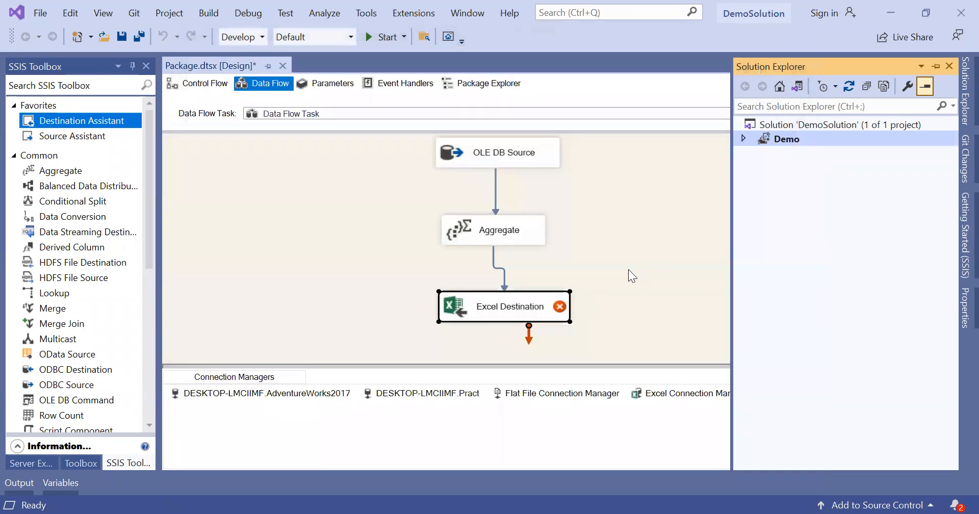
{"action": "double_click", "coordinate": [535, 309]}
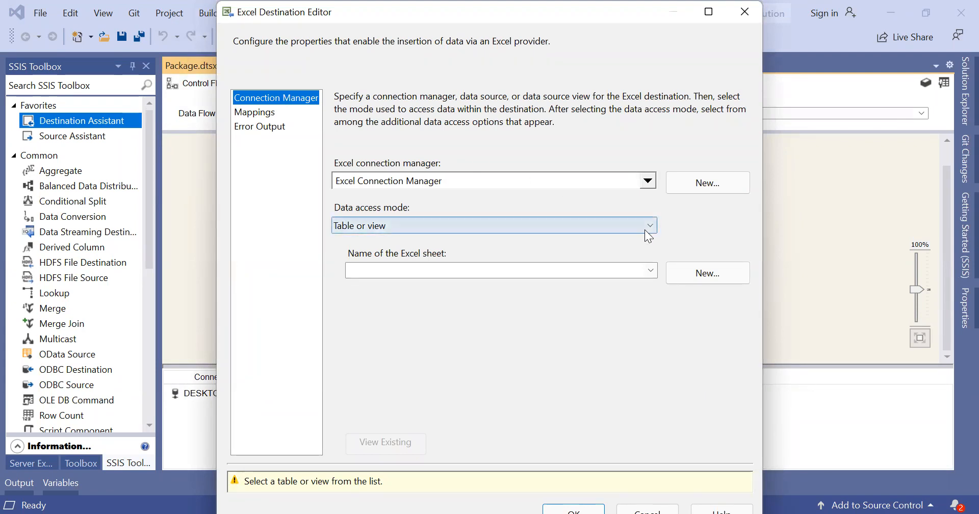
{"action": "left_click", "coordinate": [645, 231]}
{"action": "left_click", "coordinate": [644, 230]}
{"action": "left_click", "coordinate": [648, 269]}
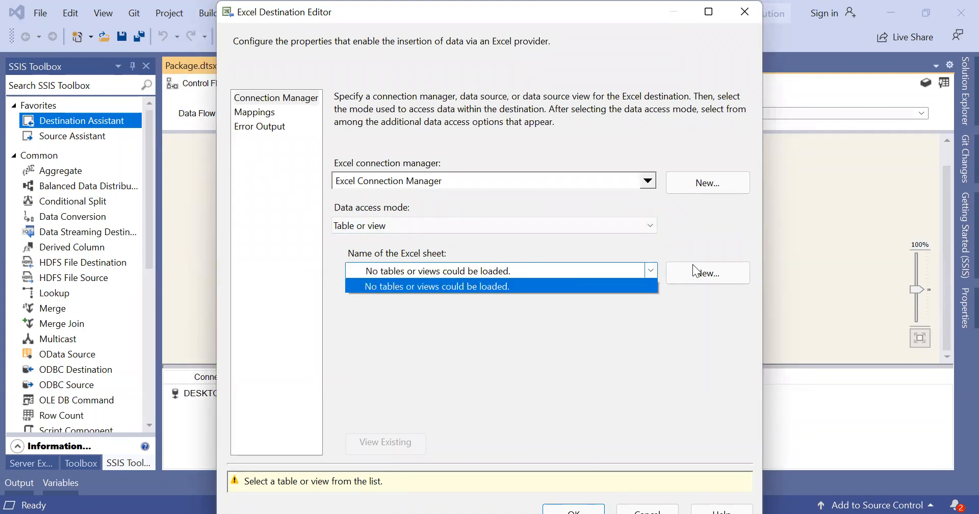
{"action": "left_click", "coordinate": [632, 287]}
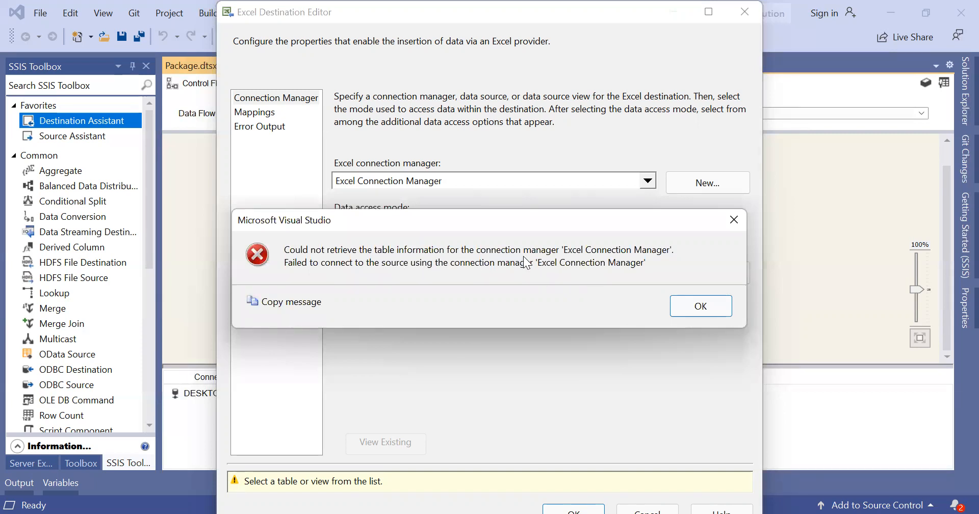
{"action": "left_click", "coordinate": [699, 306]}
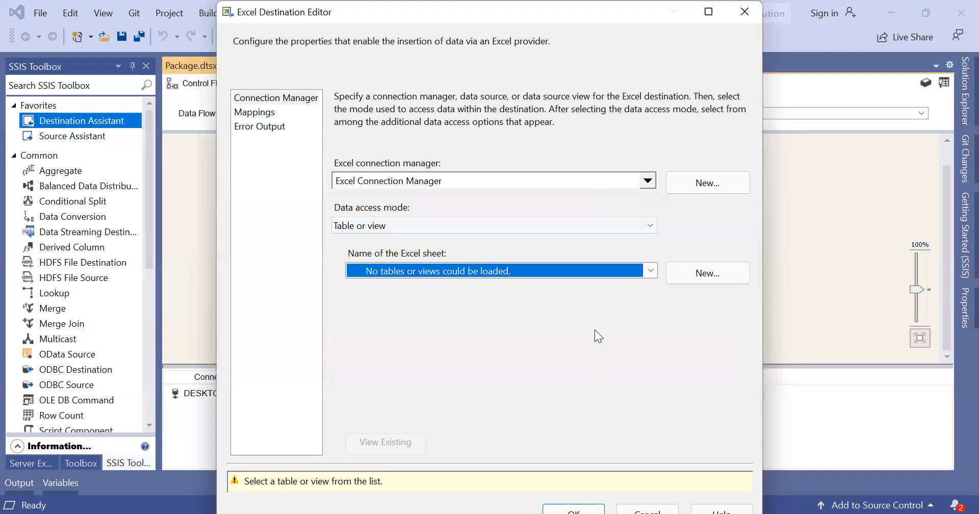
{"action": "left_click", "coordinate": [648, 180]}
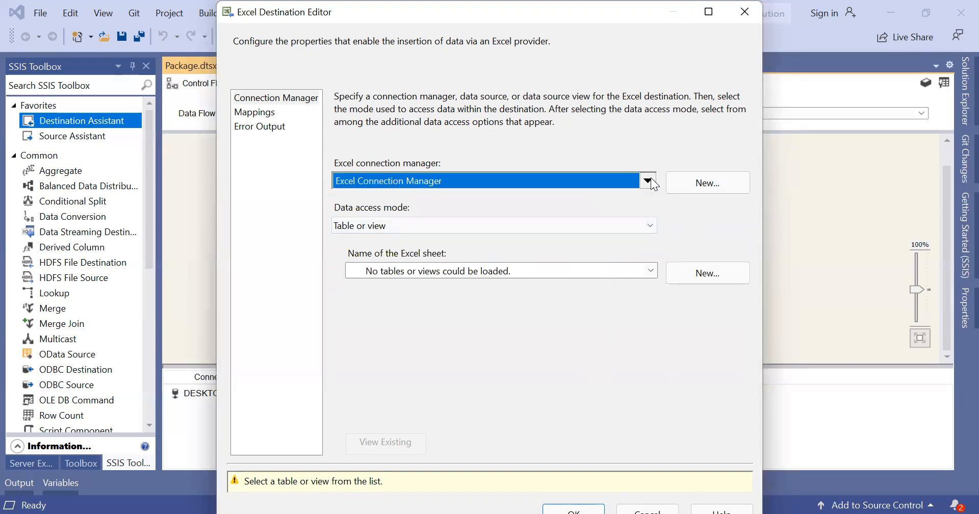
{"action": "left_click", "coordinate": [593, 331]}
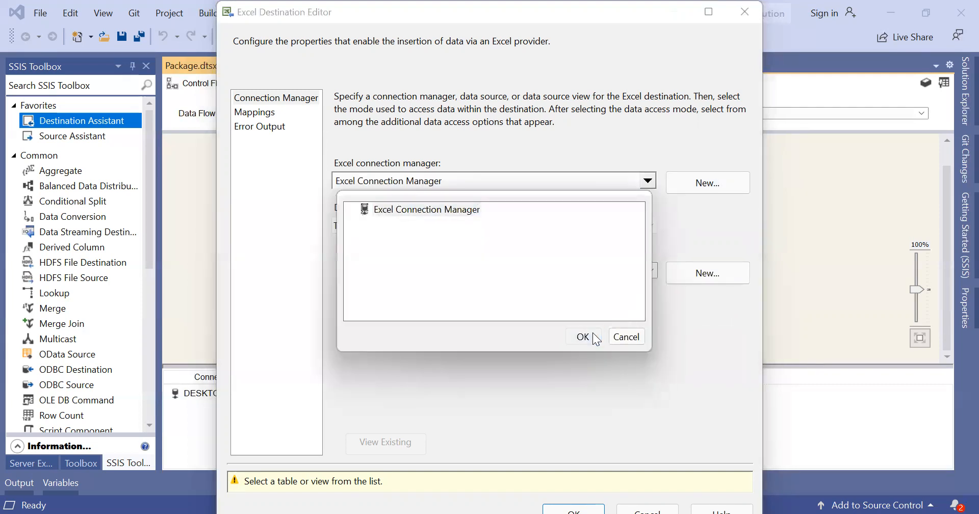
{"action": "left_click", "coordinate": [651, 225]}
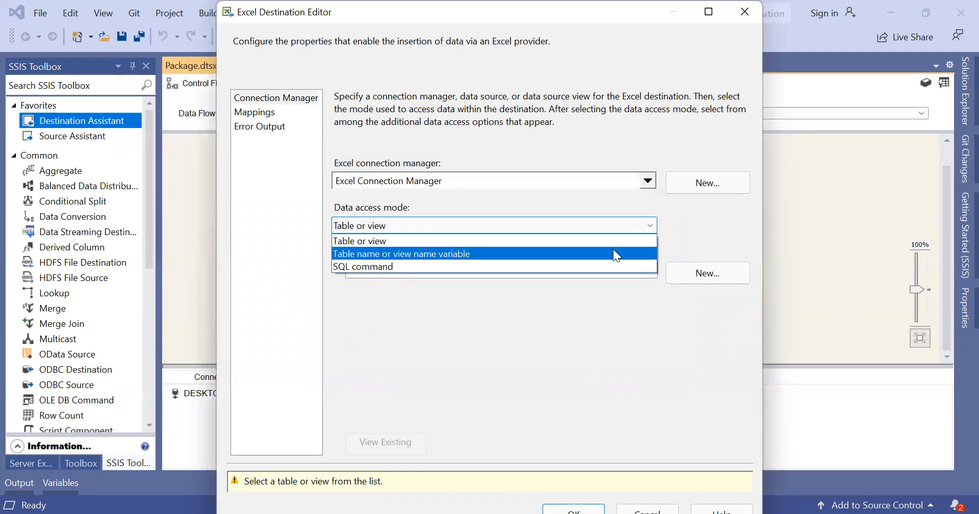
{"action": "left_click", "coordinate": [611, 250]}
{"action": "left_click", "coordinate": [648, 226]}
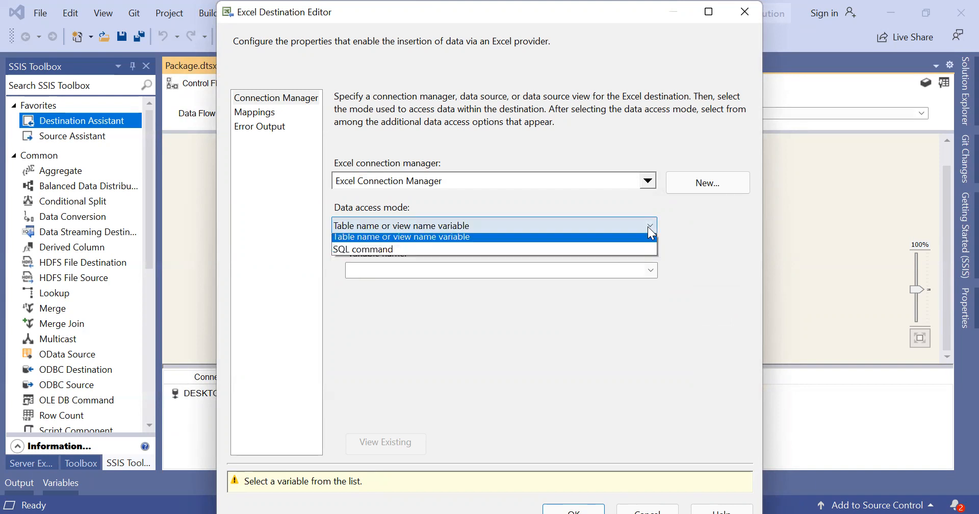
{"action": "left_click", "coordinate": [619, 238]}
{"action": "left_click", "coordinate": [730, 263]}
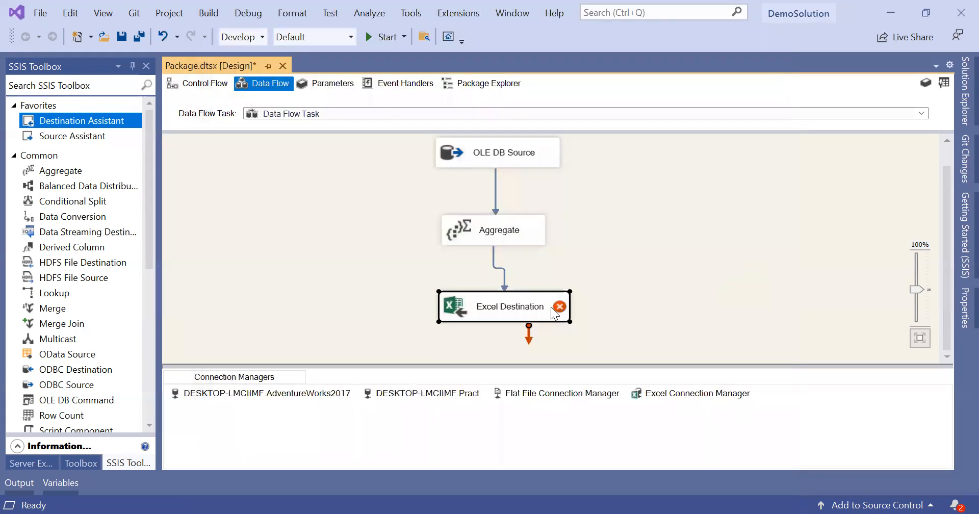
{"action": "right_click", "coordinate": [555, 307]}
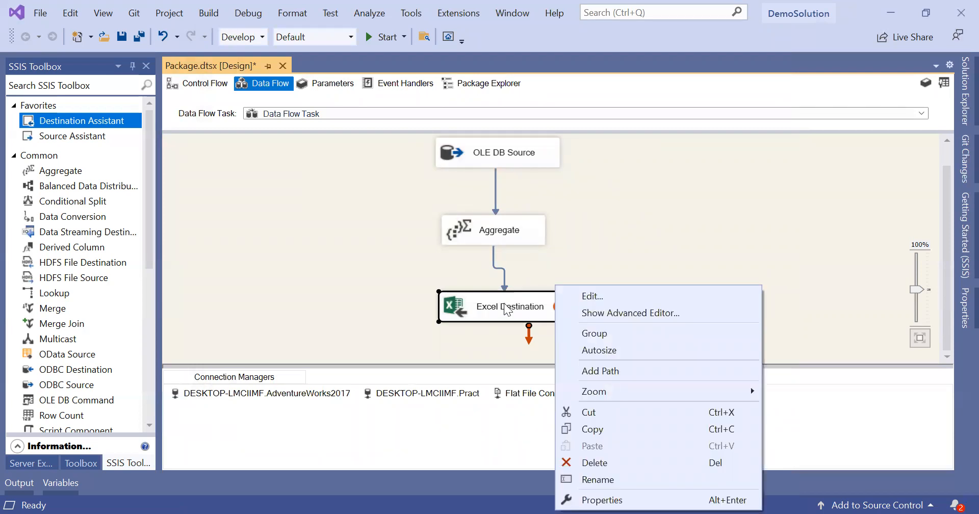
{"action": "left_click", "coordinate": [618, 294]}
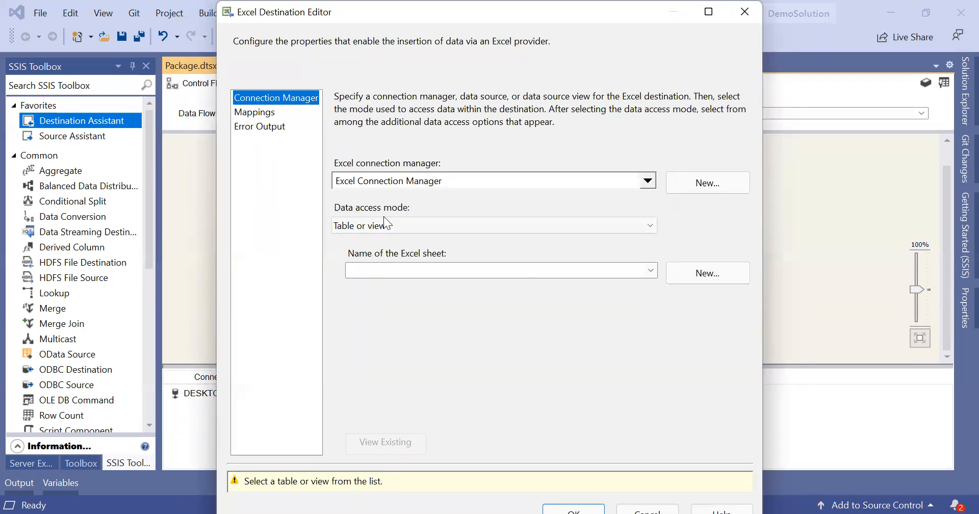
{"action": "left_click", "coordinate": [701, 269]}
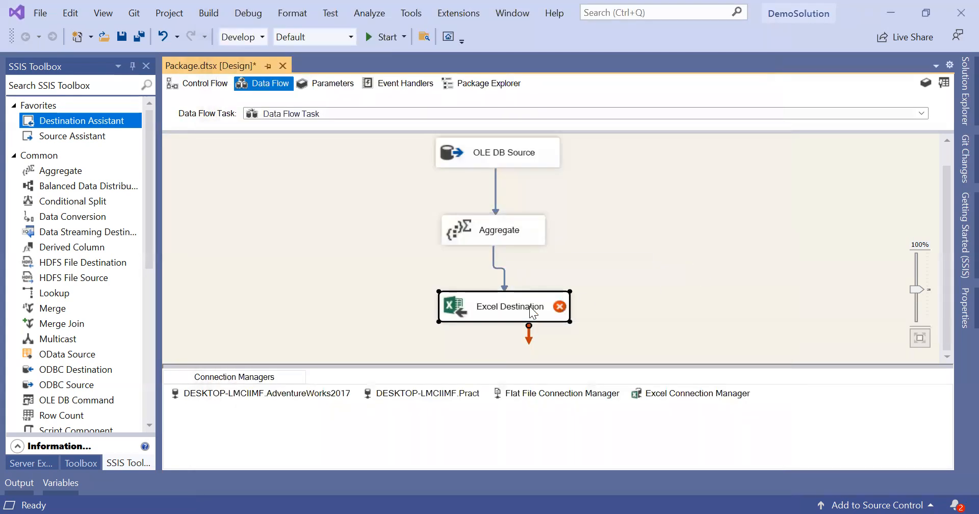
{"action": "left_click", "coordinate": [533, 312]}
{"action": "left_click", "coordinate": [651, 270]}
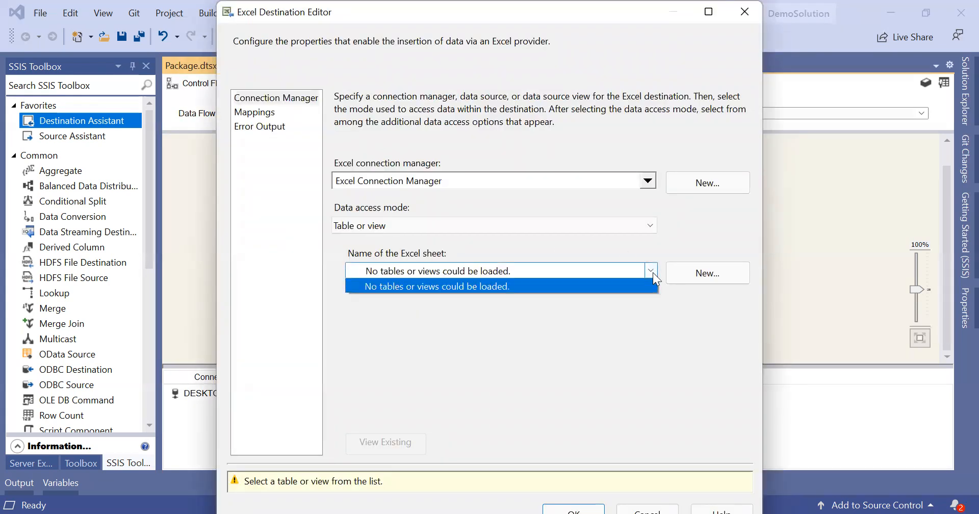
{"action": "left_click", "coordinate": [589, 330]}
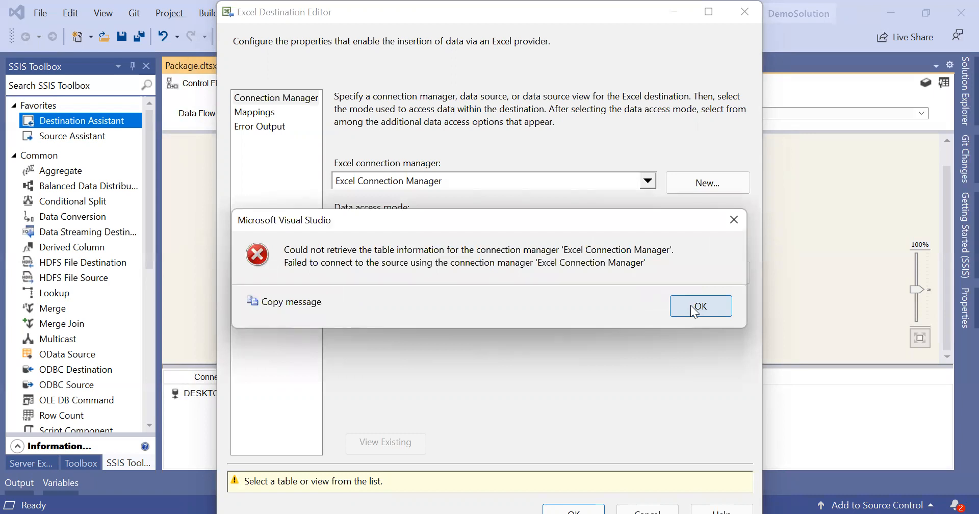
{"action": "left_click", "coordinate": [694, 307]}
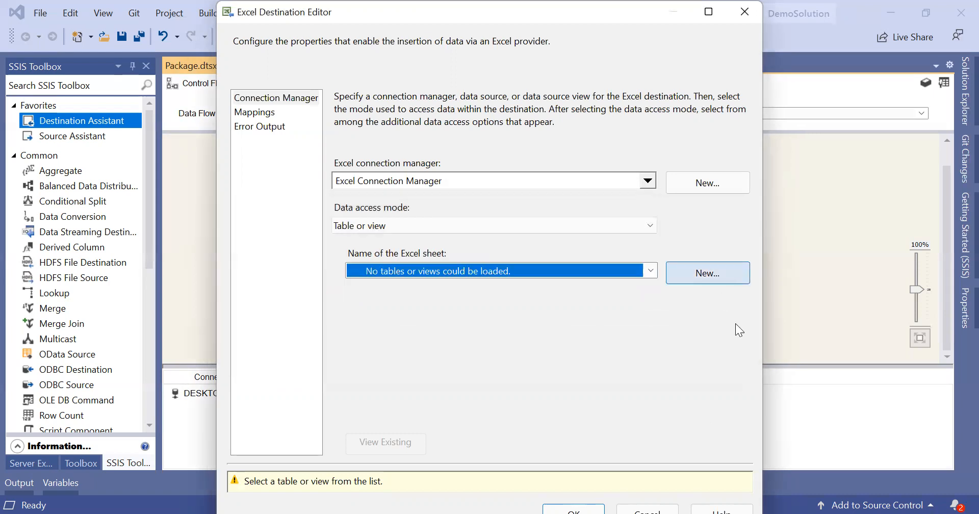
{"action": "left_click", "coordinate": [741, 17]}
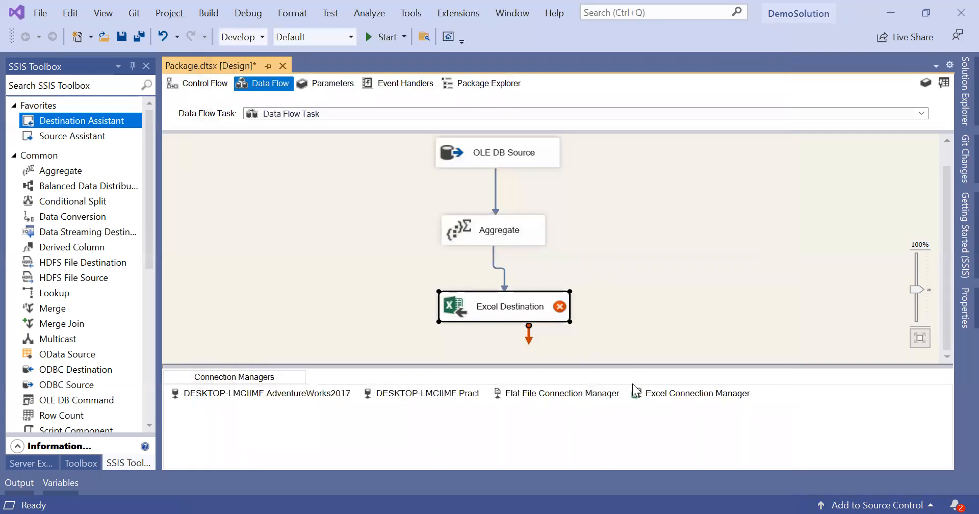
Step: Set the Excel Connection Manager's Excel version to Microsoft Excel 2016 and confirm
{"action": "right_click", "coordinate": [670, 400]}
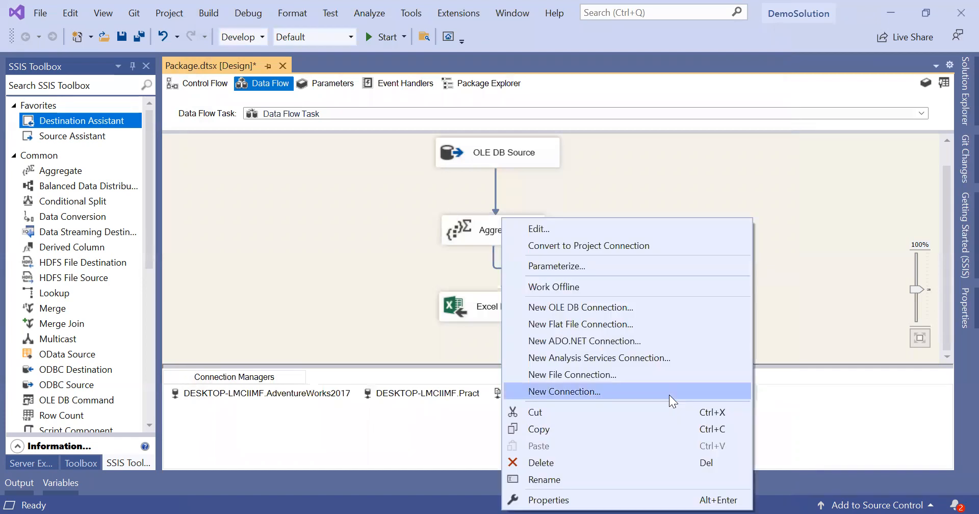
{"action": "left_click", "coordinate": [663, 234]}
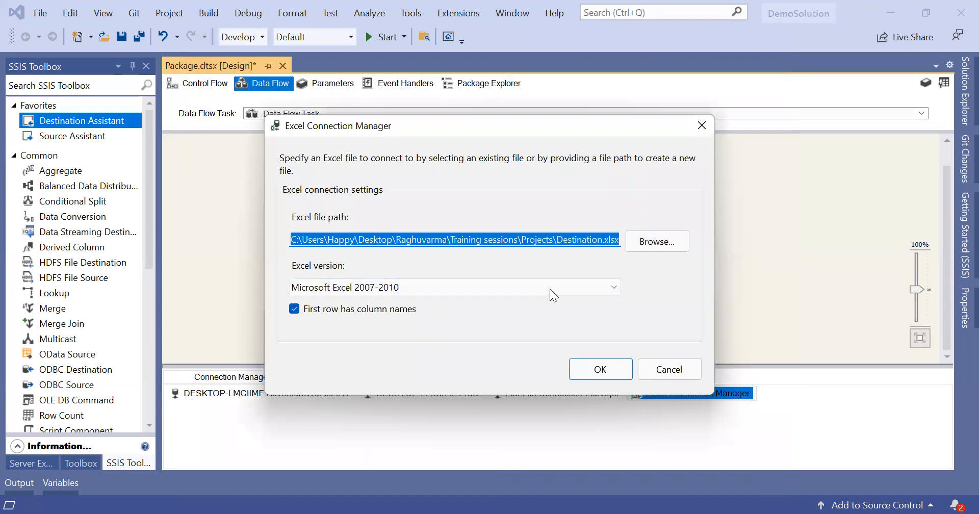
{"action": "left_click", "coordinate": [614, 287]}
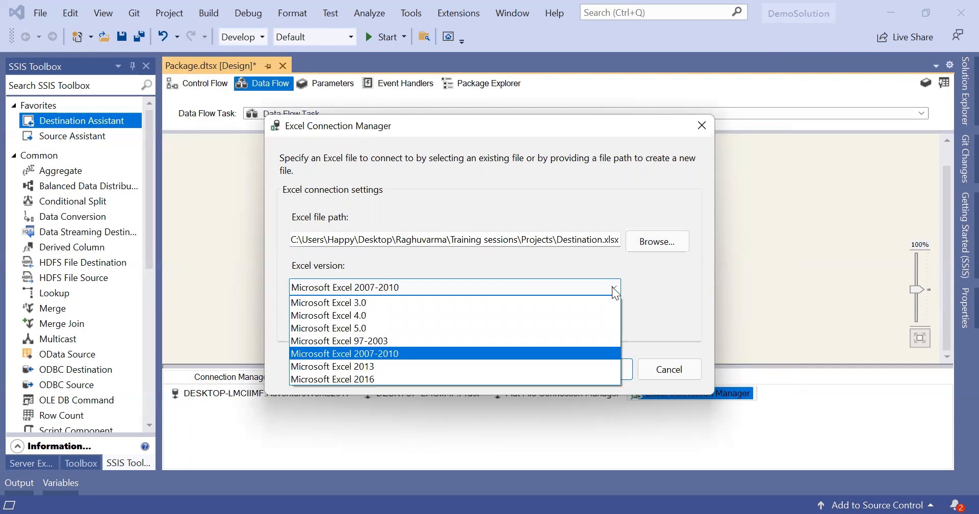
{"action": "left_click", "coordinate": [516, 379]}
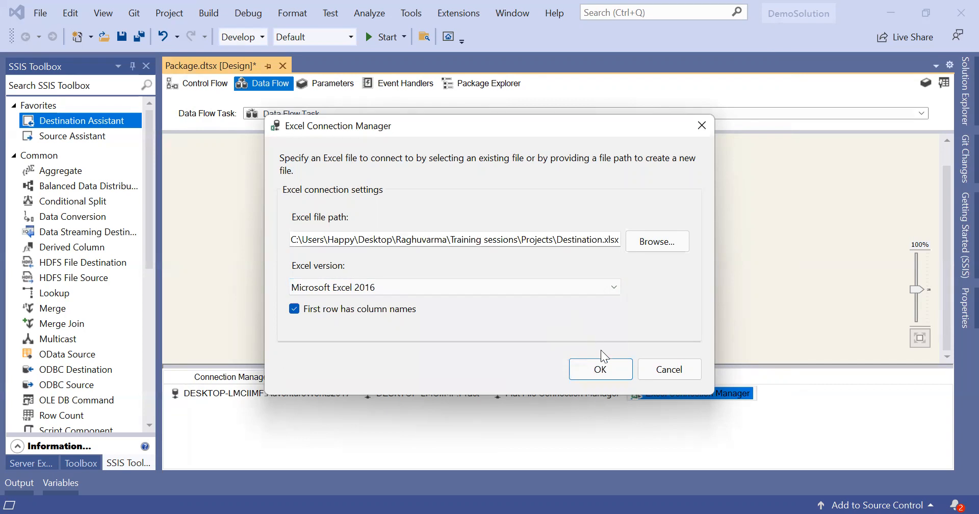
{"action": "left_click", "coordinate": [608, 368]}
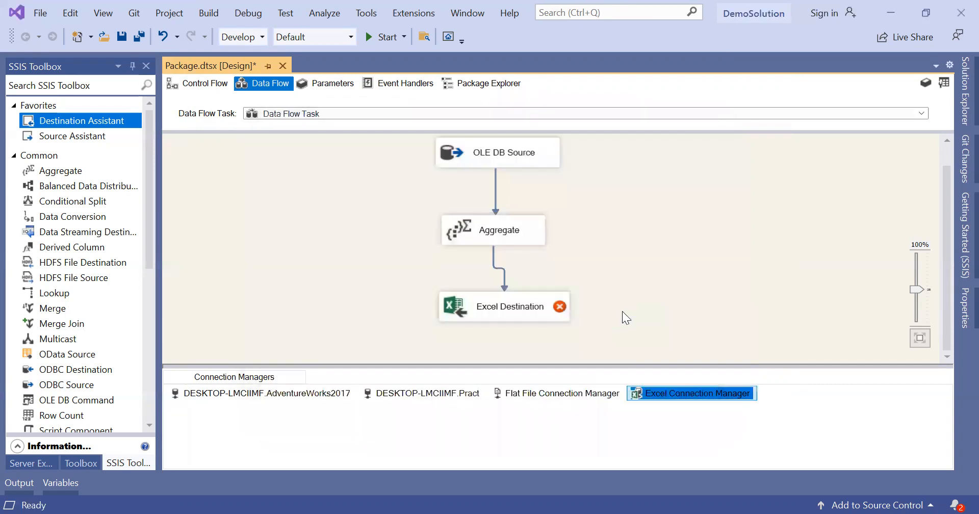
Step: Build the Demo project and inspect the error on the Excel Destination
{"action": "right_click", "coordinate": [523, 316]}
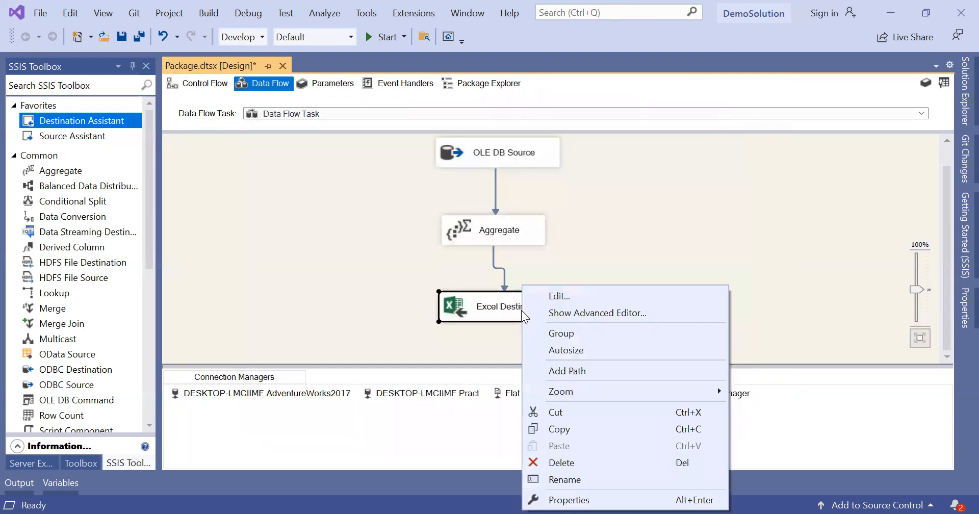
{"action": "left_click", "coordinate": [436, 324]}
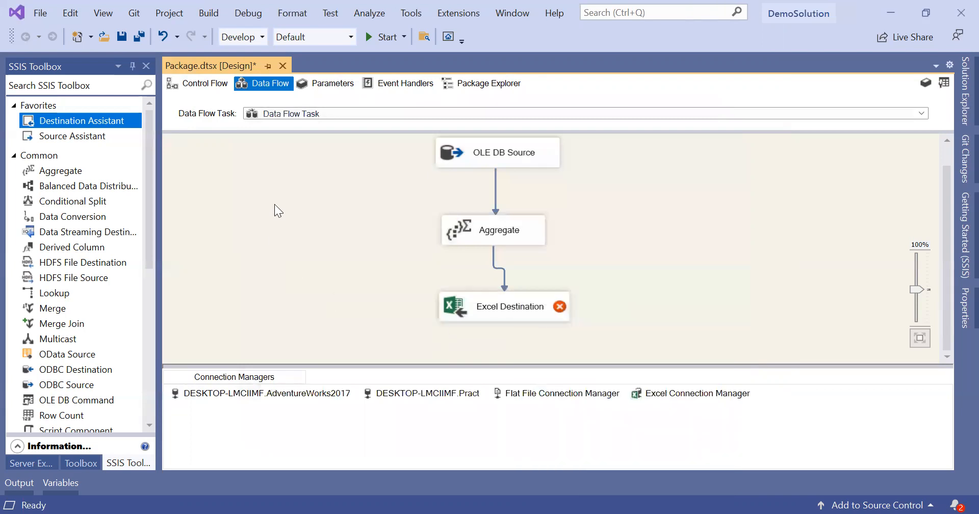
{"action": "left_click", "coordinate": [263, 36]}
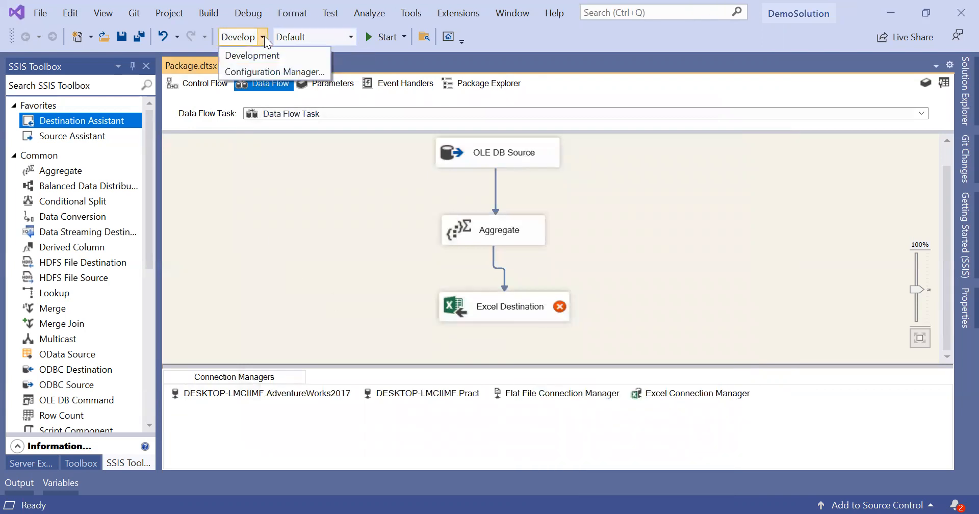
{"action": "left_click", "coordinate": [263, 36]}
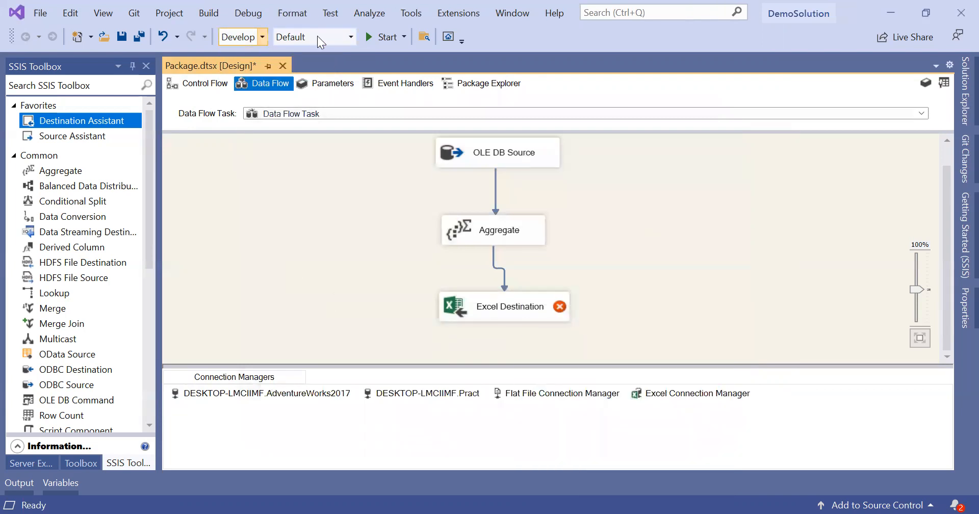
{"action": "left_click", "coordinate": [956, 87]}
{"action": "right_click", "coordinate": [808, 138]}
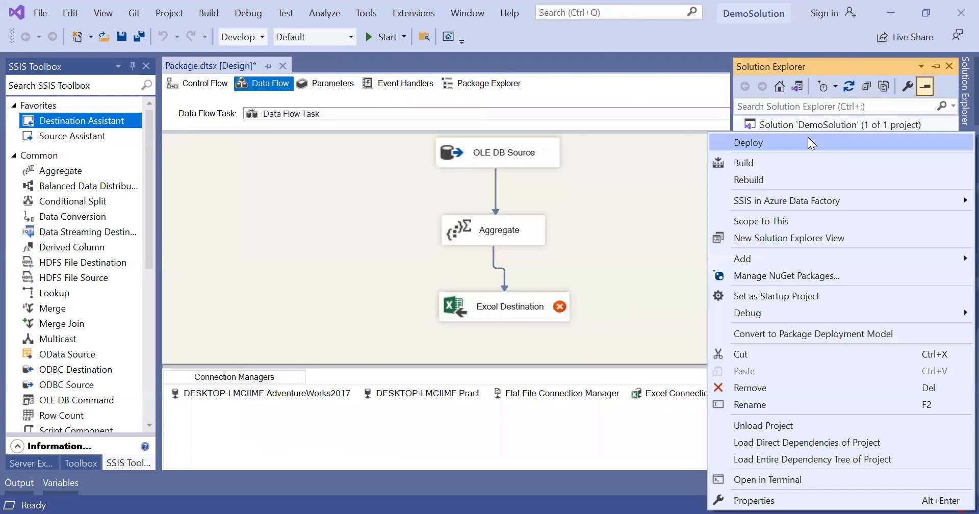
{"action": "left_click", "coordinate": [764, 162]}
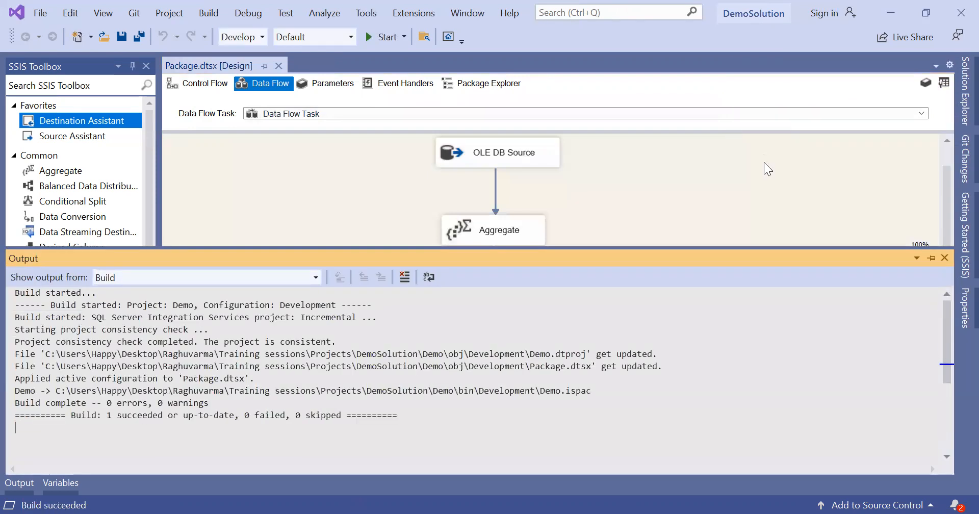
{"action": "left_click", "coordinate": [764, 162]}
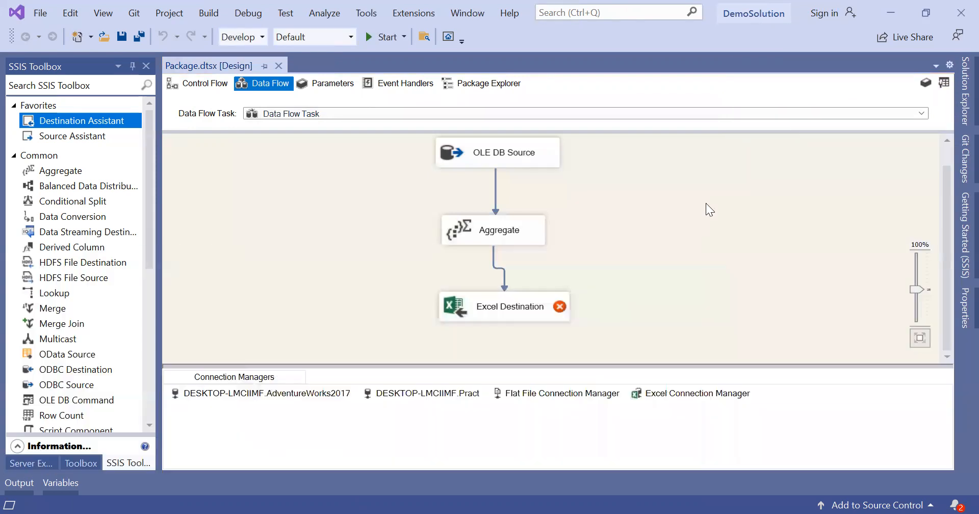
{"action": "left_click", "coordinate": [559, 306]}
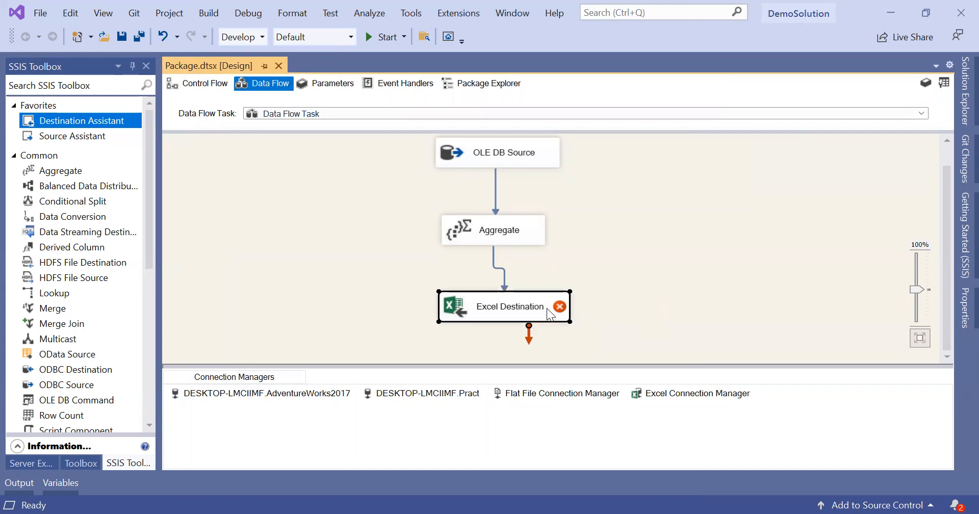
{"action": "mouse_move", "coordinate": [558, 310]}
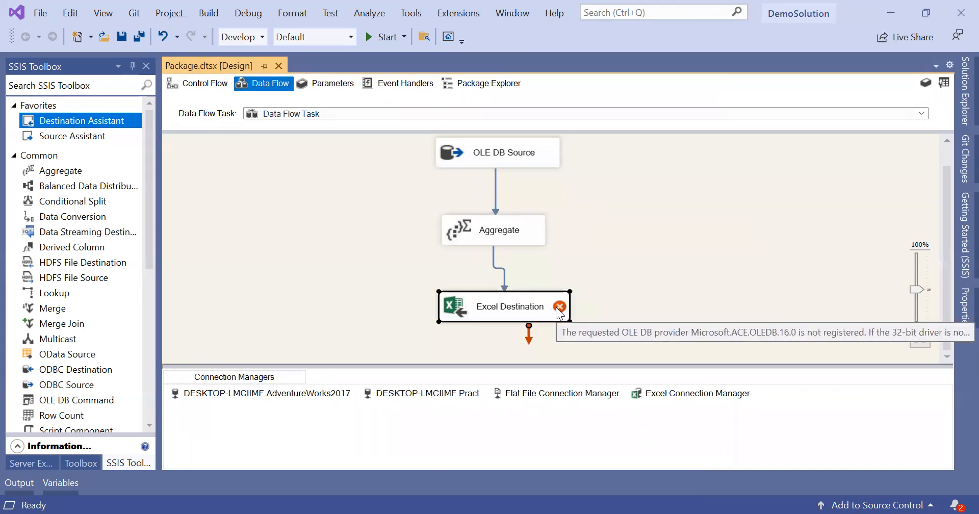
Step: Review the Run64BitRuntime debugging property, then delete the failing Excel Destination
{"action": "left_click", "coordinate": [965, 89]}
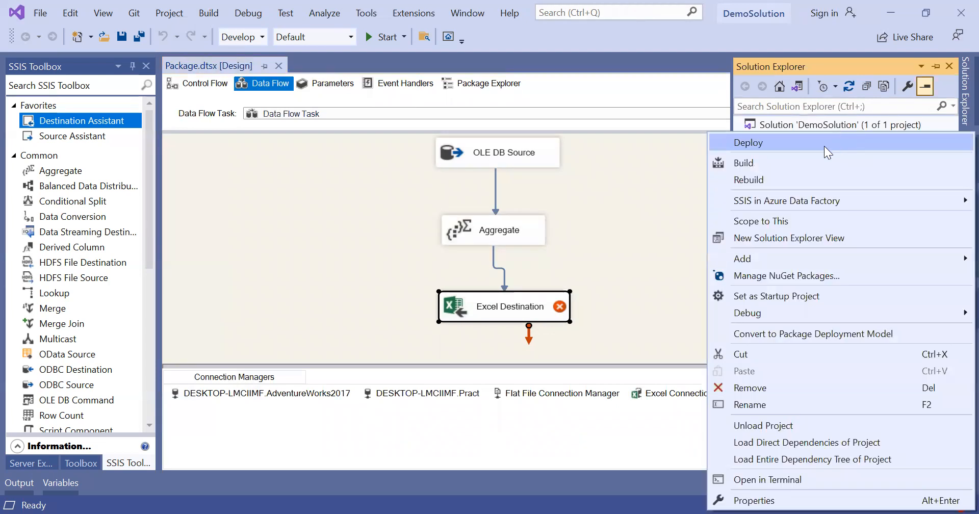
{"action": "left_click", "coordinate": [789, 497]}
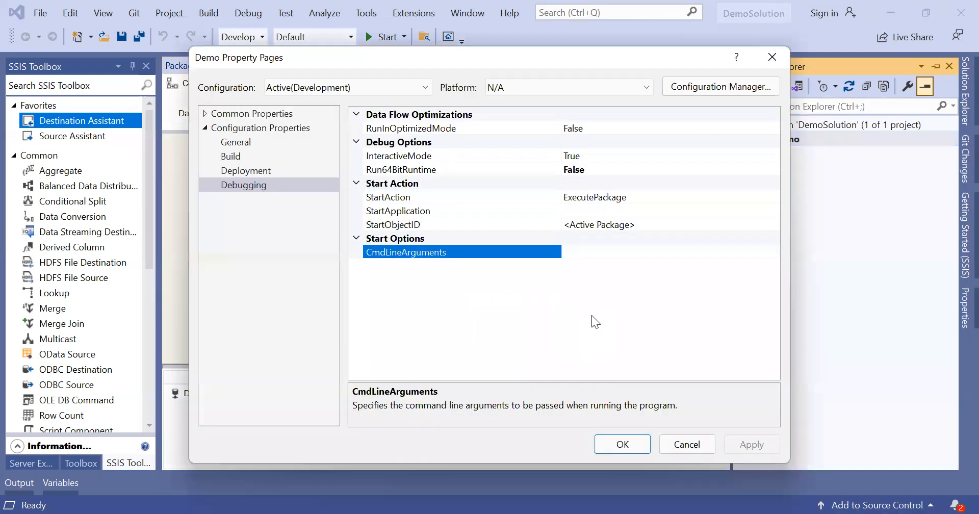
{"action": "left_click", "coordinate": [589, 161]}
{"action": "left_click", "coordinate": [600, 170]}
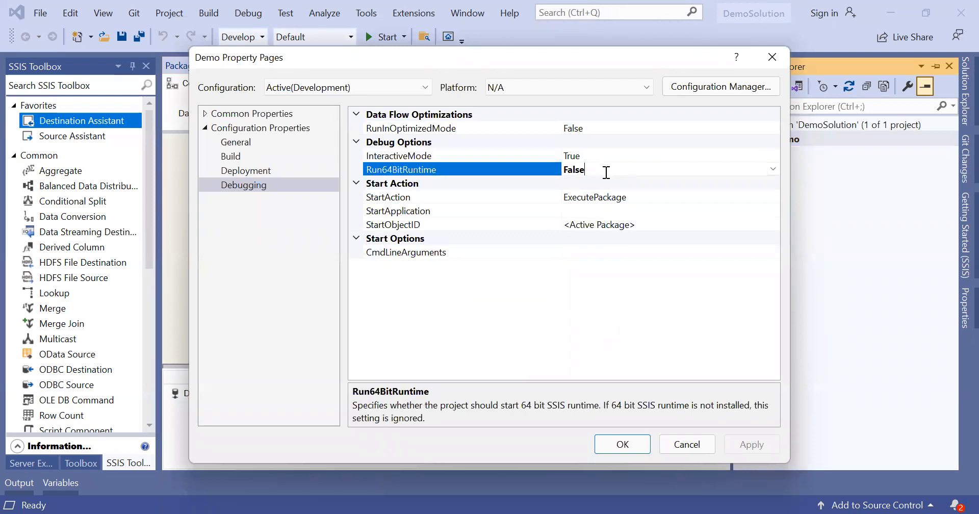
{"action": "left_click", "coordinate": [638, 443]}
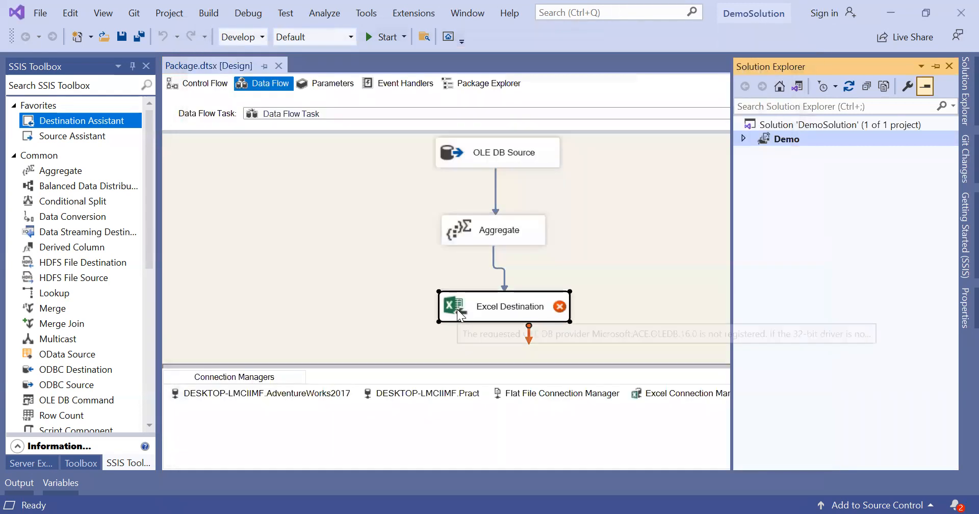
{"action": "key", "text": "Delete"}
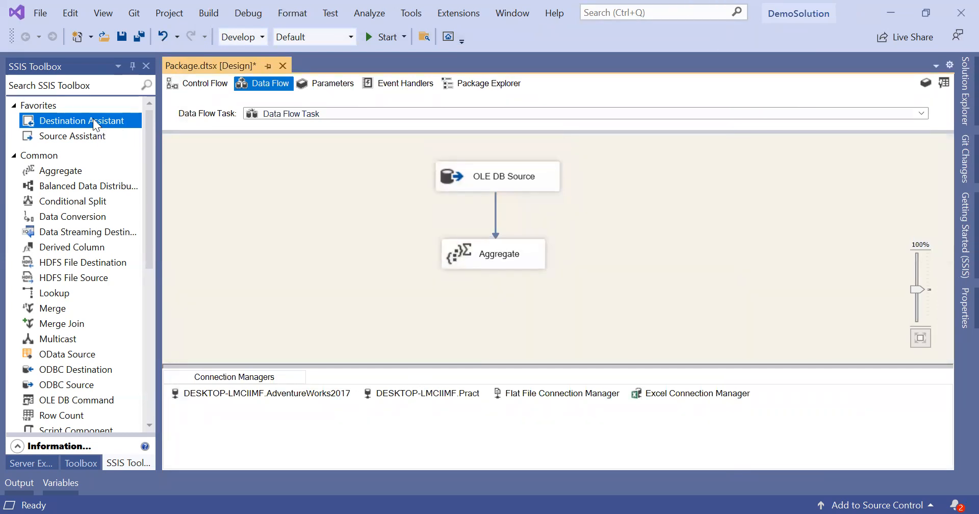
Step: Add a SQL Server OLE DB Destination using the AdventureWorks2017 connection
{"action": "left_click_drag", "start_coordinate": [93, 118], "coordinate": [494, 331]}
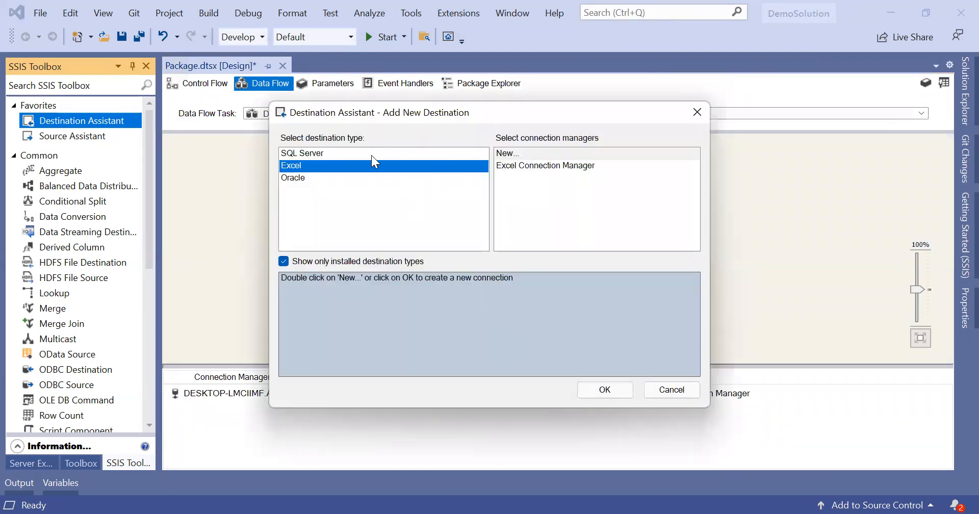
{"action": "left_click", "coordinate": [372, 154]}
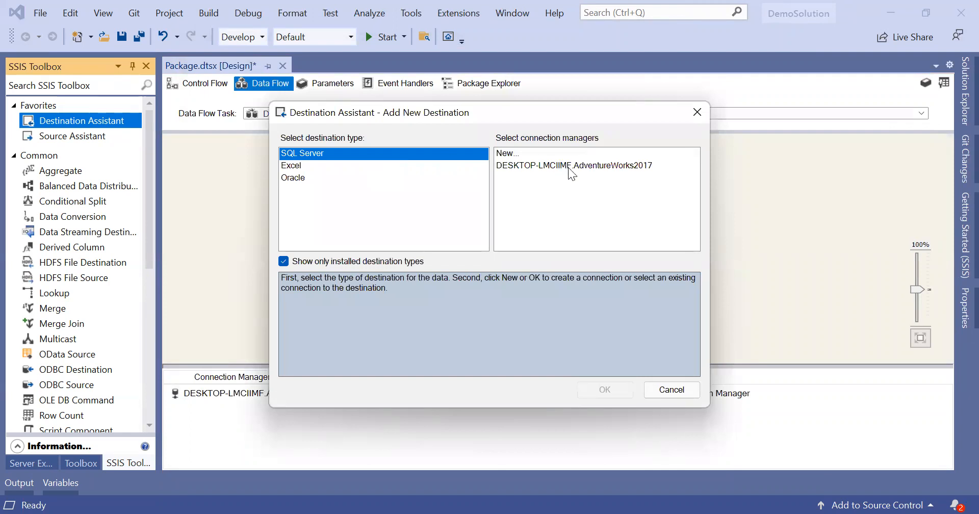
{"action": "left_click", "coordinate": [571, 169]}
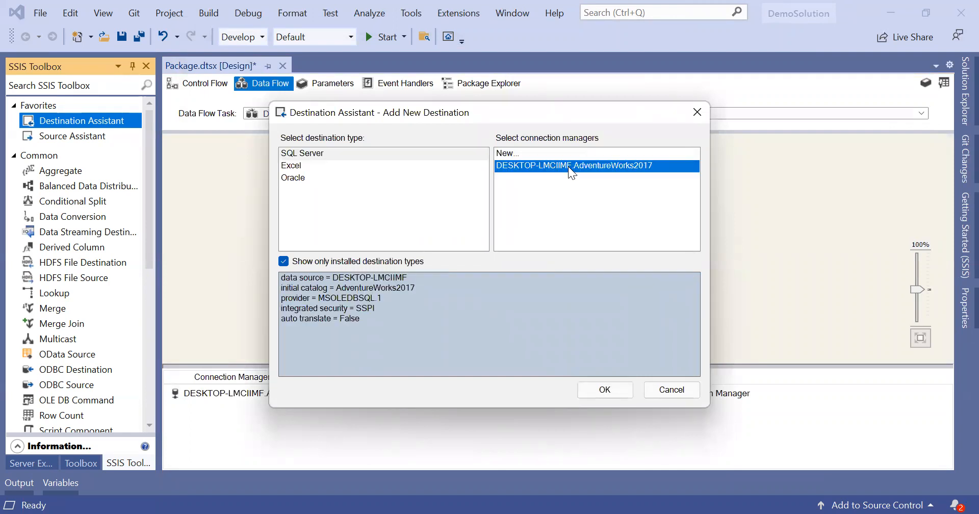
{"action": "left_click", "coordinate": [615, 388]}
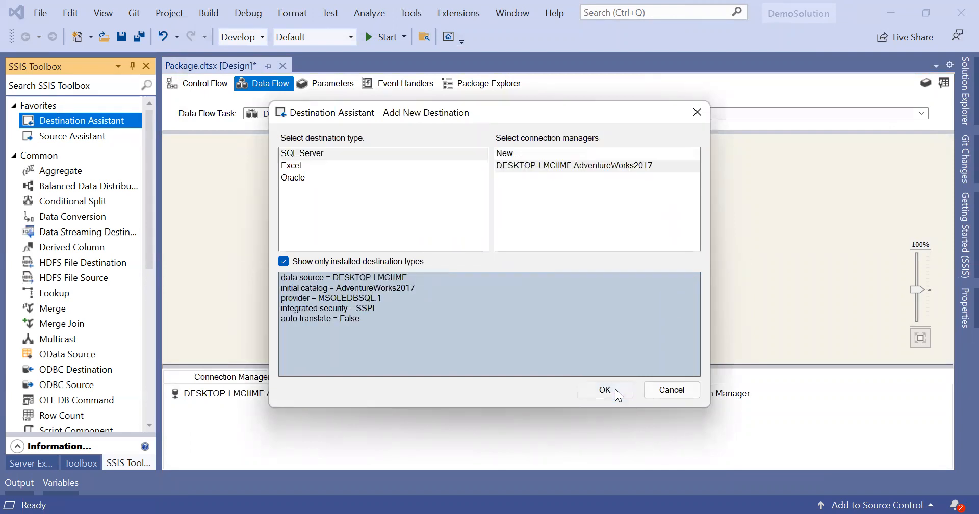
Step: Position the OLE DB Destination below the Aggregate and connect the Aggregate output to it
{"action": "left_click_drag", "start_coordinate": [585, 303], "coordinate": [523, 306]}
{"action": "left_click", "coordinate": [505, 208]}
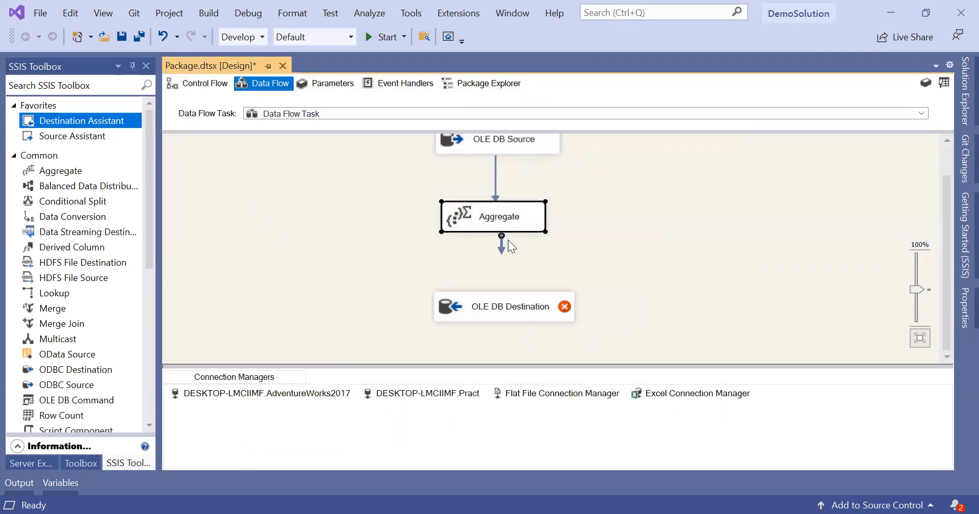
{"action": "left_click_drag", "start_coordinate": [508, 309], "coordinate": [505, 301]}
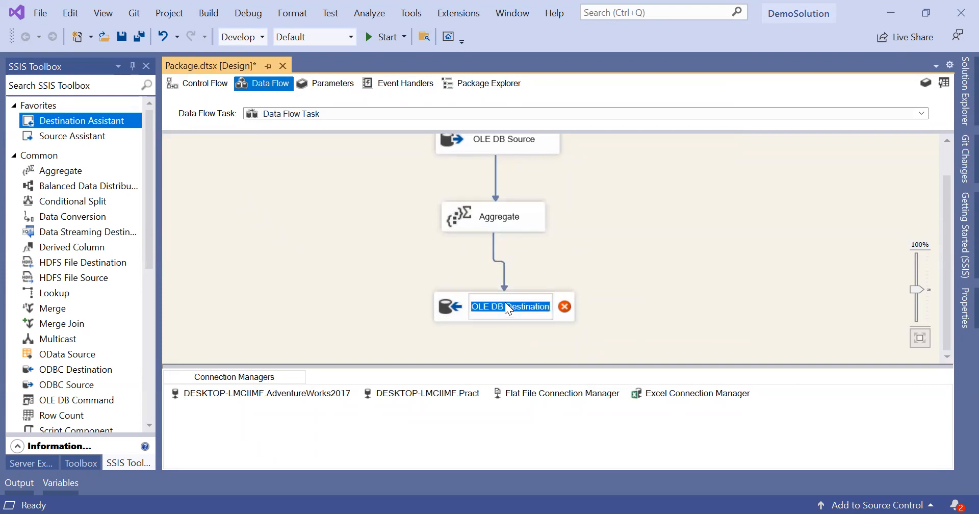
{"action": "left_click", "coordinate": [567, 320]}
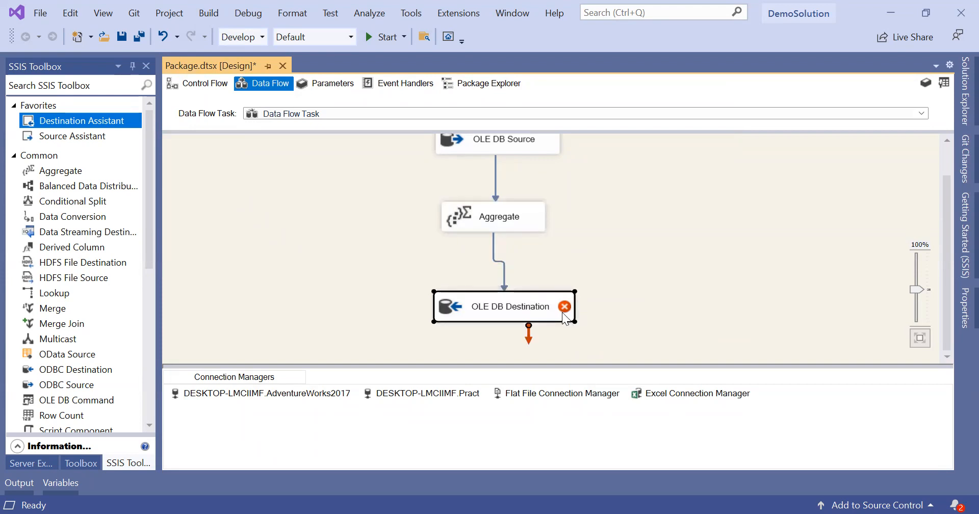
Step: Browse the OLE DB Destination's list of destination tables without changing the selection
{"action": "double_click", "coordinate": [562, 313]}
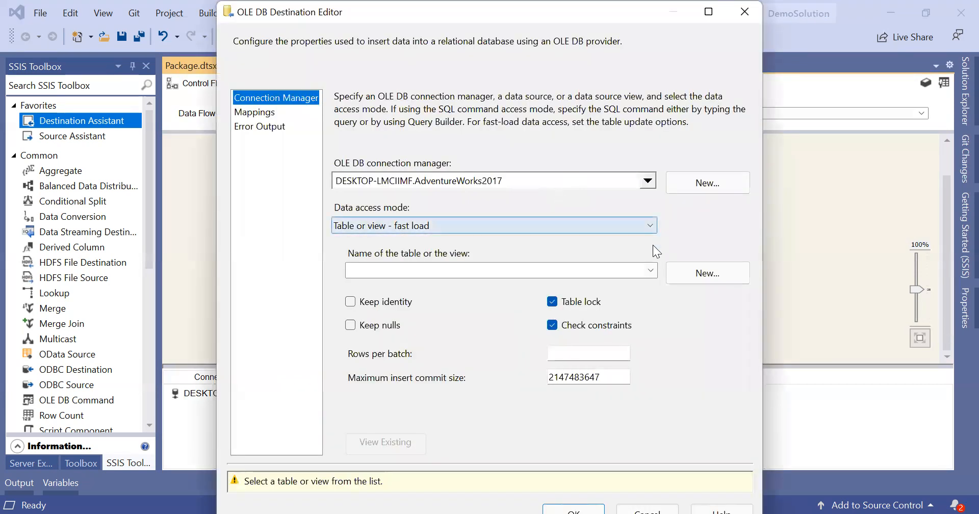
{"action": "left_click", "coordinate": [652, 270]}
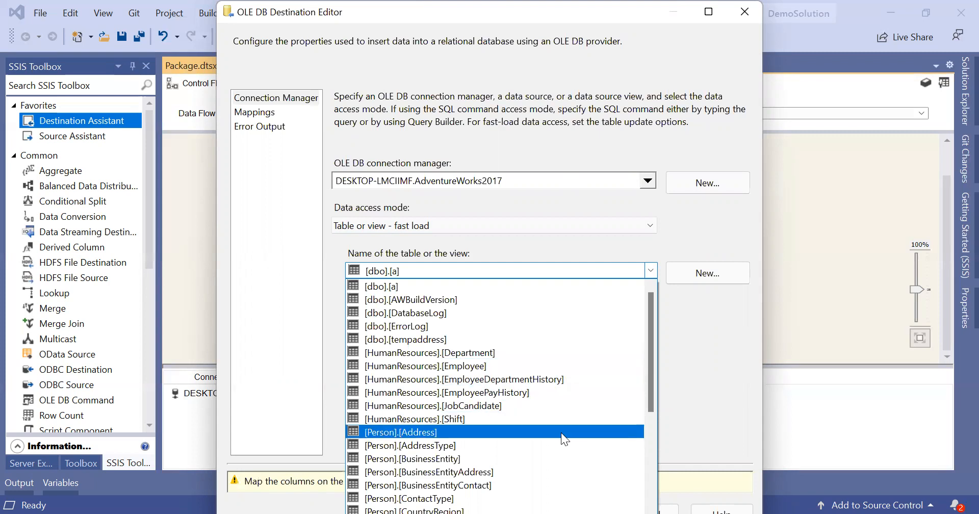
{"action": "scroll", "coordinate": [561, 432], "scroll_direction": "down", "scroll_amount": 7}
{"action": "scroll", "coordinate": [561, 432], "scroll_direction": "down", "scroll_amount": 14}
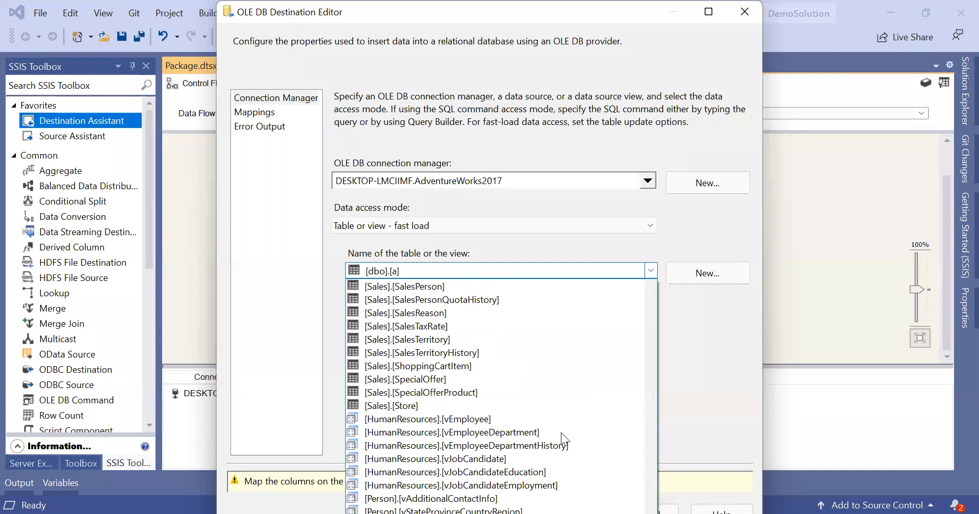
{"action": "left_click", "coordinate": [671, 372]}
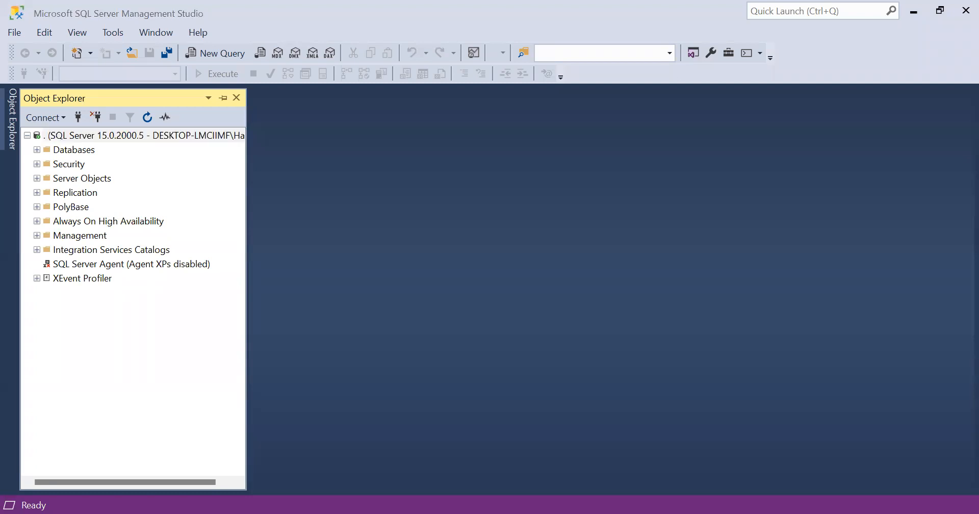
Step: Open a new query window in Management Studio against AdventureWorks2017
{"action": "left_click", "coordinate": [596, 185]}
{"action": "left_click", "coordinate": [219, 51]}
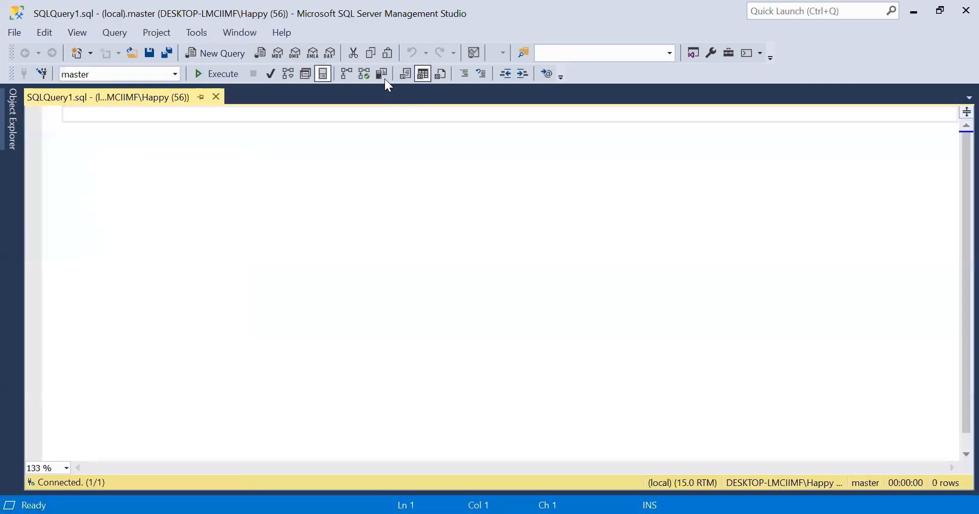
{"action": "left_click", "coordinate": [175, 75]}
{"action": "left_click", "coordinate": [158, 91]}
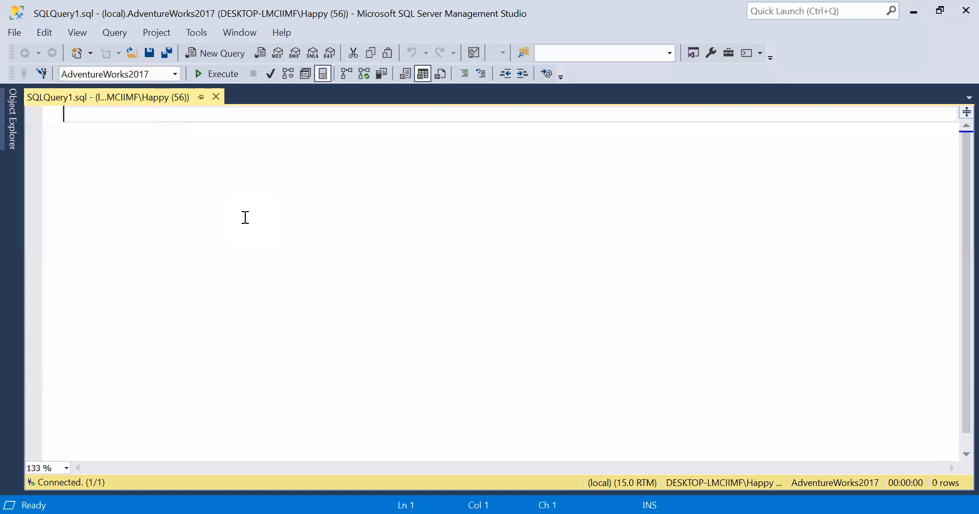
Step: Write 'create table output()' with the cursor inside the empty column list
{"action": "type", "text": "create "}
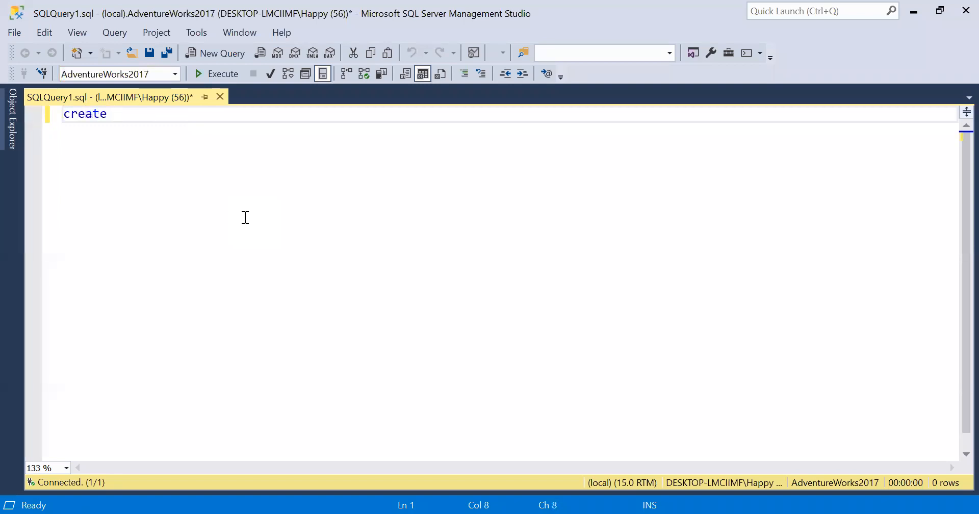
{"action": "type", "text": "output"}
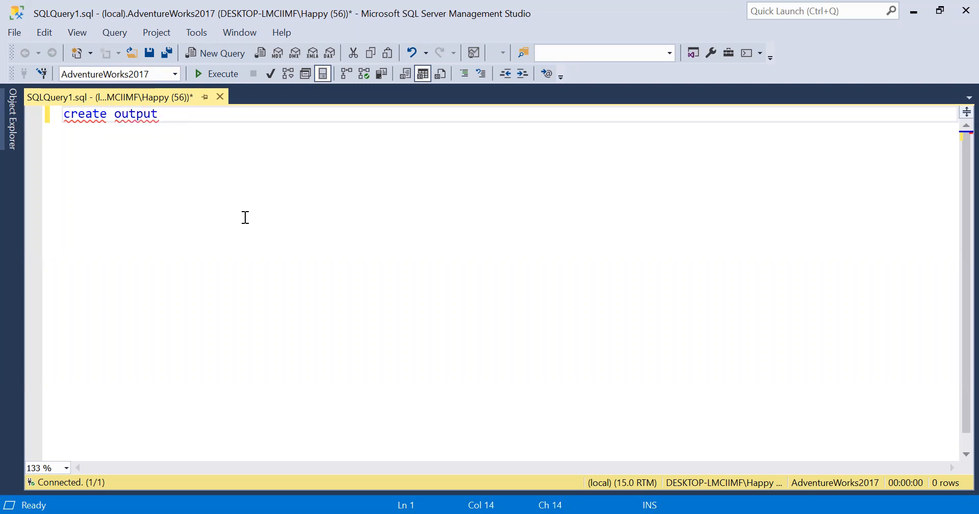
{"action": "key", "text": "ctrl+Left"}
{"action": "type", "text": "table"}
{"action": "key", "text": "End"}
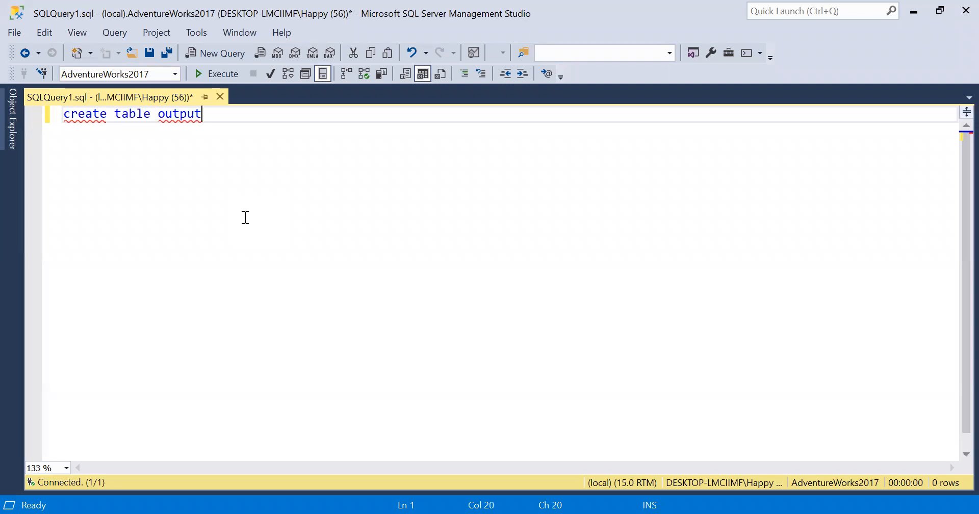
{"action": "type", "text": "()"}
{"action": "key", "text": "Left"}
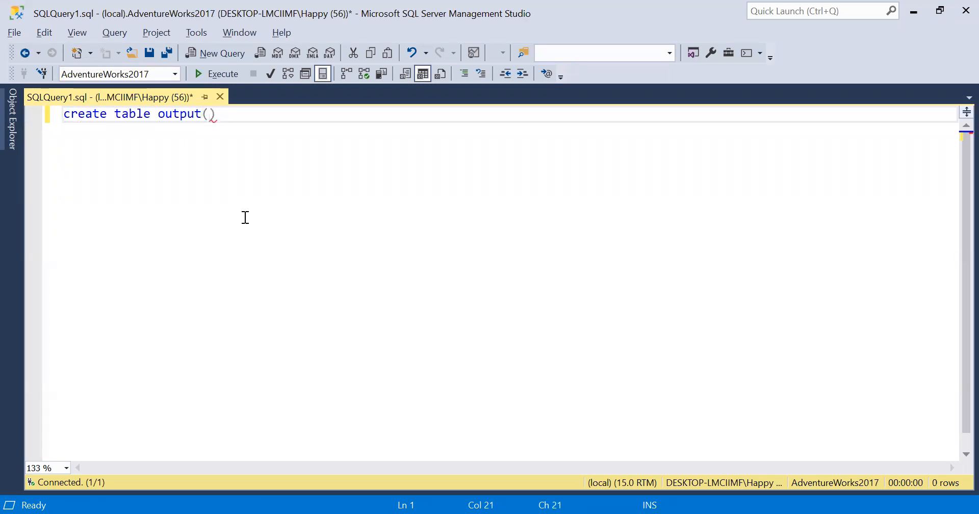
{"action": "key", "text": "alt+Tab"}
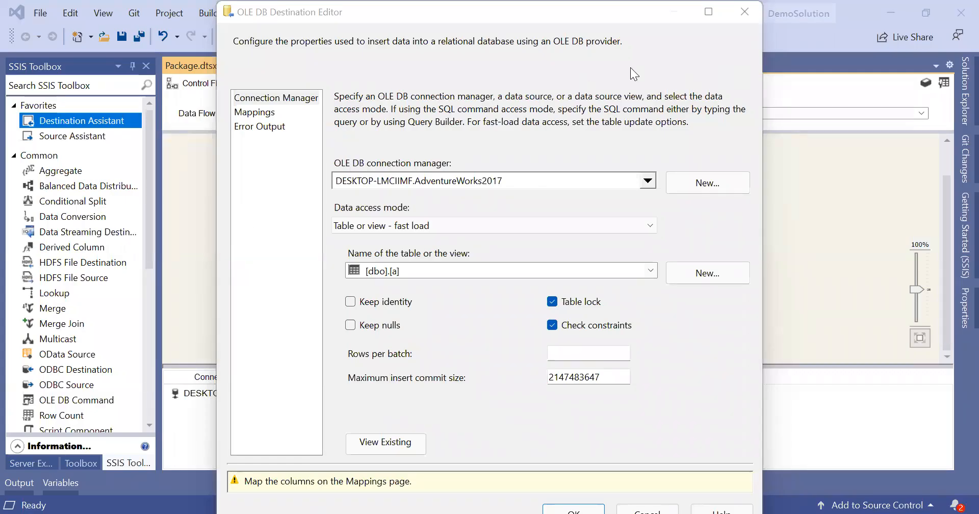
Step: Rename the Aggregate's count-all output alias from 'Count on city wise' to CountOnCityWise
{"action": "left_click", "coordinate": [744, 11]}
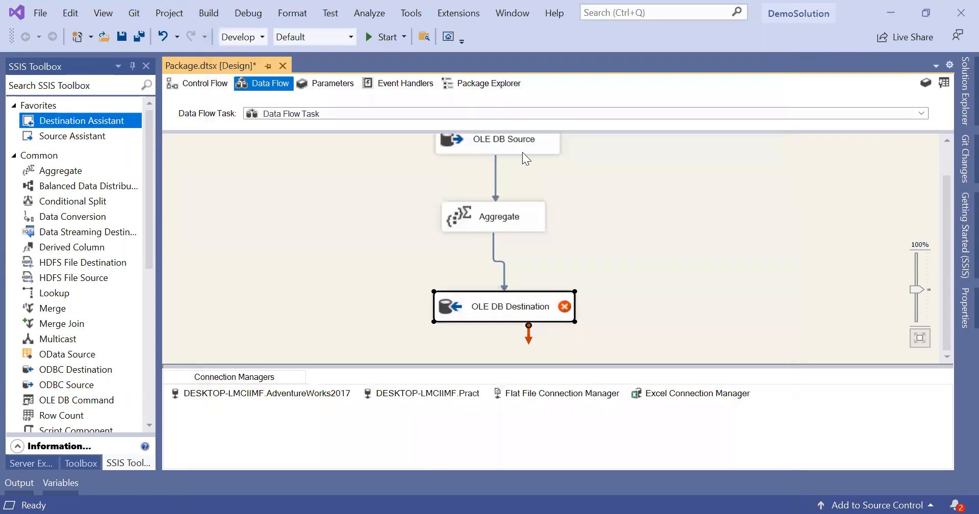
{"action": "left_click", "coordinate": [513, 221]}
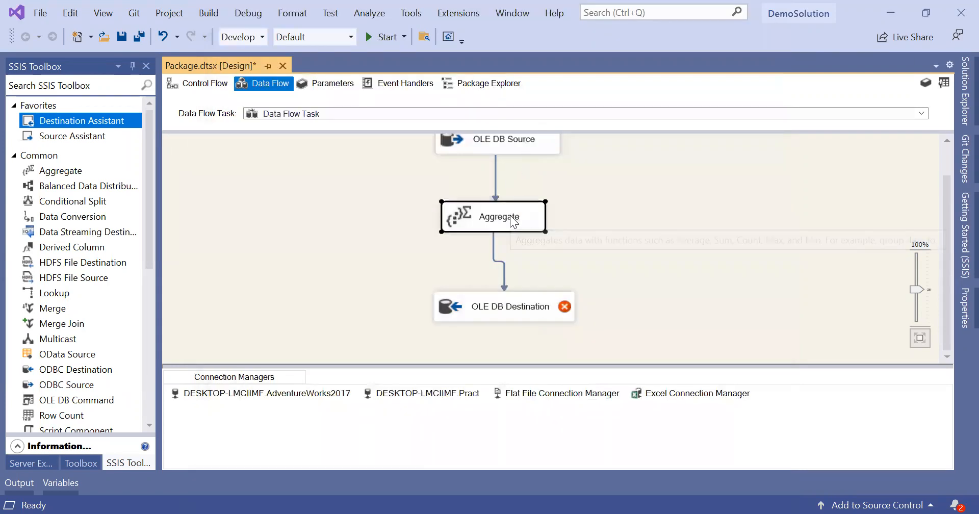
{"action": "double_click", "coordinate": [513, 221]}
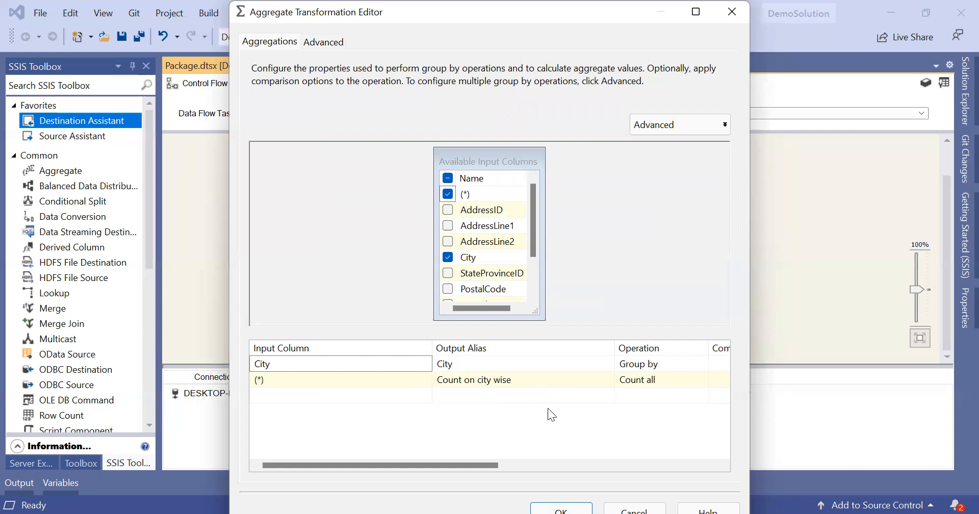
{"action": "left_click", "coordinate": [521, 380]}
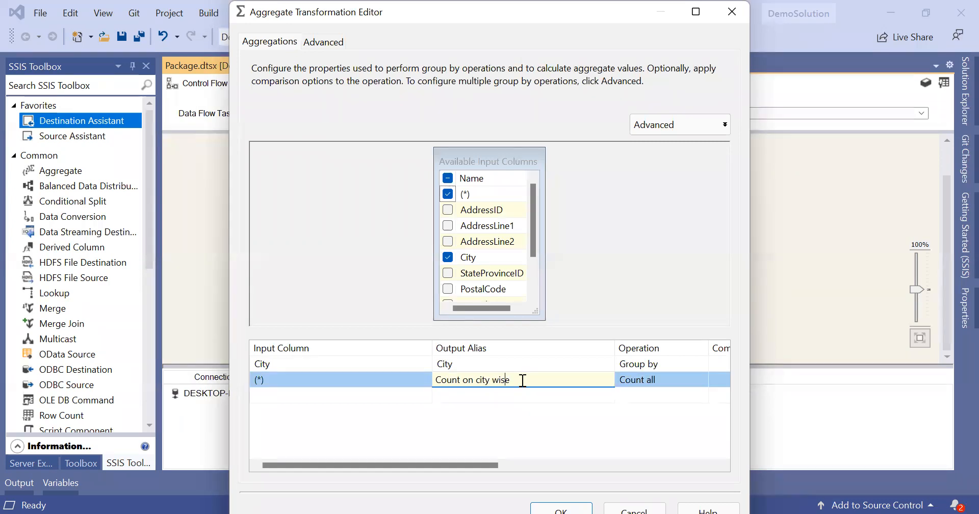
{"action": "key", "text": "Left"}
{"action": "key", "text": "Left"}
{"action": "key", "text": "Left"}
{"action": "key", "text": "Left"}
{"action": "key", "text": "Left"}
{"action": "key", "text": "Delete"}
{"action": "key", "text": "Delete"}
{"action": "type", "text": "O"}
{"action": "key", "text": "Right"}
{"action": "key", "text": "Delete"}
{"action": "key", "text": "Right"}
{"action": "key", "text": "Delete"}
{"action": "key", "text": "BackSpace"}
{"action": "type", "text": "Ci"}
{"action": "key", "text": "BackSpace"}
{"action": "key", "text": "BackSpace"}
{"action": "type", "text": "W"}
Step: Confirm the Aggregate settings and add a city nvarchar(20) column to the output table statement
{"action": "key", "text": "ctrl+a"}
{"action": "key", "text": "ctrl+c"}
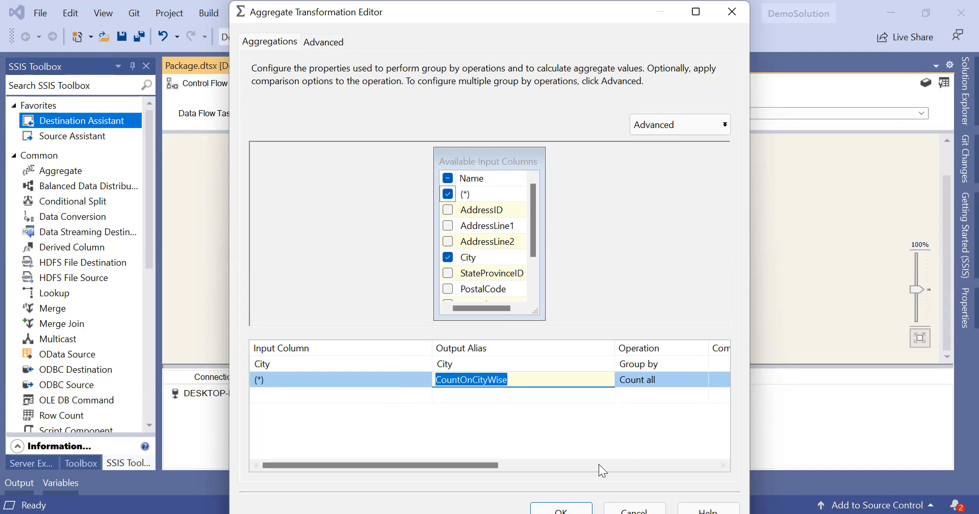
{"action": "left_click", "coordinate": [561, 508]}
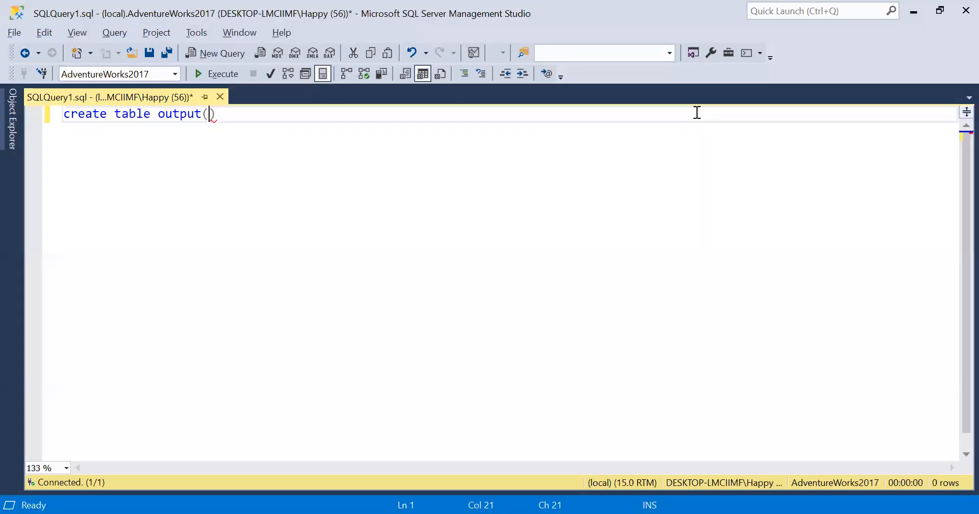
{"action": "type", "text": "city nvarcha"}
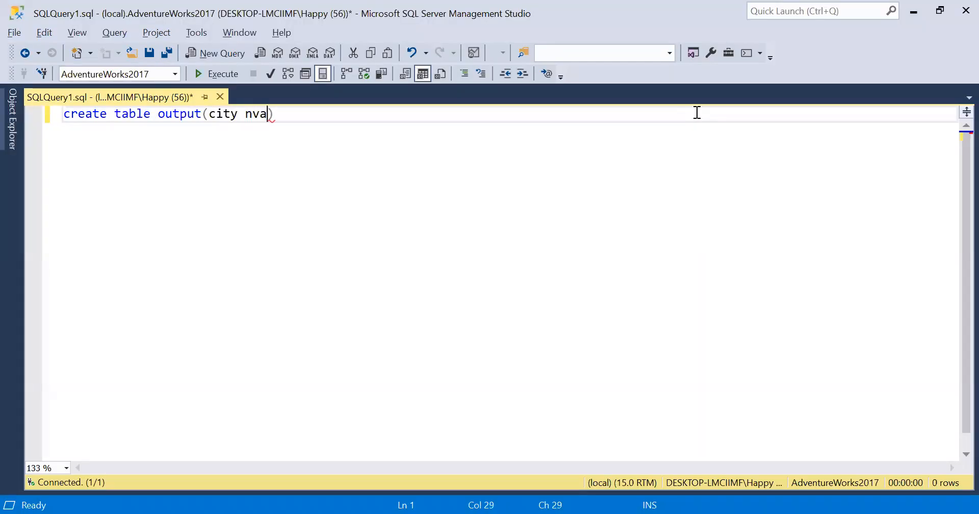
{"action": "type", "text": "r(2"}
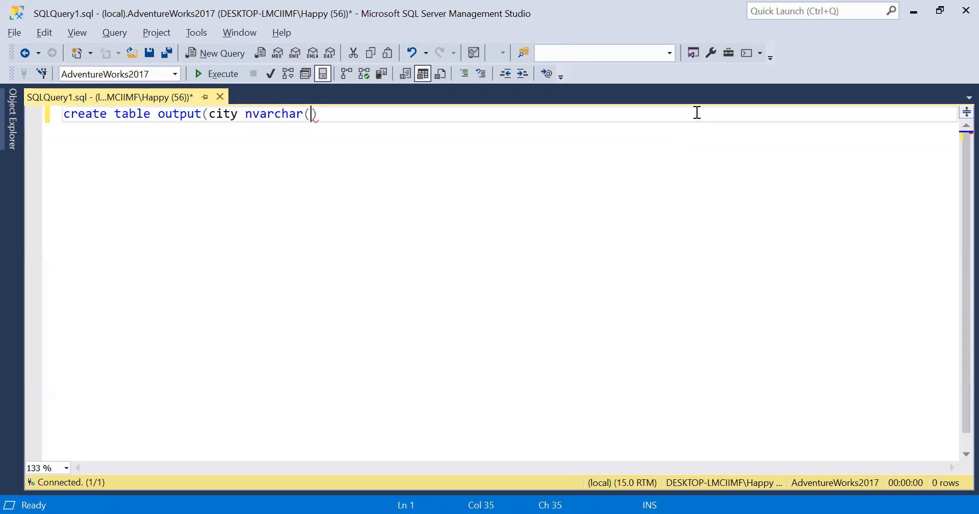
{"action": "type", "text": "0),"}
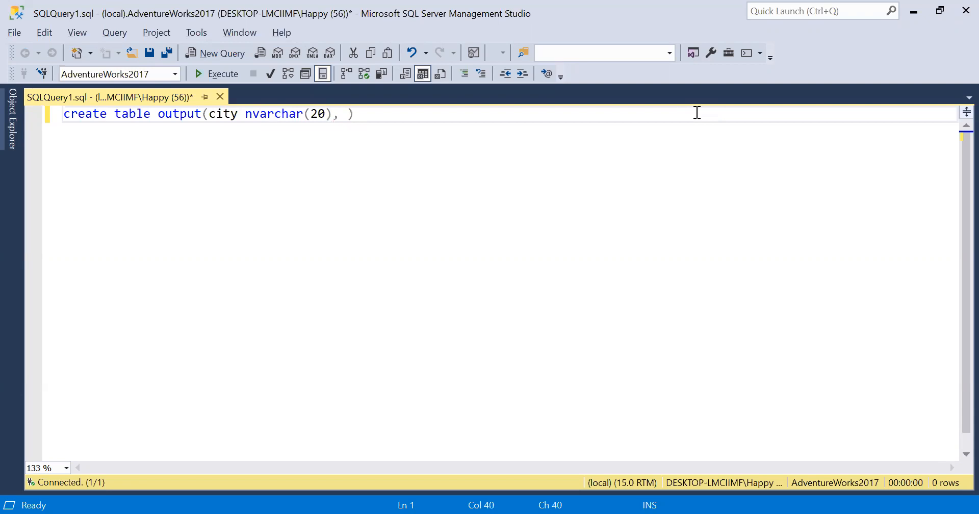
Step: Add the CountOnCityWise int column and execute the create table output statement
{"action": "key", "text": "ctrl+v"}
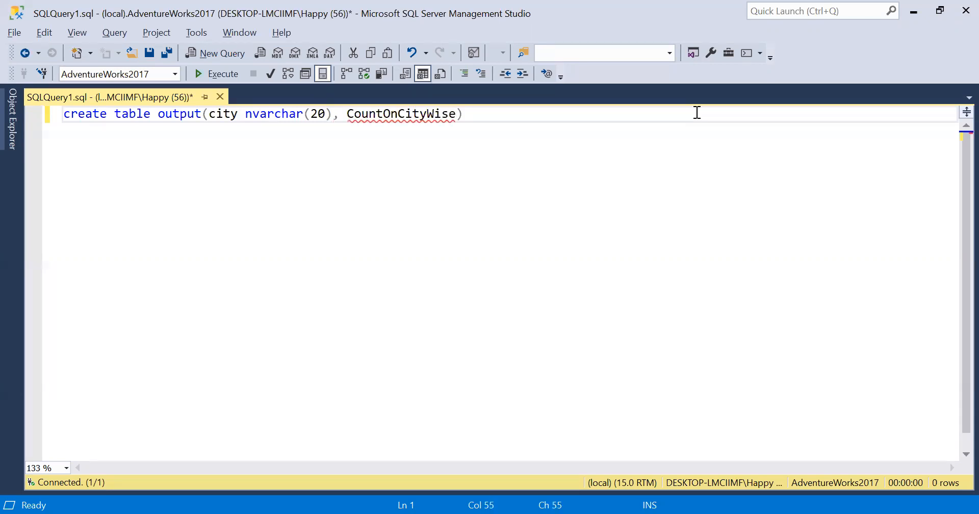
{"action": "type", "text": "int"}
{"action": "key", "text": "End"}
{"action": "key", "text": "F5"}
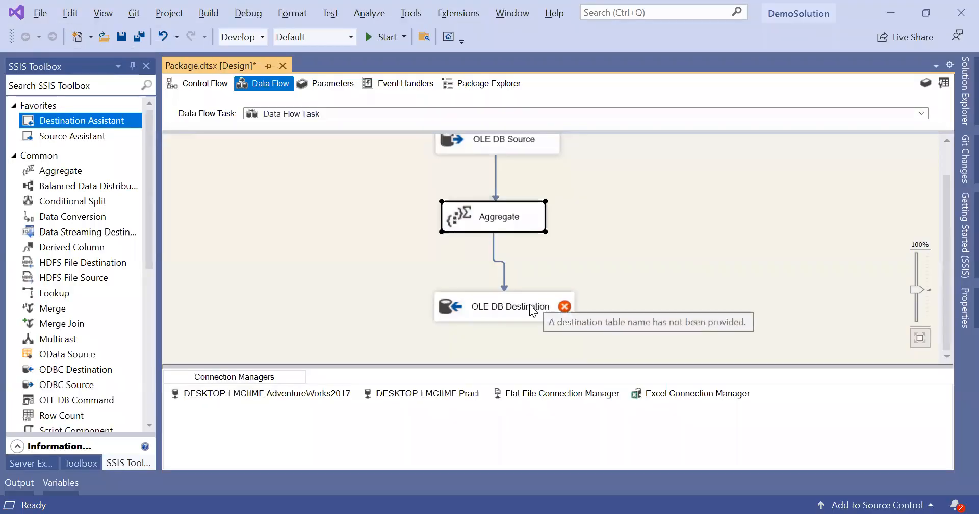
Step: Load the OLE DB Destination into [dbo].[output], mapping City and CountOnCityWise to matching columns
{"action": "double_click", "coordinate": [505, 306]}
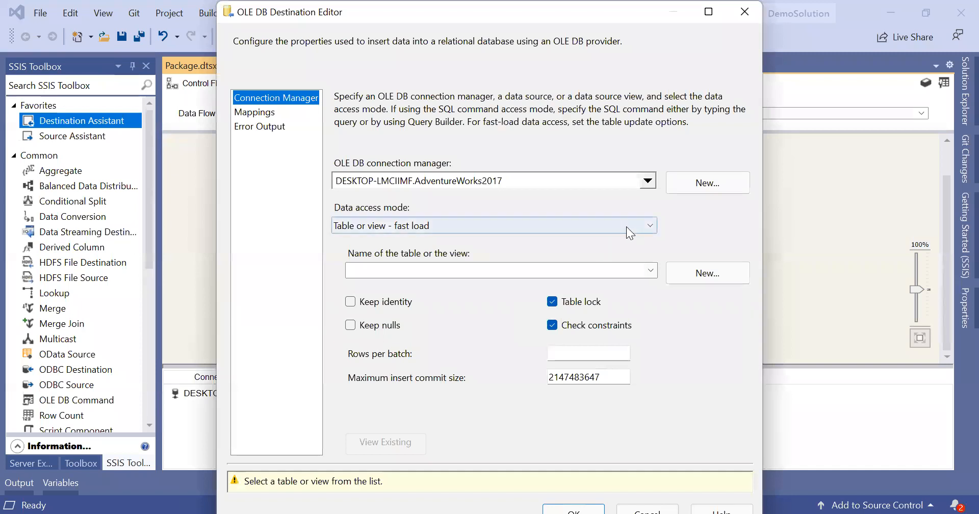
{"action": "left_click", "coordinate": [653, 271]}
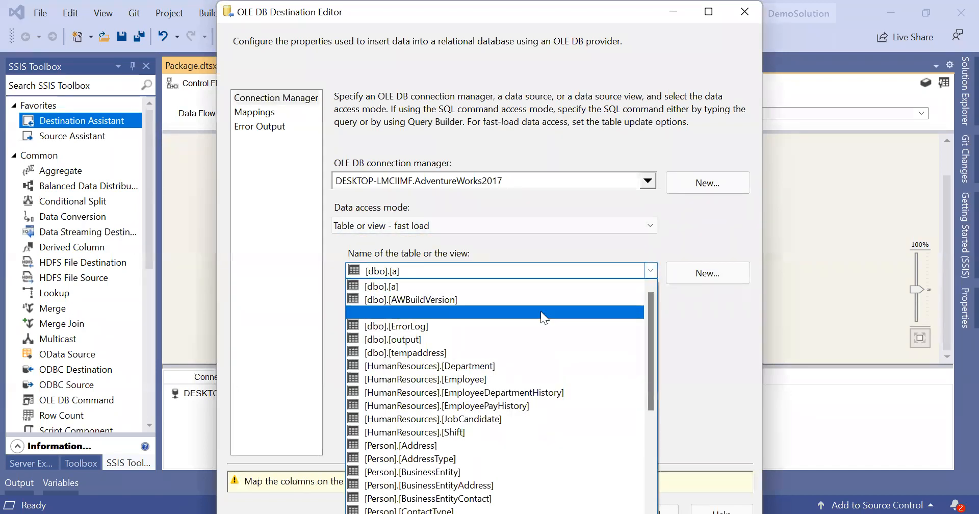
{"action": "left_click", "coordinate": [446, 339]}
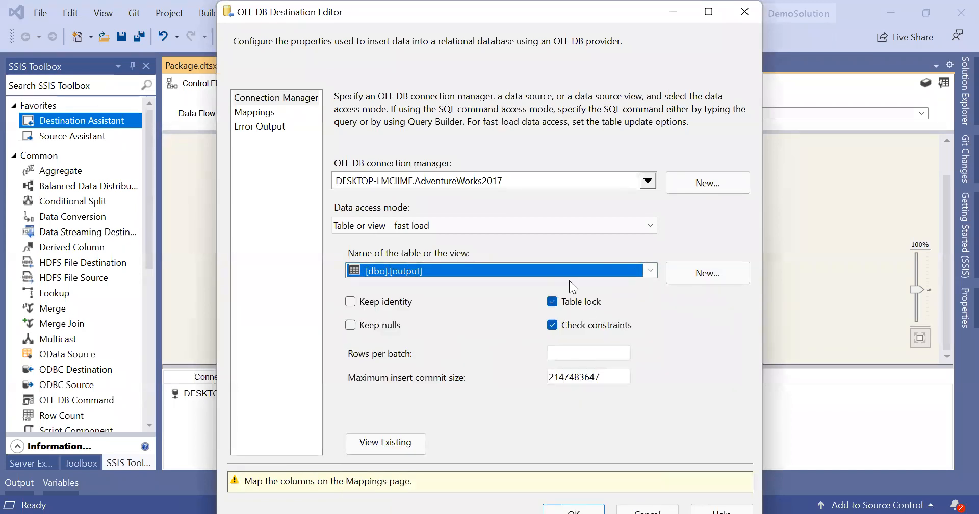
{"action": "left_click", "coordinate": [263, 112]}
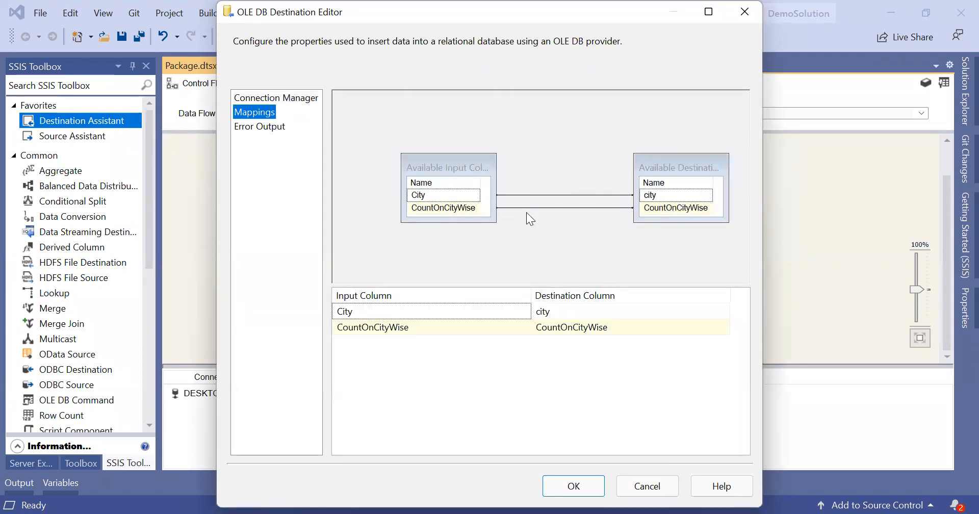
{"action": "left_click", "coordinate": [594, 492]}
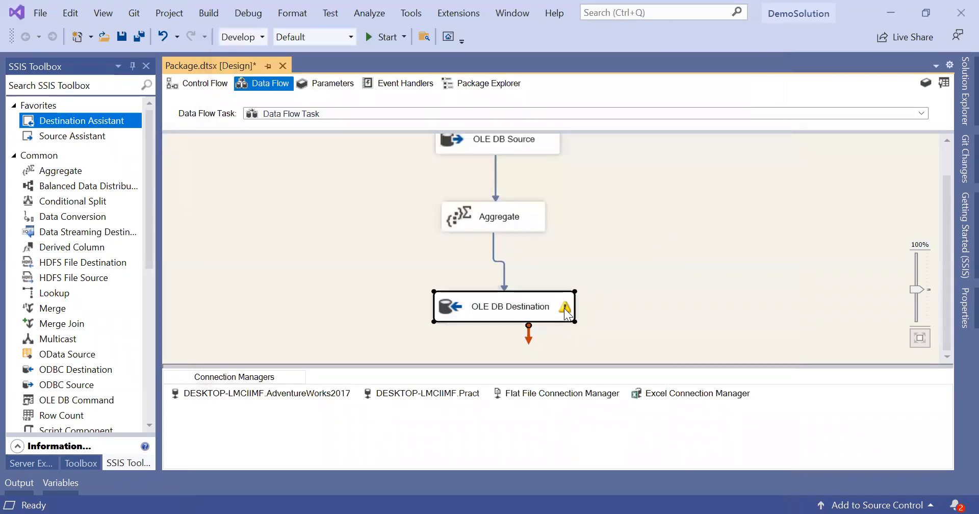
Step: Shift the OLE DB Destination slightly left, beneath the Aggregate
{"action": "mouse_move", "coordinate": [567, 315]}
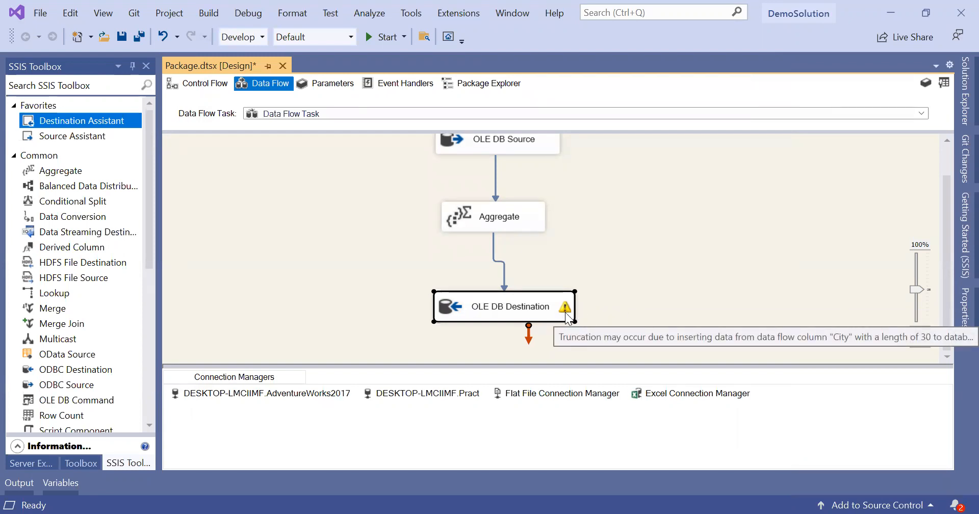
{"action": "left_click", "coordinate": [530, 149]}
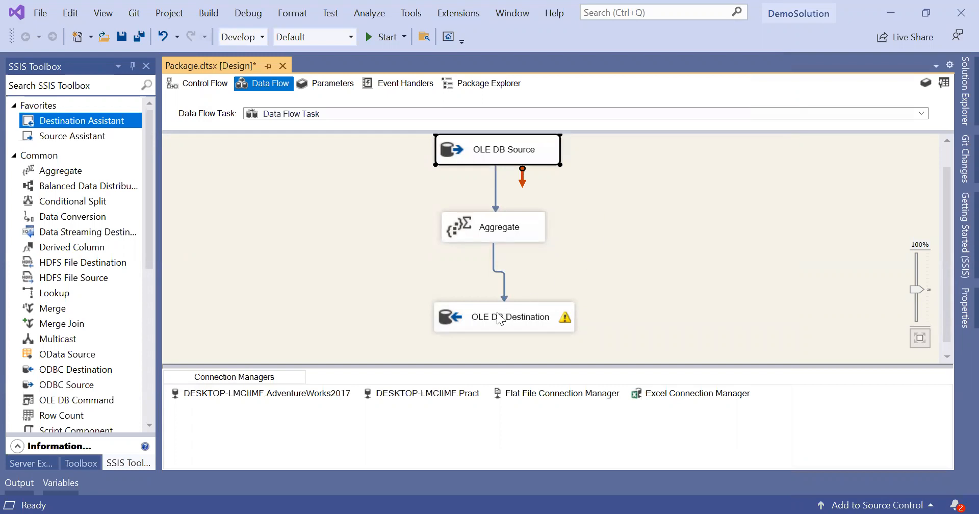
{"action": "left_click", "coordinate": [478, 331]}
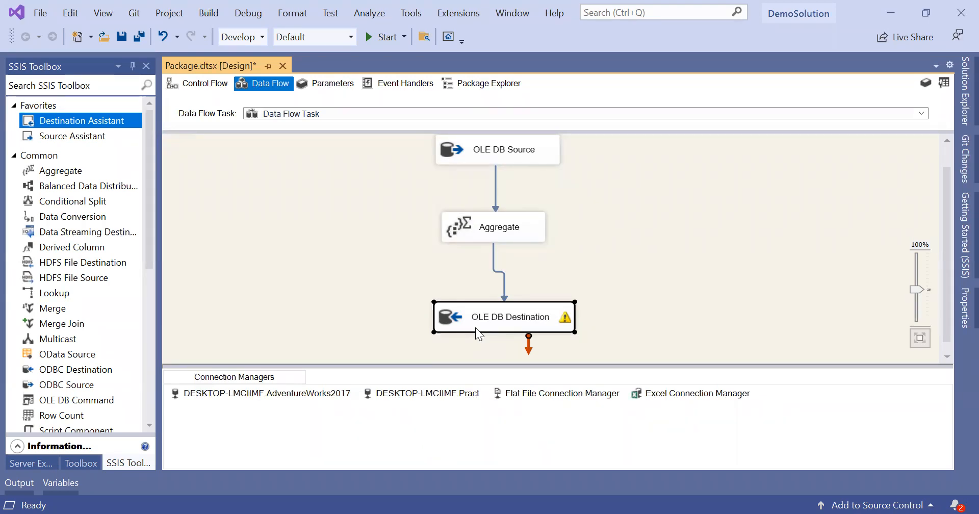
{"action": "left_click_drag", "start_coordinate": [494, 320], "coordinate": [468, 323]}
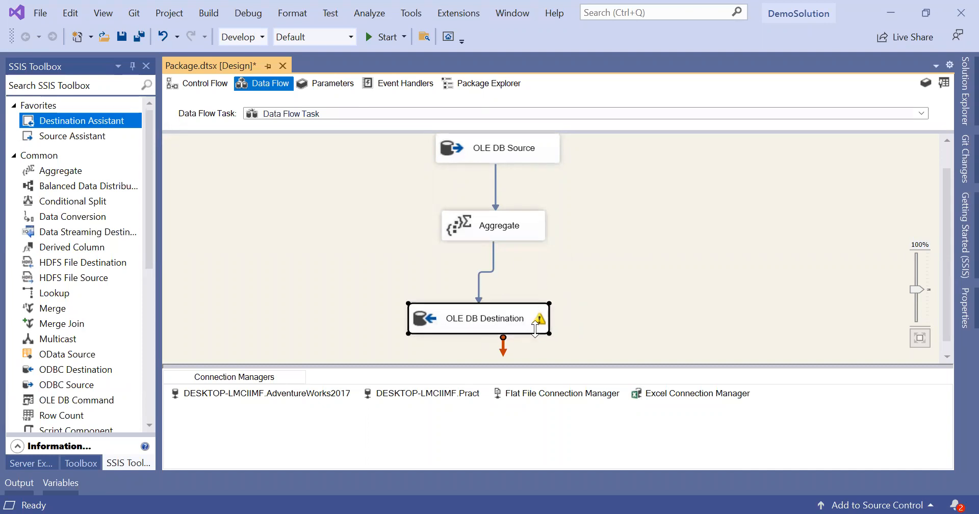
{"action": "mouse_move", "coordinate": [539, 319]}
Step: Save the package and run 'select * from output' in Management Studio
{"action": "key", "text": "ctrl+s"}
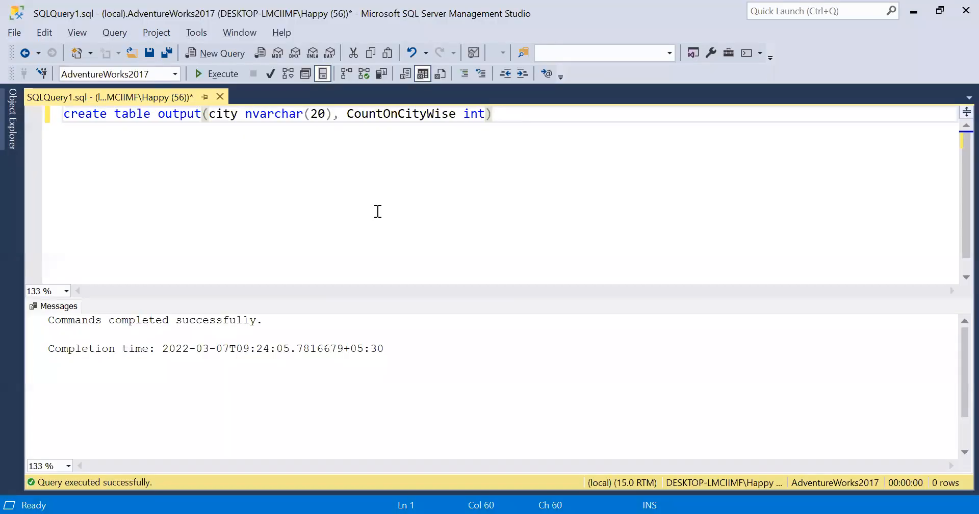
{"action": "double_click", "coordinate": [180, 114]}
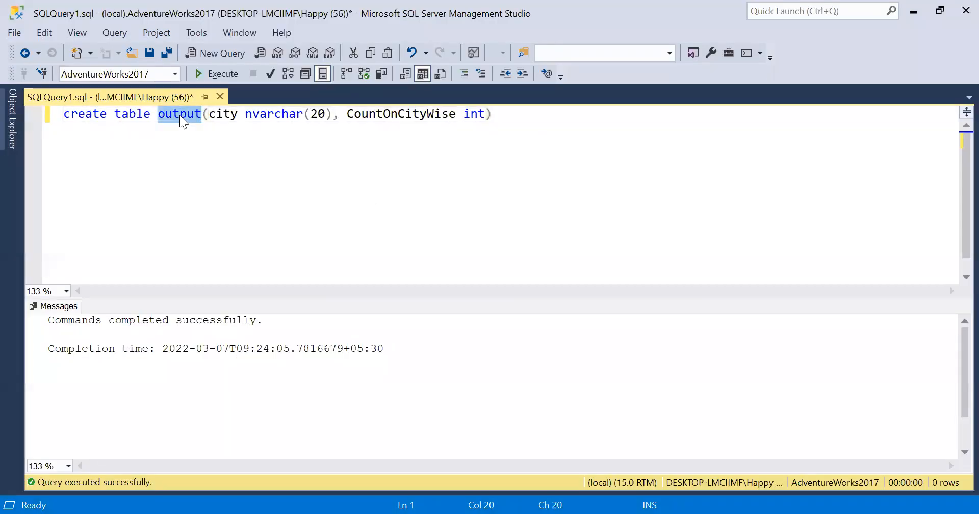
{"action": "left_click", "coordinate": [695, 194]}
{"action": "key", "text": "Return"}
{"action": "key", "text": "Return"}
{"action": "key", "text": "Return"}
{"action": "type", "text": "select * from"}
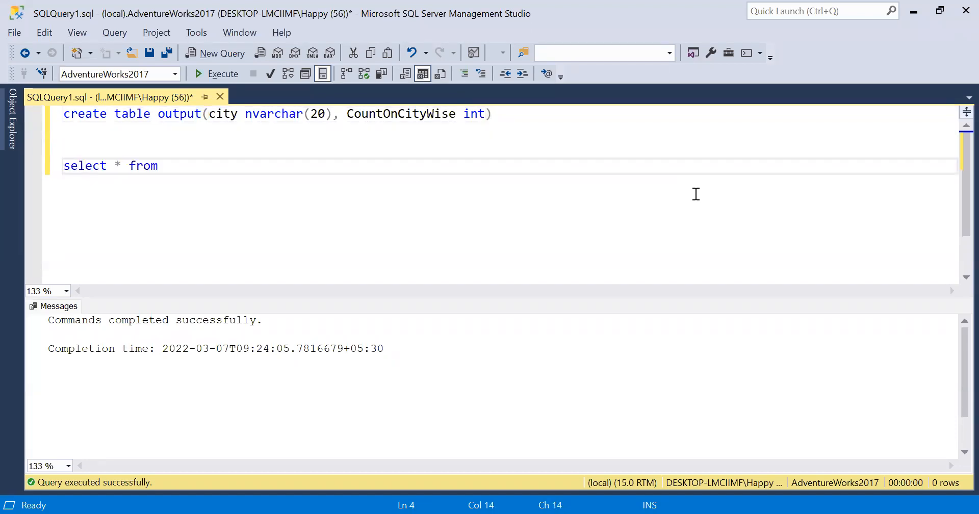
{"action": "type", "text": " output"}
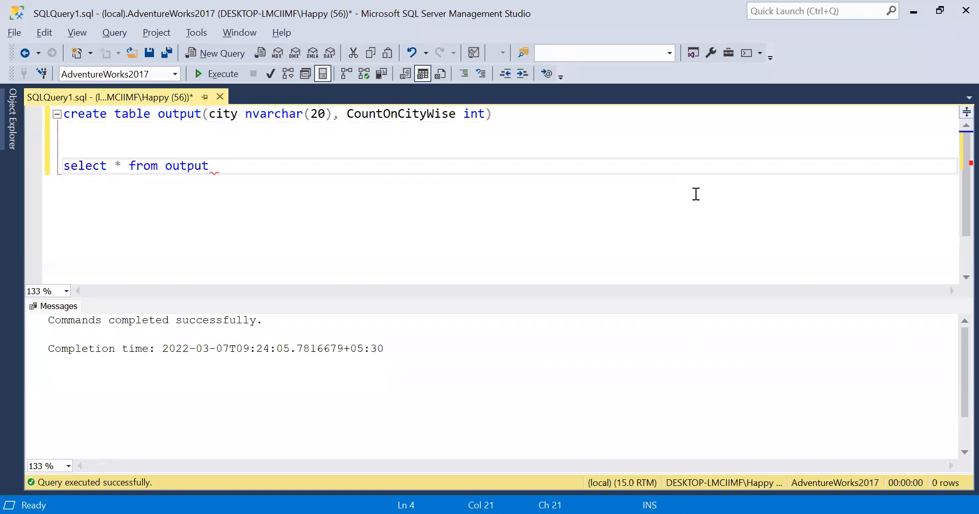
{"action": "key", "text": "shift+Up"}
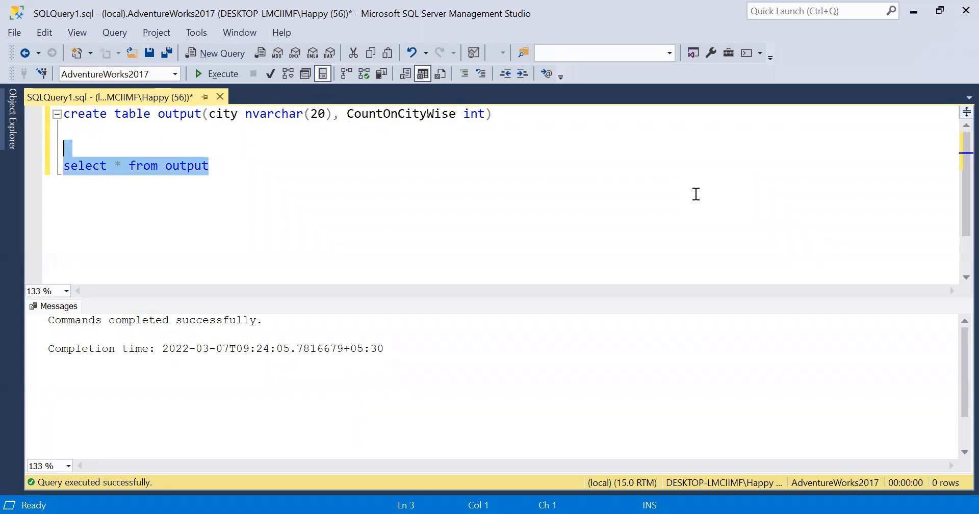
{"action": "key", "text": "F5"}
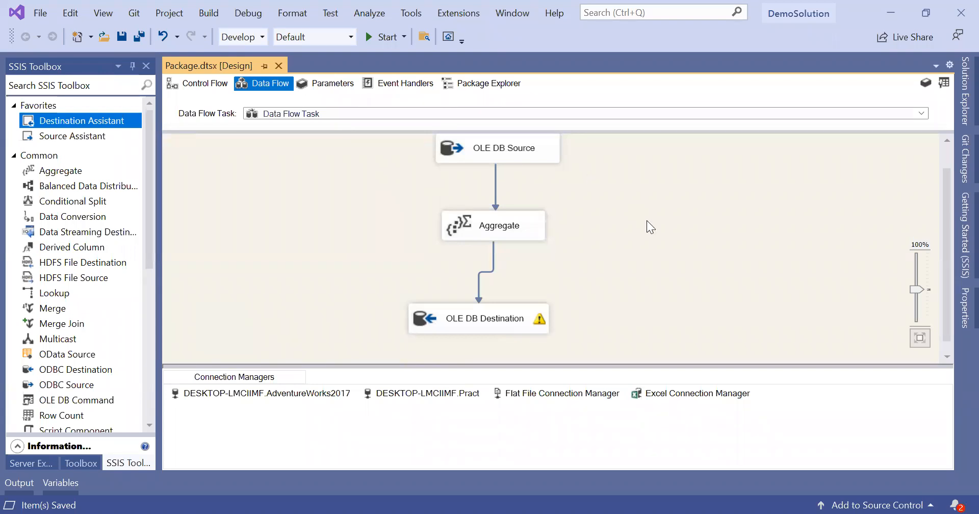
Step: Execute the SSIS package, loading 575 aggregated city rows into the output table
{"action": "left_click", "coordinate": [385, 36]}
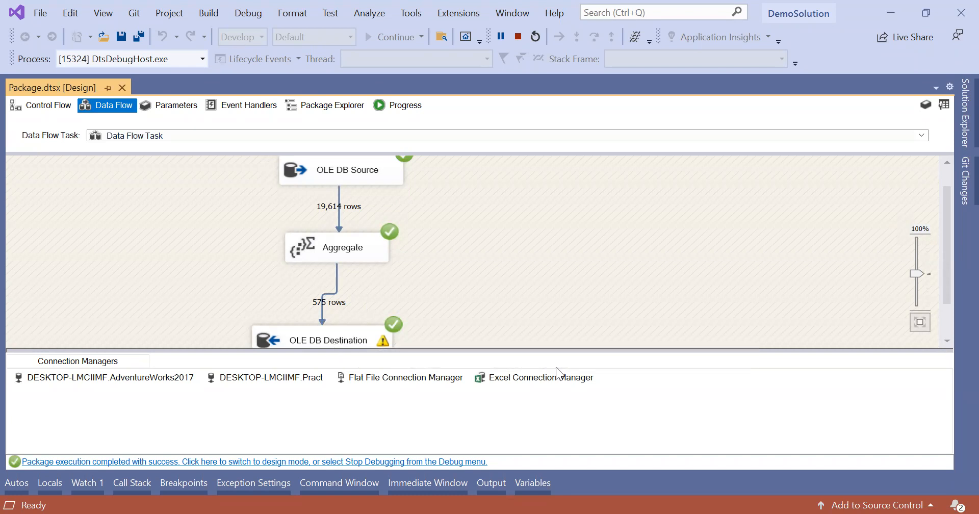
{"action": "key", "text": "alt+Tab"}
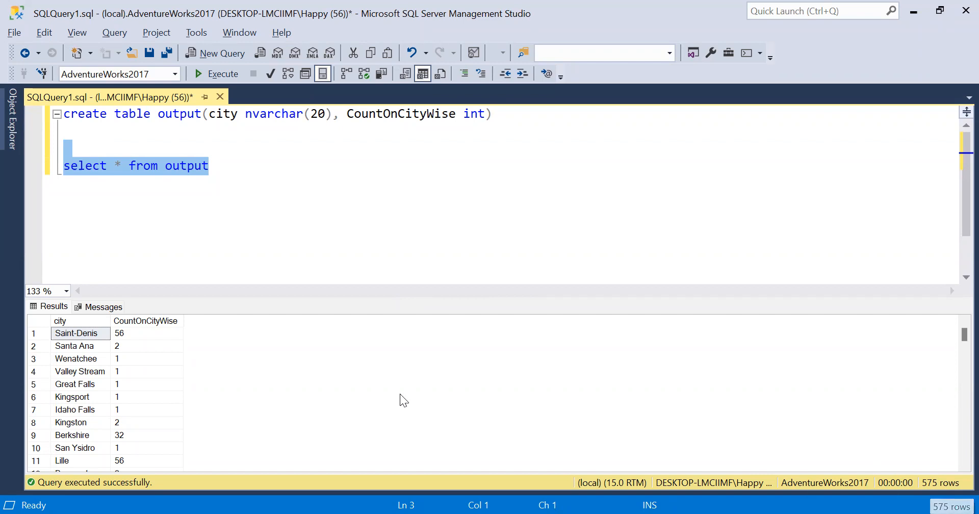
Step: Scroll through the 575 city counts, then start a 'select count(' query below the output query
{"action": "scroll", "coordinate": [149, 432], "scroll_direction": "down", "scroll_amount": 10}
{"action": "scroll", "coordinate": [149, 432], "scroll_direction": "down", "scroll_amount": 20}
{"action": "scroll", "coordinate": [149, 437], "scroll_direction": "down", "scroll_amount": 11}
{"action": "scroll", "coordinate": [149, 432], "scroll_direction": "up", "scroll_amount": 20}
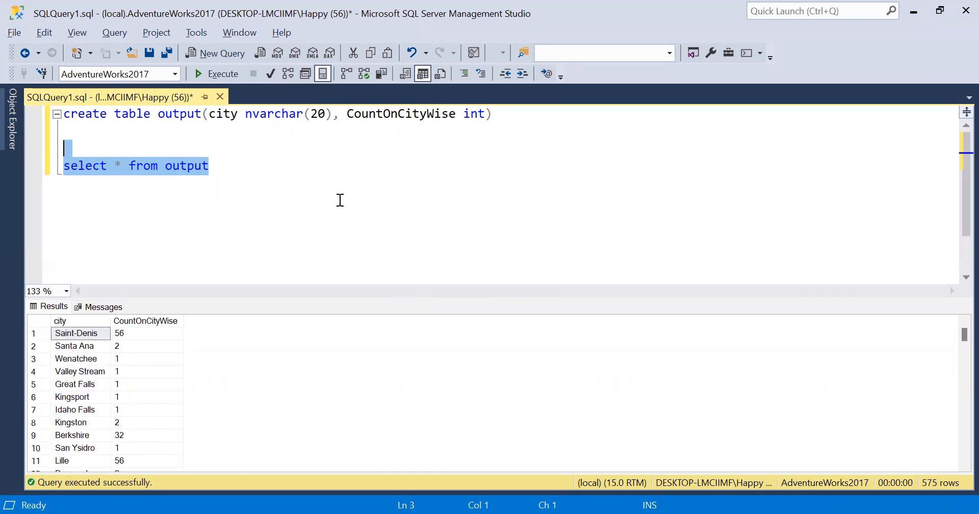
{"action": "left_click", "coordinate": [340, 199]}
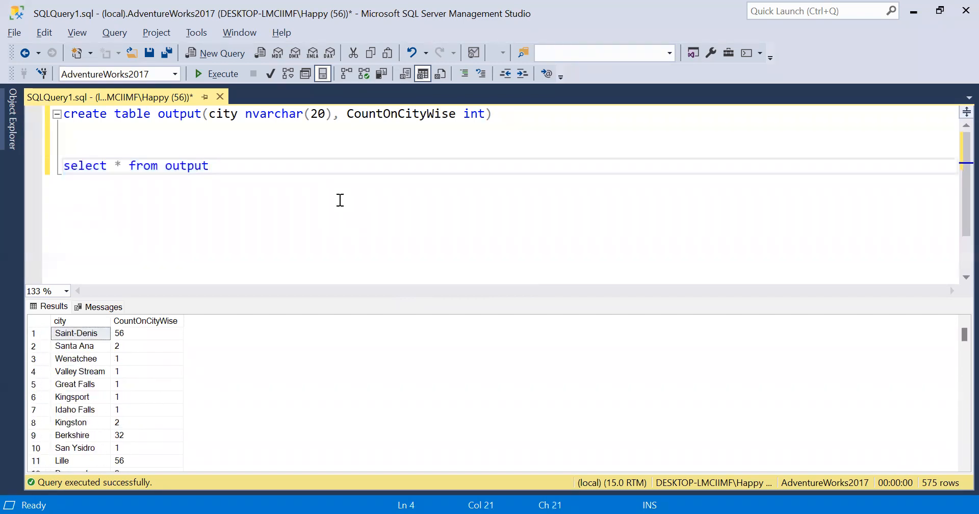
{"action": "key", "text": "Return"}
{"action": "key", "text": "Return"}
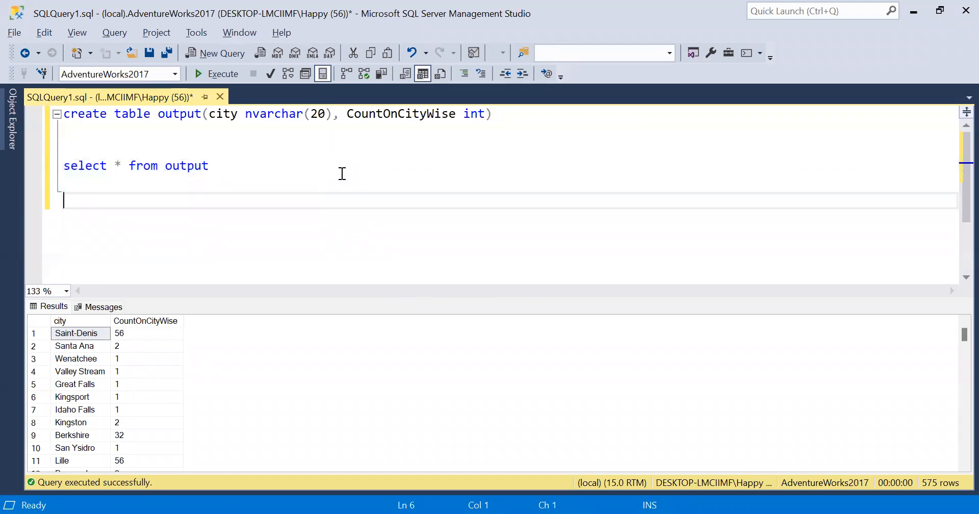
{"action": "type", "text": "select "}
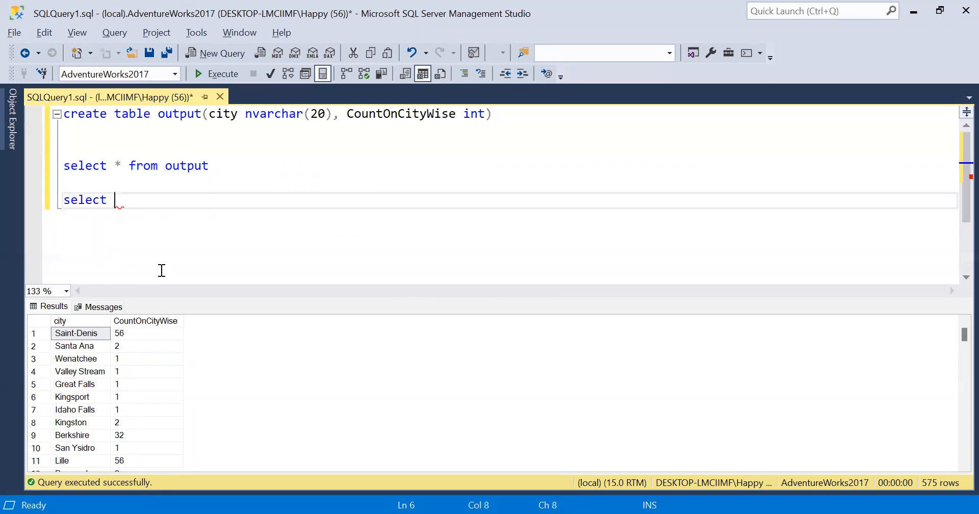
{"action": "type", "text": "count("}
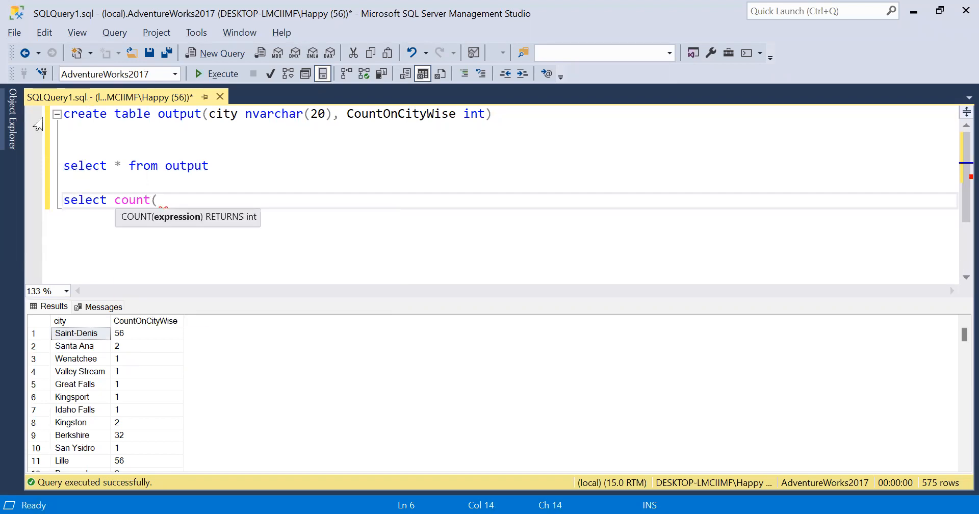
Step: Expand Object Explorer to show the AdventureWorks2017 tables
{"action": "left_click", "coordinate": [12, 118]}
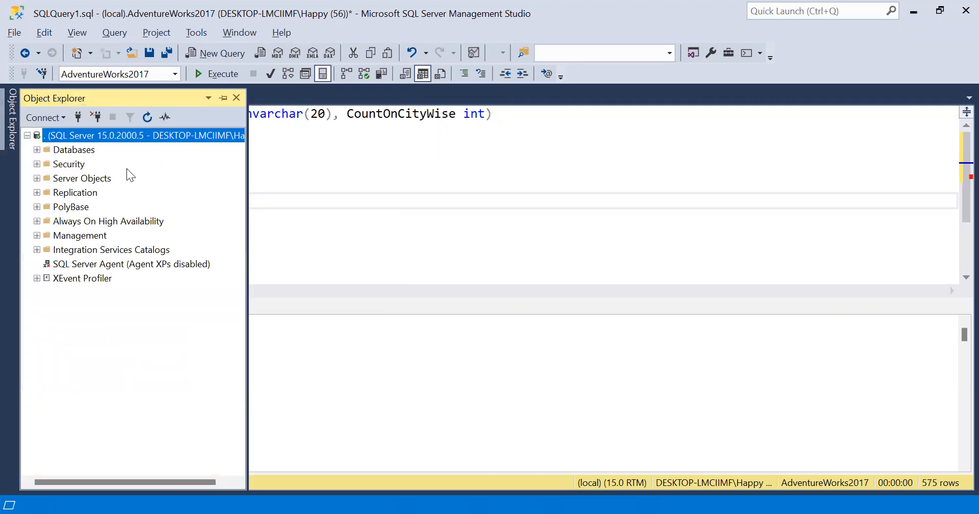
{"action": "double_click", "coordinate": [80, 148]}
{"action": "double_click", "coordinate": [102, 192]}
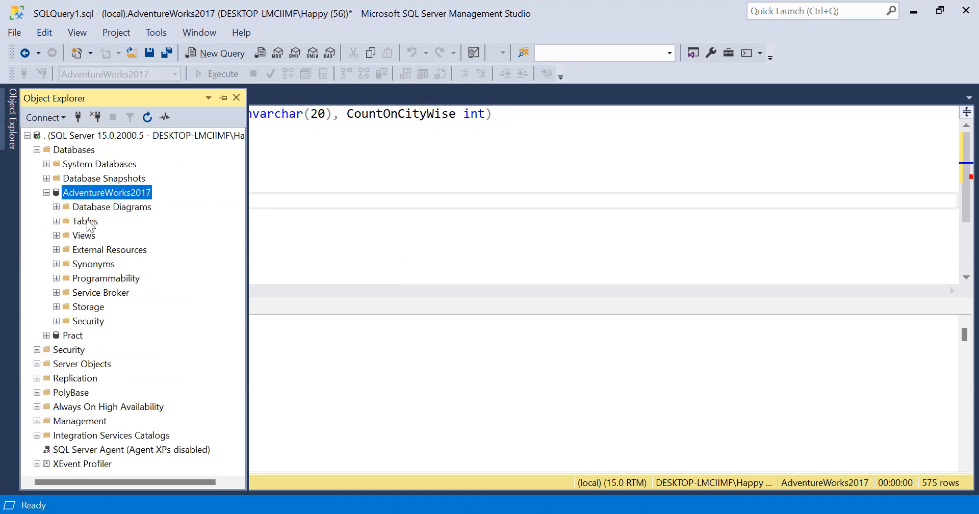
{"action": "double_click", "coordinate": [84, 221]}
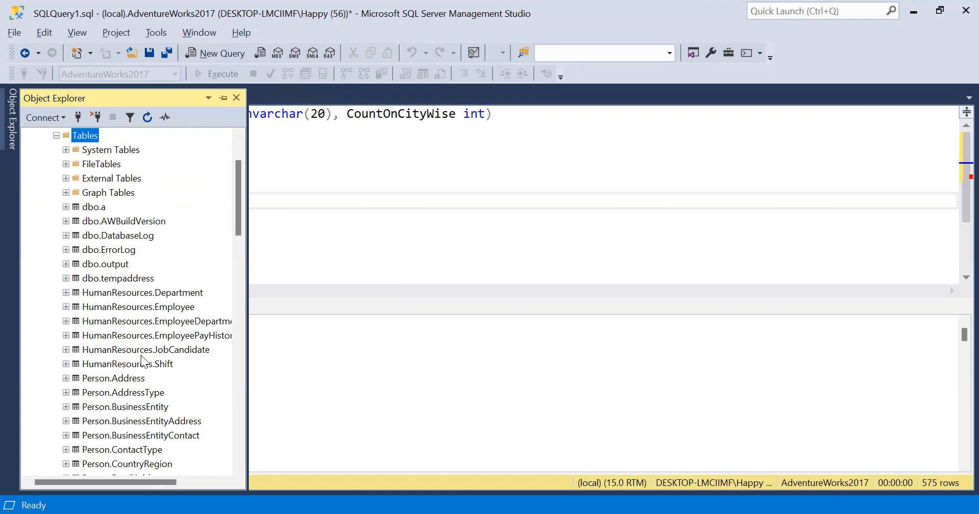
Step: Insert Person.Address into the query, rewrite it as 'select * from [Person].[Address]', and run it
{"action": "left_click_drag", "start_coordinate": [125, 380], "coordinate": [450, 221]}
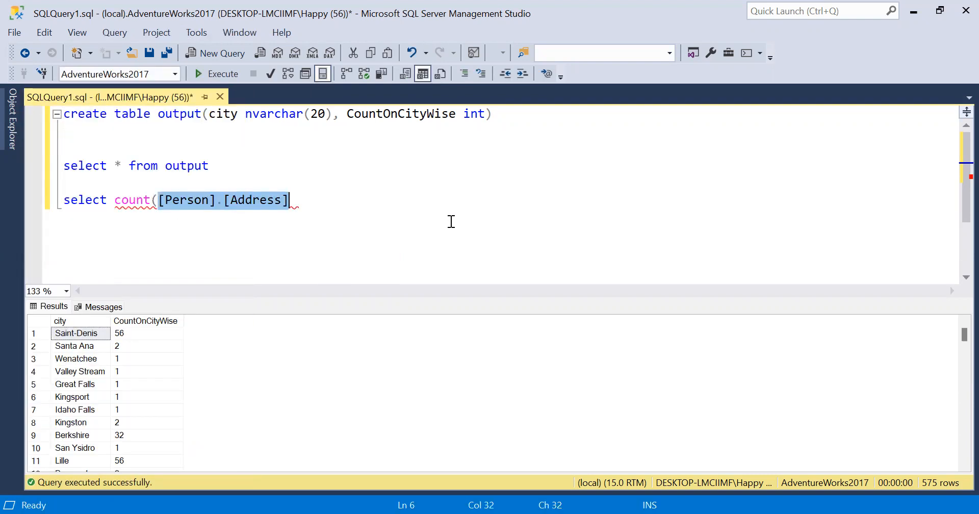
{"action": "left_click", "coordinate": [158, 200]}
{"action": "key", "text": "BackSpace"}
{"action": "key", "text": "BackSpace"}
{"action": "key", "text": "BackSpace"}
{"action": "key", "text": "BackSpace"}
{"action": "key", "text": "BackSpace"}
{"action": "key", "text": "BackSpace"}
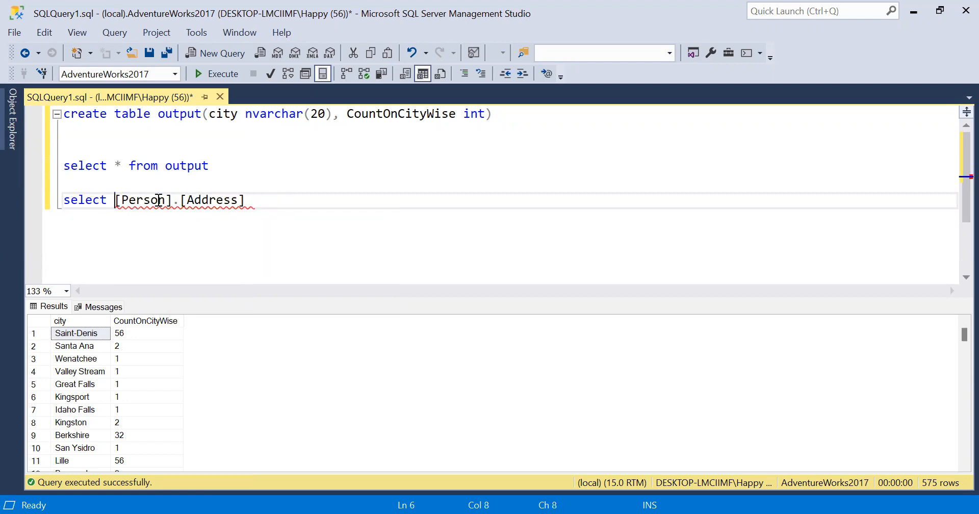
{"action": "type", "text": "* frm"}
{"action": "key", "text": "BackSpace"}
{"action": "key", "text": "BackSpace"}
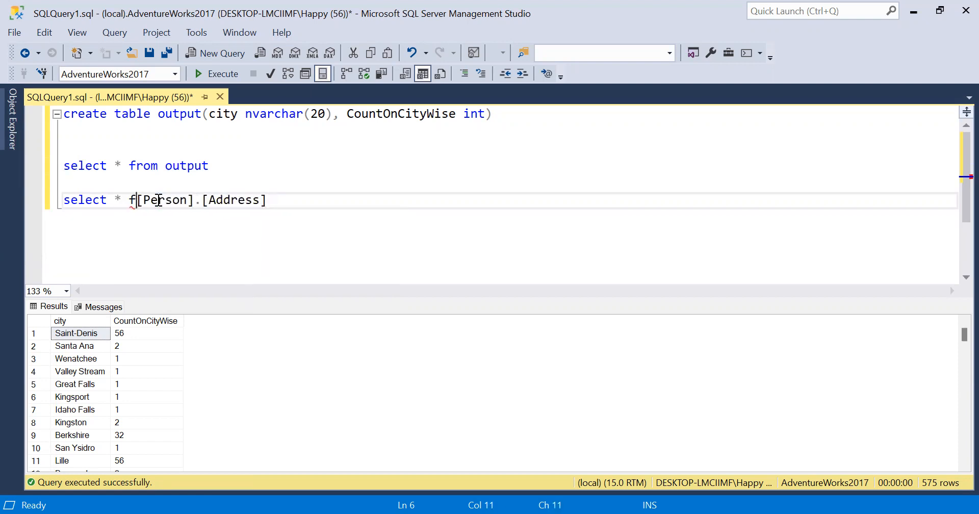
{"action": "type", "text": "rom"}
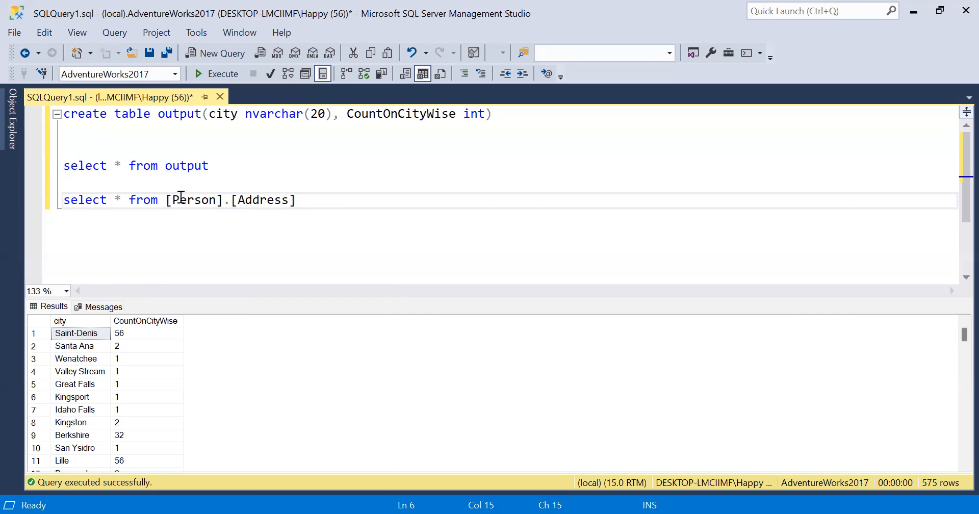
{"action": "left_click_drag", "start_coordinate": [296, 200], "coordinate": [51, 226]}
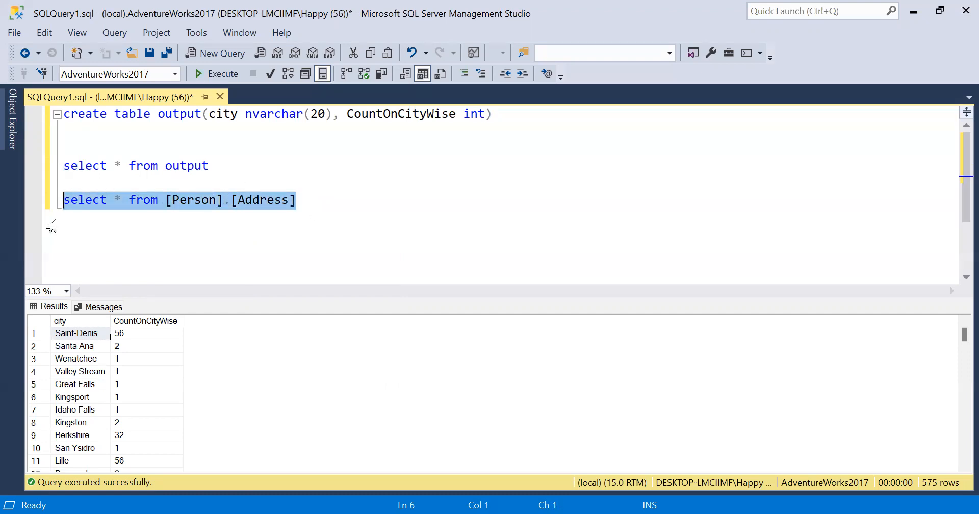
{"action": "key", "text": "F5"}
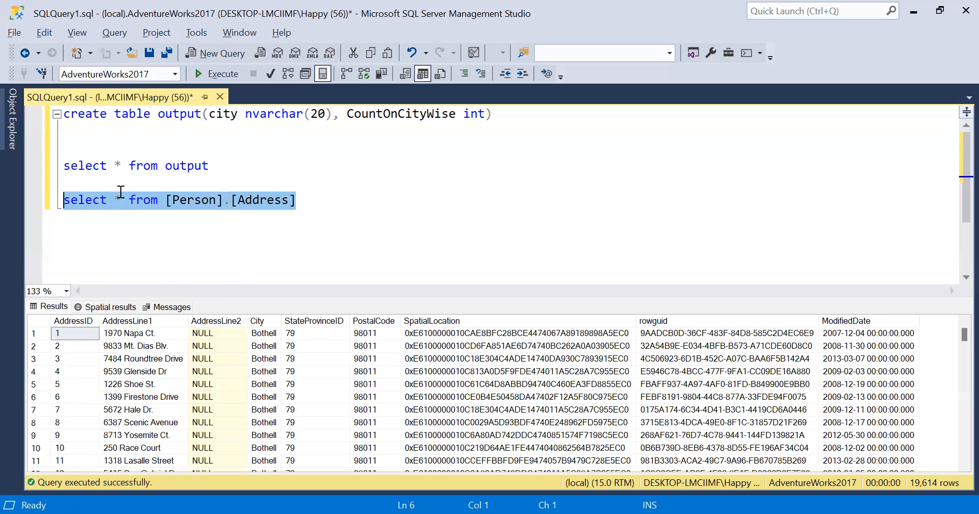
Step: Rewrite the query as 'select city, count(city) ... group by city' and run it
{"action": "left_click", "coordinate": [128, 200]}
{"action": "key", "text": "BackSpace"}
{"action": "key", "text": "BackSpace"}
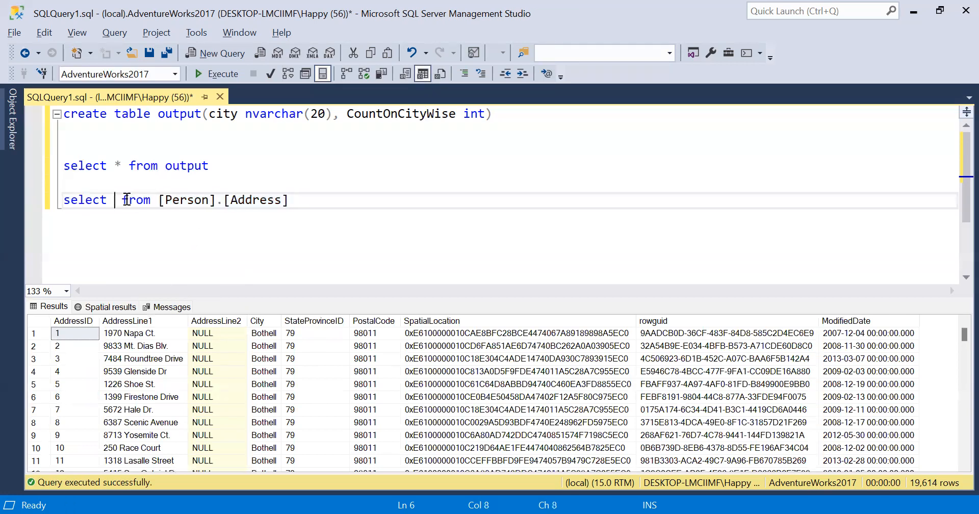
{"action": "type", "text": "c"}
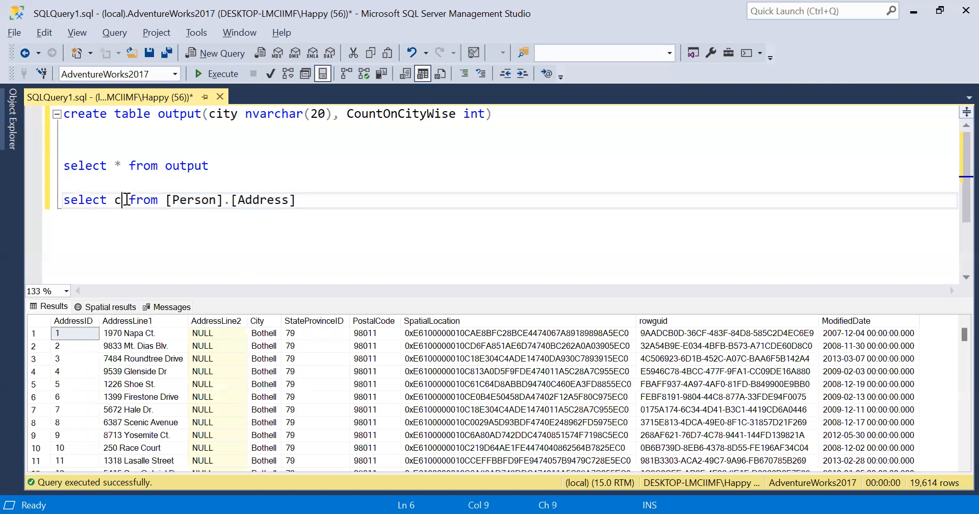
{"action": "type", "text": "ity,c"}
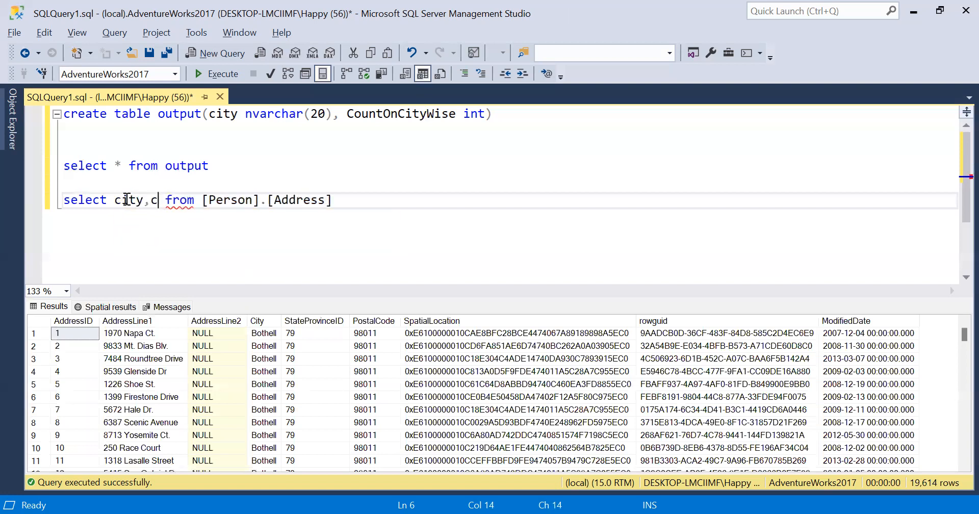
{"action": "type", "text": "ount"}
{"action": "key", "text": "Escape"}
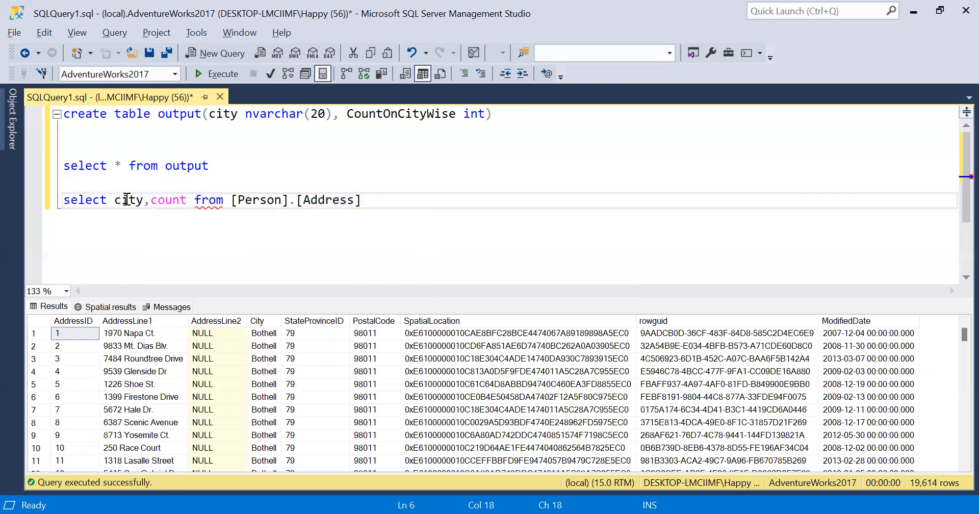
{"action": "type", "text": "(ci"}
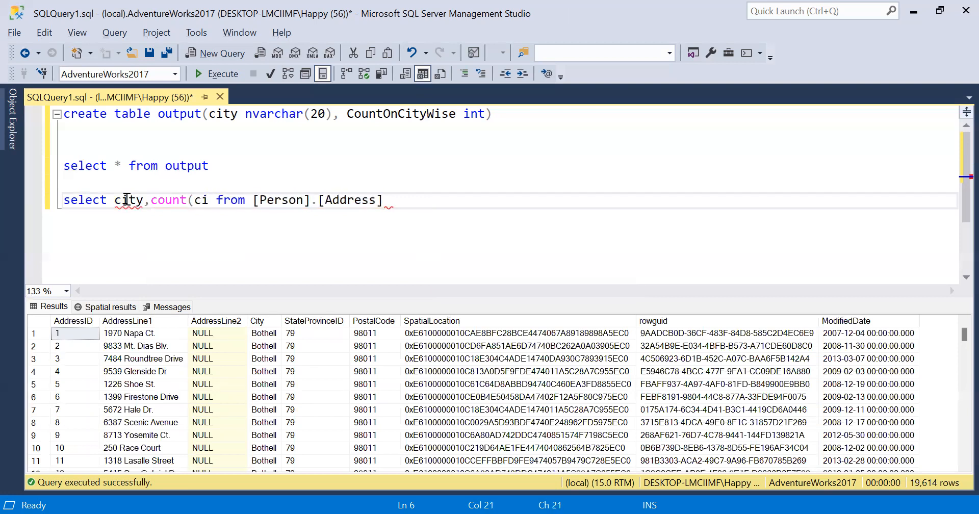
{"action": "type", "text": "ty"}
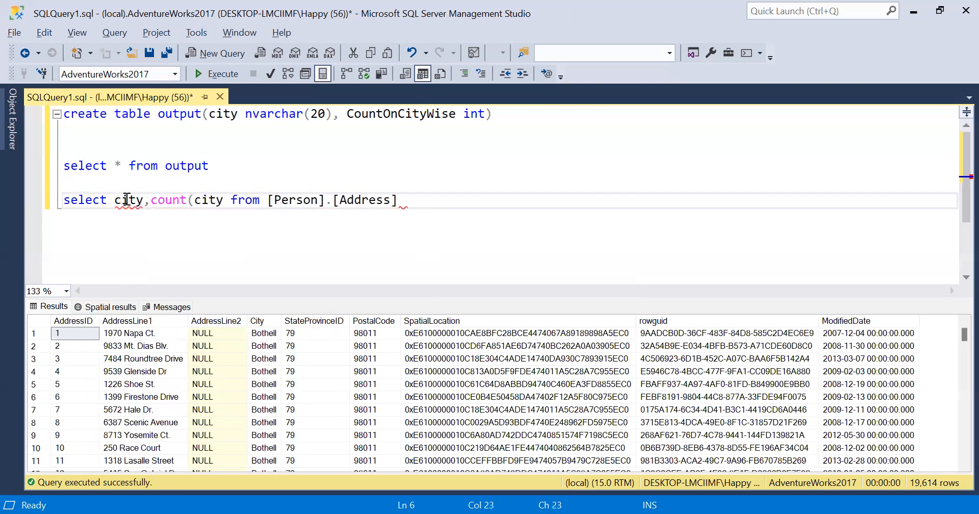
{"action": "type", "text": ")"}
{"action": "key", "text": "Right"}
{"action": "key", "text": "End"}
{"action": "key", "text": "Return"}
{"action": "type", "text": "group"}
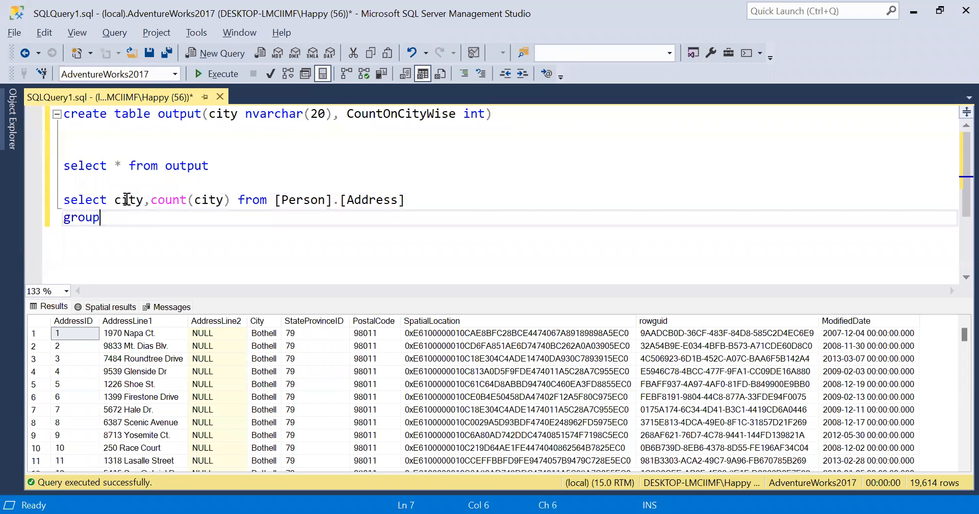
{"action": "type", "text": " by city"}
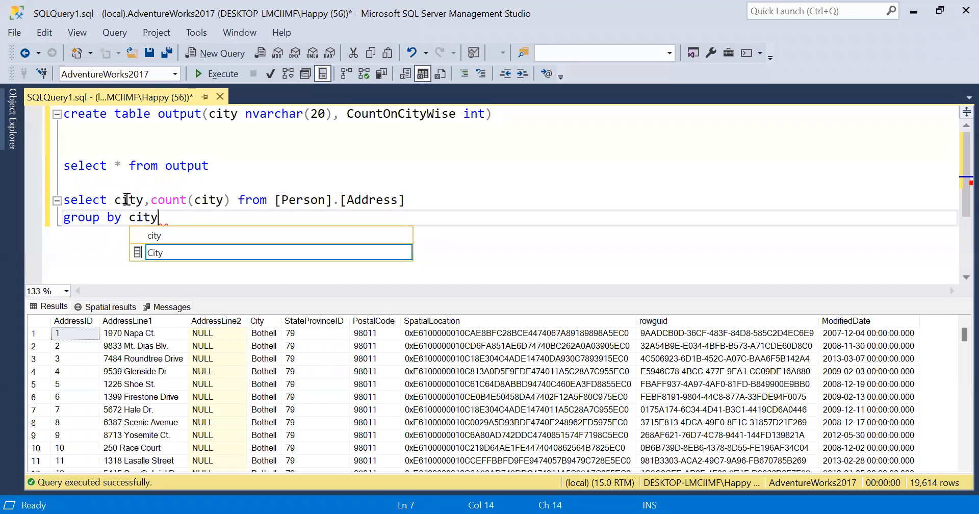
{"action": "left_click", "coordinate": [396, 218]}
{"action": "key", "text": "shift+Up"}
{"action": "key", "text": "shift+Up"}
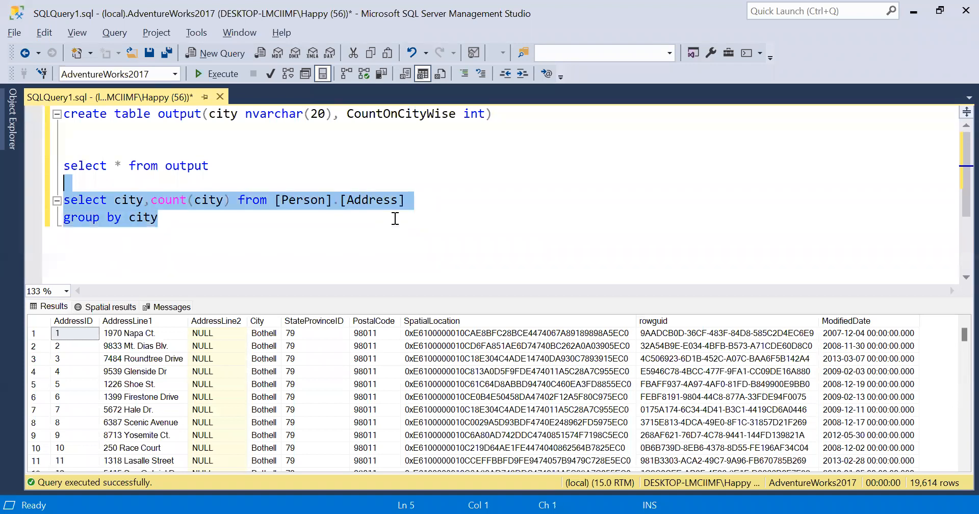
{"action": "key", "text": "F5"}
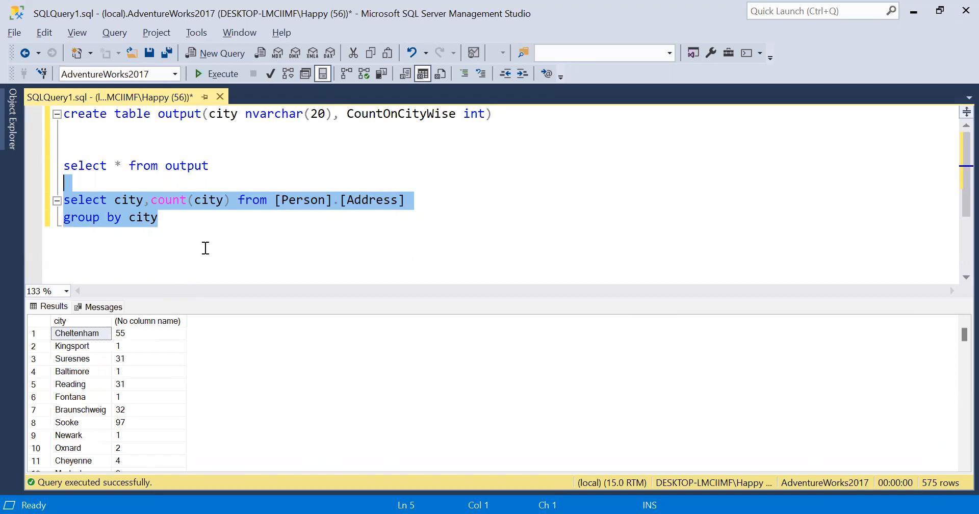
Step: Run the output-table query and the grouped city count query to compare both results
{"action": "left_click_drag", "start_coordinate": [213, 166], "coordinate": [201, 145]}
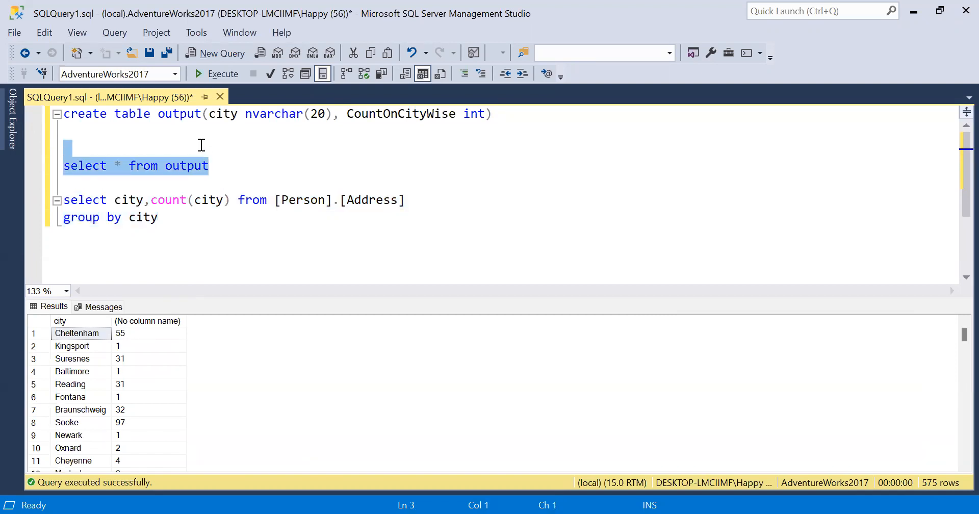
{"action": "key", "text": "F5"}
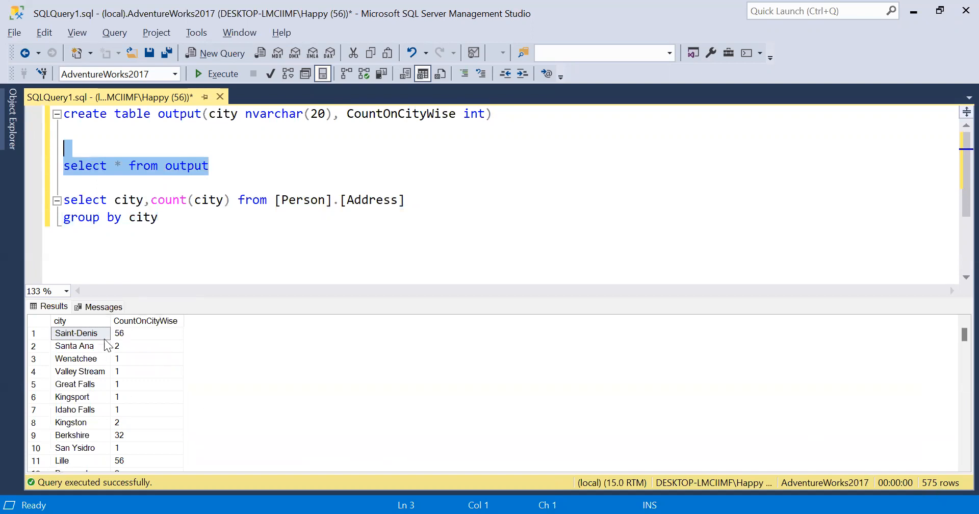
{"action": "left_click_drag", "start_coordinate": [214, 233], "coordinate": [159, 189]}
{"action": "key", "text": "F5"}
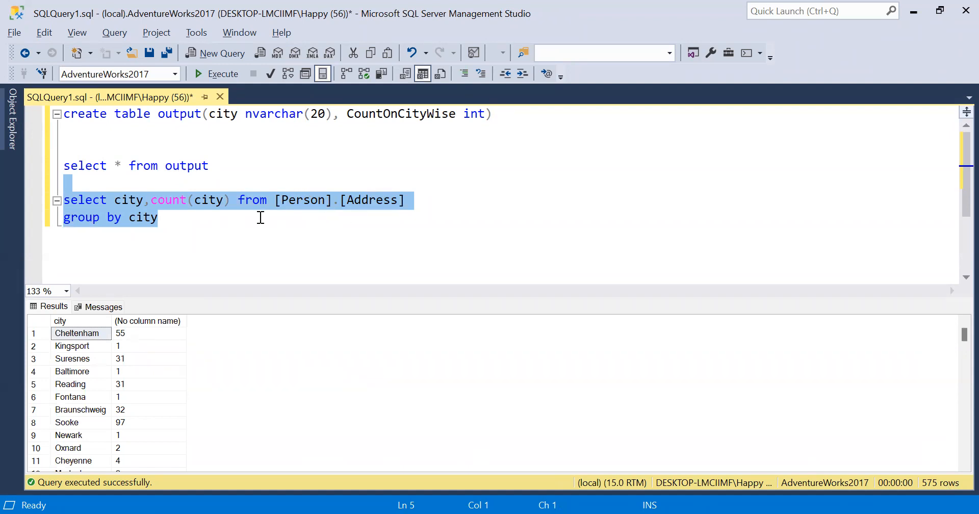
{"action": "left_click", "coordinate": [194, 217]}
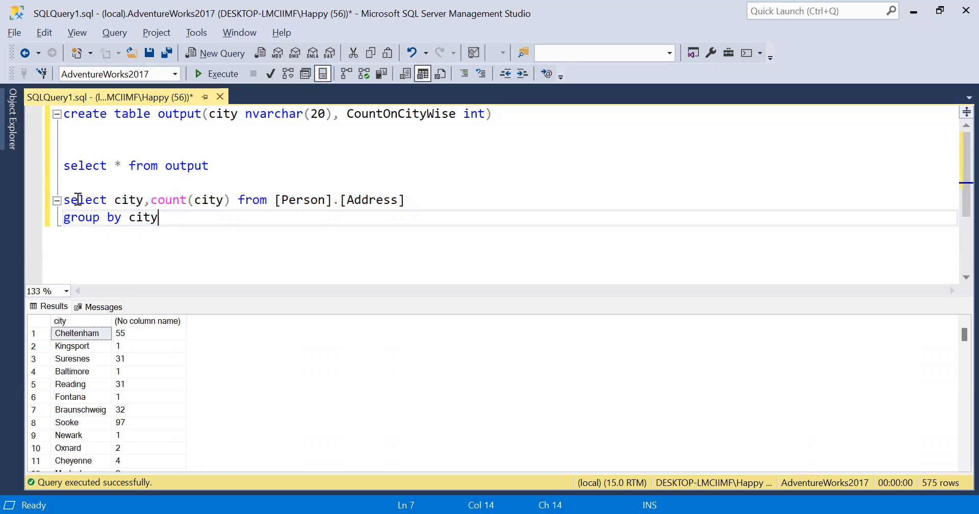
{"action": "left_click_drag", "start_coordinate": [65, 199], "coordinate": [184, 231]}
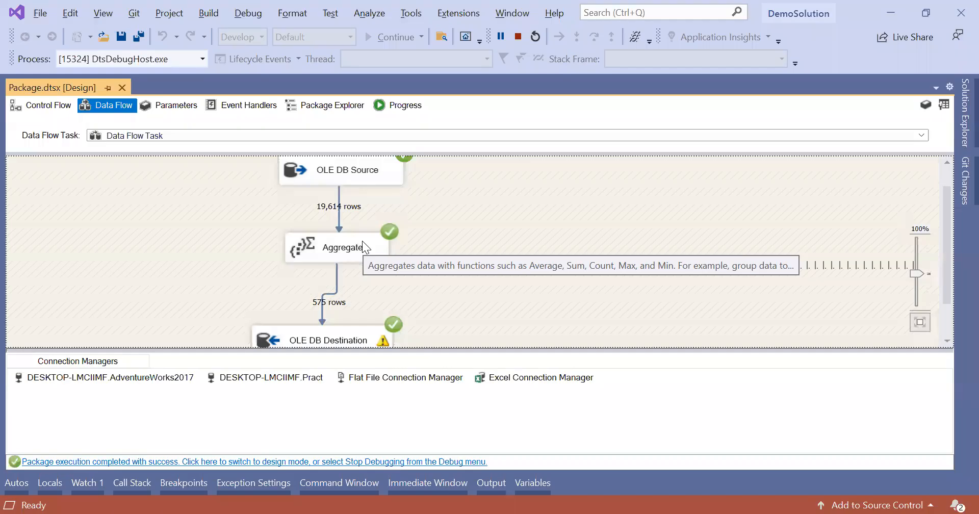
{"action": "left_click", "coordinate": [363, 244]}
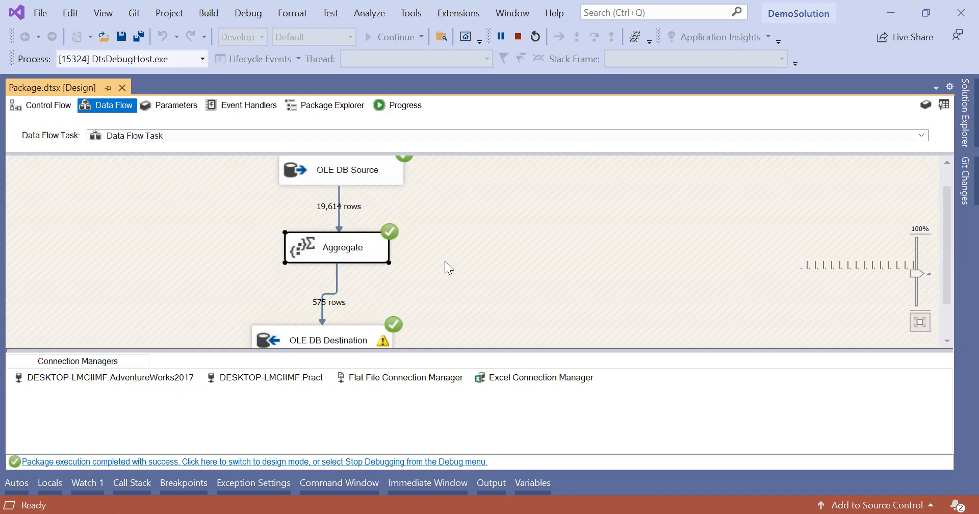
Step: Stop debugging the package, then place the caret after the group by line in SSMS
{"action": "left_click", "coordinate": [518, 37]}
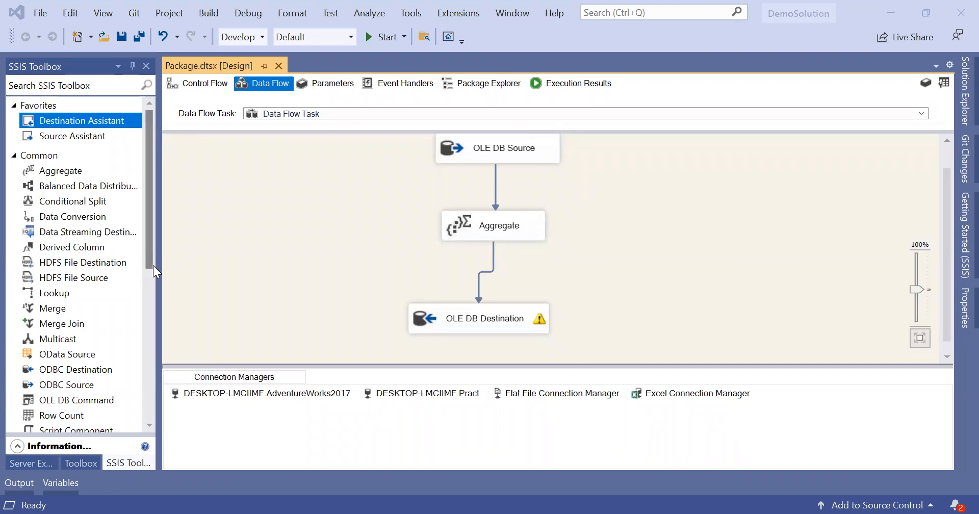
{"action": "scroll", "coordinate": [147, 268], "scroll_direction": "down", "scroll_amount": 1}
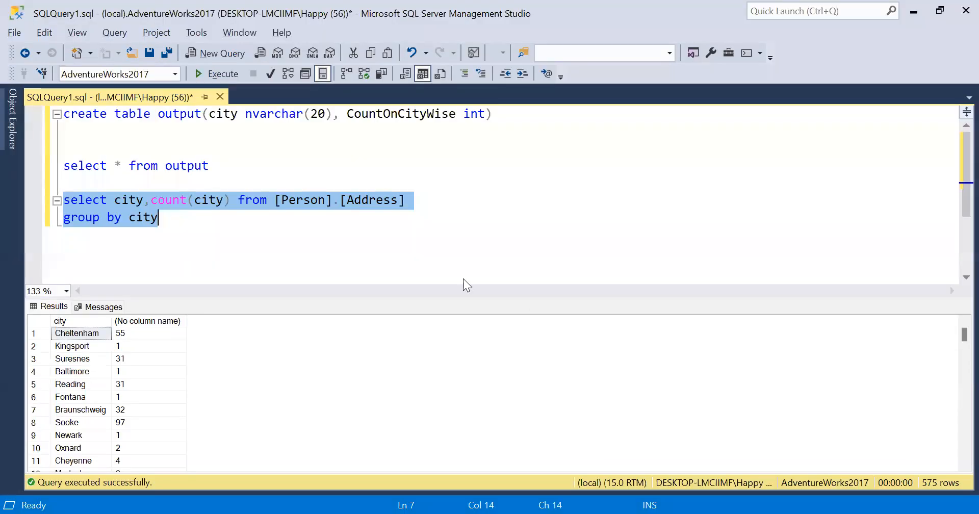
{"action": "left_click", "coordinate": [431, 260]}
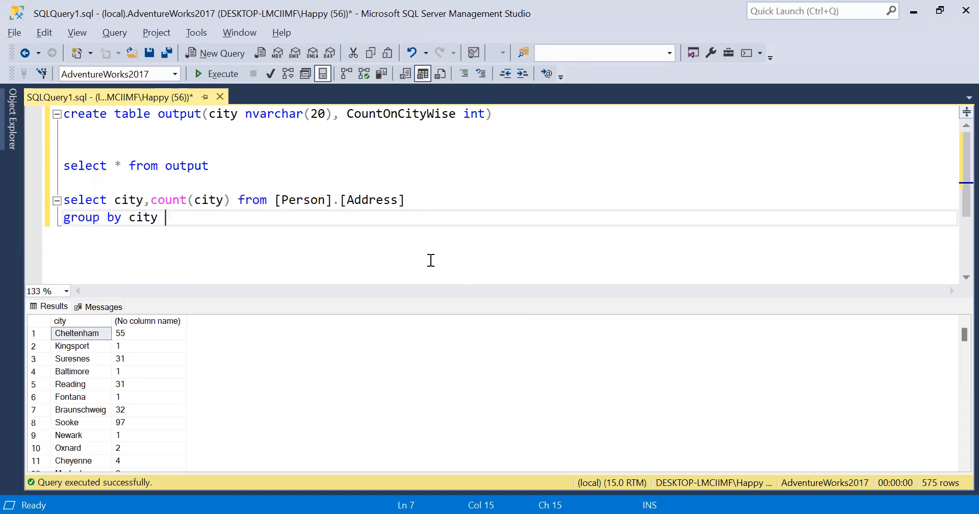
Step: Add 'order by city' to the grouped count query, run it, and review the sorted results
{"action": "type", "text": "order by c"}
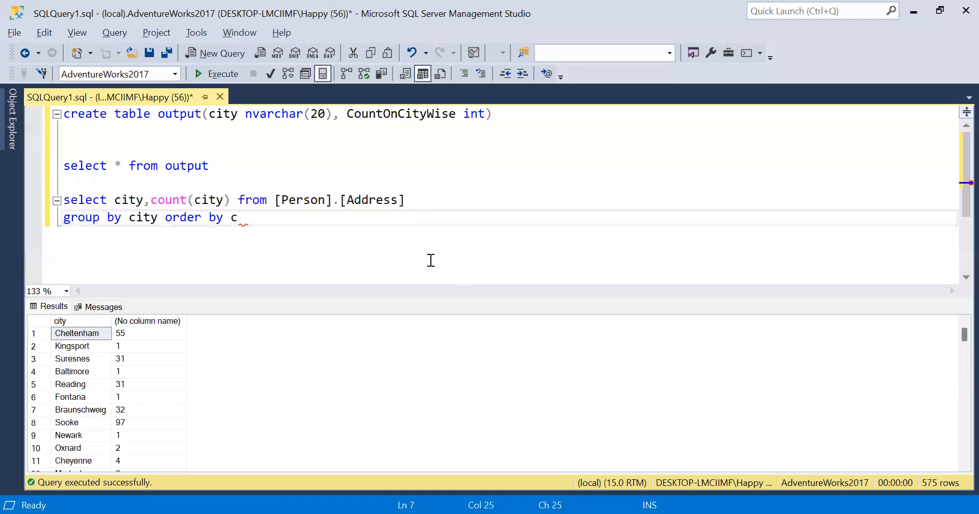
{"action": "type", "text": "u"}
{"action": "key", "text": "BackSpace"}
{"action": "type", "text": "ity"}
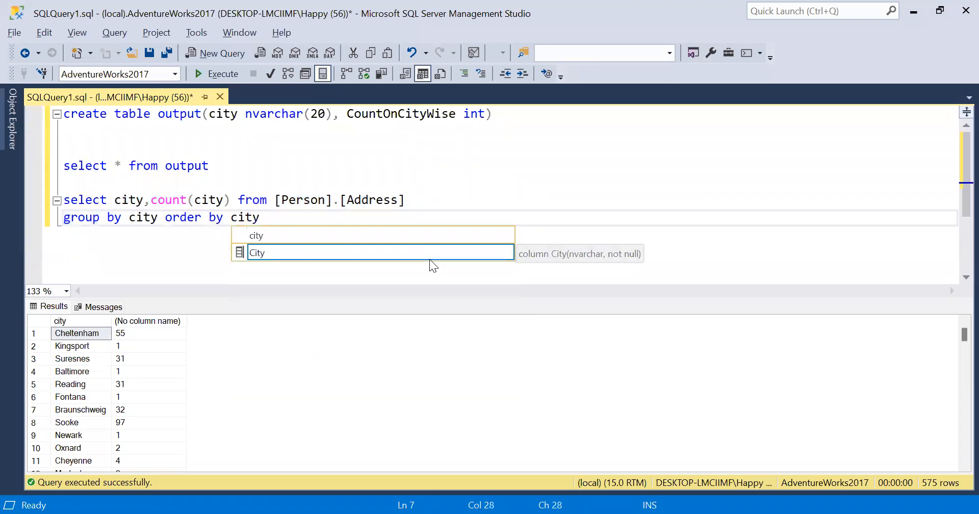
{"action": "left_click_drag", "start_coordinate": [439, 214], "coordinate": [365, 172]}
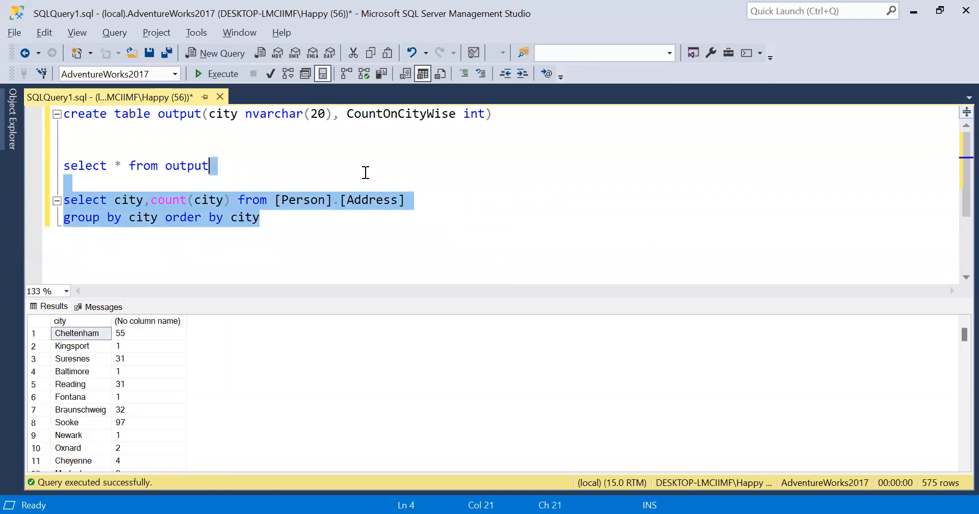
{"action": "key", "text": "F5"}
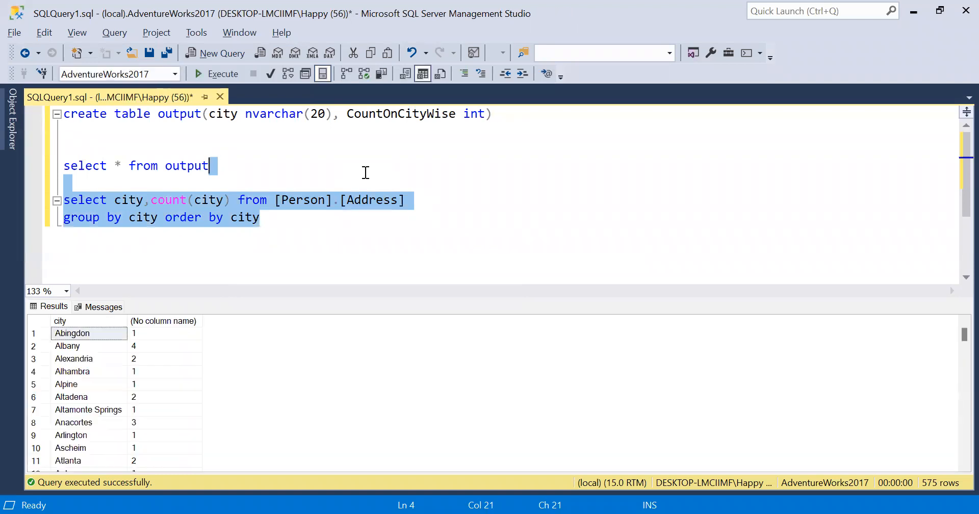
{"action": "left_click", "coordinate": [88, 333]}
{"action": "left_click", "coordinate": [373, 209]}
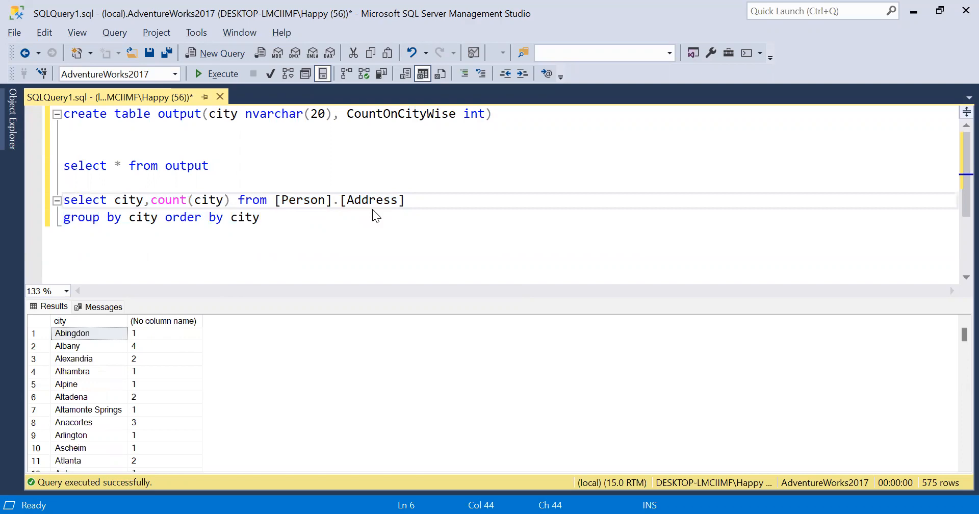
{"action": "key", "text": "alt+Tab"}
{"action": "left_click_drag", "start_coordinate": [148, 256], "coordinate": [131, 316]}
Step: Add a Sort transformation beside Aggregate and select the Aggregate-to-Destination path
{"action": "left_click", "coordinate": [54, 336]}
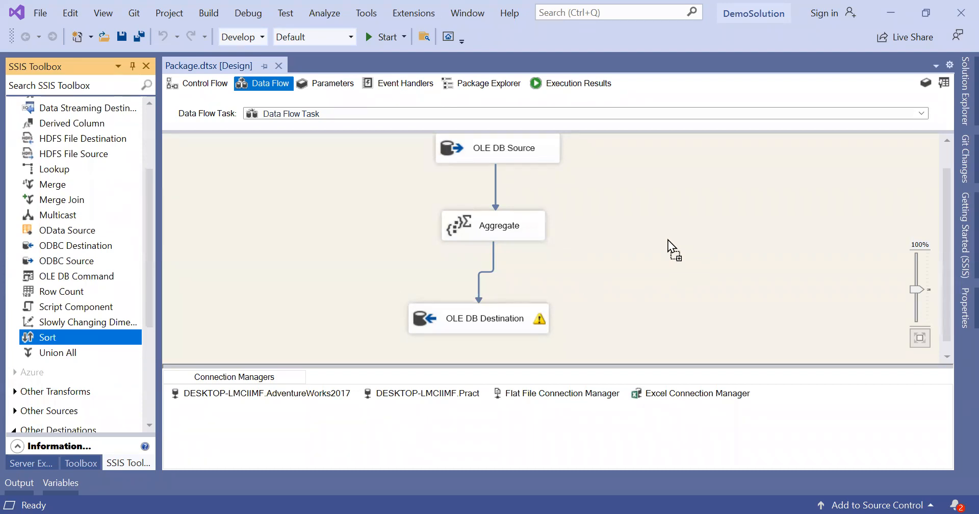
{"action": "left_click_drag", "start_coordinate": [659, 228], "coordinate": [676, 227]}
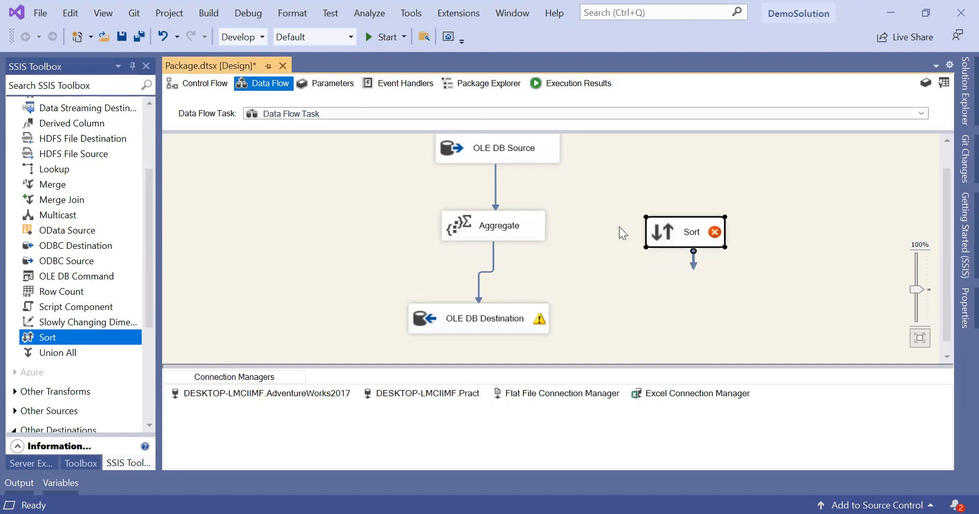
{"action": "left_click", "coordinate": [529, 221]}
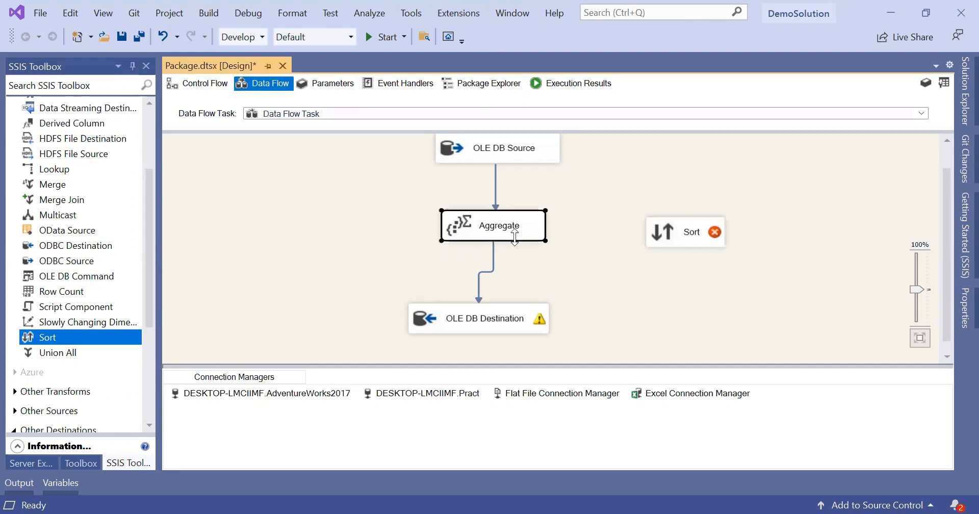
{"action": "left_click", "coordinate": [485, 274]}
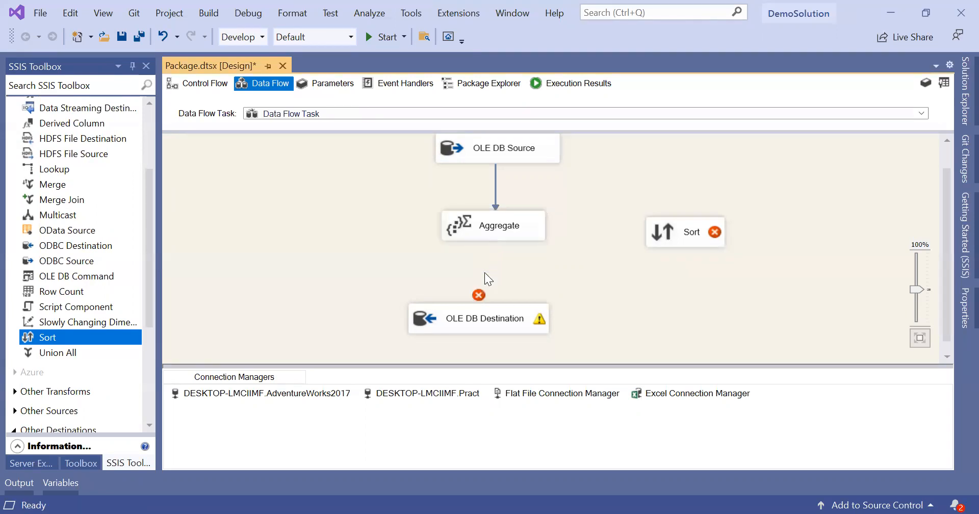
Step: Connect Aggregate to Sort and Sort to OLE DB Destination, then open Sort's settings
{"action": "left_click", "coordinate": [526, 226]}
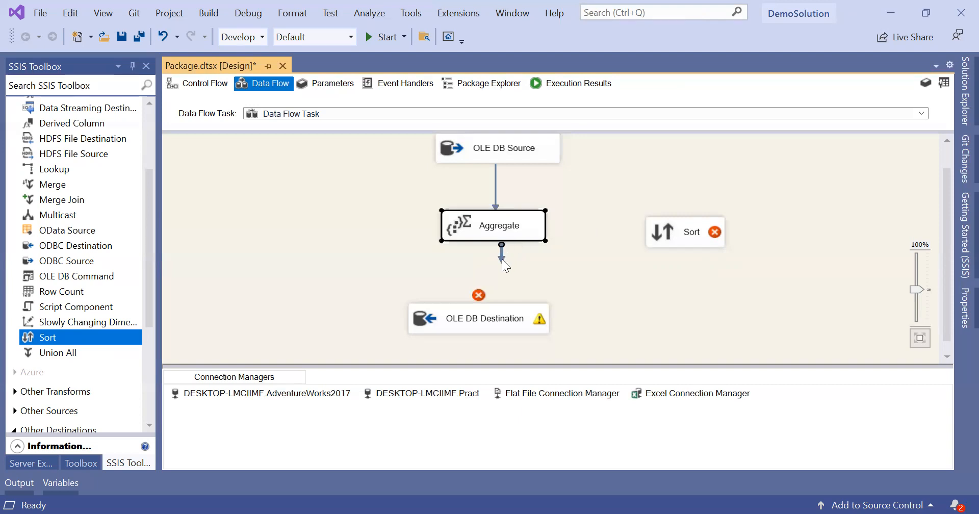
{"action": "left_click_drag", "start_coordinate": [502, 261], "coordinate": [659, 226]}
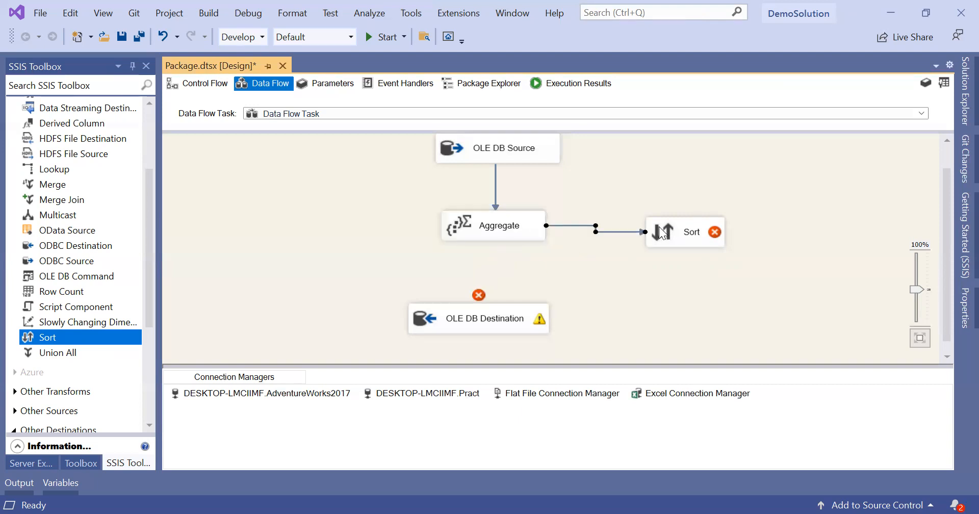
{"action": "left_click", "coordinate": [683, 242]}
{"action": "left_click_drag", "start_coordinate": [693, 265], "coordinate": [468, 304]}
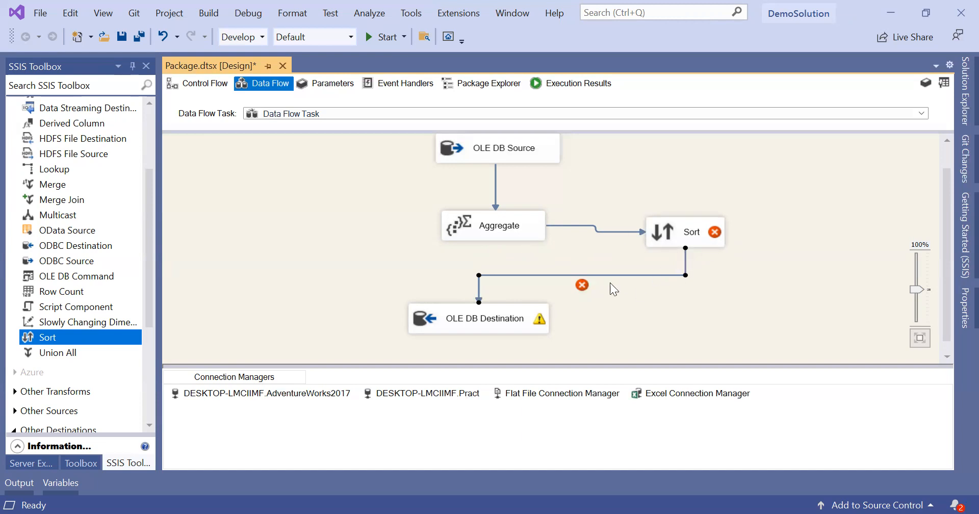
{"action": "mouse_move", "coordinate": [712, 232]}
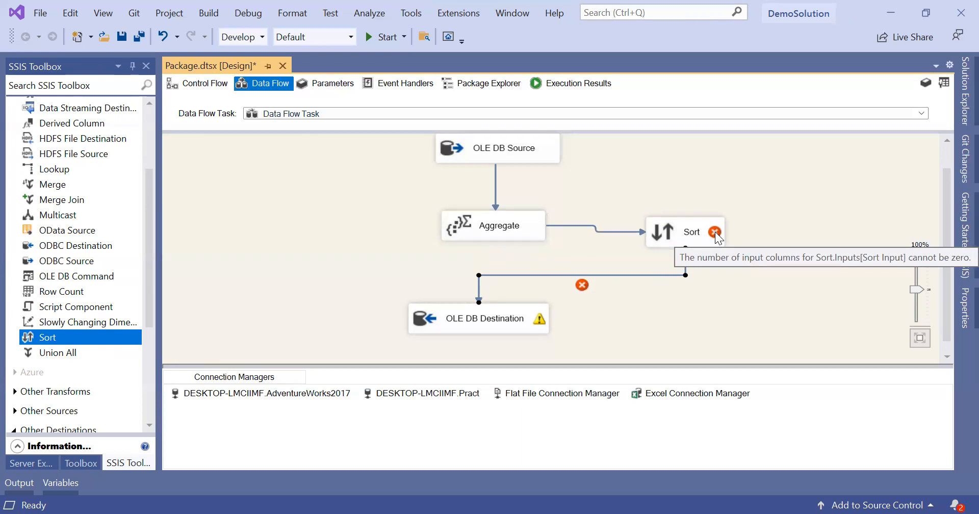
{"action": "left_click", "coordinate": [528, 232]}
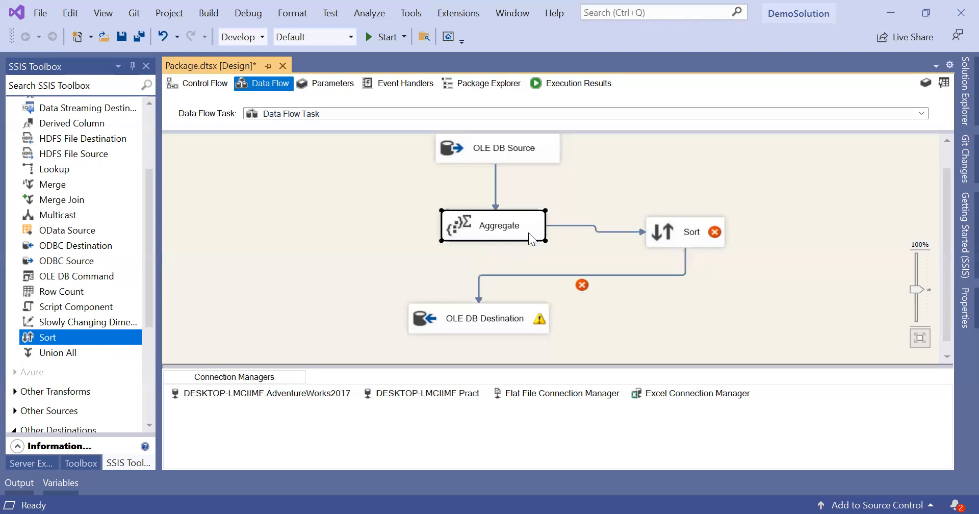
{"action": "double_click", "coordinate": [695, 234]}
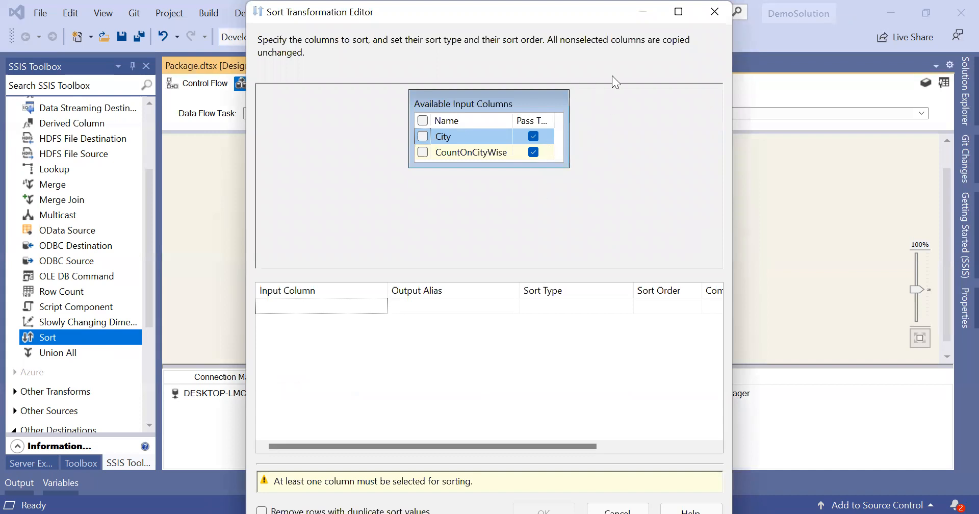
Step: Set the Sort transformation to sort by City, ascending, sort order 1, and confirm
{"action": "left_click", "coordinate": [714, 11]}
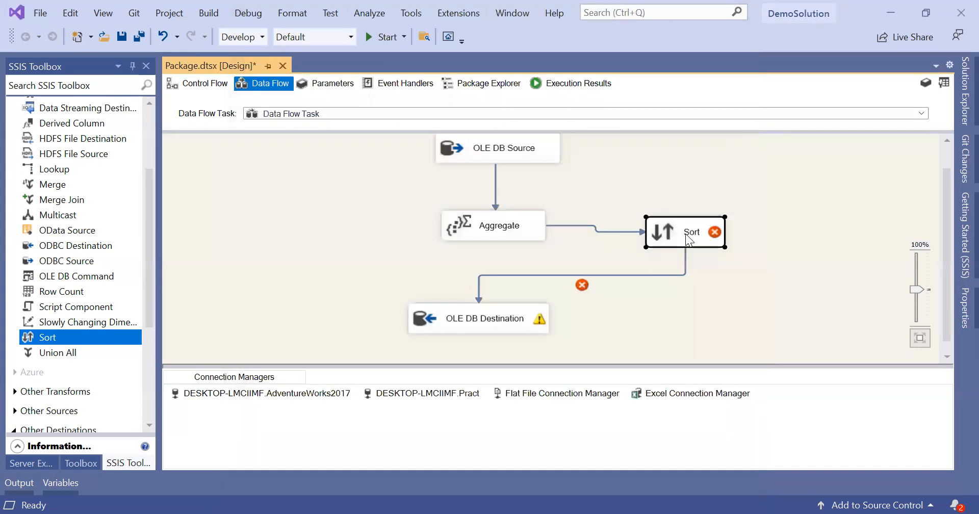
{"action": "double_click", "coordinate": [685, 233]}
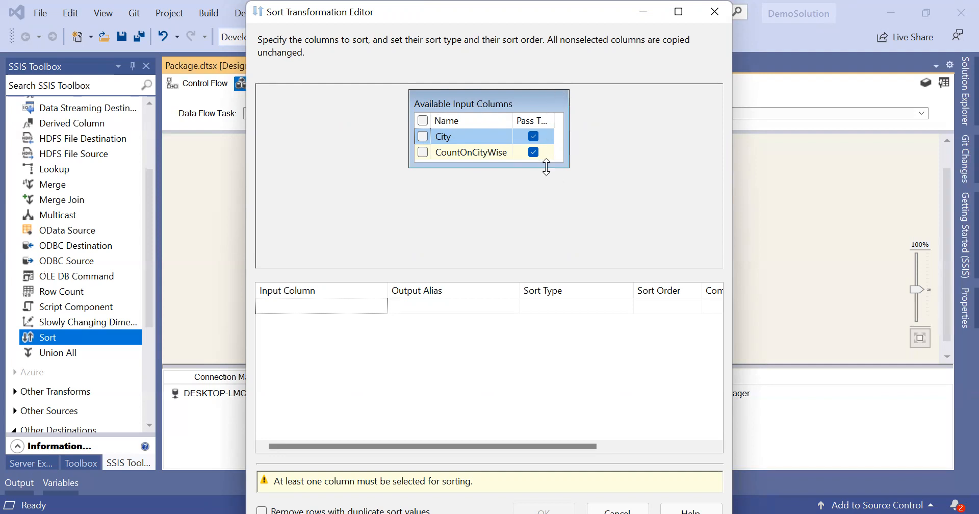
{"action": "left_click_drag", "start_coordinate": [538, 165], "coordinate": [545, 243]}
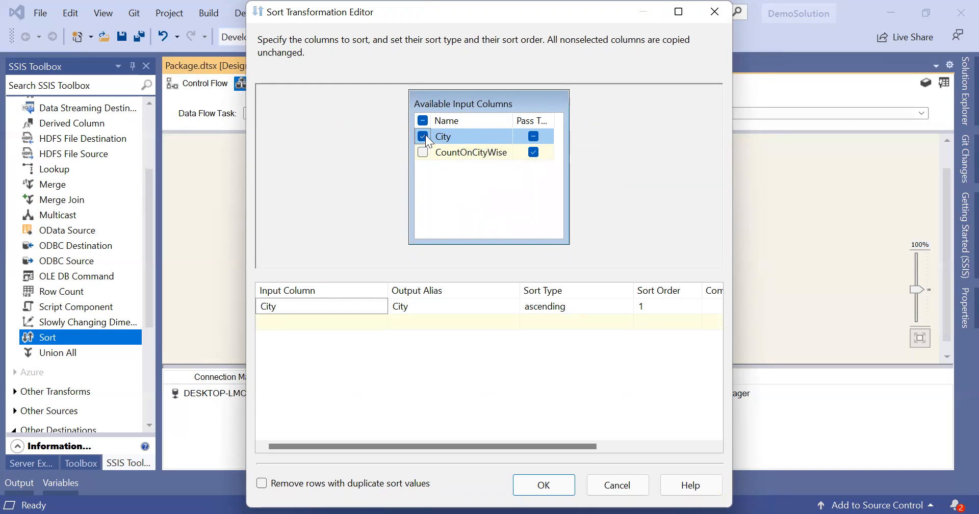
{"action": "mouse_move", "coordinate": [465, 159]}
{"action": "left_click_drag", "start_coordinate": [564, 119], "coordinate": [680, 119]}
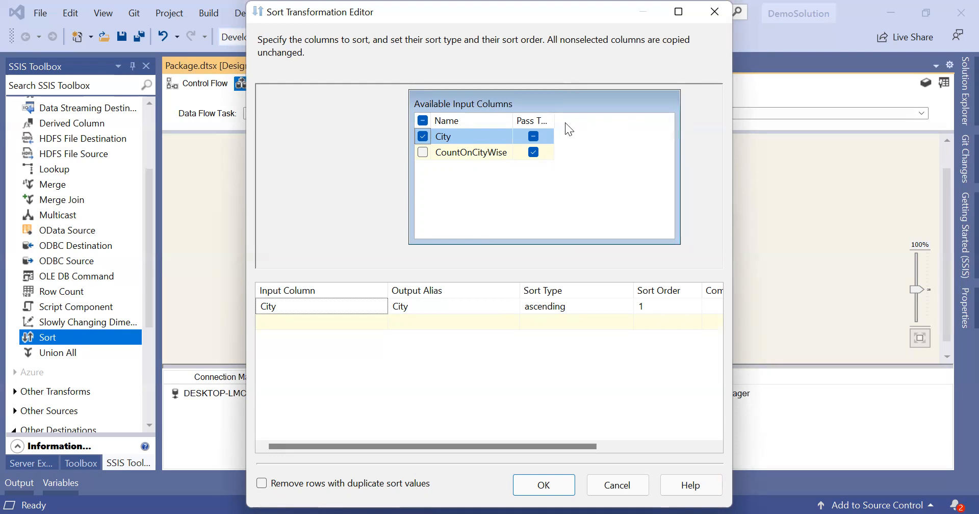
{"action": "left_click_drag", "start_coordinate": [554, 119], "coordinate": [630, 114]}
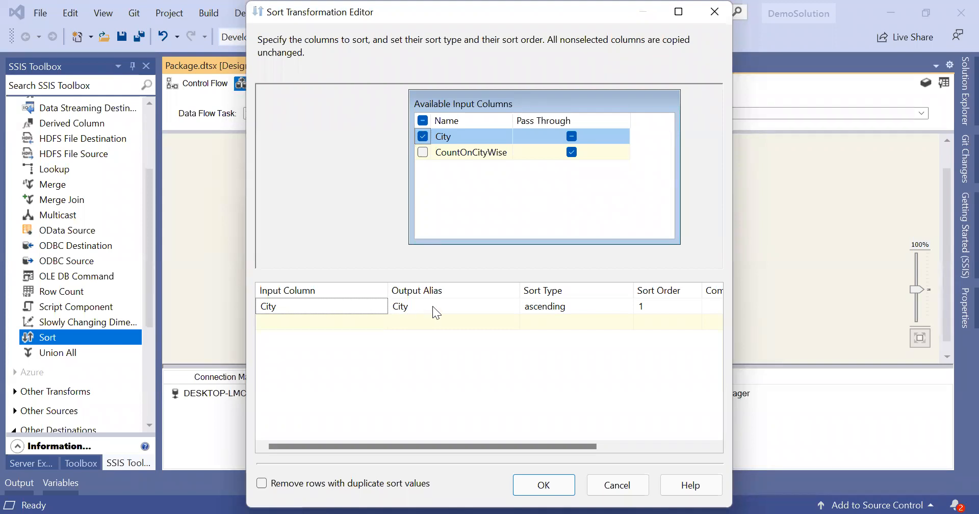
{"action": "left_click", "coordinate": [417, 305]}
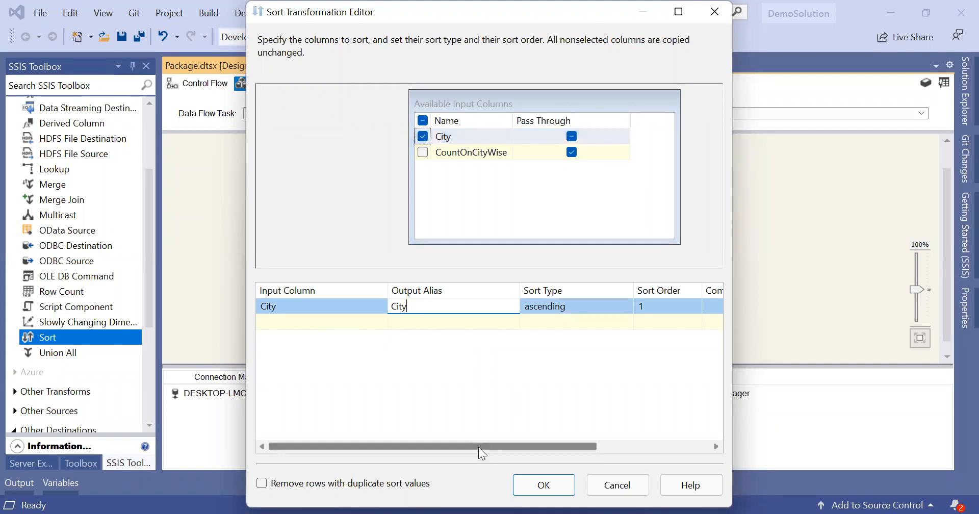
{"action": "left_click_drag", "start_coordinate": [478, 446], "coordinate": [551, 443]}
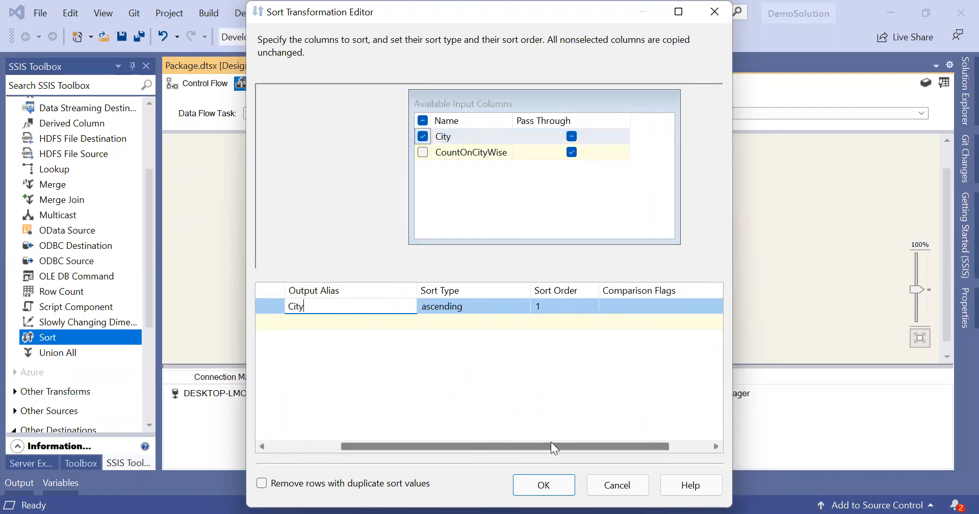
{"action": "left_click", "coordinate": [500, 308]}
{"action": "left_click", "coordinate": [523, 306]}
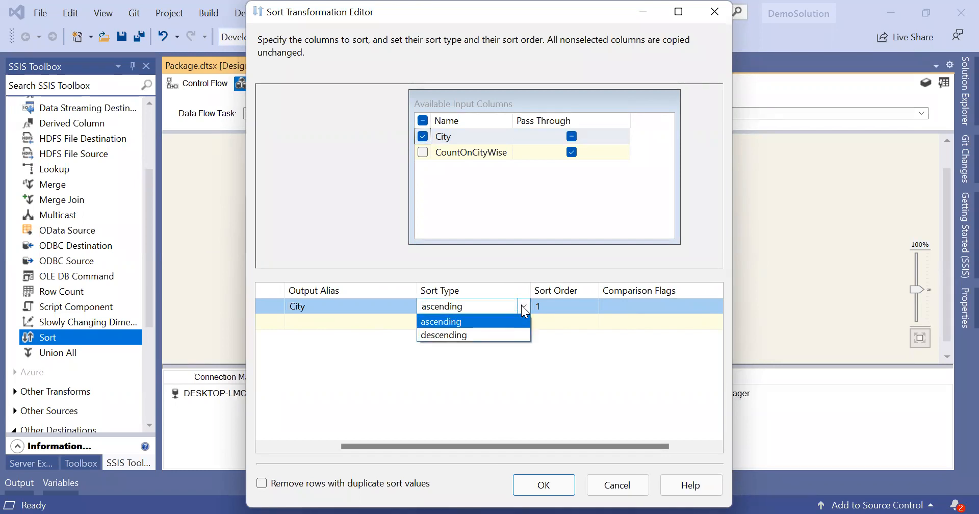
{"action": "left_click", "coordinate": [522, 306]}
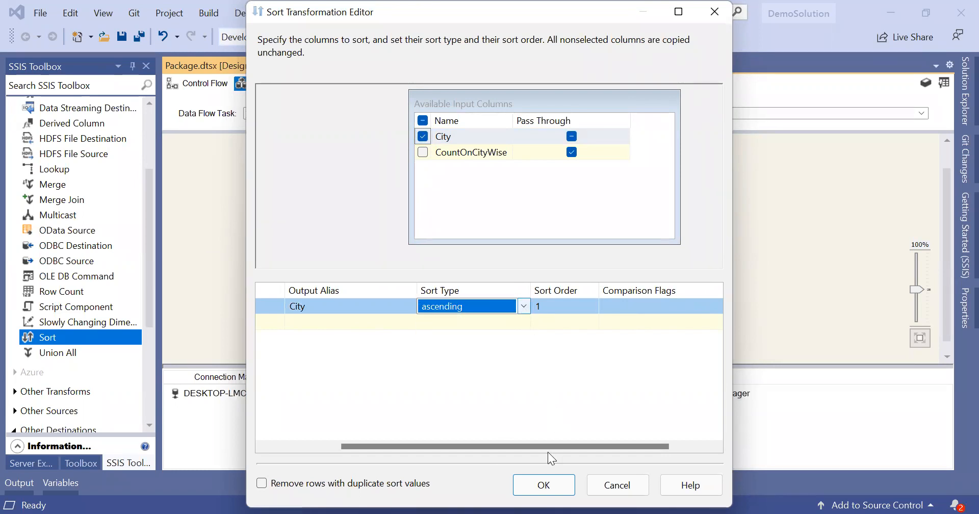
{"action": "left_click", "coordinate": [544, 486]}
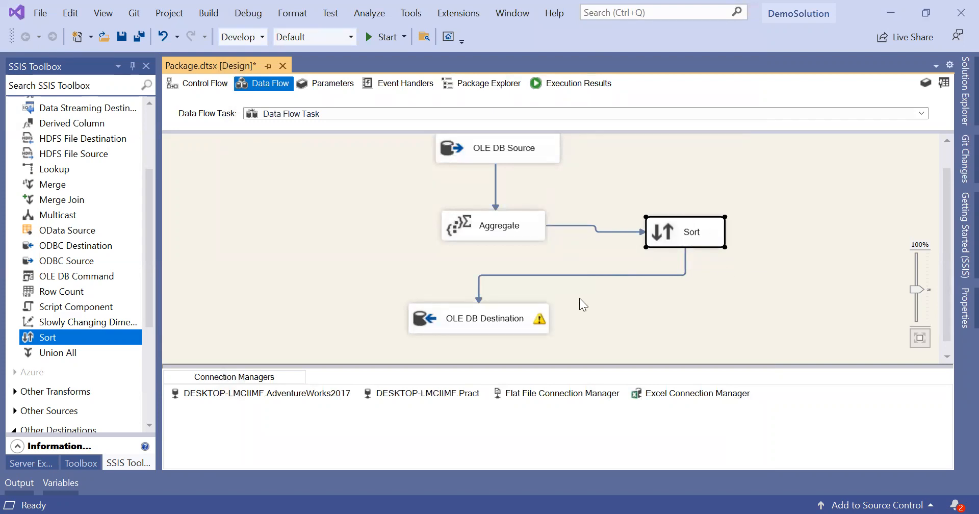
Step: Run the package: 19,614 rows aggregate to 575, sorted and loaded successfully
{"action": "scroll", "coordinate": [637, 191], "scroll_direction": "up", "scroll_amount": 1}
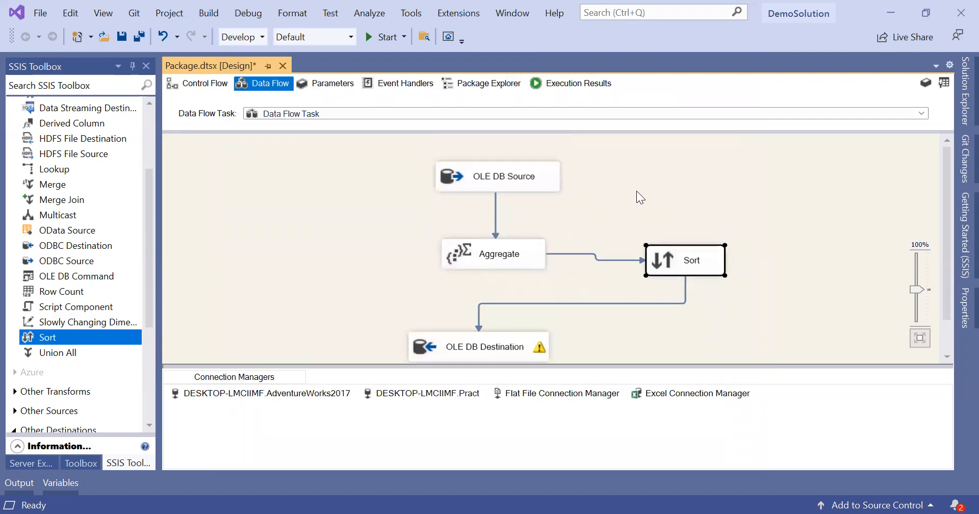
{"action": "scroll", "coordinate": [636, 191], "scroll_direction": "down", "scroll_amount": 1}
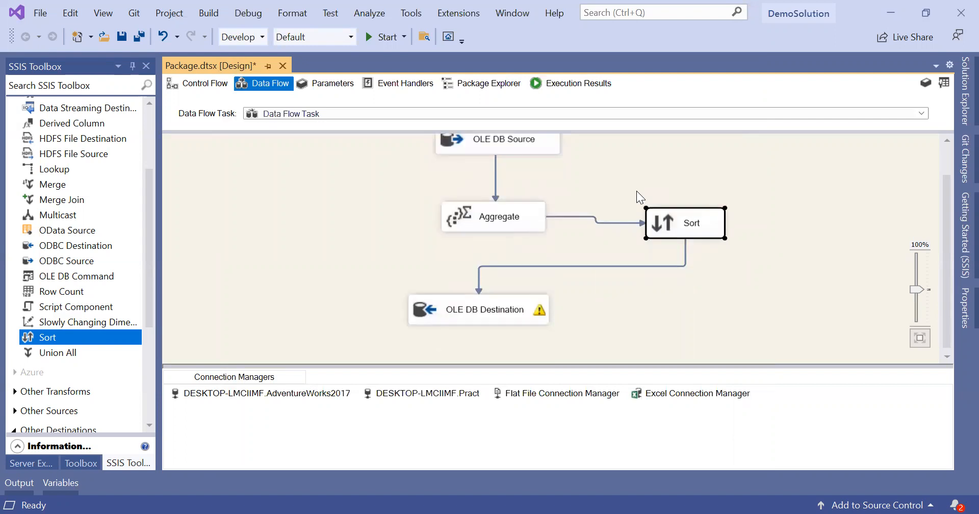
{"action": "left_click", "coordinate": [381, 39]}
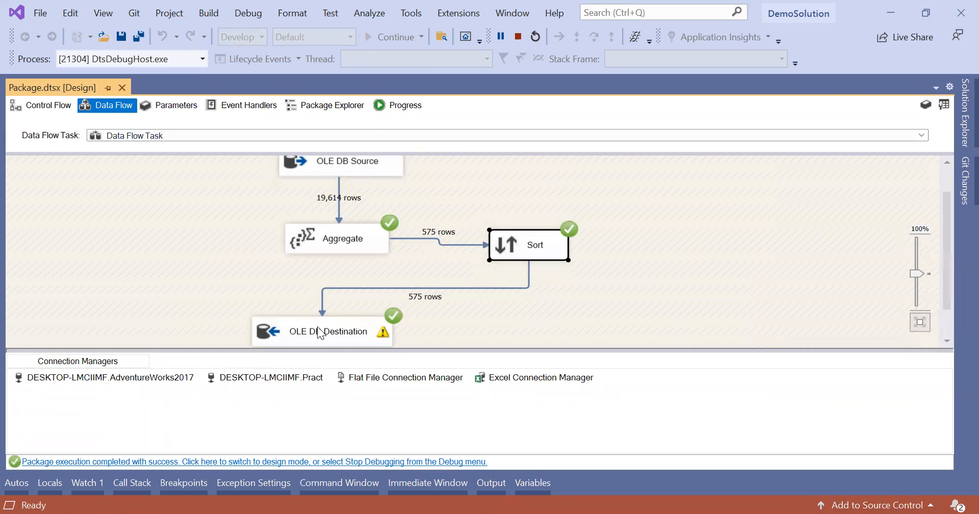
{"action": "mouse_move", "coordinate": [322, 335]}
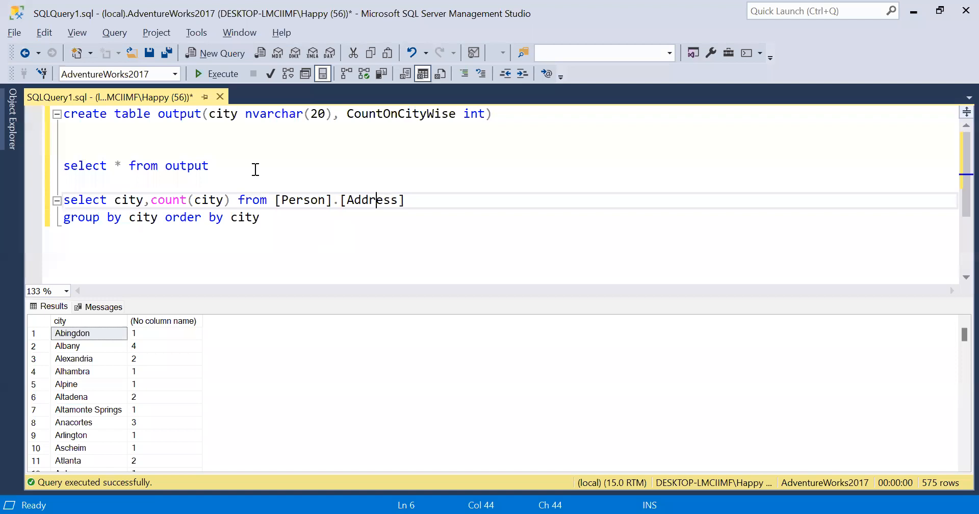
Step: Rerun 'select * from output' to see 1,150 rows, and copy the table name
{"action": "left_click_drag", "start_coordinate": [253, 169], "coordinate": [215, 143]}
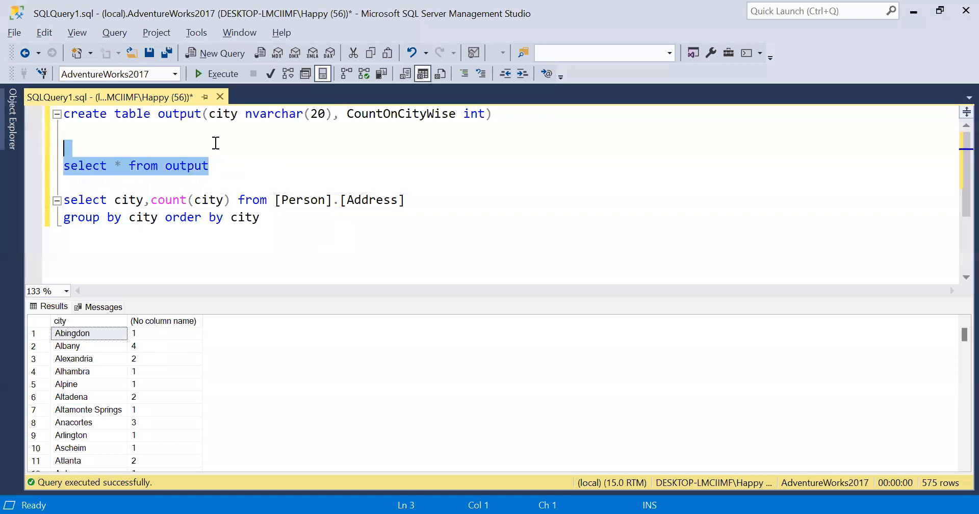
{"action": "key", "text": "F5"}
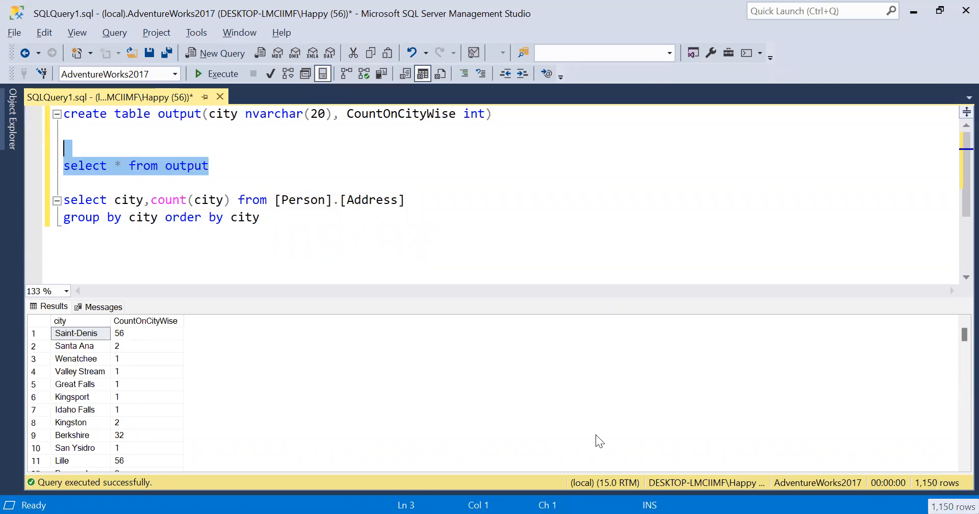
{"action": "left_click", "coordinate": [269, 170]}
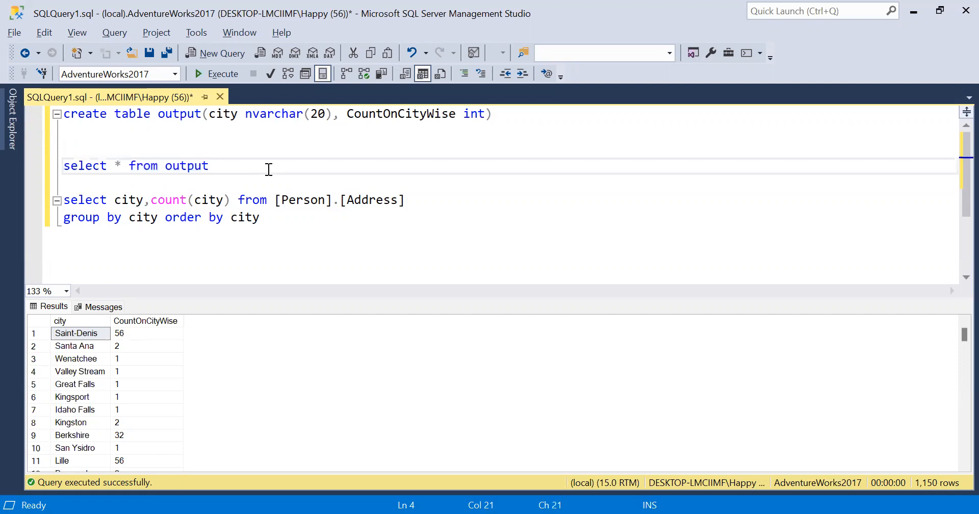
{"action": "double_click", "coordinate": [200, 166]}
{"action": "key", "text": "ctrl+c"}
{"action": "left_click", "coordinate": [330, 226]}
{"action": "key", "text": "Return"}
{"action": "key", "text": "Return"}
Step: Run 'truncate table output' to empty the table, then return to Visual Studio
{"action": "key", "text": "ctrl+v"}
{"action": "key", "text": "Home"}
{"action": "type", "text": "t"}
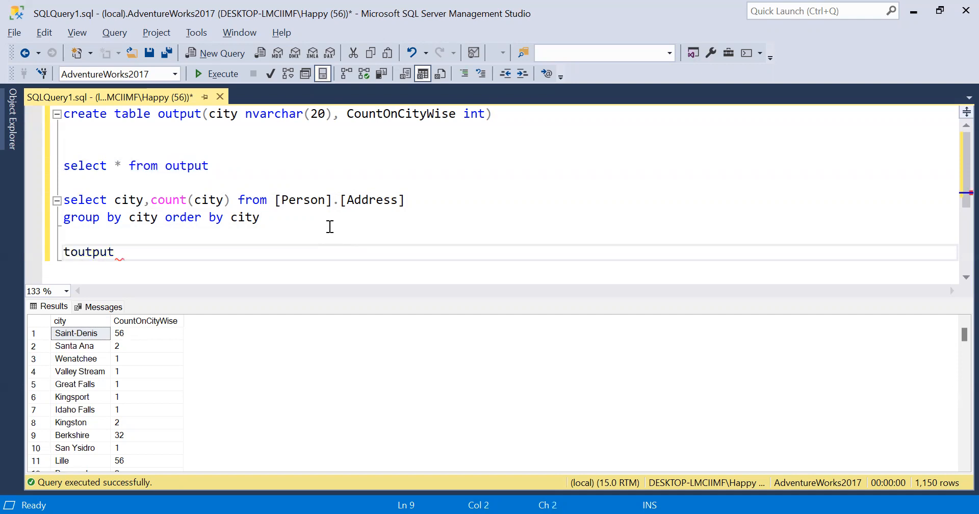
{"action": "type", "text": "runcate table"}
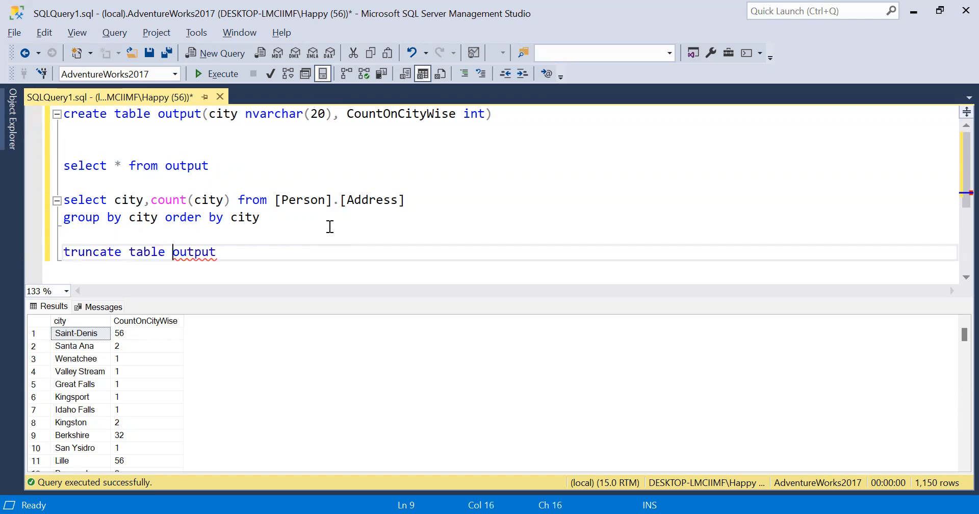
{"action": "key", "text": "End"}
{"action": "key", "text": "shift+Up"}
{"action": "key", "text": "F5"}
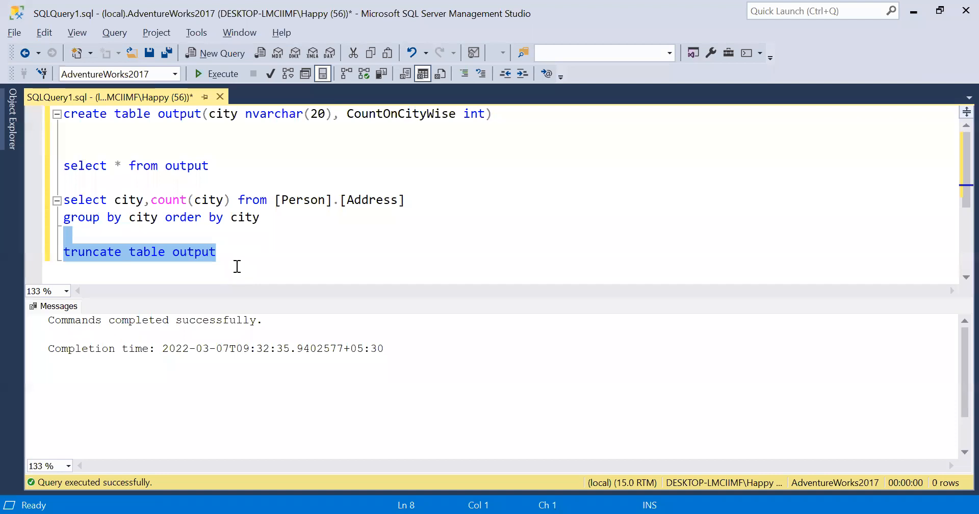
{"action": "key", "text": "alt+Tab"}
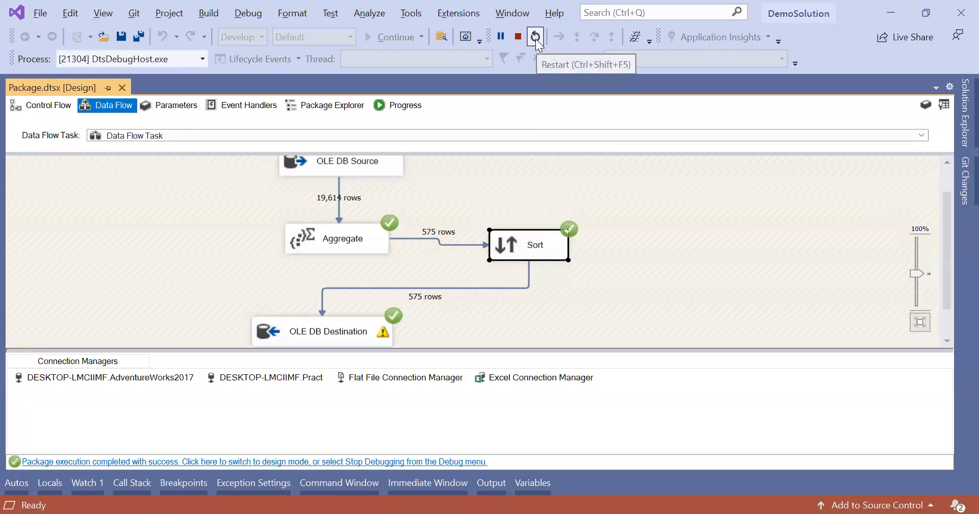
Step: Restart the package run to reload the 575 sorted rows, then return to the SSMS query editor
{"action": "left_click", "coordinate": [535, 36]}
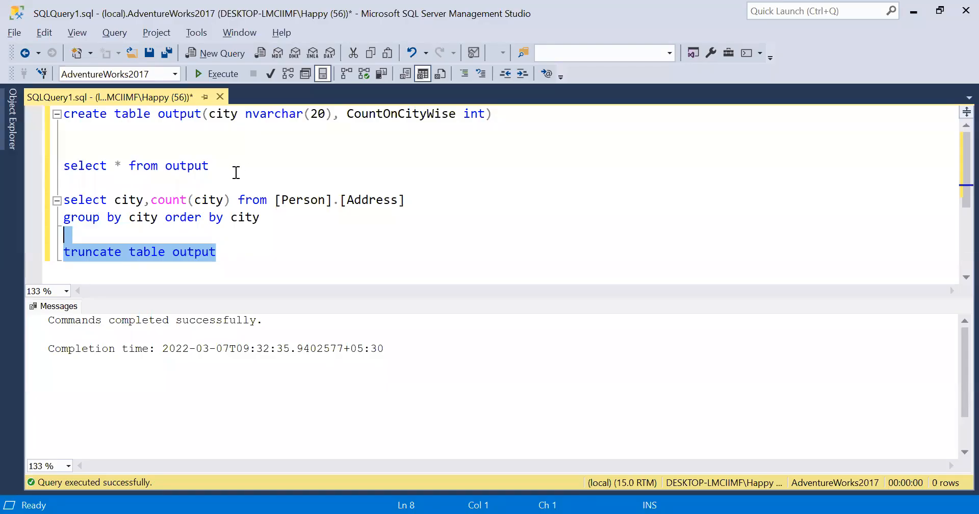
{"action": "left_click", "coordinate": [235, 168]}
Step: Run 'select * from output' and browse the city names and counts starting at Abingdon and Albany
{"action": "left_click_drag", "start_coordinate": [211, 158], "coordinate": [199, 149]}
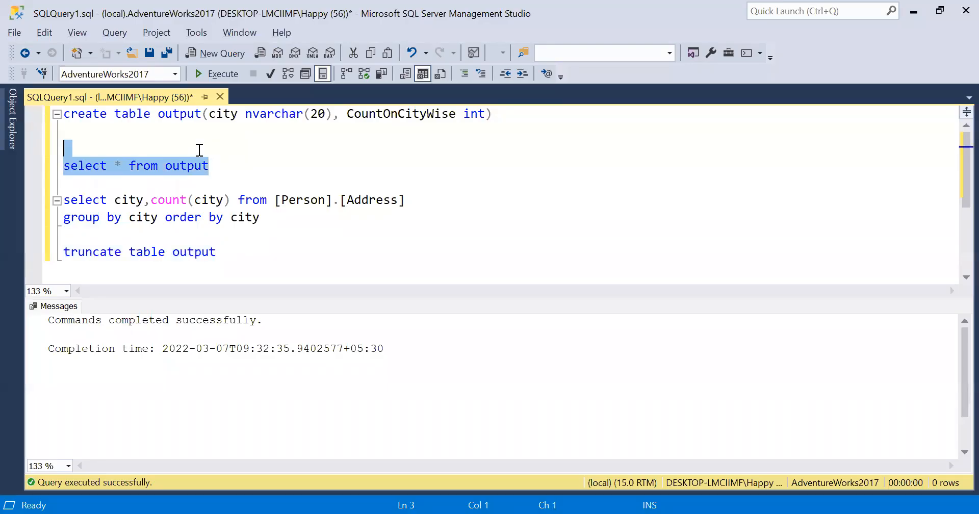
{"action": "key", "text": "F5"}
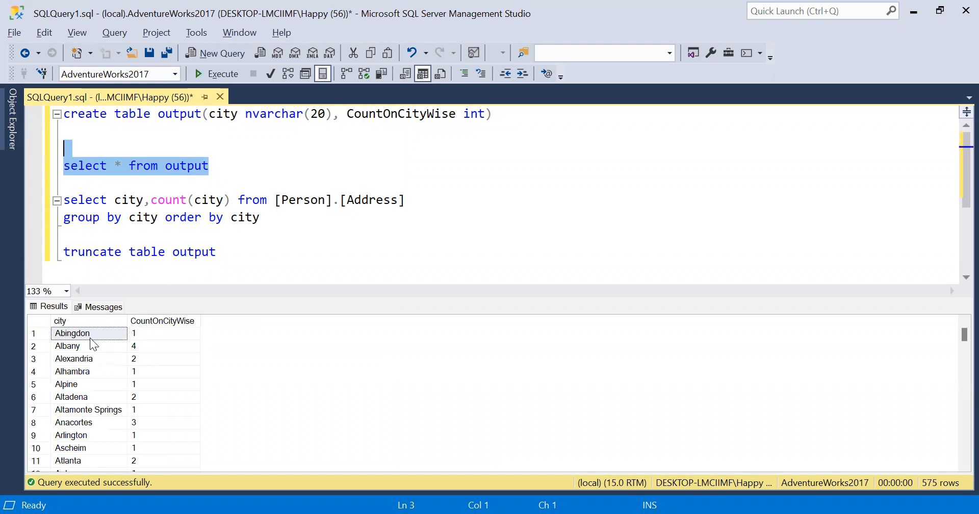
{"action": "left_click", "coordinate": [147, 336]}
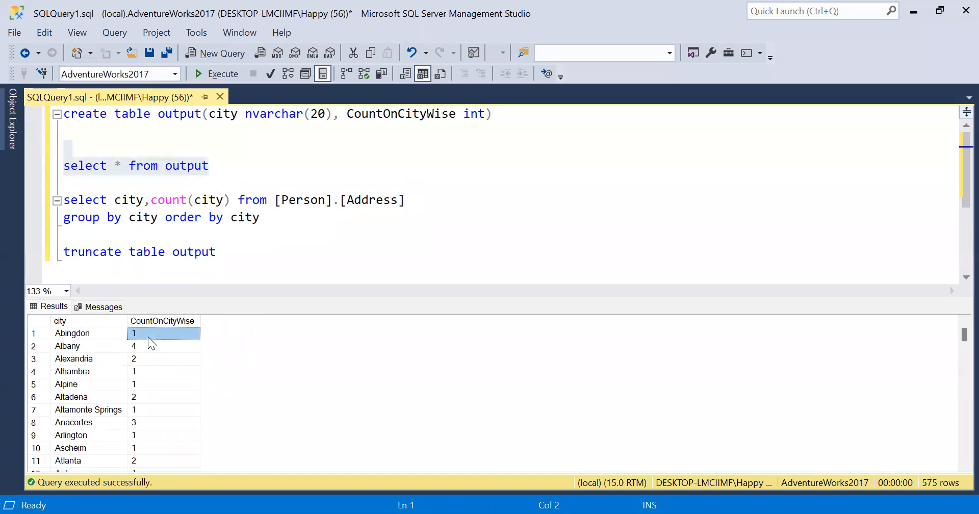
{"action": "left_click", "coordinate": [101, 334]}
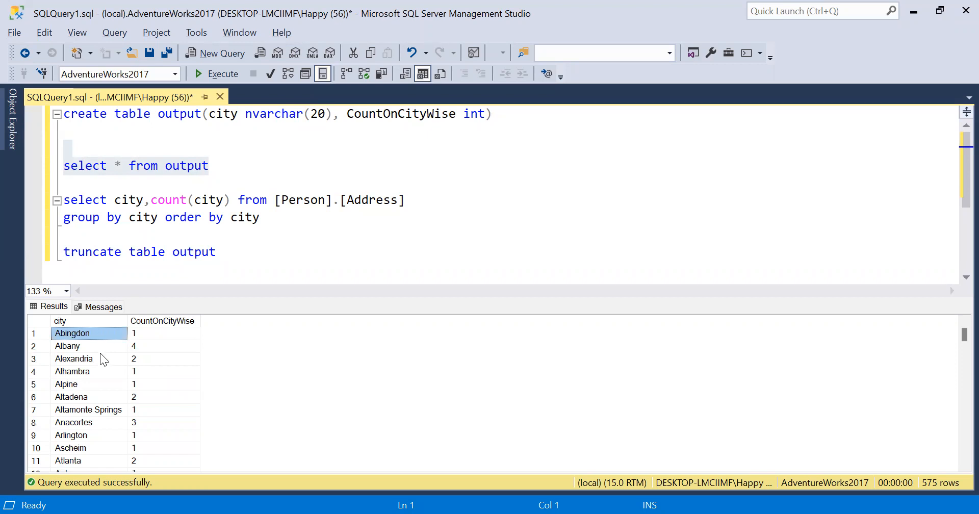
{"action": "key", "text": "Down"}
{"action": "key", "text": "Down"}
{"action": "key", "text": "Down"}
{"action": "key", "text": "Down"}
{"action": "key", "text": "Down"}
{"action": "key", "text": "Down"}
{"action": "key", "text": "Down"}
{"action": "key", "text": "Down"}
{"action": "key", "text": "Down"}
{"action": "key", "text": "Down"}
{"action": "key", "text": "Down"}
{"action": "key", "text": "Down"}
{"action": "key", "text": "Down"}
{"action": "key", "text": "Down"}
{"action": "key", "text": "Down"}
{"action": "key", "text": "Down"}
{"action": "key", "text": "Down"}
{"action": "key", "text": "Down"}
{"action": "key", "text": "Down"}
{"action": "key", "text": "Down"}
{"action": "key", "text": "Down"}
{"action": "key", "text": "Down"}
{"action": "key", "text": "Down"}
{"action": "key", "text": "Down"}
{"action": "key", "text": "Down"}
{"action": "key", "text": "Down"}
{"action": "key", "text": "Down"}
{"action": "key", "text": "Down"}
{"action": "key", "text": "Down"}
{"action": "key", "text": "Down"}
{"action": "key", "text": "Down"}
{"action": "key", "text": "Down"}
{"action": "key", "text": "Down"}
{"action": "key", "text": "Down"}
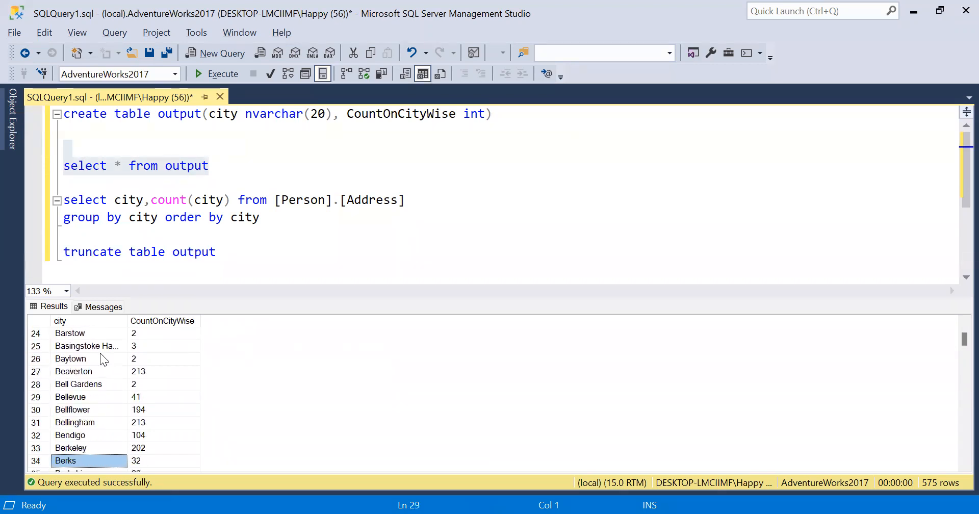
{"action": "key", "text": "Down"}
{"action": "key", "text": "Down"}
{"action": "key", "text": "Down"}
{"action": "key", "text": "Down"}
{"action": "key", "text": "Down"}
{"action": "key", "text": "Down"}
{"action": "key", "text": "Down"}
{"action": "key", "text": "Down"}
{"action": "key", "text": "Down"}
{"action": "key", "text": "Down"}
{"action": "key", "text": "Up"}
{"action": "key", "text": "Up"}
{"action": "key", "text": "Up"}
{"action": "key", "text": "Up"}
{"action": "key", "text": "Up"}
{"action": "key", "text": "Up"}
{"action": "key", "text": "Up"}
{"action": "key", "text": "Up"}
{"action": "key", "text": "Up"}
{"action": "key", "text": "Up"}
{"action": "key", "text": "Up"}
{"action": "key", "text": "Up"}
{"action": "key", "text": "Up"}
{"action": "key", "text": "Up"}
{"action": "key", "text": "Up"}
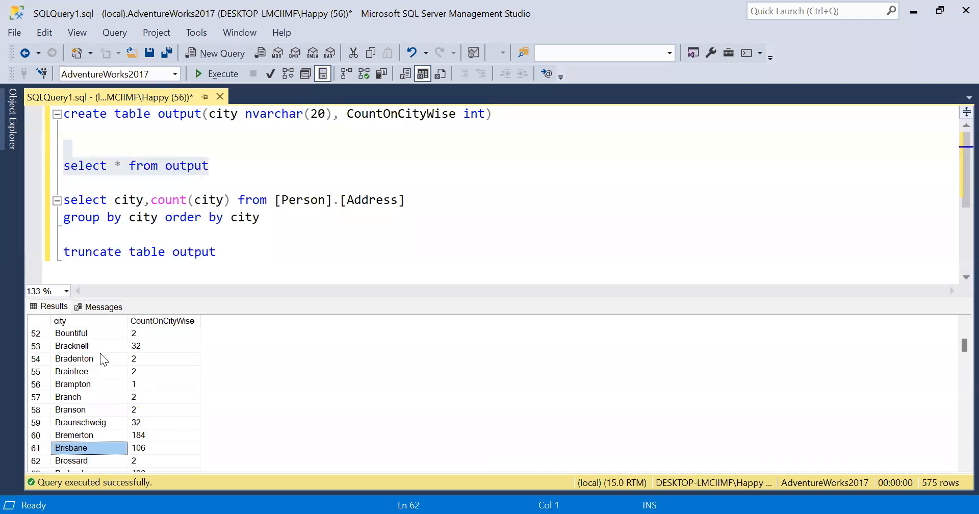
{"action": "key", "text": "Up"}
{"action": "key", "text": "Up"}
{"action": "key", "text": "Up"}
{"action": "key", "text": "Up"}
{"action": "key", "text": "Up"}
{"action": "key", "text": "Up"}
{"action": "key", "text": "Up"}
{"action": "key", "text": "Up"}
{"action": "key", "text": "Up"}
{"action": "key", "text": "Up"}
{"action": "key", "text": "Up"}
{"action": "key", "text": "Up"}
{"action": "key", "text": "Up"}
{"action": "key", "text": "Up"}
{"action": "key", "text": "Up"}
{"action": "key", "text": "Up"}
{"action": "key", "text": "Up"}
{"action": "key", "text": "Up"}
{"action": "key", "text": "Up"}
{"action": "key", "text": "Up"}
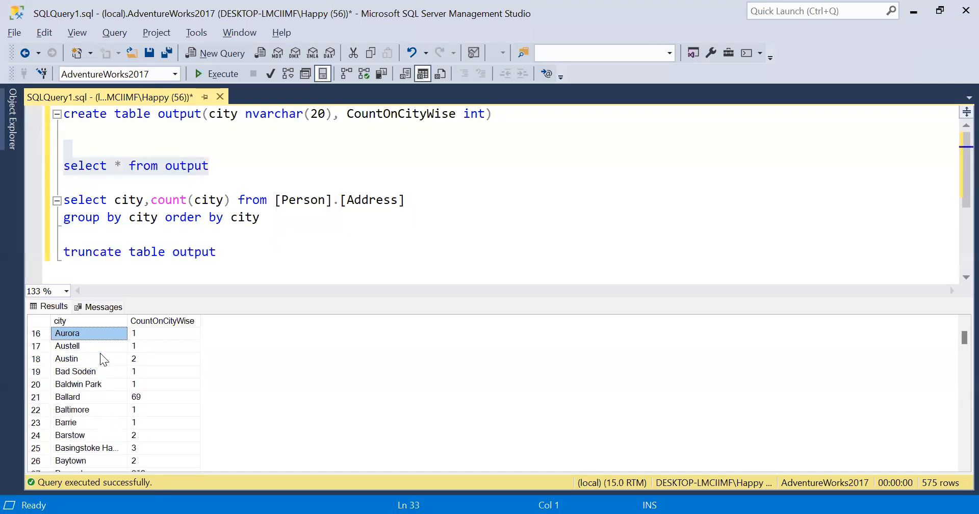
{"action": "key", "text": "Right"}
{"action": "key", "text": "Down"}
{"action": "key", "text": "Down"}
{"action": "key", "text": "Down"}
{"action": "key", "text": "Down"}
{"action": "key", "text": "Down"}
{"action": "key", "text": "Down"}
{"action": "key", "text": "Down"}
{"action": "key", "text": "Down"}
{"action": "key", "text": "Down"}
{"action": "key", "text": "Down"}
{"action": "key", "text": "Down"}
{"action": "key", "text": "Down"}
{"action": "key", "text": "Down"}
{"action": "key", "text": "Down"}
{"action": "key", "text": "Down"}
{"action": "key", "text": "Down"}
{"action": "key", "text": "Down"}
{"action": "key", "text": "Down"}
{"action": "key", "text": "Down"}
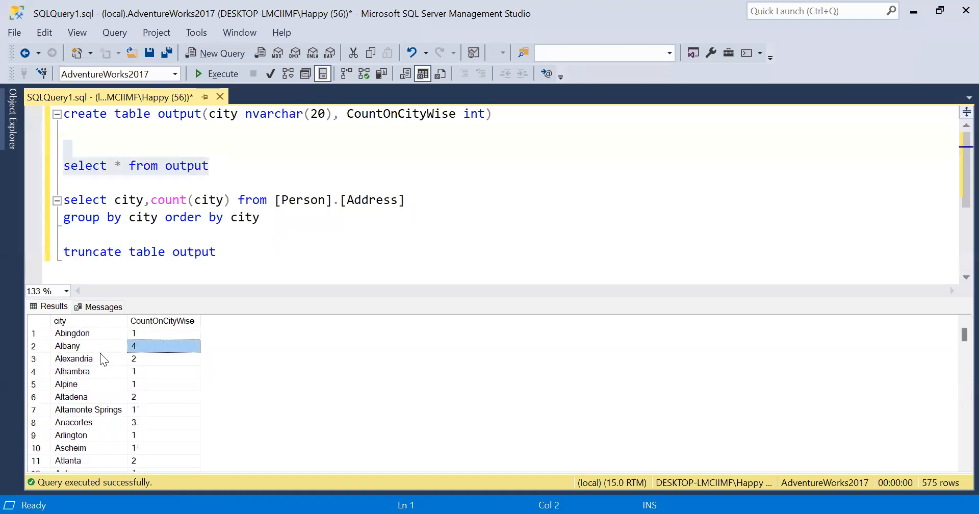
{"action": "key", "text": "Up"}
{"action": "key", "text": "Up"}
{"action": "key", "text": "Up"}
{"action": "key", "text": "Up"}
{"action": "key", "text": "Up"}
{"action": "key", "text": "Up"}
{"action": "key", "text": "Up"}
{"action": "key", "text": "Up"}
{"action": "key", "text": "Up"}
{"action": "key", "text": "Up"}
{"action": "key", "text": "Up"}
{"action": "key", "text": "Up"}
{"action": "key", "text": "Up"}
{"action": "key", "text": "Up"}
{"action": "key", "text": "Up"}
{"action": "key", "text": "Up"}
{"action": "key", "text": "Up"}
{"action": "key", "text": "Up"}
{"action": "key", "text": "Up"}
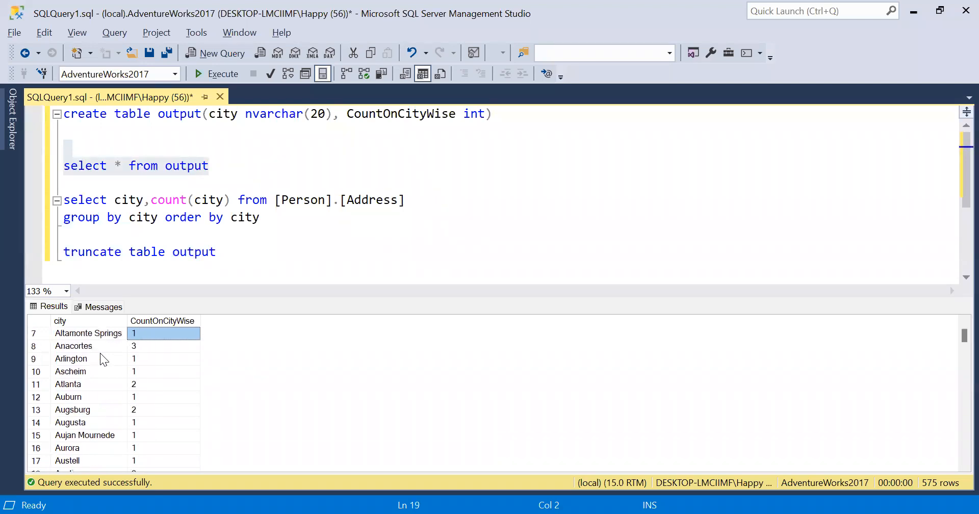
{"action": "left_click", "coordinate": [261, 259]}
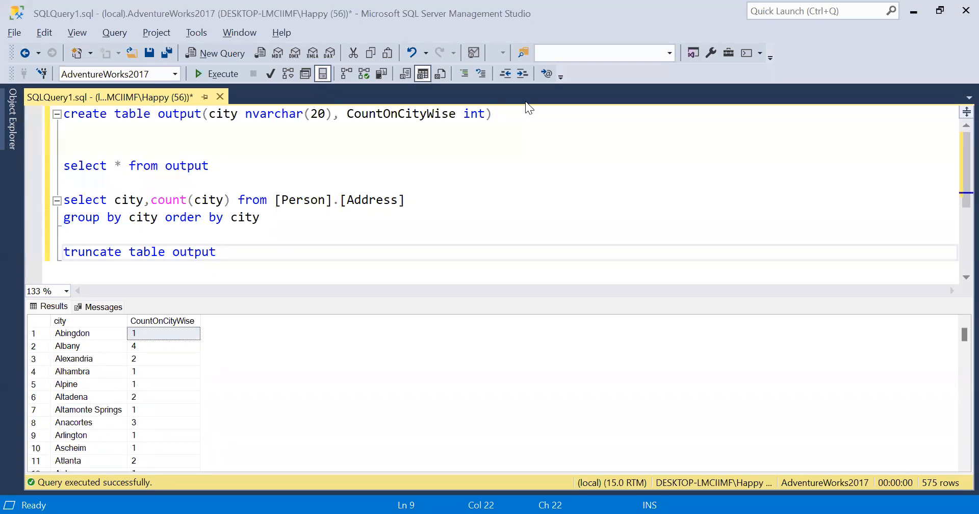
Step: Script Person.Address as CREATE To a new query editor window from Object Explorer
{"action": "left_click", "coordinate": [5, 149]}
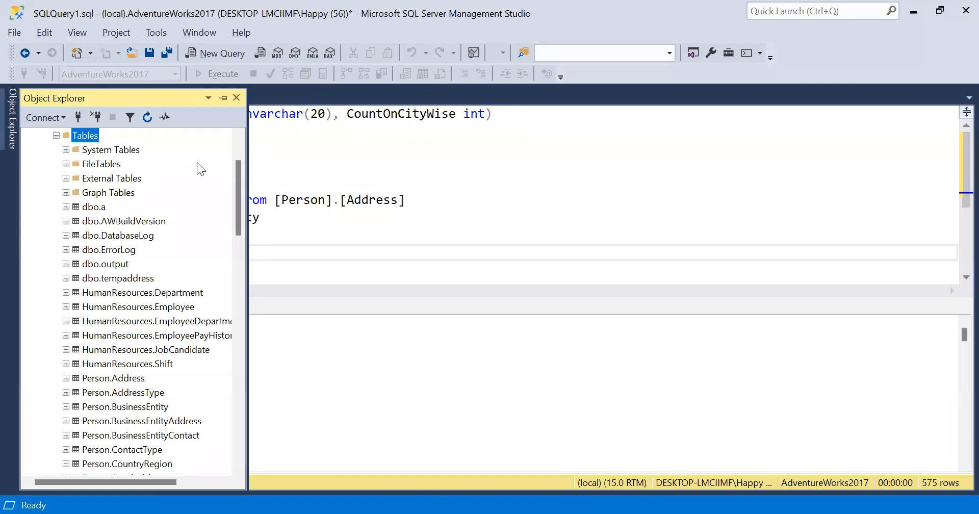
{"action": "left_click", "coordinate": [382, 252]}
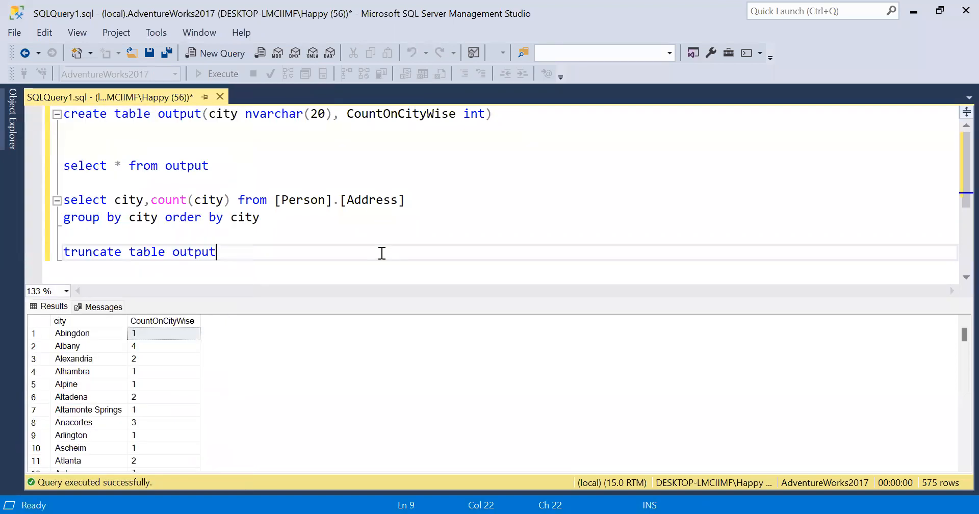
{"action": "left_click", "coordinate": [6, 89]}
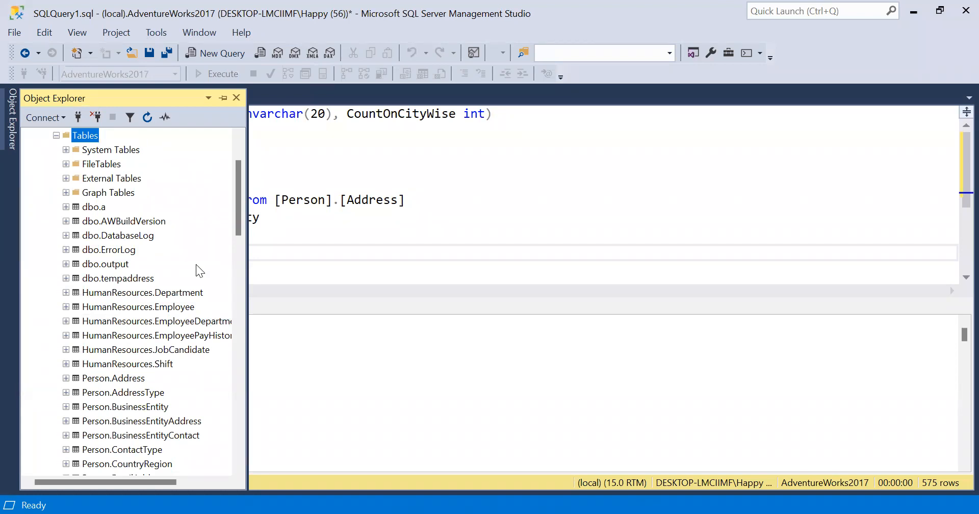
{"action": "right_click", "coordinate": [127, 381]}
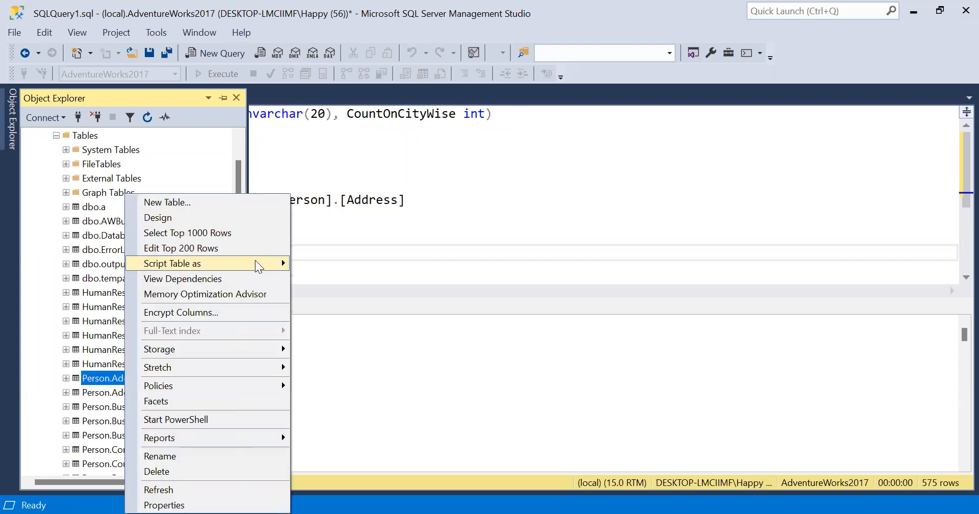
{"action": "mouse_move", "coordinate": [257, 264]}
{"action": "mouse_move", "coordinate": [321, 271]}
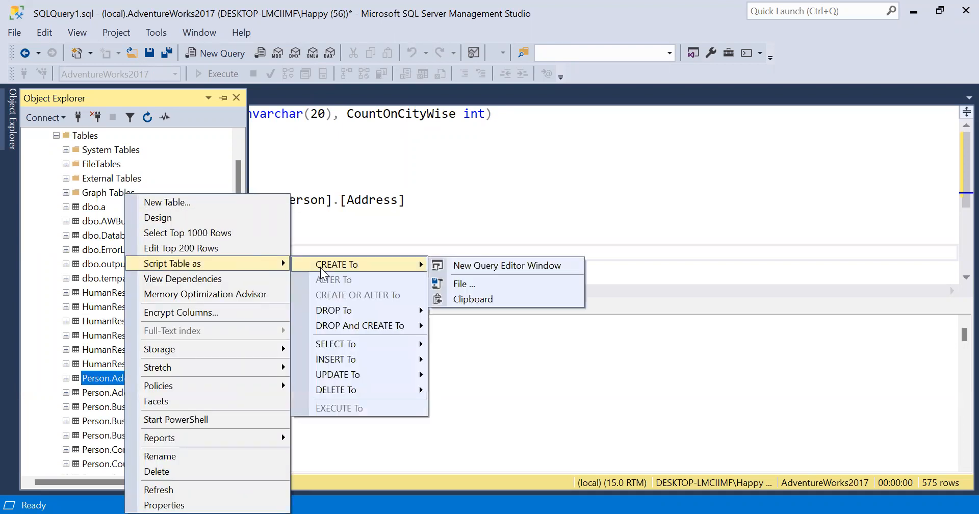
{"action": "left_click", "coordinate": [470, 270]}
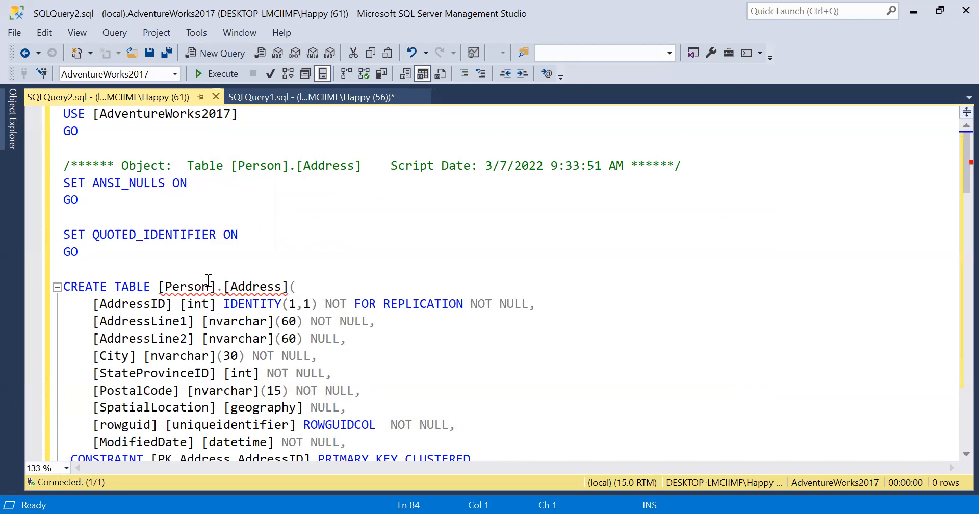
Step: Select the table name and AddressID column definition within the generated CREATE TABLE script
{"action": "mouse_move", "coordinate": [181, 285]}
{"action": "left_click_drag", "start_coordinate": [166, 286], "coordinate": [282, 299]}
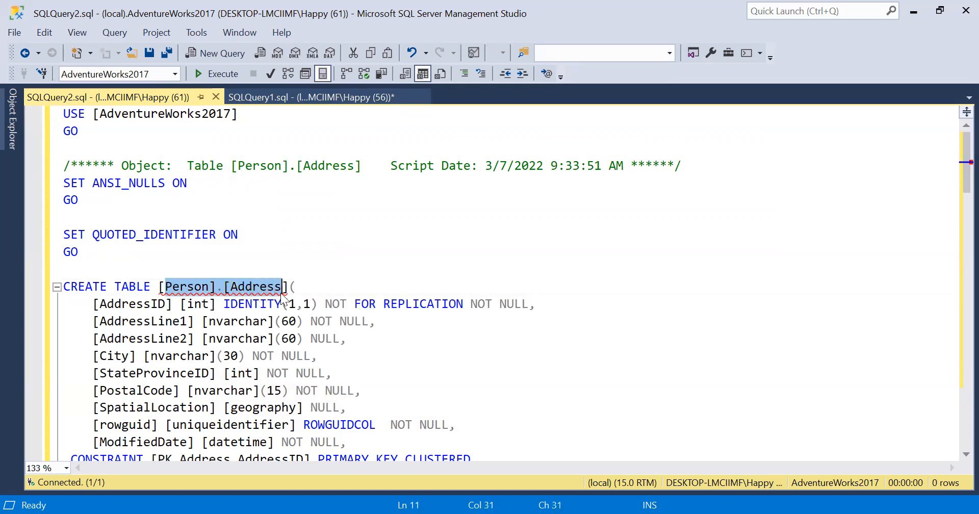
{"action": "double_click", "coordinate": [131, 305]}
{"action": "double_click", "coordinate": [197, 308]}
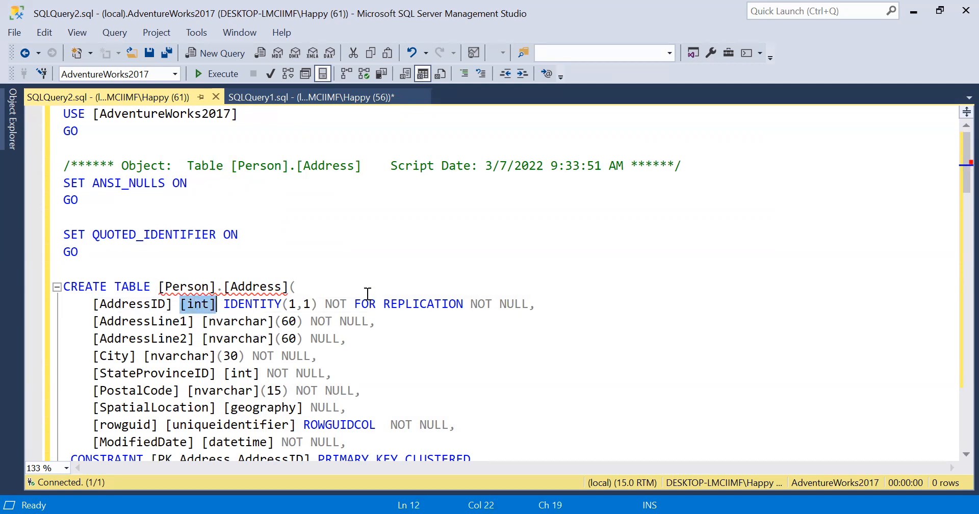
{"action": "left_click_drag", "start_coordinate": [553, 304], "coordinate": [196, 302]}
{"action": "key", "text": "shift+Left"}
{"action": "key", "text": "shift+Left"}
{"action": "key", "text": "shift+Left"}
{"action": "key", "text": "shift+Left"}
{"action": "key", "text": "shift+Left"}
{"action": "key", "text": "shift+Left"}
{"action": "key", "text": "shift+Left"}
{"action": "key", "text": "shift+Left"}
{"action": "key", "text": "shift+Left"}
{"action": "key", "text": "shift+Left"}
{"action": "key", "text": "shift+Left"}
{"action": "key", "text": "shift+Left"}
{"action": "key", "text": "shift+Left"}
{"action": "key", "text": "shift+Left"}
{"action": "key", "text": "shift+Left"}
{"action": "key", "text": "shift+Left"}
{"action": "key", "text": "shift+Left"}
{"action": "key", "text": "shift+Left"}
{"action": "key", "text": "shift+Left"}
{"action": "key", "text": "shift+Left"}
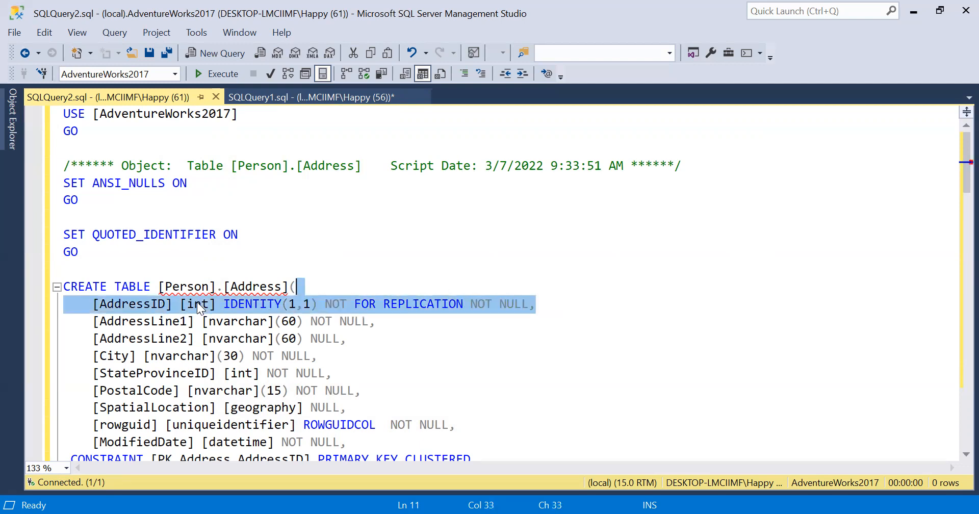
{"action": "key", "text": "shift+Left"}
{"action": "key", "text": "shift+Left"}
{"action": "key", "text": "shift+Left"}
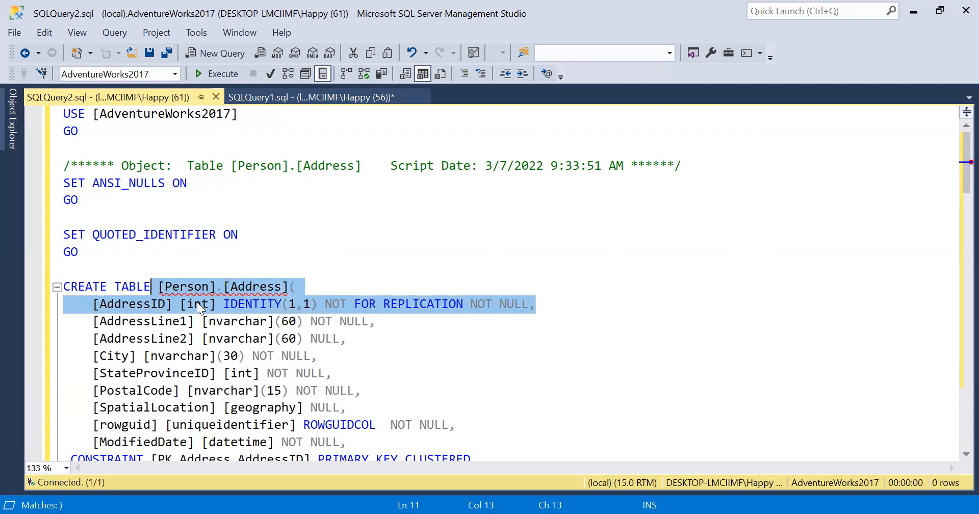
{"action": "mouse_move", "coordinate": [217, 295]}
{"action": "left_click", "coordinate": [464, 306]}
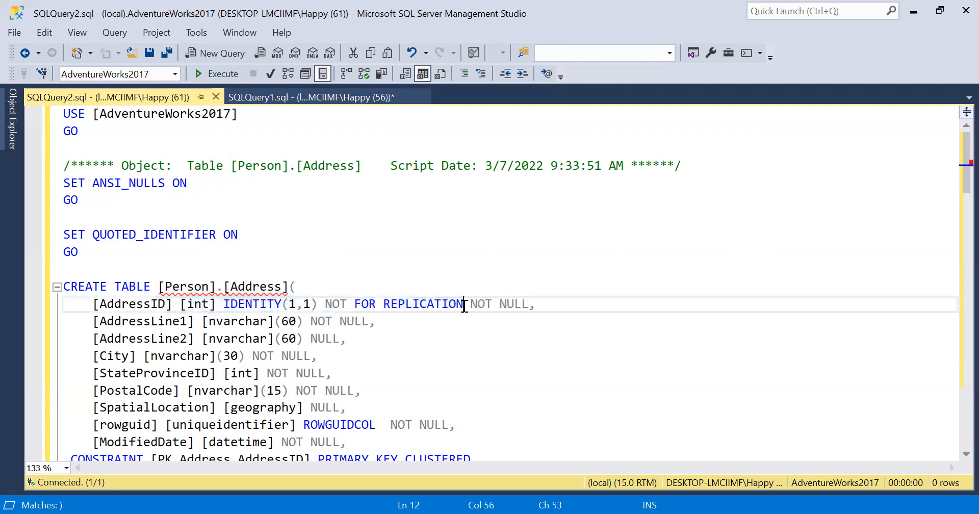
Step: Copy the whole CREATE TABLE statement through GO and start a new empty query window
{"action": "scroll", "coordinate": [492, 325], "scroll_direction": "down", "scroll_amount": 2}
{"action": "scroll", "coordinate": [492, 325], "scroll_direction": "down", "scroll_amount": 1}
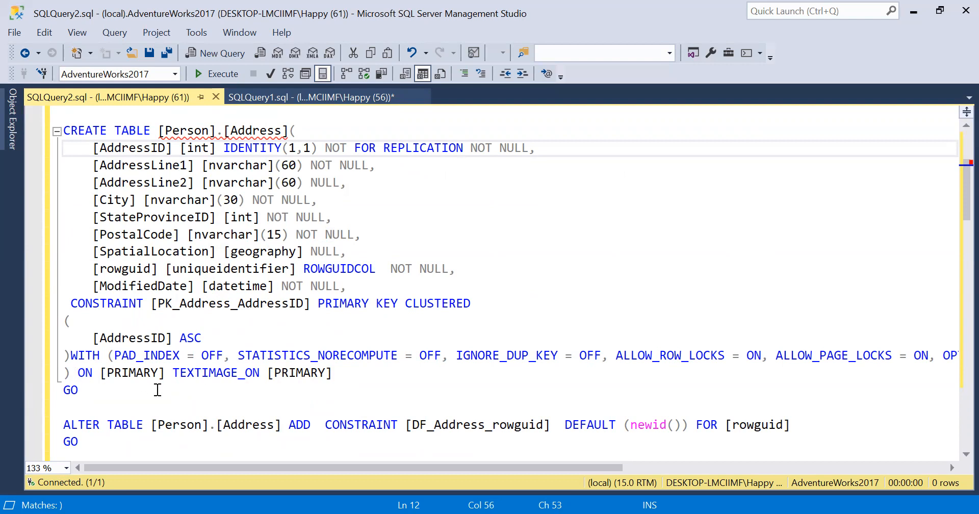
{"action": "left_click_drag", "start_coordinate": [130, 389], "coordinate": [54, 131]}
{"action": "key", "text": "ctrl+c"}
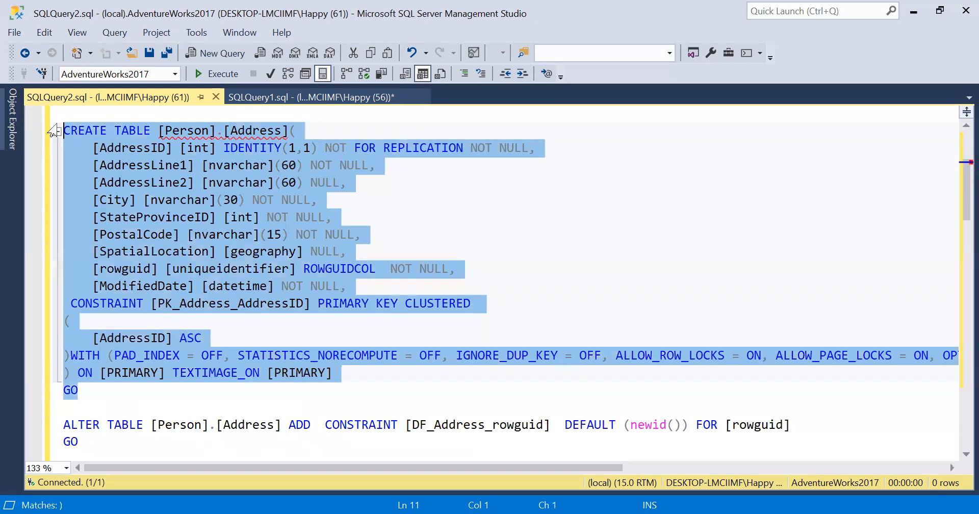
{"action": "left_click", "coordinate": [507, 186]}
{"action": "key", "text": "ctrl+n"}
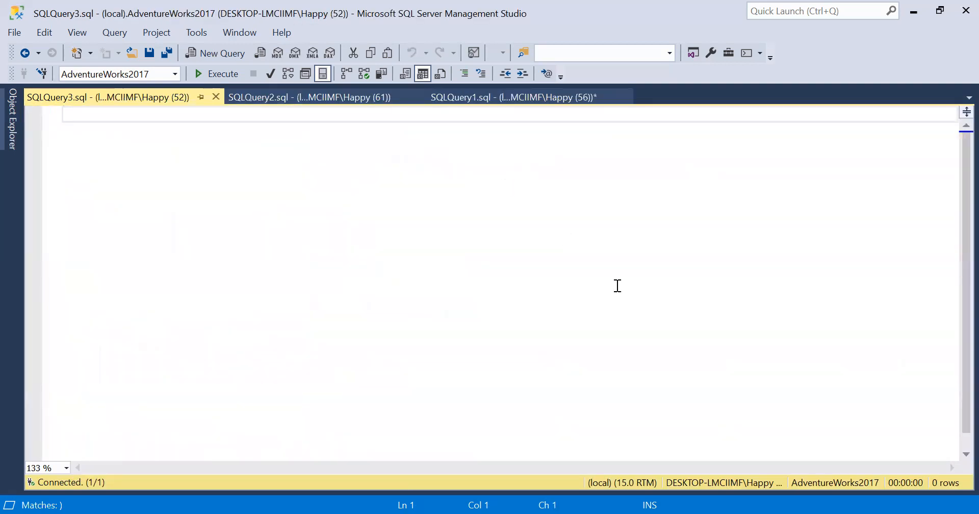
Step: Paste the script, make AddressID nvarchar(20), and remove ROWGUIDCOL and the primary key constraint
{"action": "key", "text": "ctrl+v"}
{"action": "left_click_drag", "start_coordinate": [180, 131], "coordinate": [528, 132]}
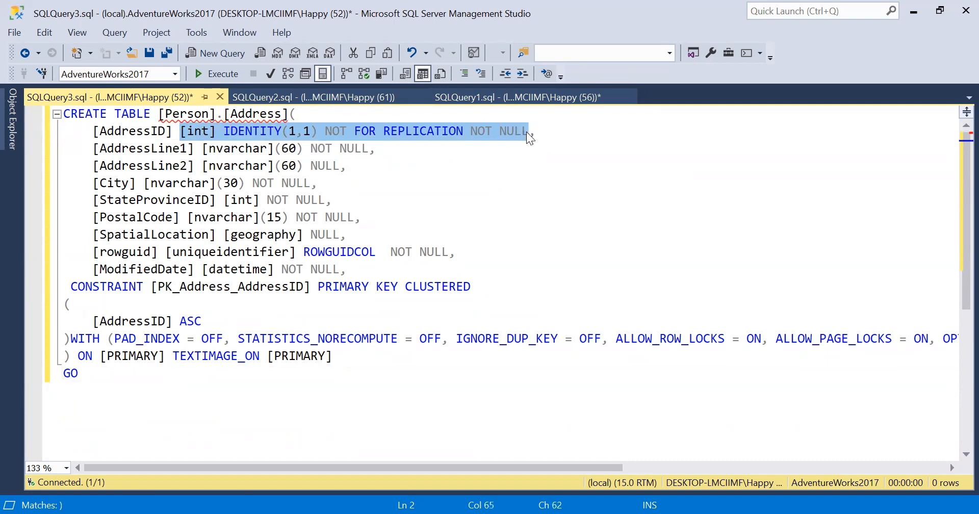
{"action": "key", "text": "Delete"}
{"action": "type", "text": "nvarchar"}
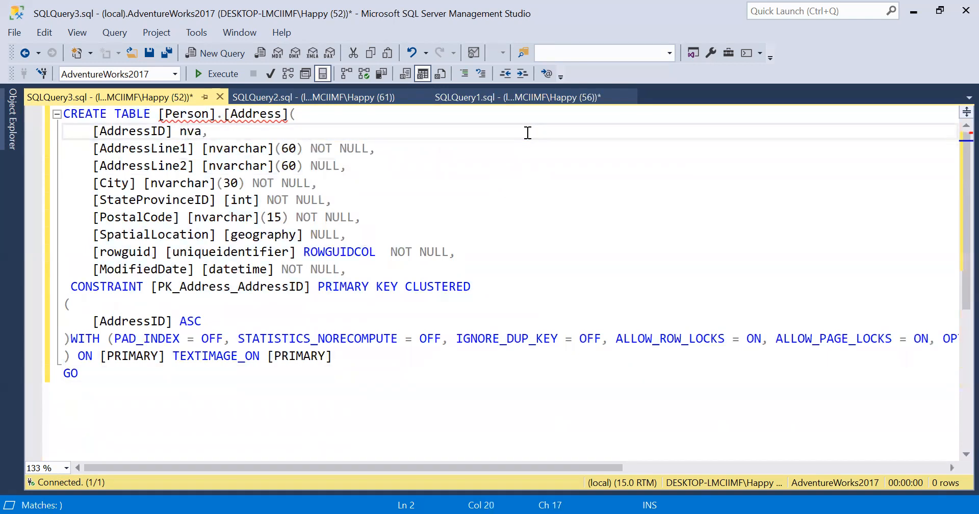
{"action": "type", "text": "(20)"}
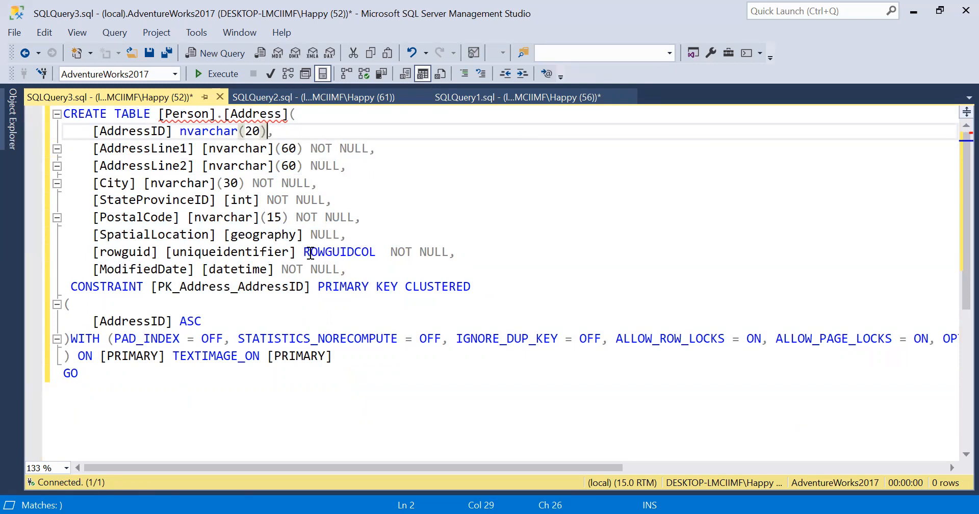
{"action": "double_click", "coordinate": [310, 253]}
{"action": "key", "text": "Delete"}
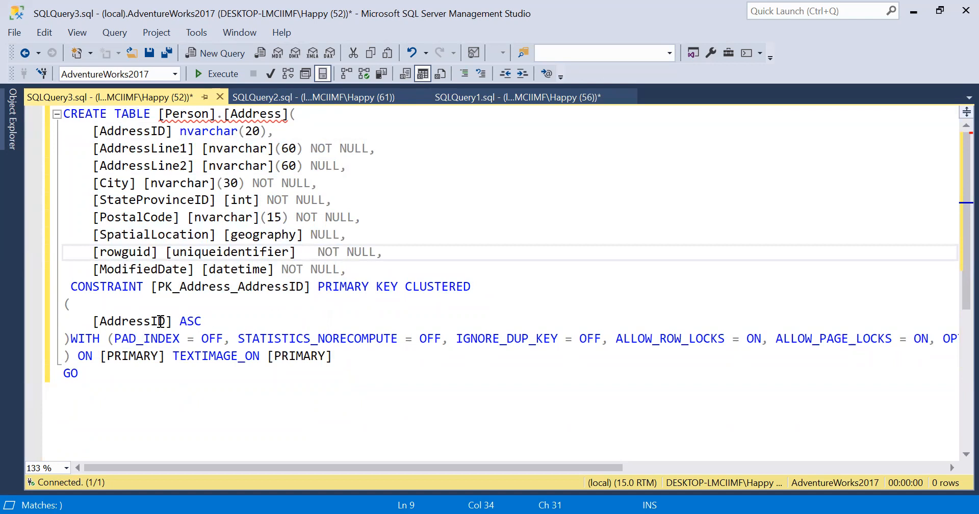
{"action": "left_click_drag", "start_coordinate": [71, 287], "coordinate": [63, 361]}
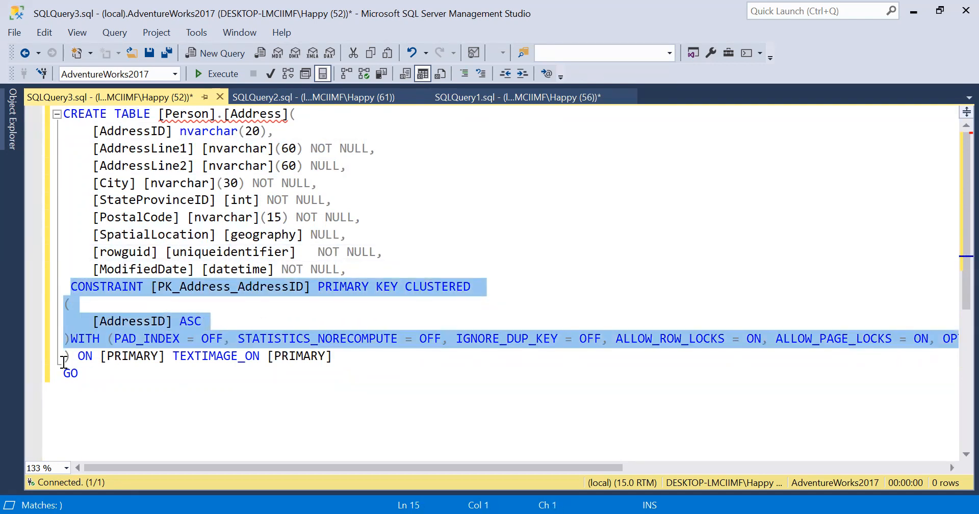
{"action": "key", "text": "Delete"}
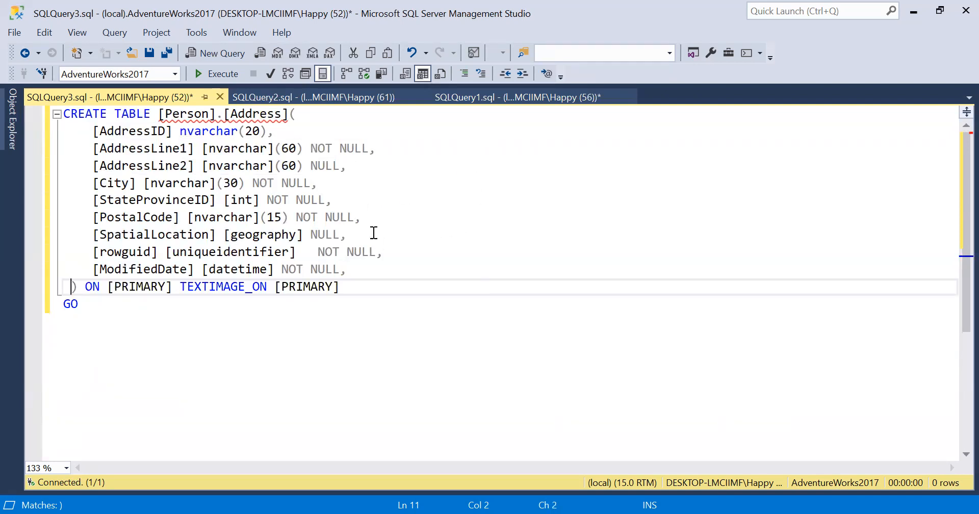
Step: Rename the table from [Person].[Address] to OPAddress and execute the CREATE TABLE script
{"action": "left_click", "coordinate": [281, 113]}
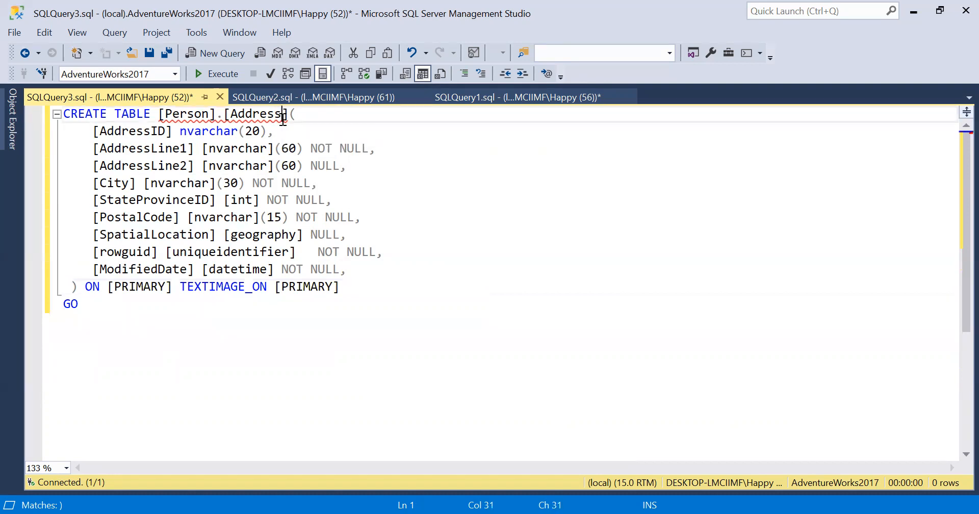
{"action": "left_click_drag", "start_coordinate": [157, 113], "coordinate": [289, 112]}
{"action": "key", "text": "BackSpace"}
{"action": "type", "text": "O"}
{"action": "type", "text": "PA"}
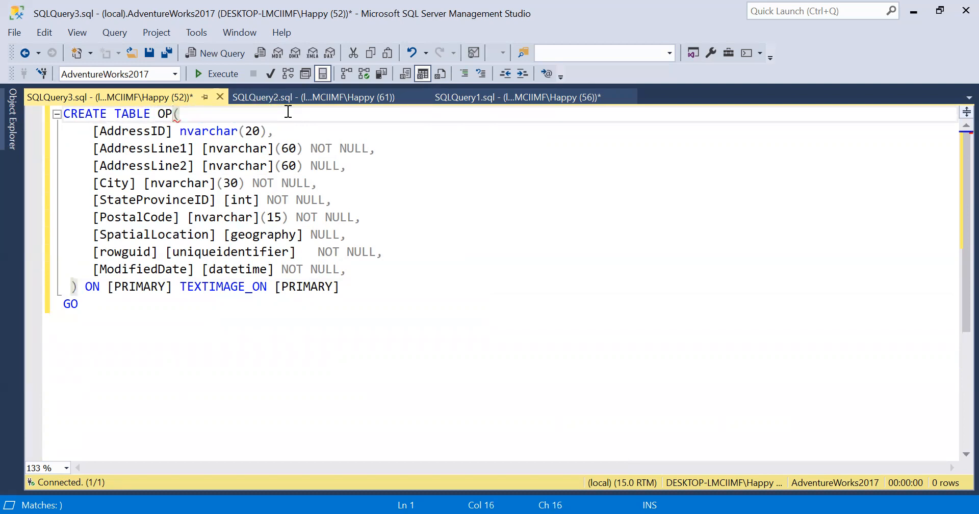
{"action": "type", "text": "ddress"}
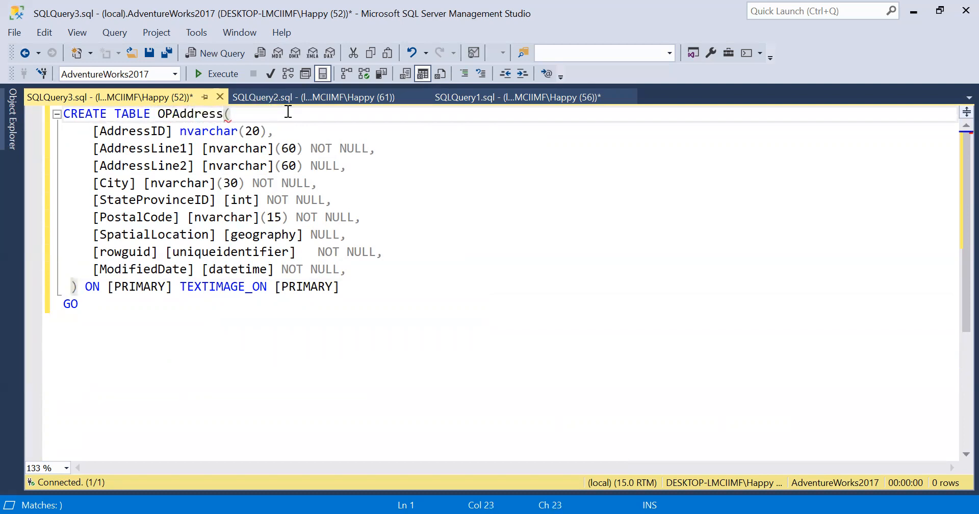
{"action": "left_click", "coordinate": [220, 77]}
{"action": "left_click", "coordinate": [442, 237]}
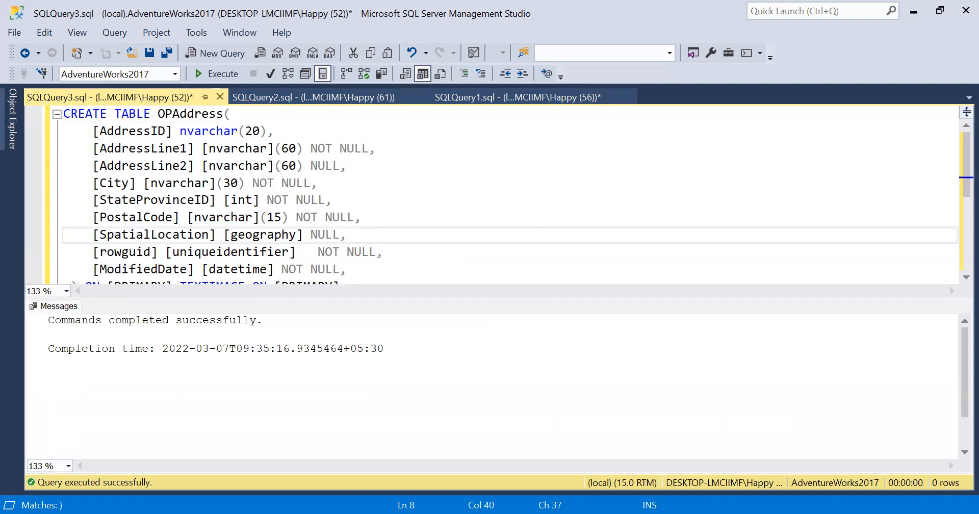
Step: Stop the package debug run in Visual Studio, returning the Source-Aggregate-Sort-Destination flow to design mode
{"action": "key", "text": "alt+Tab"}
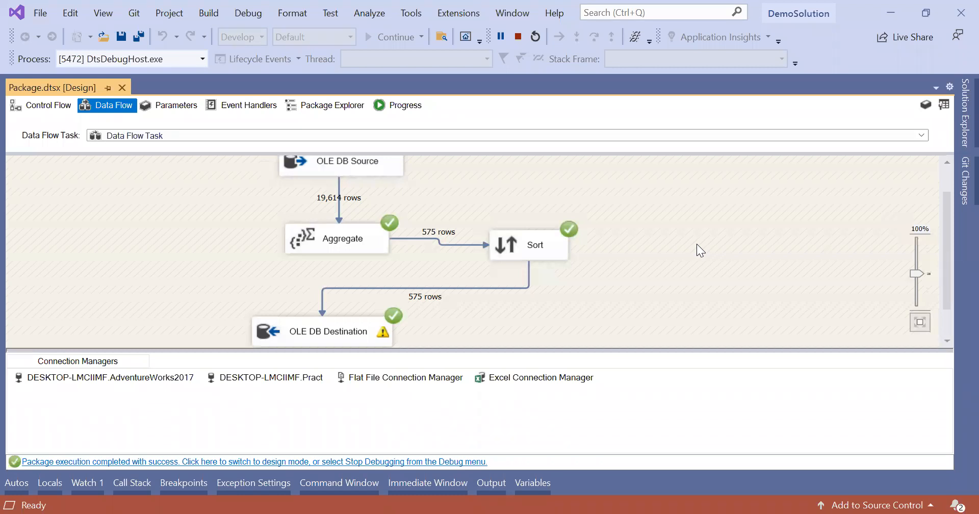
{"action": "left_click", "coordinate": [515, 37]}
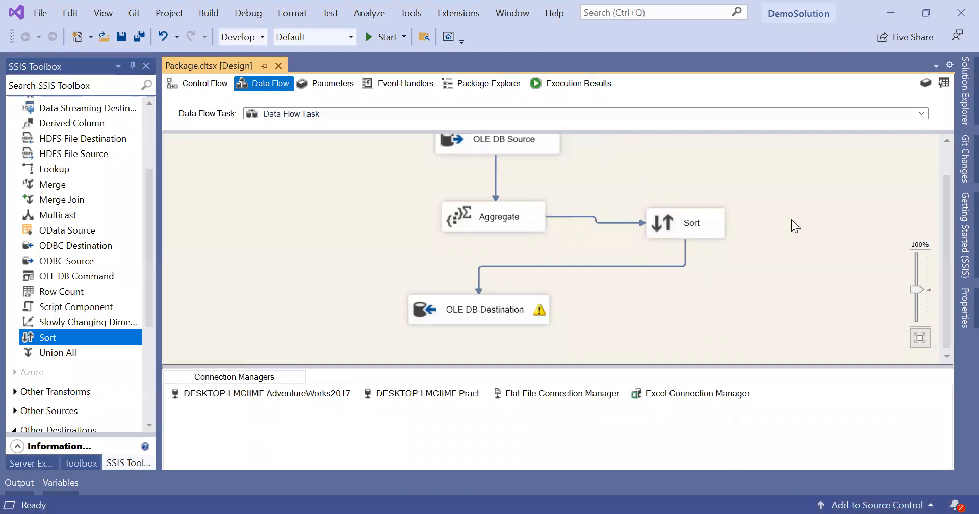
{"action": "scroll", "coordinate": [791, 219], "scroll_direction": "up", "scroll_amount": 1}
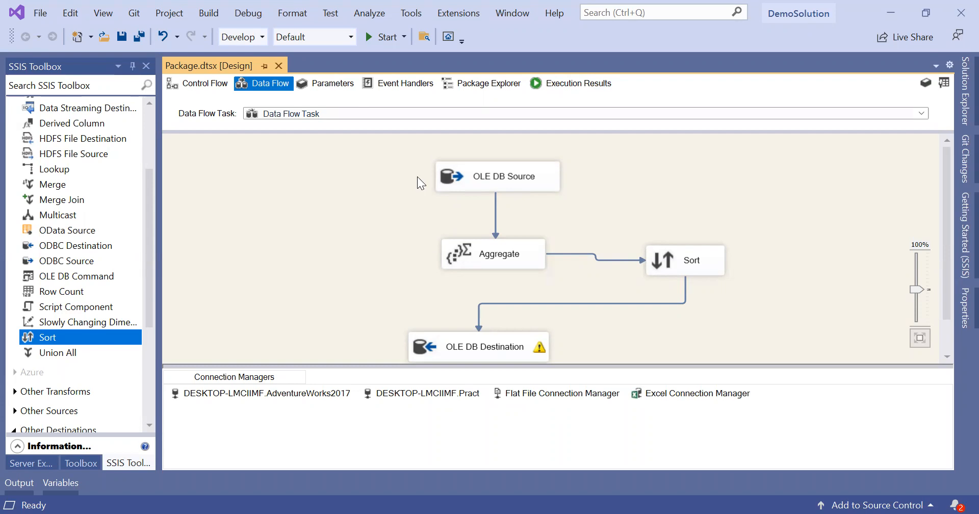
Step: Add a new Data Flow Task from the SSIS Toolbox below the existing tasks
{"action": "left_click", "coordinate": [207, 81]}
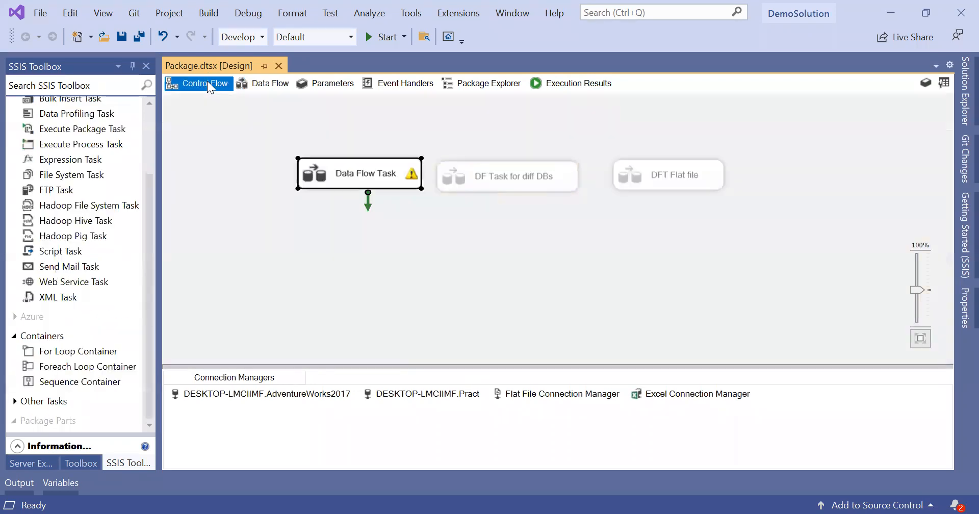
{"action": "left_click", "coordinate": [411, 285]}
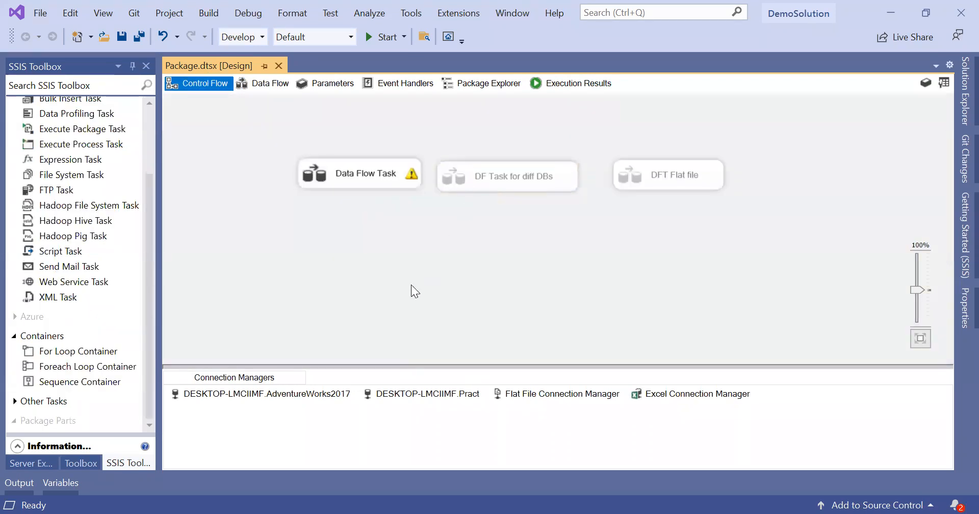
{"action": "left_click", "coordinate": [150, 137]}
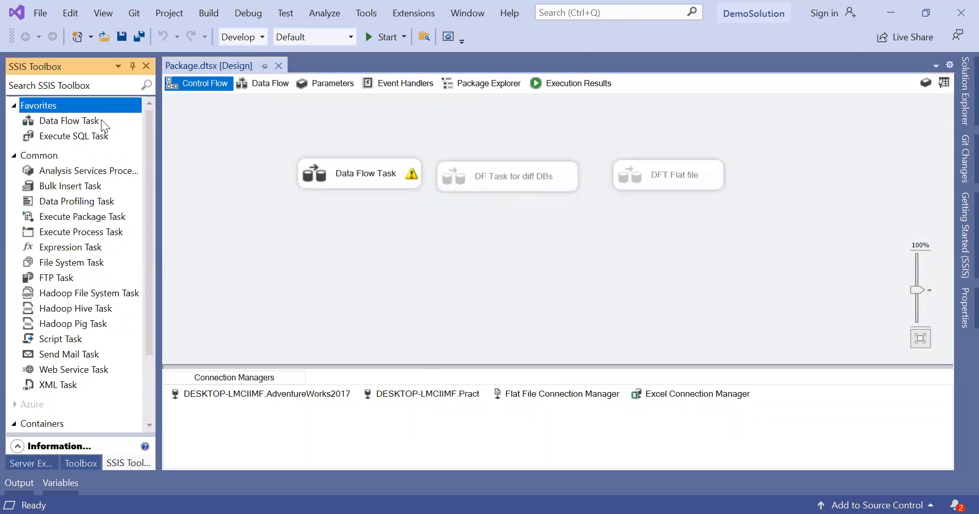
{"action": "left_click_drag", "start_coordinate": [270, 188], "coordinate": [324, 219]}
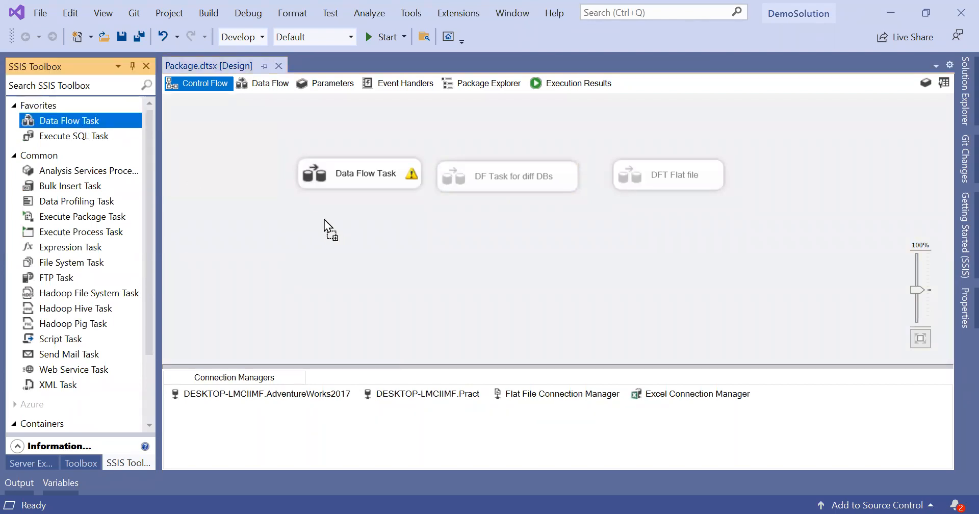
{"action": "left_click_drag", "start_coordinate": [359, 268], "coordinate": [356, 267]}
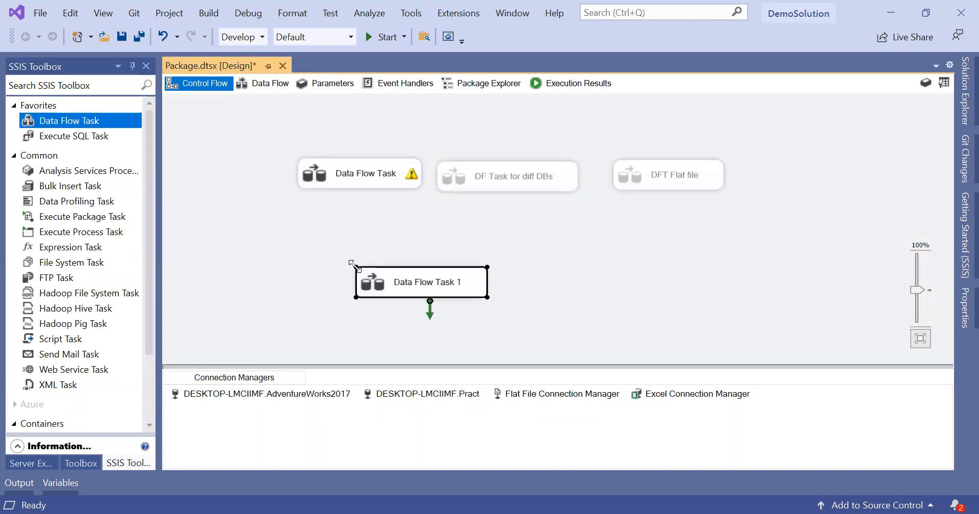
Step: Disable the original Data Flow Task
{"action": "left_click", "coordinate": [350, 174]}
{"action": "right_click", "coordinate": [351, 173]}
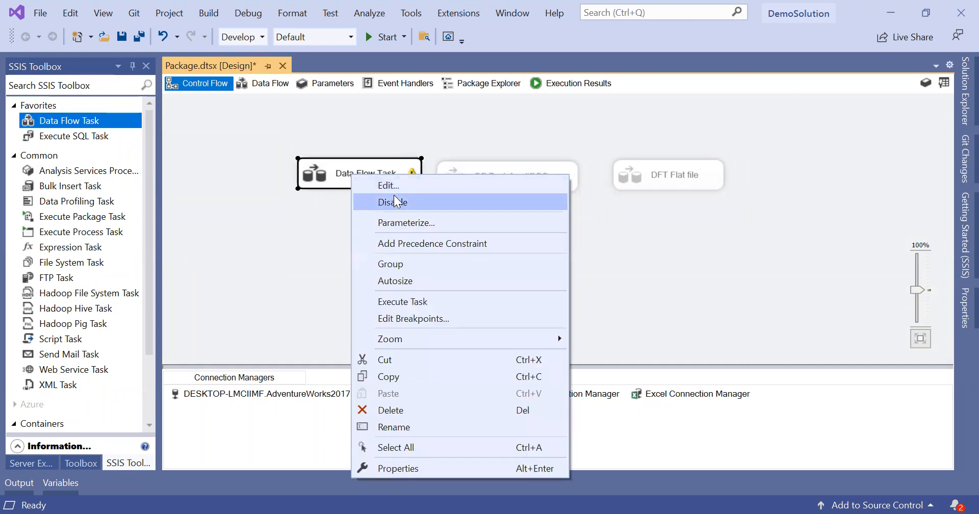
{"action": "left_click", "coordinate": [394, 199]}
Step: Rename the new task to 'Data Flow Task Type Casting Example'
{"action": "left_click", "coordinate": [436, 285]}
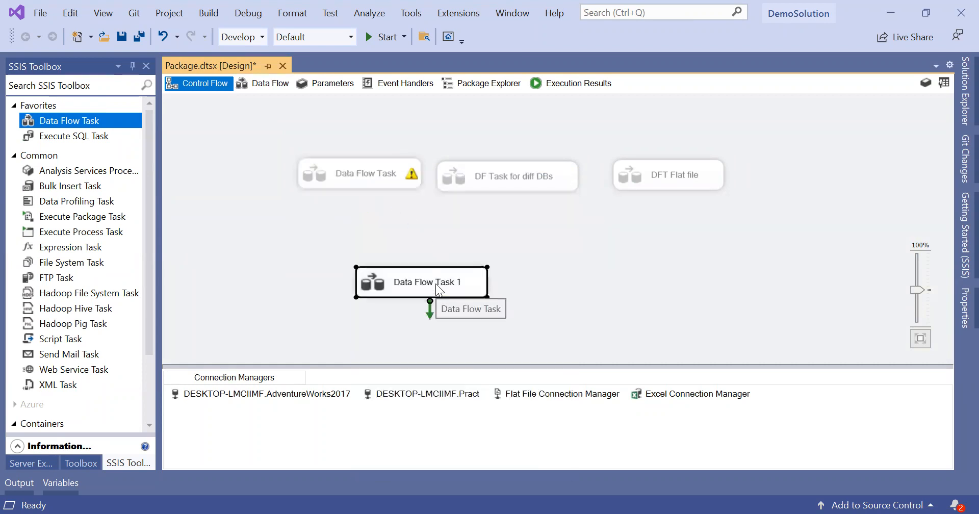
{"action": "double_click", "coordinate": [438, 289]}
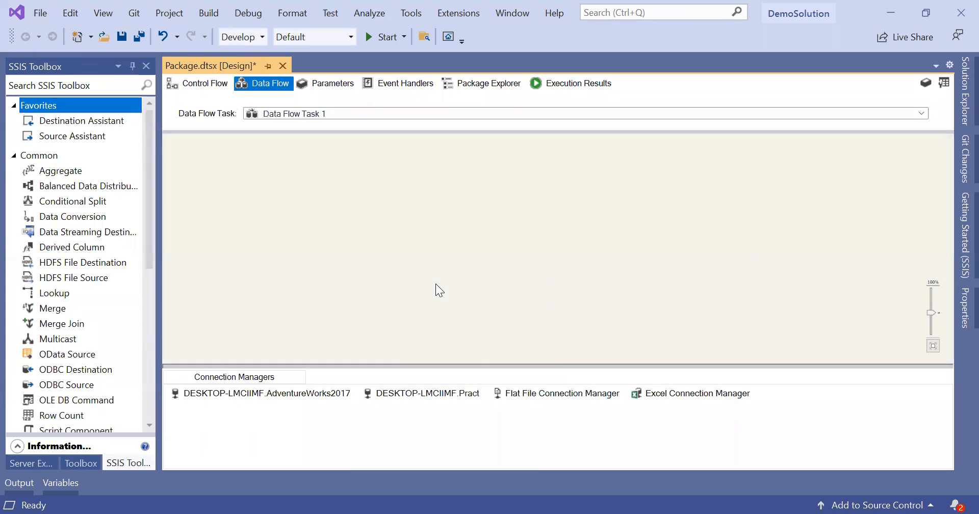
{"action": "left_click", "coordinate": [205, 90]}
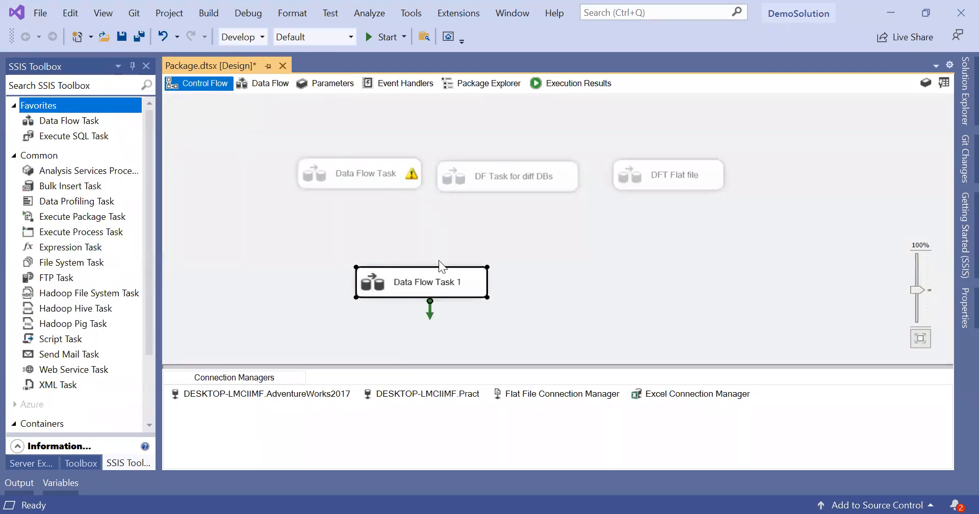
{"action": "left_click", "coordinate": [439, 282]}
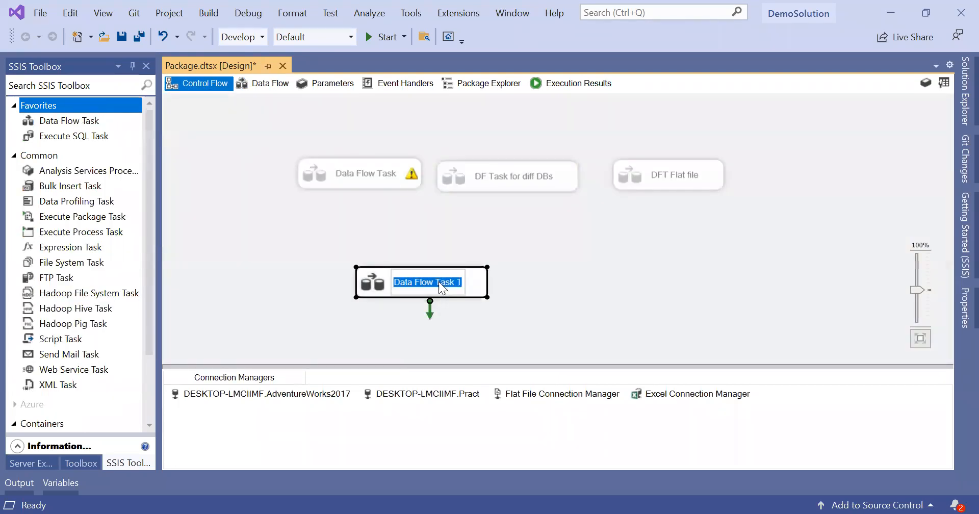
{"action": "key", "text": "Right"}
{"action": "key", "text": "BackSpace"}
{"action": "key", "text": "BackSpace"}
{"action": "key", "text": "BackSpace"}
{"action": "key", "text": "BackSpace"}
{"action": "key", "text": "BackSpace"}
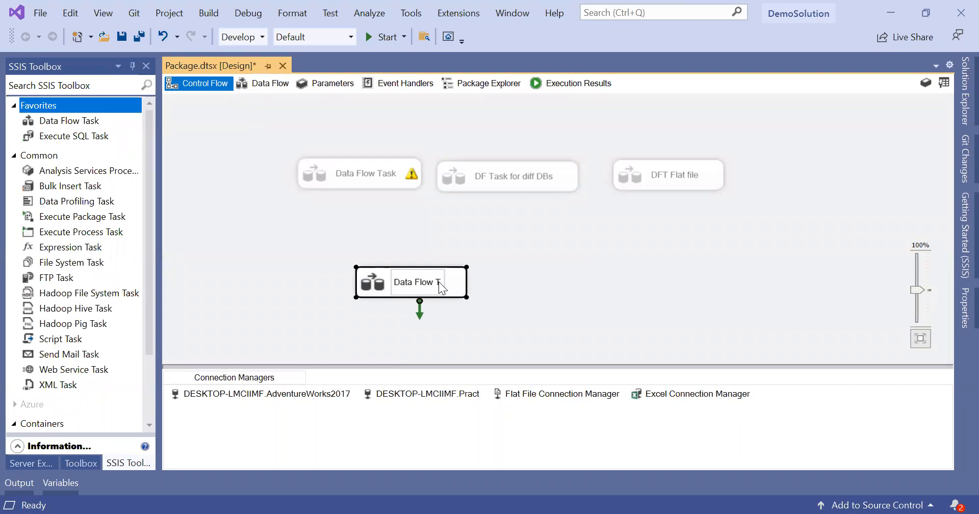
{"action": "type", "text": "ask"}
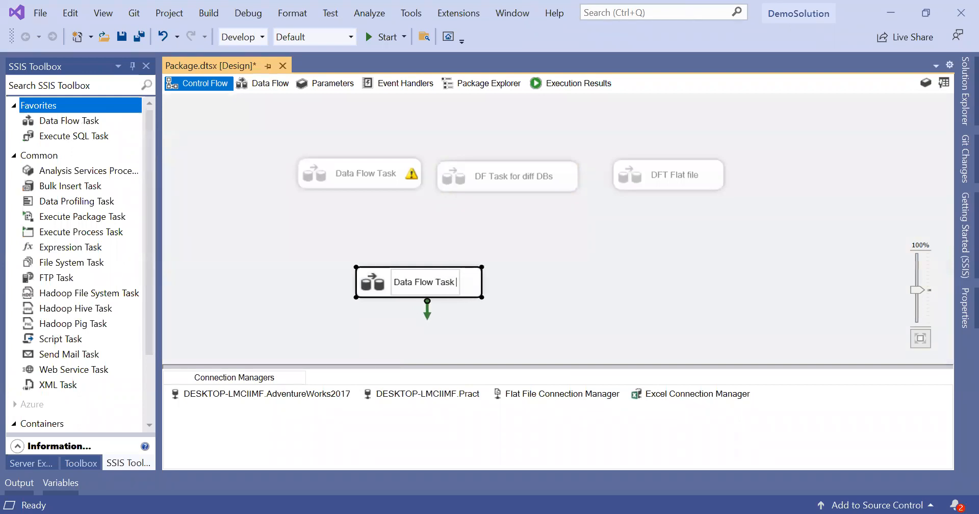
{"action": "type", "text": " Type C"}
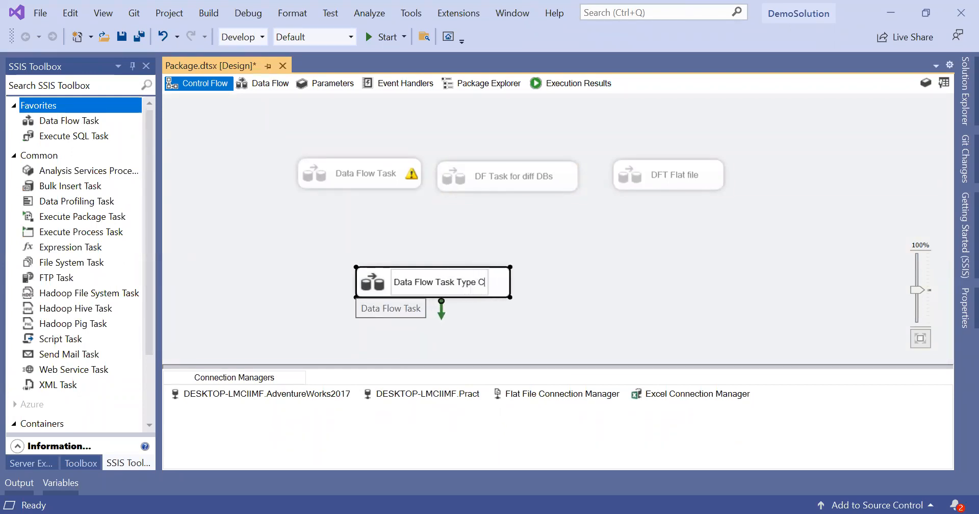
{"action": "type", "text": "asting "}
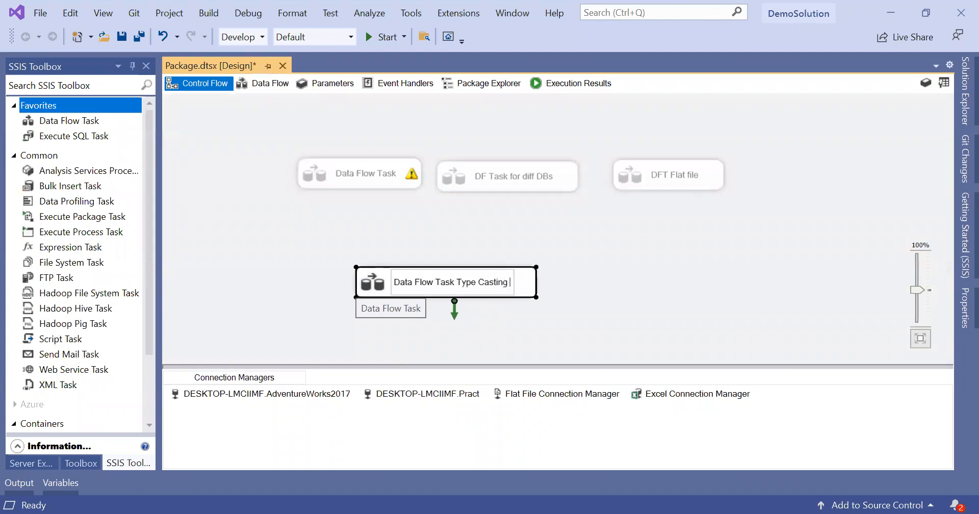
{"action": "type", "text": "Example"}
{"action": "key", "text": "Return"}
{"action": "left_click", "coordinate": [657, 305]}
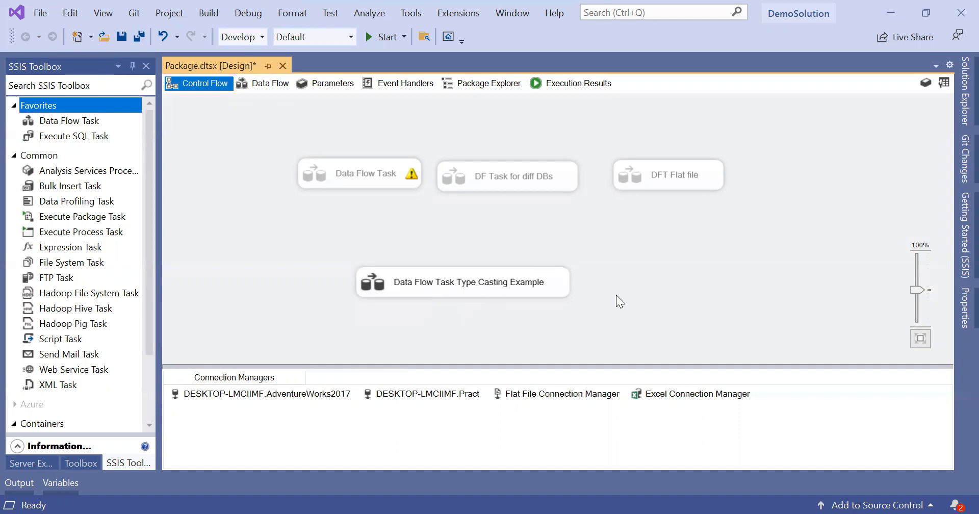
Step: Inside the Type Casting Example data flow, add an OLE DB Source using the AdventureWorks2017 connection
{"action": "double_click", "coordinate": [559, 282]}
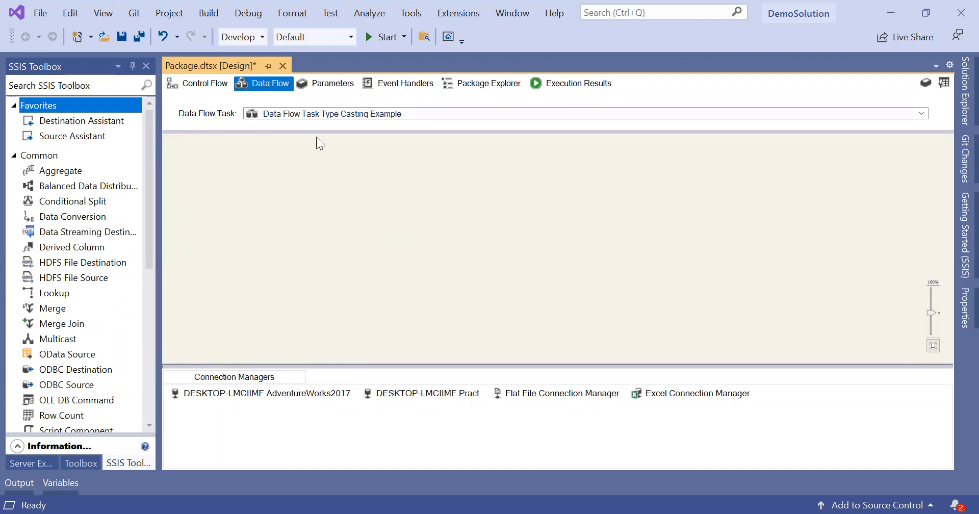
{"action": "left_click", "coordinate": [112, 120]}
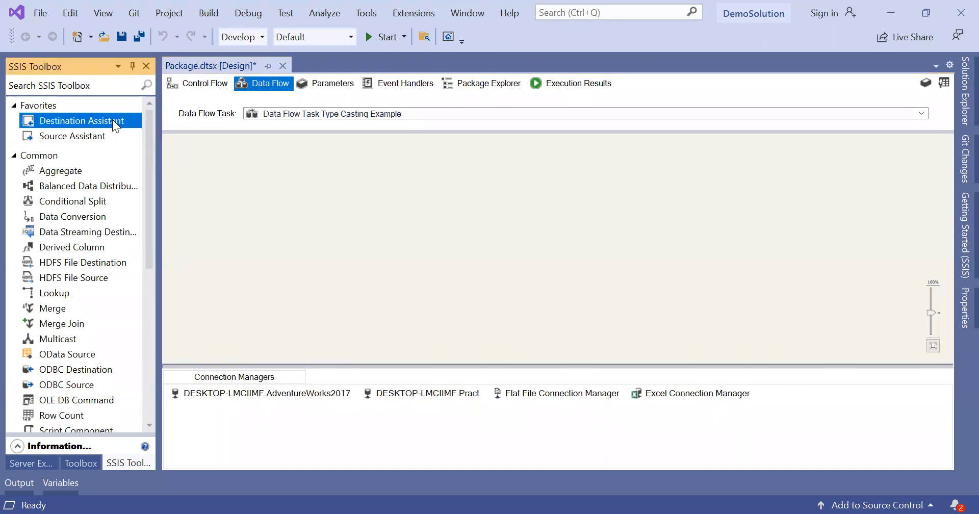
{"action": "left_click_drag", "start_coordinate": [93, 134], "coordinate": [444, 174]}
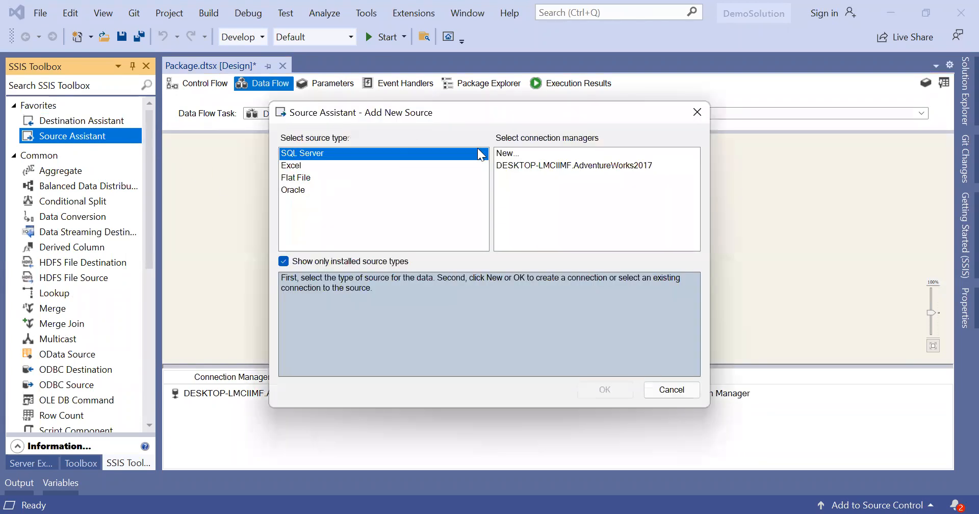
{"action": "left_click", "coordinate": [554, 168]}
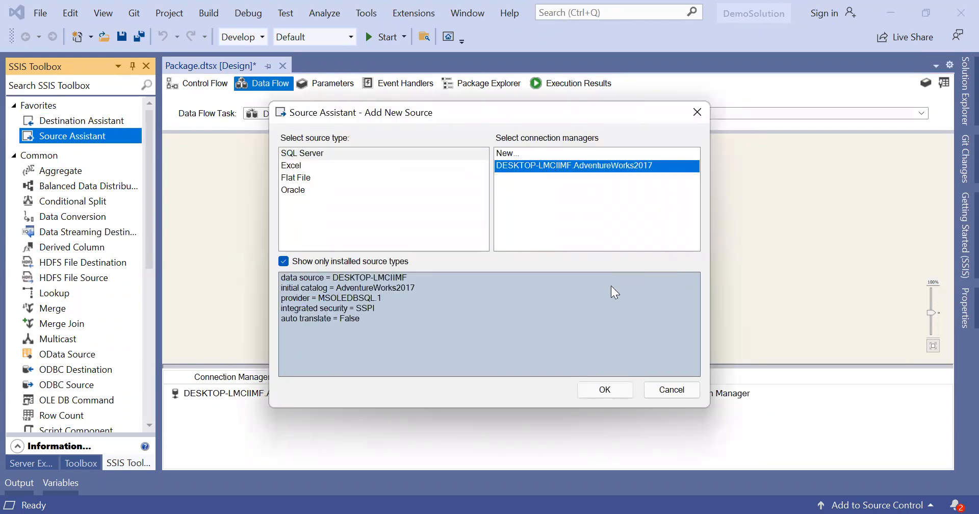
{"action": "left_click", "coordinate": [613, 390]}
Step: Add an OLE DB Destination on AdventureWorks2017 below it and connect the source to it
{"action": "left_click_drag", "start_coordinate": [71, 121], "coordinate": [480, 268]}
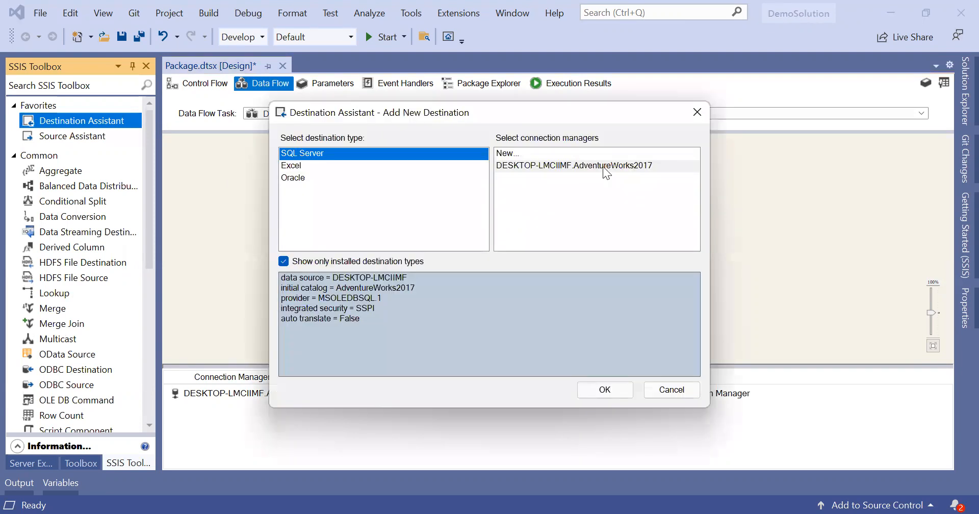
{"action": "left_click", "coordinate": [602, 168]}
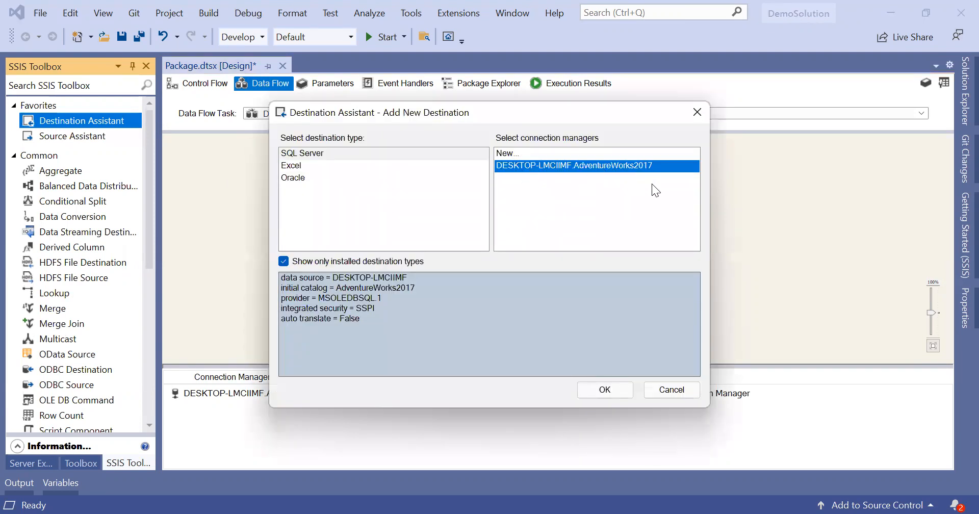
{"action": "left_click", "coordinate": [603, 389]}
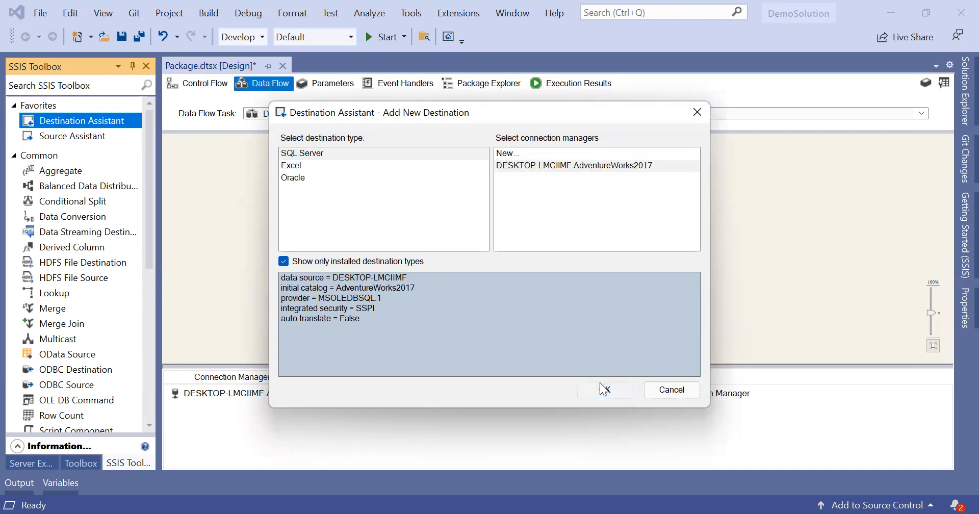
{"action": "left_click_drag", "start_coordinate": [524, 273], "coordinate": [485, 320]}
{"action": "left_click", "coordinate": [470, 193]}
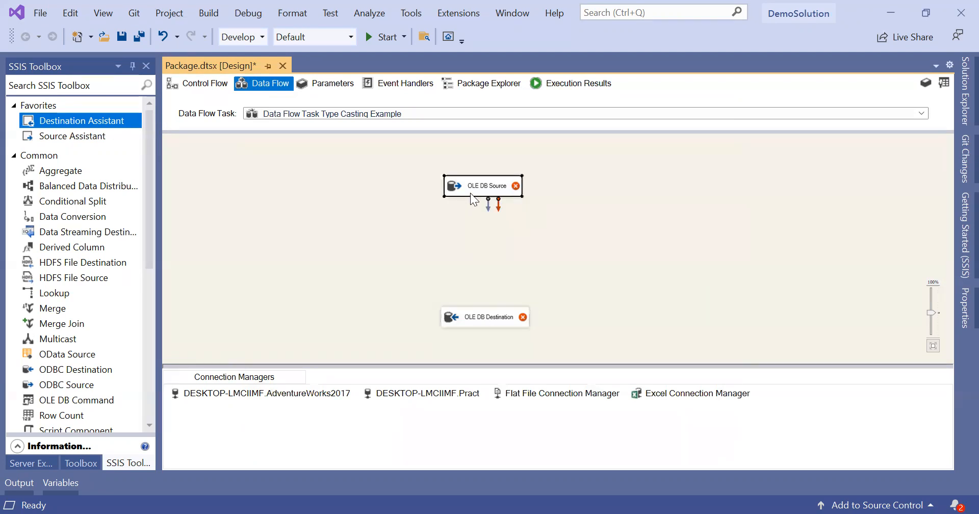
{"action": "left_click_drag", "start_coordinate": [491, 211], "coordinate": [484, 315]}
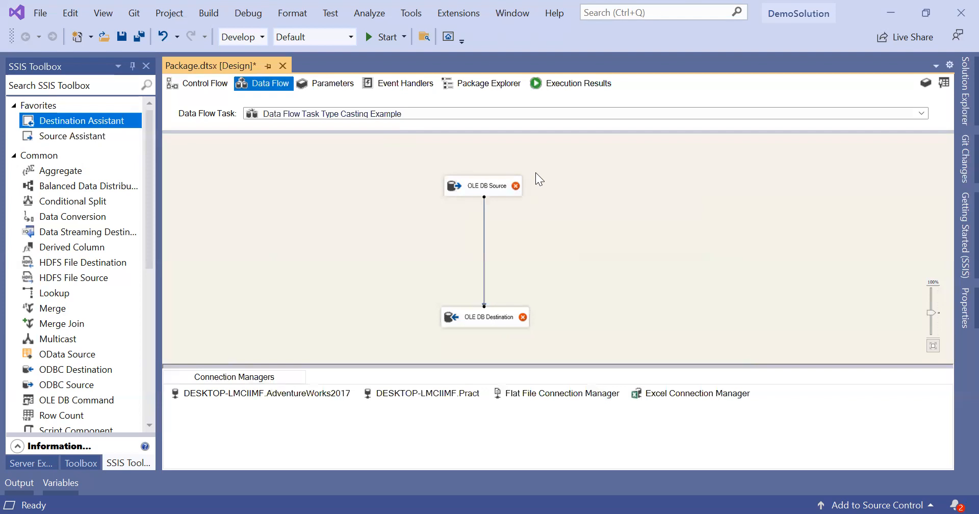
{"action": "mouse_move", "coordinate": [518, 188]}
Step: Select [Person].[Address] as the OLE DB Source's table
{"action": "left_click", "coordinate": [513, 193]}
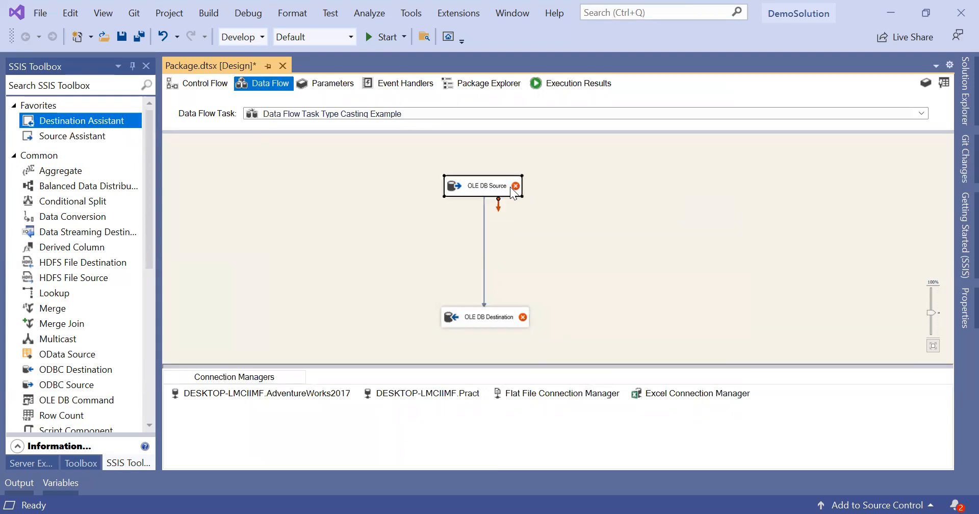
{"action": "double_click", "coordinate": [512, 192]}
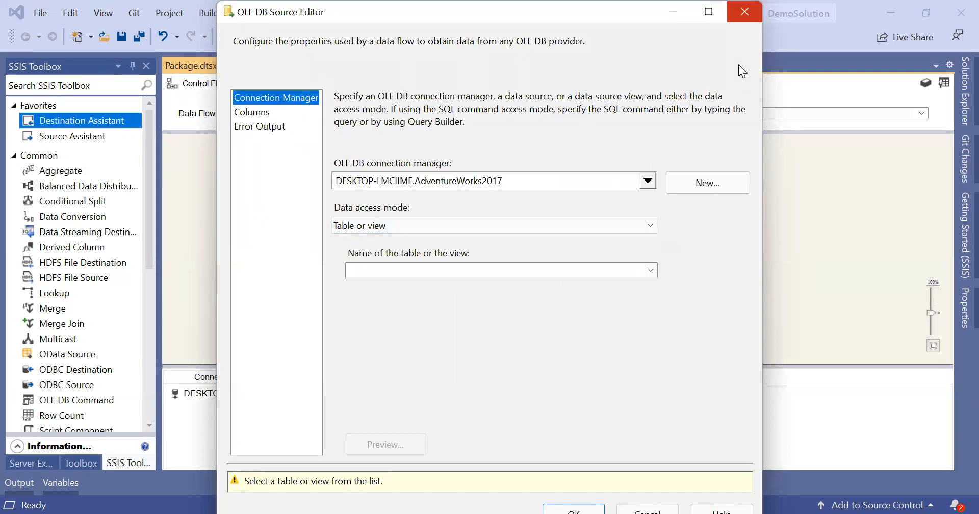
{"action": "left_click", "coordinate": [744, 11]}
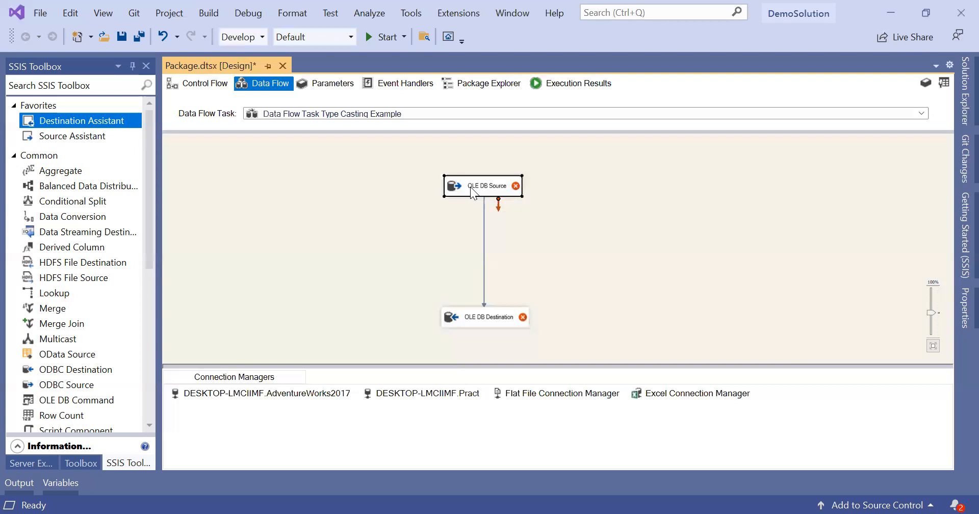
{"action": "double_click", "coordinate": [470, 187]}
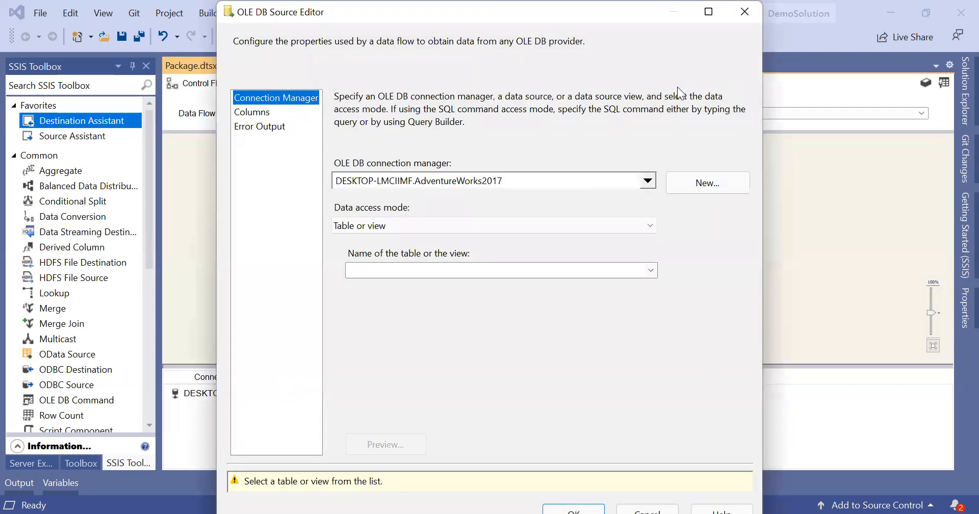
{"action": "left_click", "coordinate": [651, 272]}
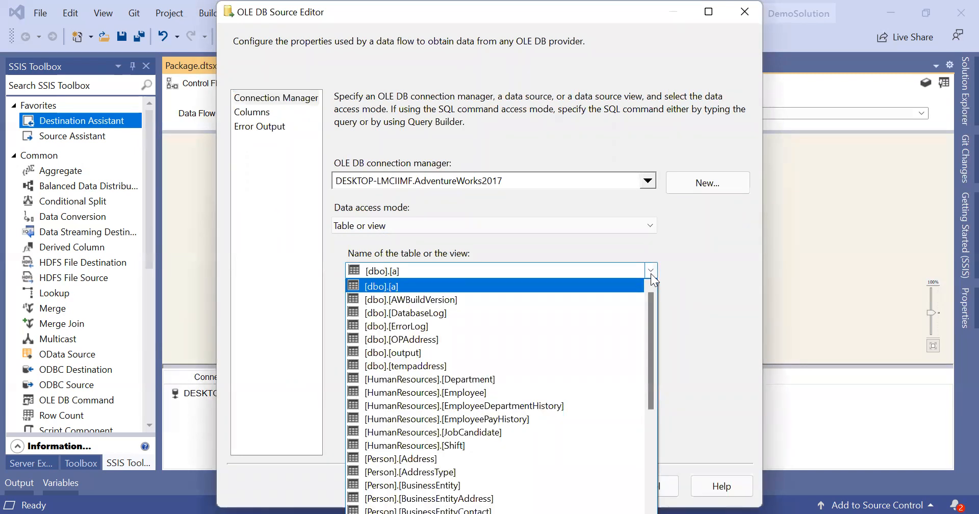
{"action": "left_click", "coordinate": [456, 458]}
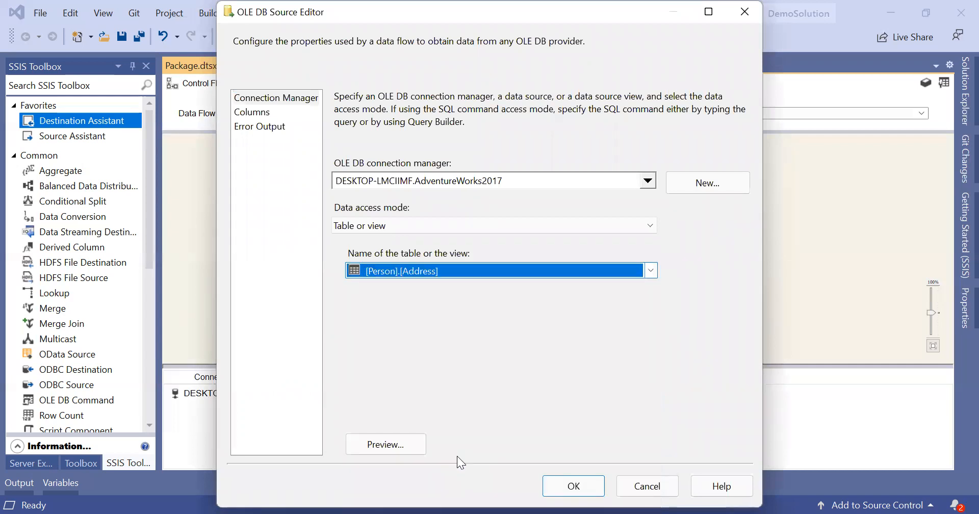
Step: Review the source's available columns, then confirm the source settings with OK
{"action": "left_click", "coordinate": [267, 113]}
{"action": "left_click", "coordinate": [268, 113]}
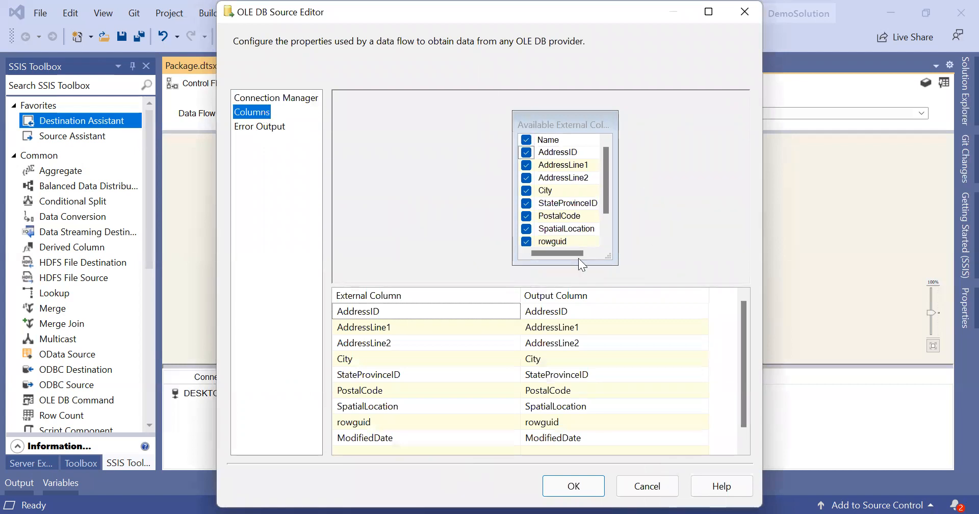
{"action": "left_click", "coordinate": [605, 240]}
{"action": "left_click", "coordinate": [605, 240]}
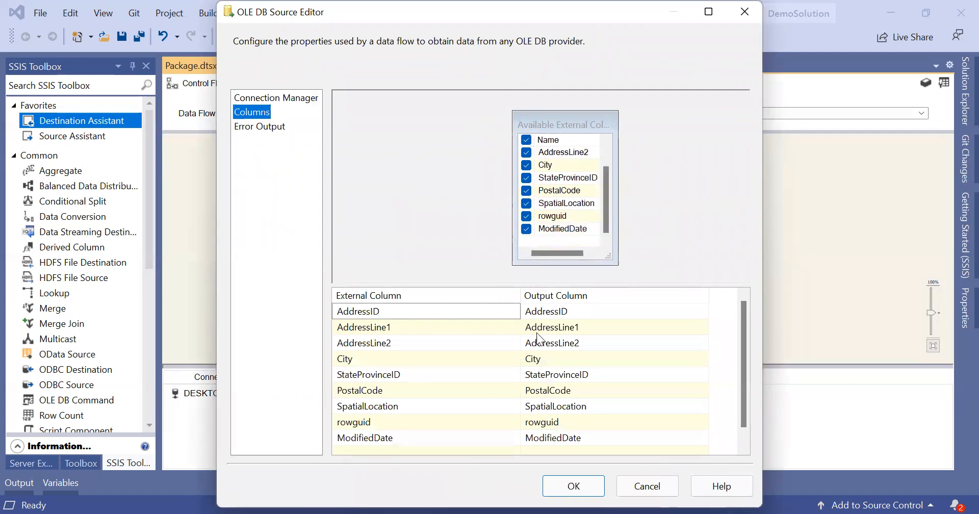
{"action": "scroll", "coordinate": [524, 395], "scroll_direction": "down", "scroll_amount": 1}
{"action": "scroll", "coordinate": [524, 395], "scroll_direction": "up", "scroll_amount": 1}
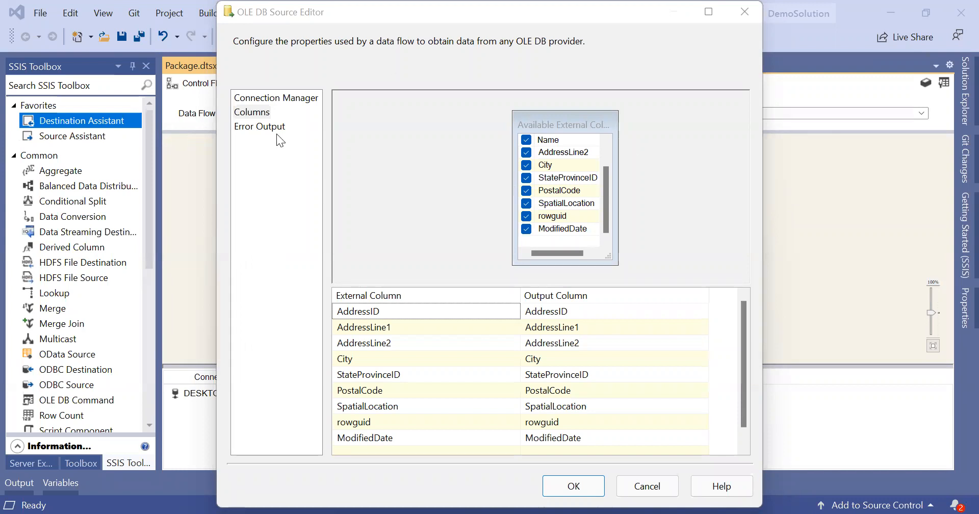
{"action": "left_click", "coordinate": [742, 402]}
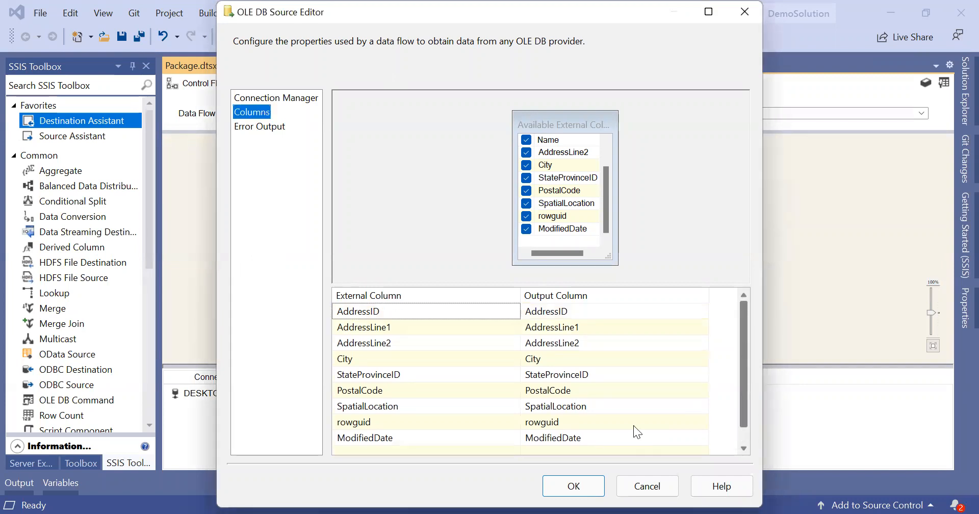
{"action": "left_click", "coordinate": [591, 484]}
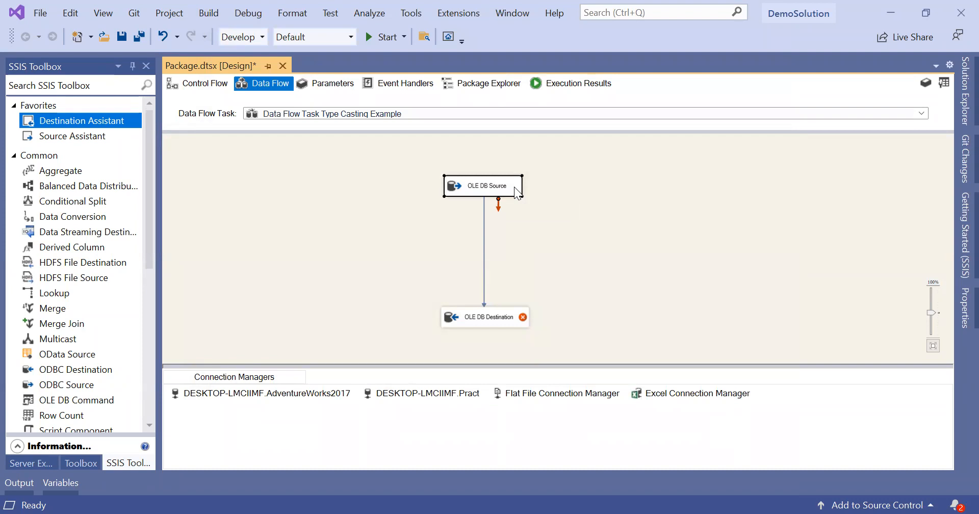
Step: Set the OLE DB Destination's target table to [dbo].[OPAddress]
{"action": "double_click", "coordinate": [488, 318]}
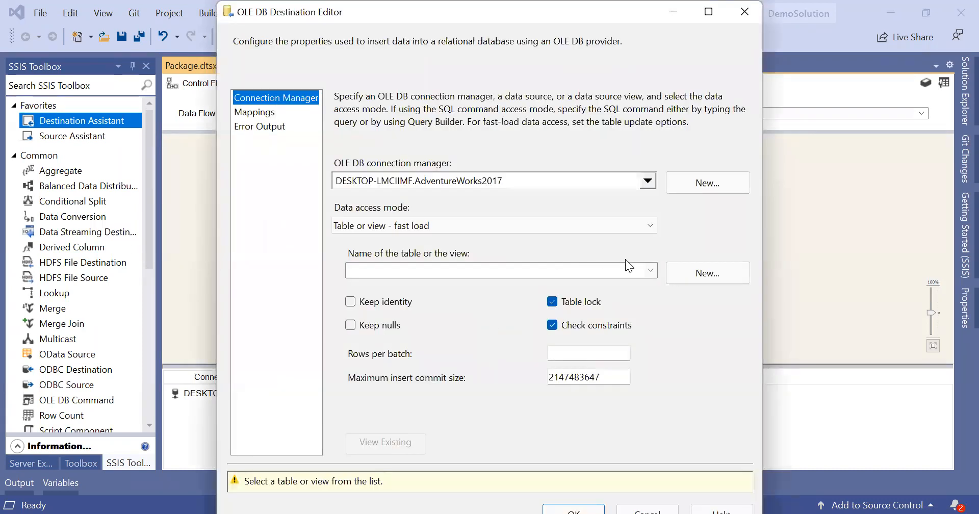
{"action": "left_click", "coordinate": [652, 270]}
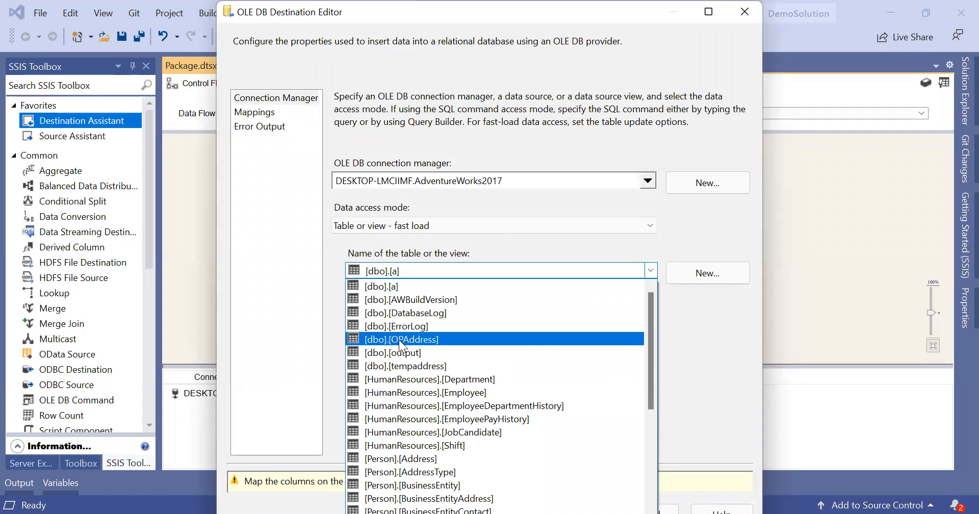
{"action": "left_click", "coordinate": [452, 338]}
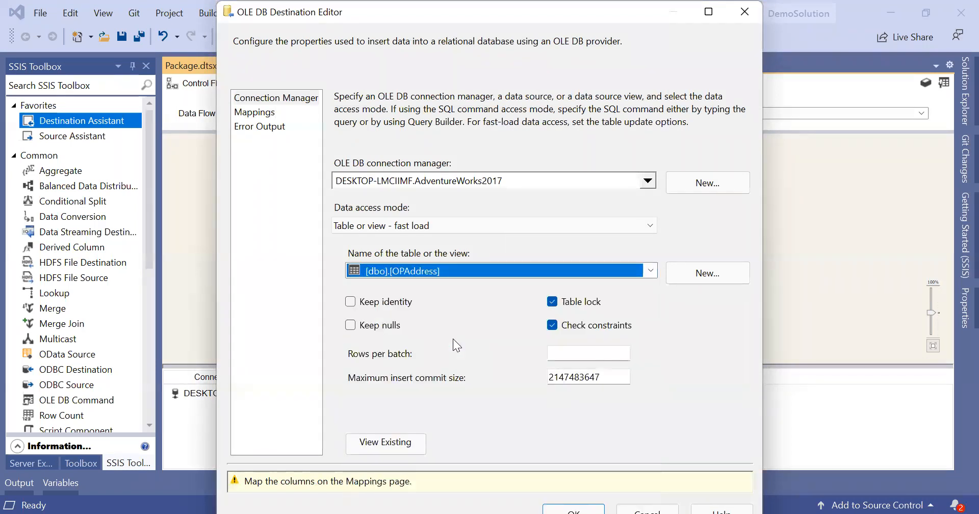
Step: Check that all nine input columns map to same-named OPAddress columns, then accept
{"action": "left_click", "coordinate": [259, 116]}
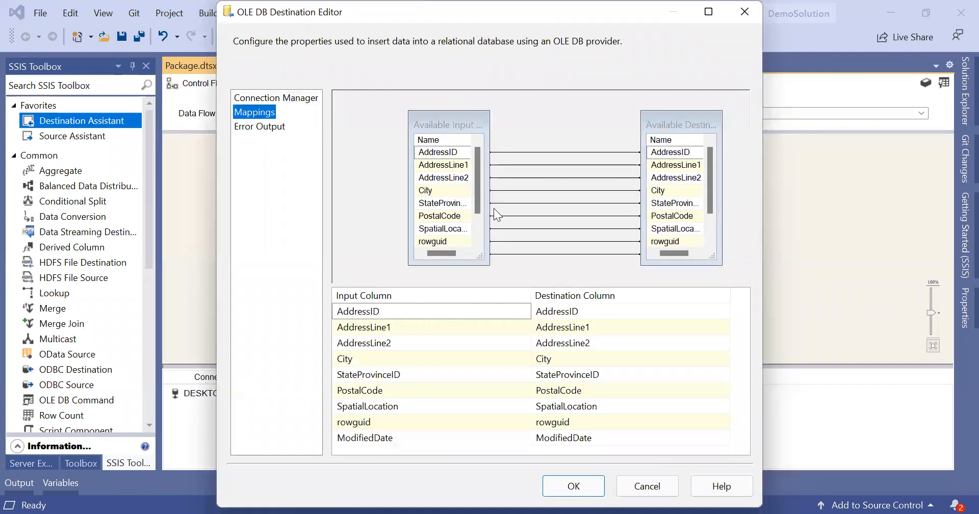
{"action": "left_click", "coordinate": [477, 238]}
{"action": "left_click", "coordinate": [476, 238]}
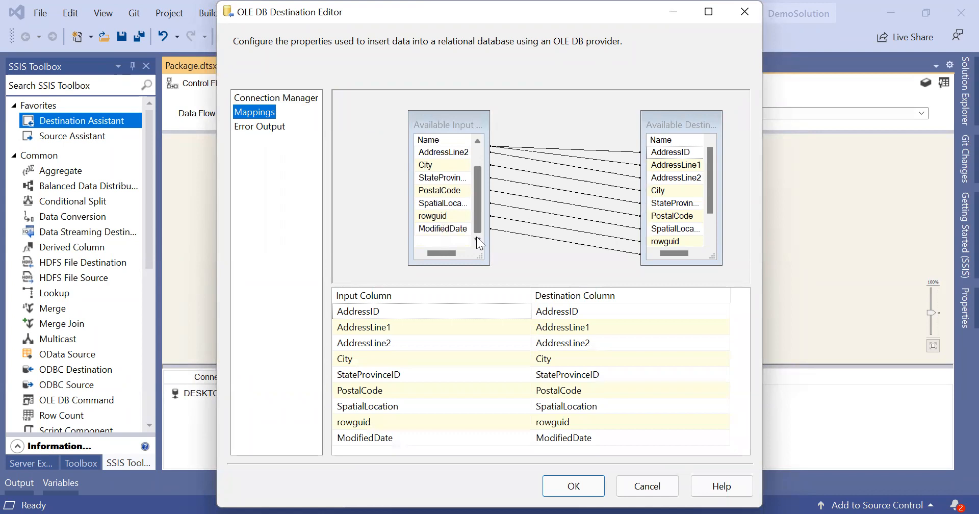
{"action": "scroll", "coordinate": [479, 189], "scroll_direction": "up", "scroll_amount": 1}
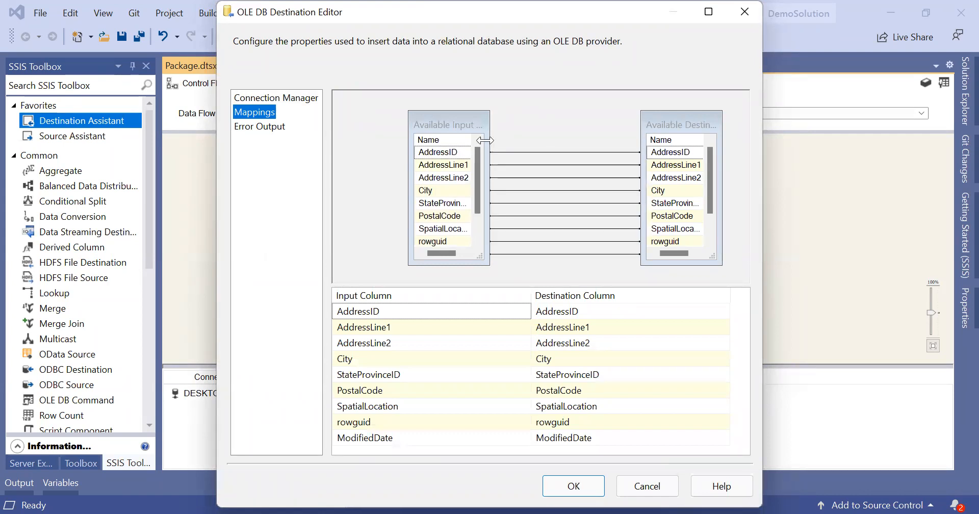
{"action": "left_click_drag", "start_coordinate": [486, 217], "coordinate": [548, 222]}
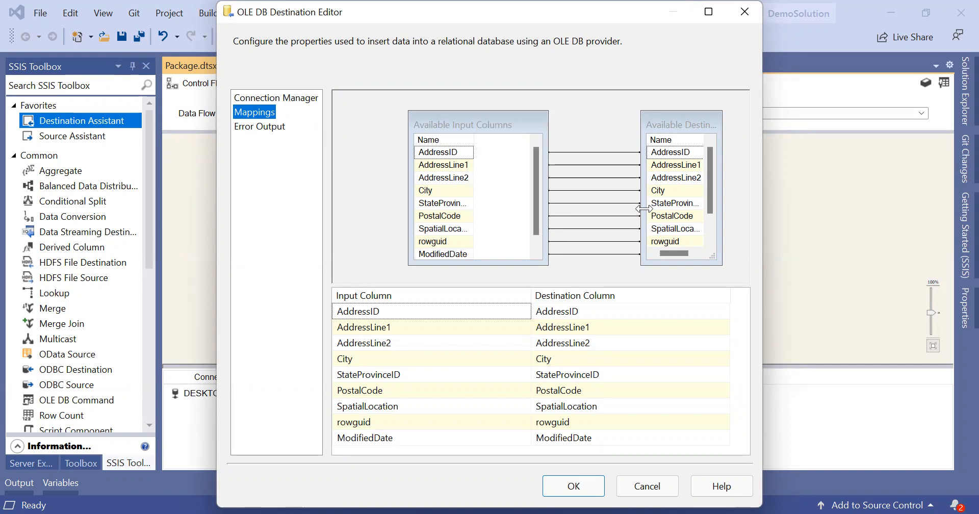
{"action": "left_click_drag", "start_coordinate": [643, 208], "coordinate": [595, 209]}
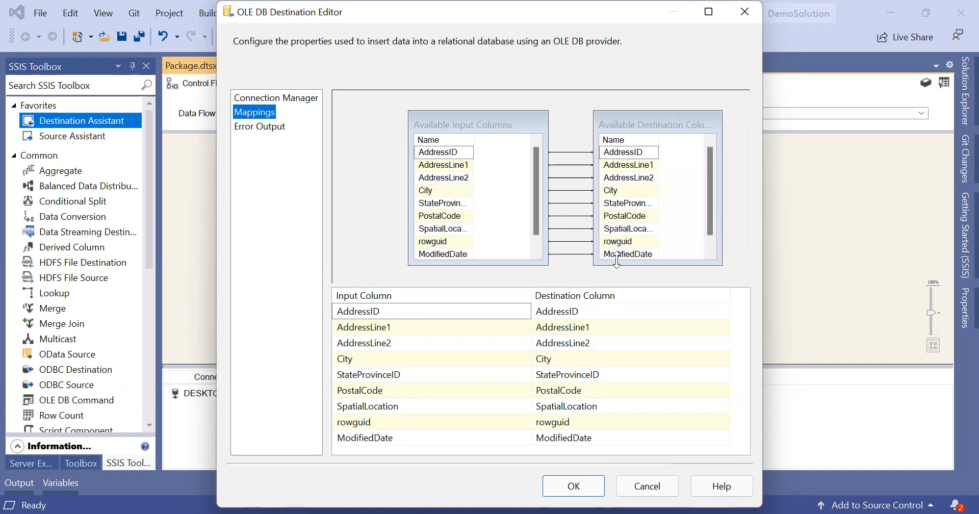
{"action": "left_click_drag", "start_coordinate": [620, 265], "coordinate": [630, 282]}
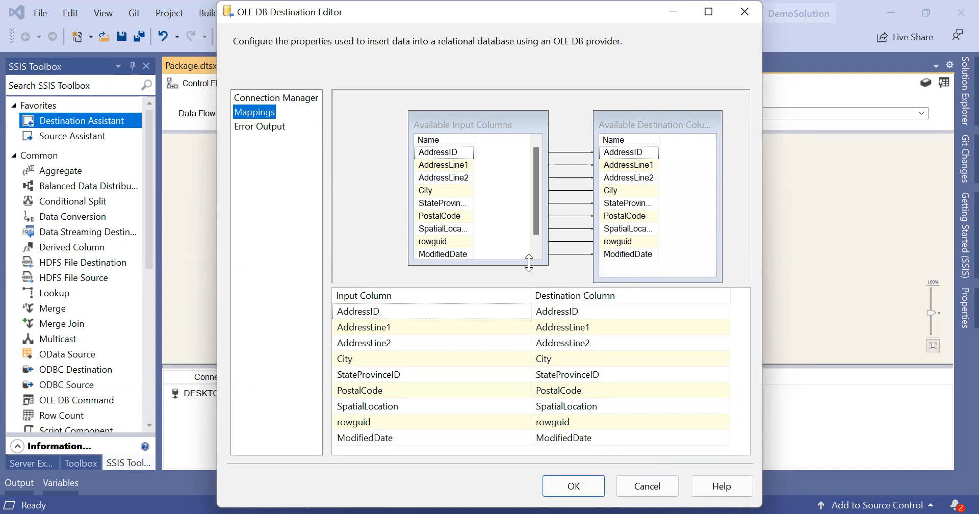
{"action": "left_click_drag", "start_coordinate": [532, 264], "coordinate": [534, 282]}
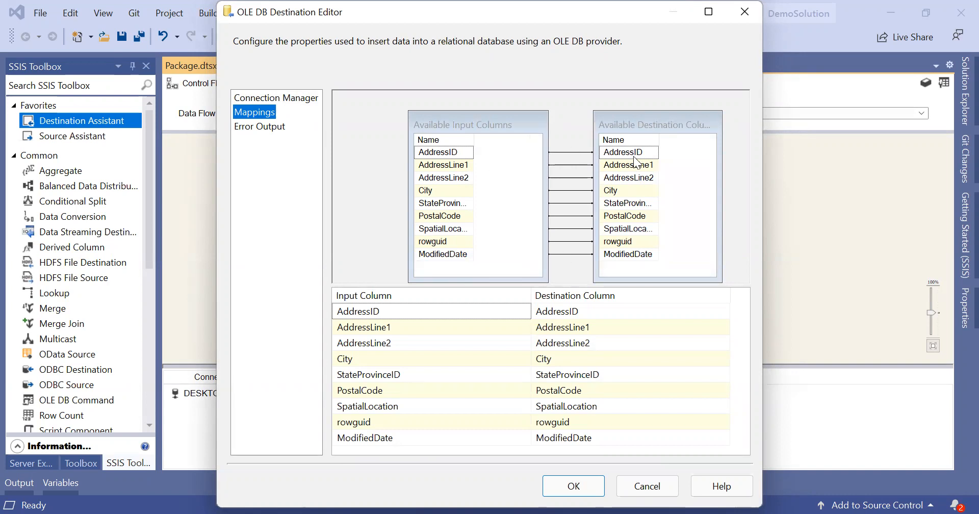
{"action": "mouse_move", "coordinate": [644, 254]}
{"action": "left_click", "coordinate": [495, 136]}
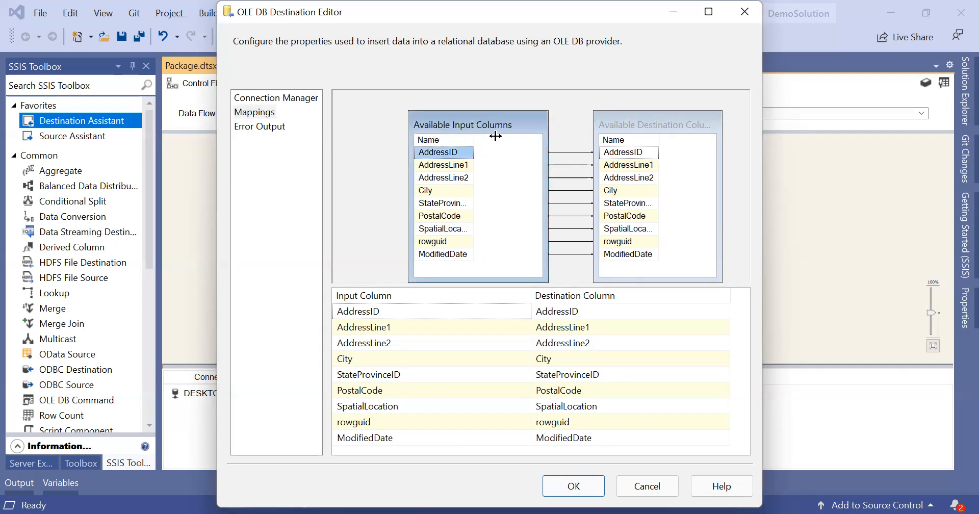
{"action": "left_click", "coordinate": [658, 135]}
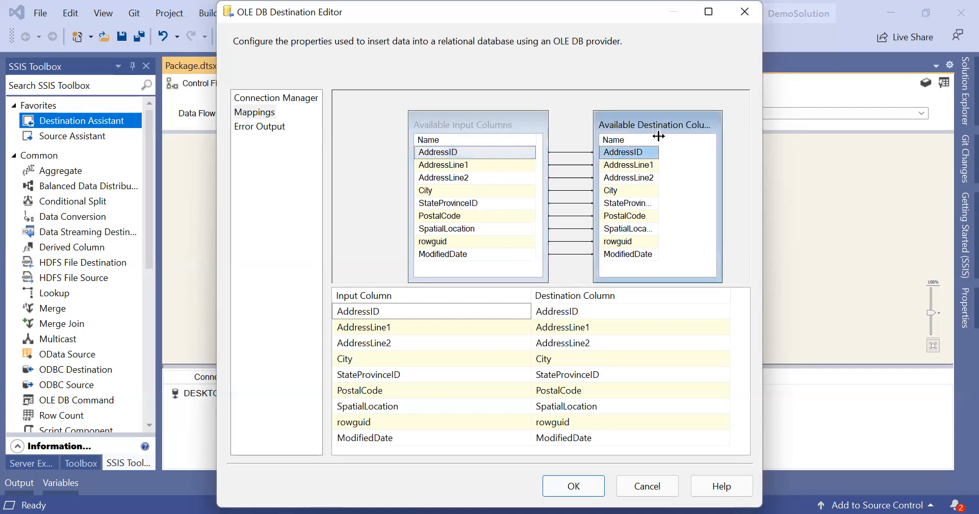
{"action": "left_click_drag", "start_coordinate": [658, 135], "coordinate": [732, 157]}
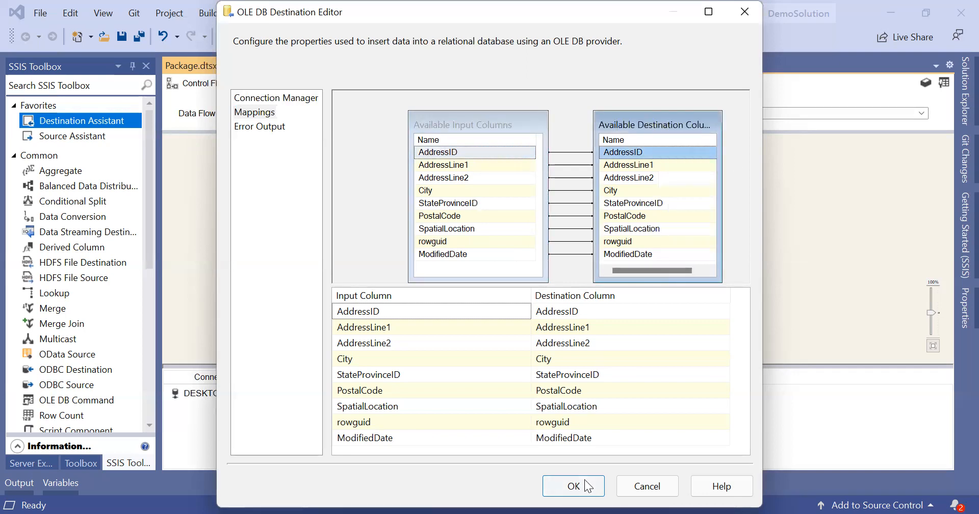
{"action": "mouse_move", "coordinate": [723, 306]}
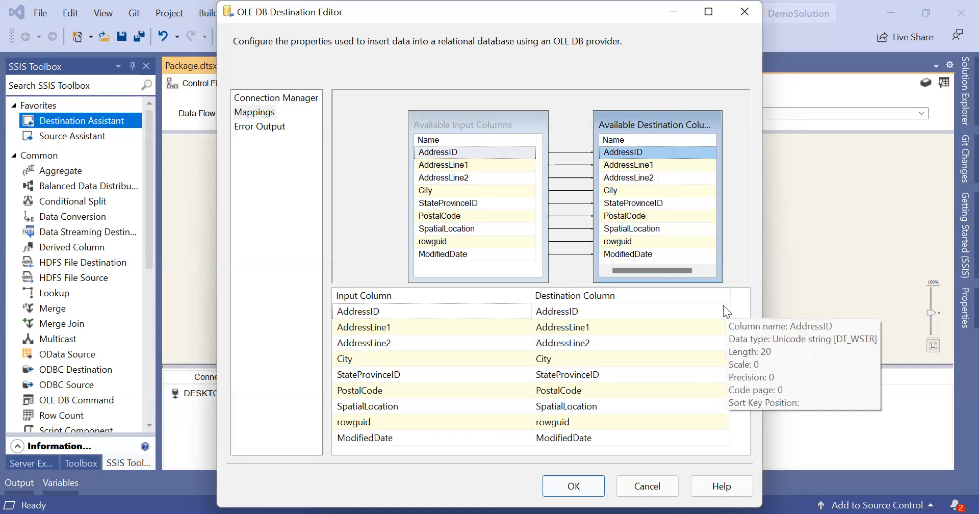
{"action": "left_click", "coordinate": [558, 487]}
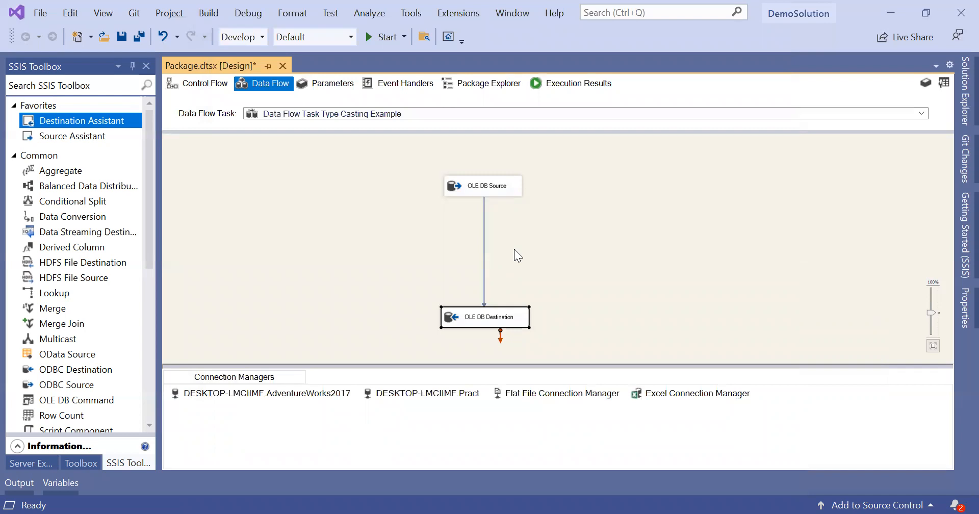
Step: Run the package, loading 19,614 rows from Person.Address into OPAddress
{"action": "left_click", "coordinate": [382, 40]}
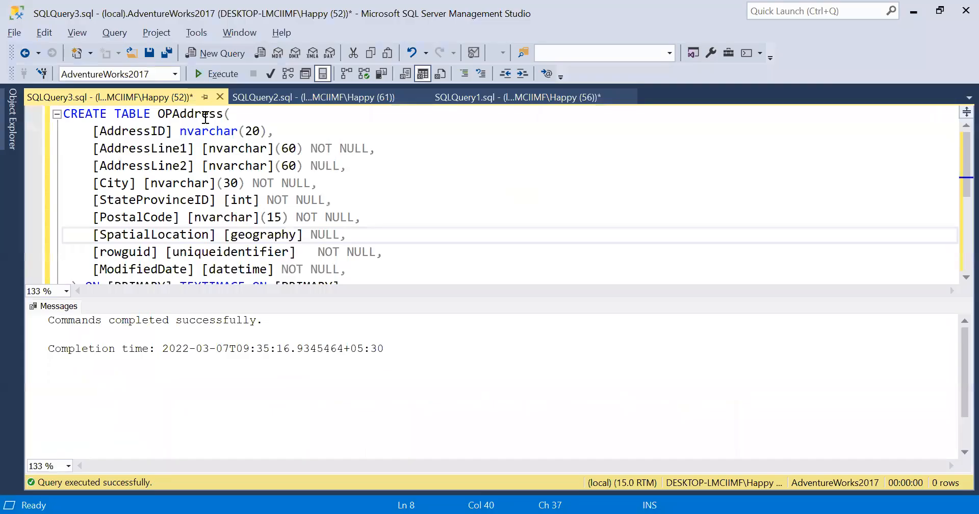
Step: Run 'select * from OPAddress' in a new query window
{"action": "double_click", "coordinate": [204, 116]}
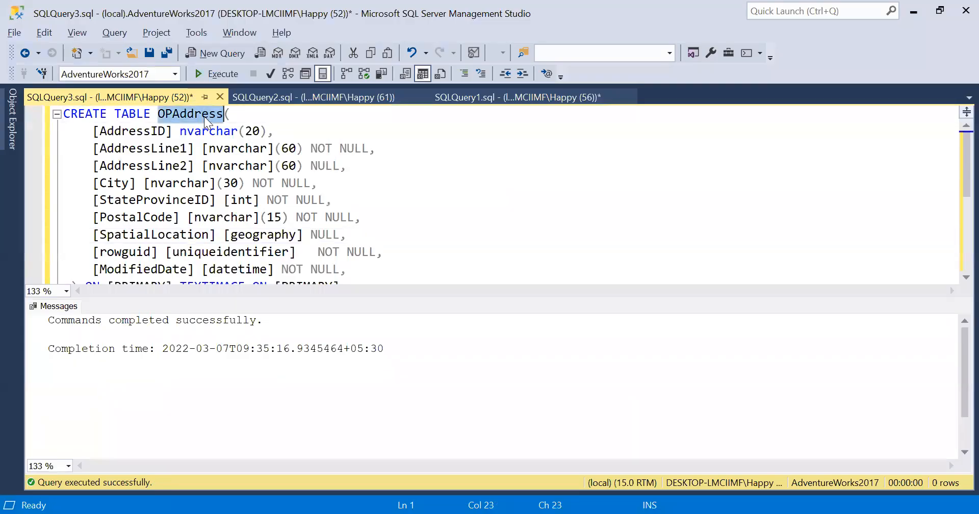
{"action": "left_click", "coordinate": [525, 222]}
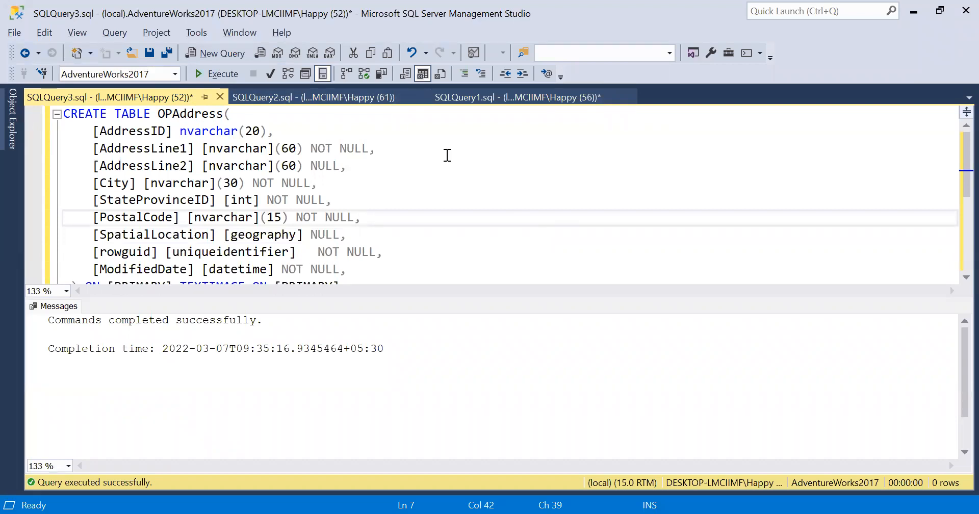
{"action": "key", "text": "ctrl+n"}
{"action": "type", "text": "OPAddress"}
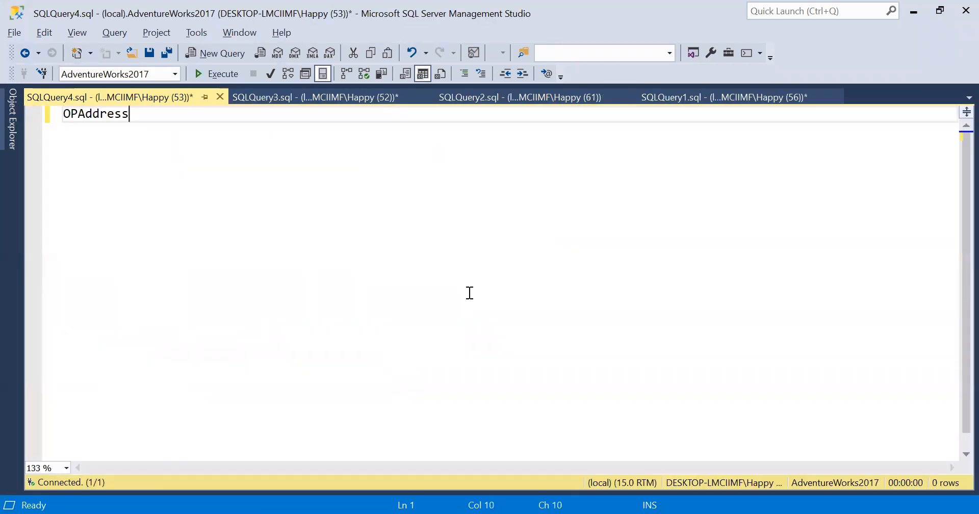
{"action": "key", "text": "Home"}
{"action": "type", "text": "select "}
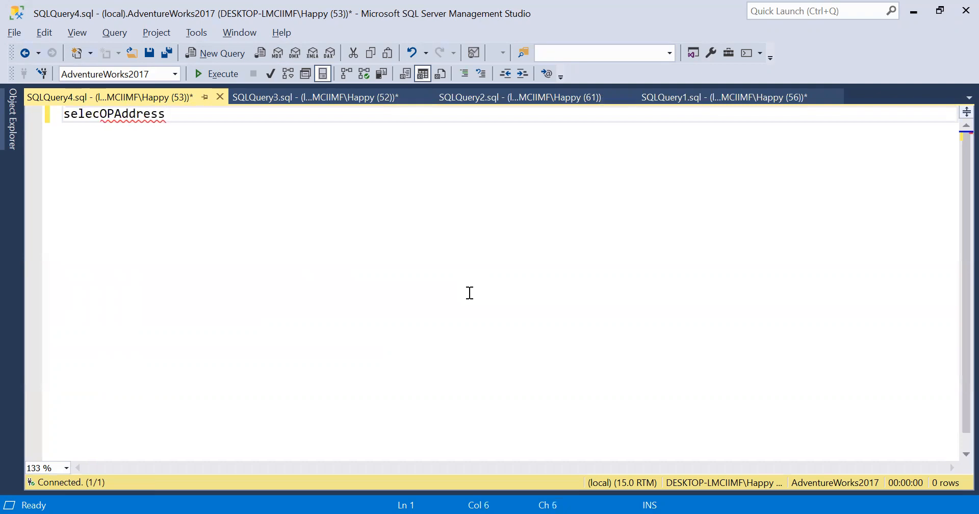
{"action": "type", "text": "* from"}
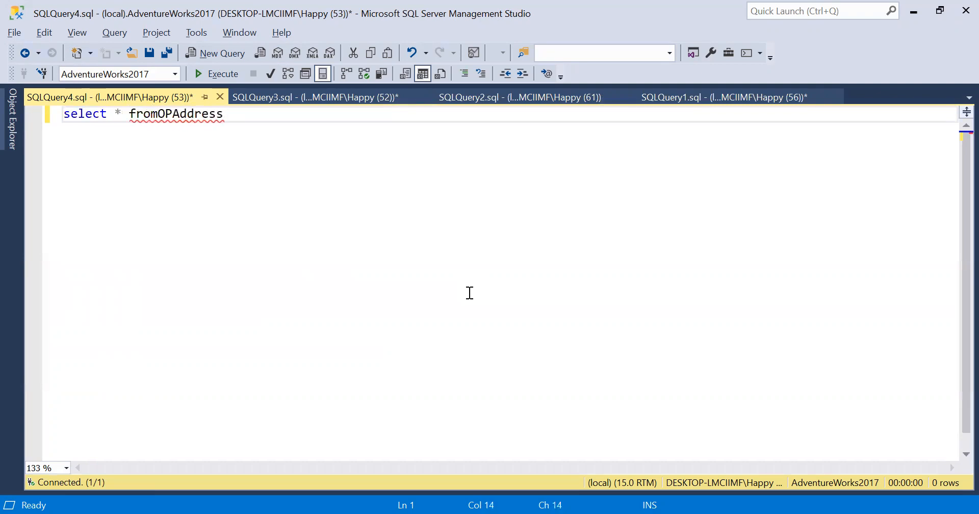
{"action": "key", "text": "F5"}
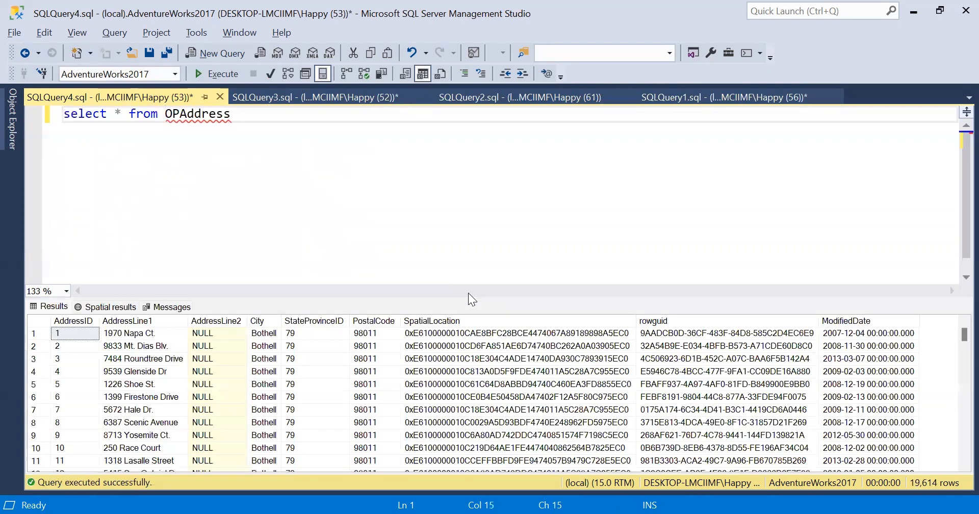
Step: Look over the results, then switch to the CREATE TABLE OPAddress script
{"action": "scroll", "coordinate": [623, 372], "scroll_direction": "down", "scroll_amount": 9}
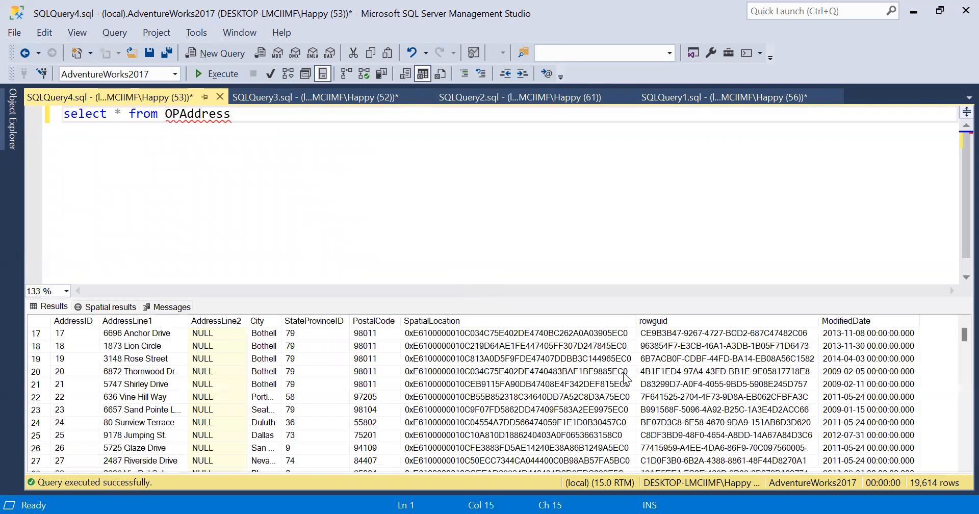
{"action": "scroll", "coordinate": [623, 372], "scroll_direction": "up", "scroll_amount": 9}
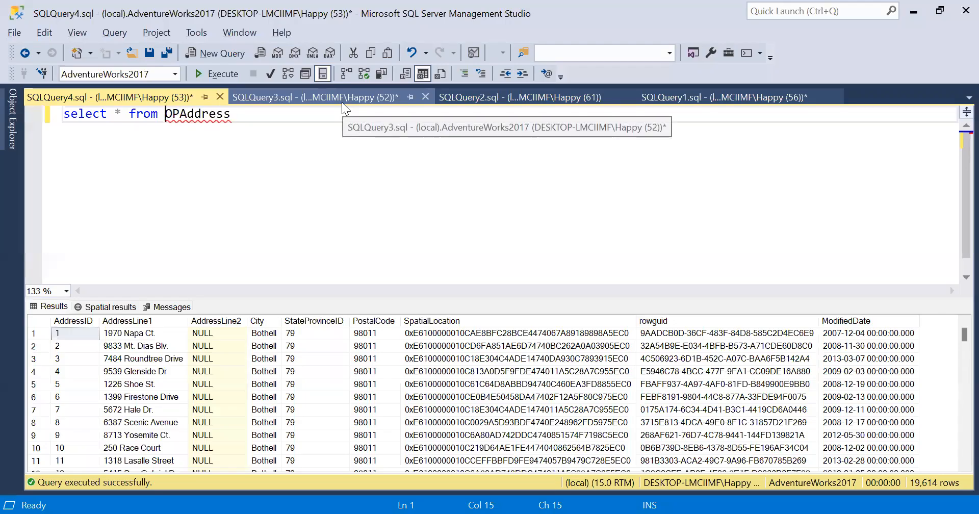
{"action": "left_click", "coordinate": [341, 98]}
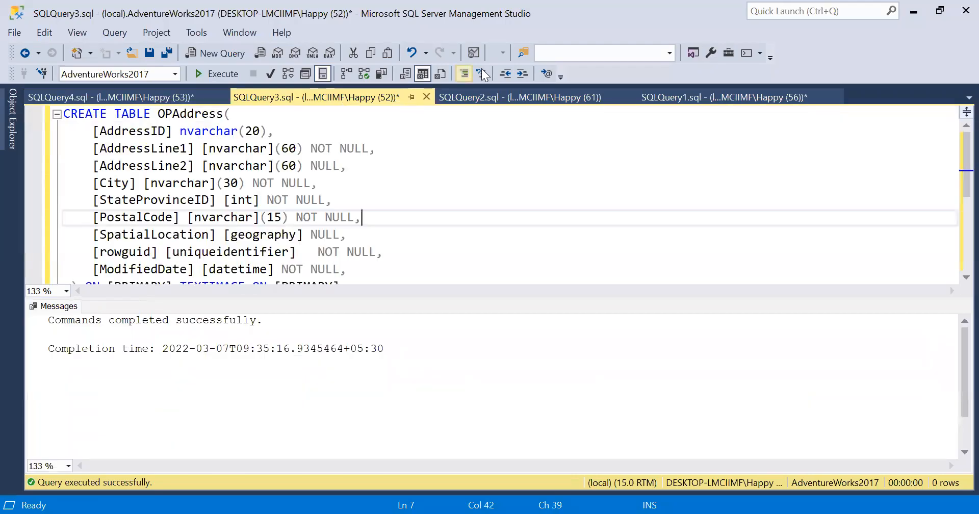
Step: Compare AddressID as int in [Person].[Address] with nvarchar(20) in OPAddress
{"action": "left_click", "coordinate": [498, 98]}
{"action": "left_click_drag", "start_coordinate": [159, 131], "coordinate": [290, 131]}
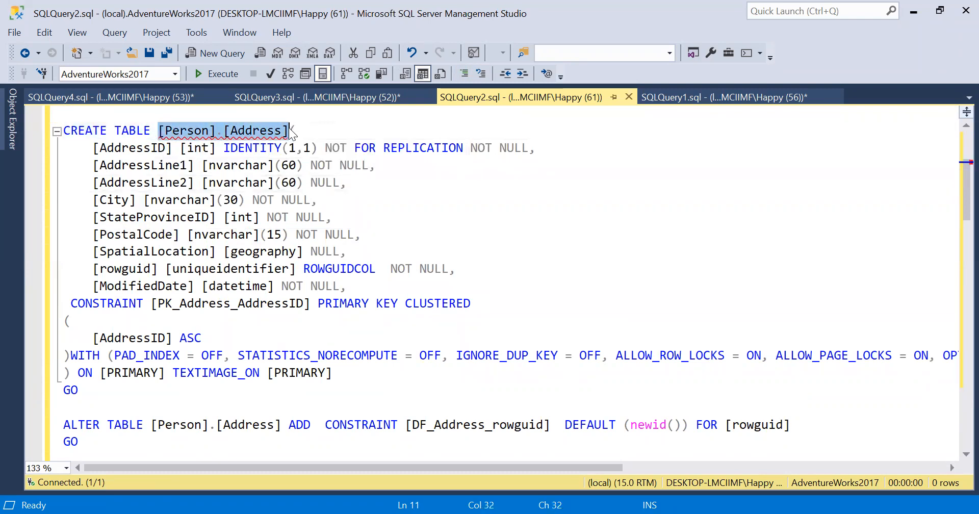
{"action": "left_click_drag", "start_coordinate": [179, 147], "coordinate": [217, 149]}
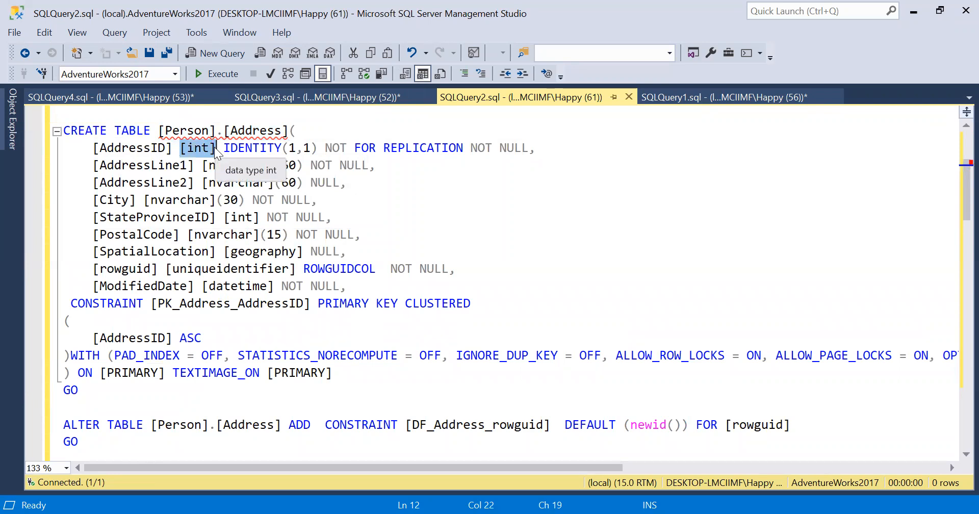
{"action": "left_click", "coordinate": [292, 99]}
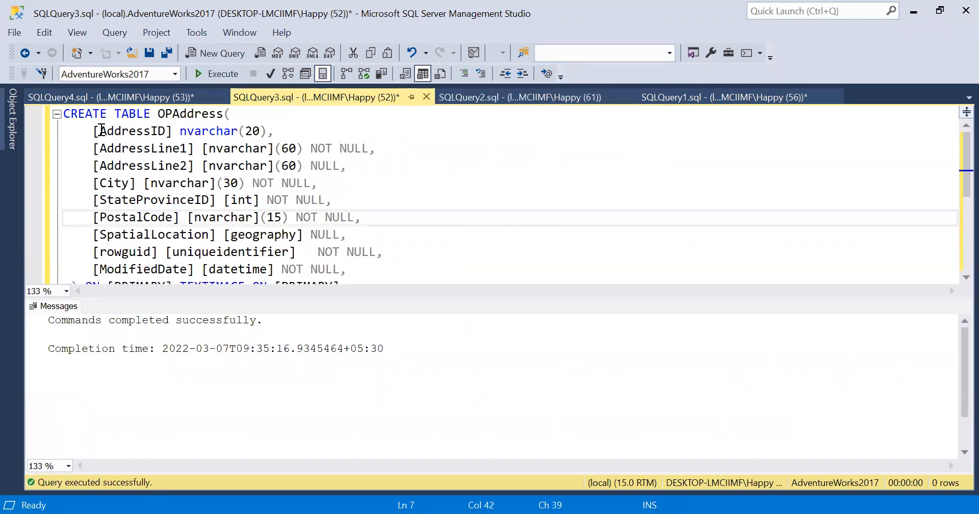
{"action": "left_click_drag", "start_coordinate": [96, 131], "coordinate": [268, 128]}
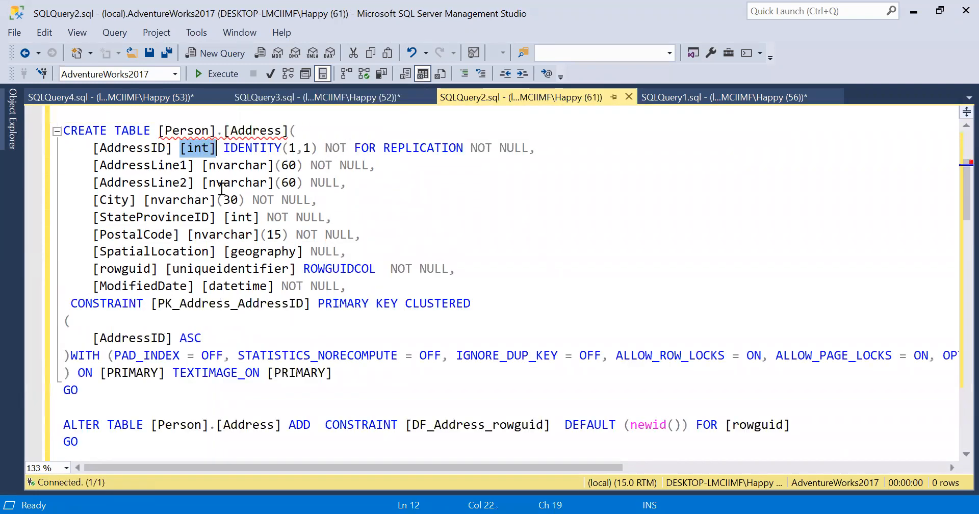
{"action": "double_click", "coordinate": [132, 150]}
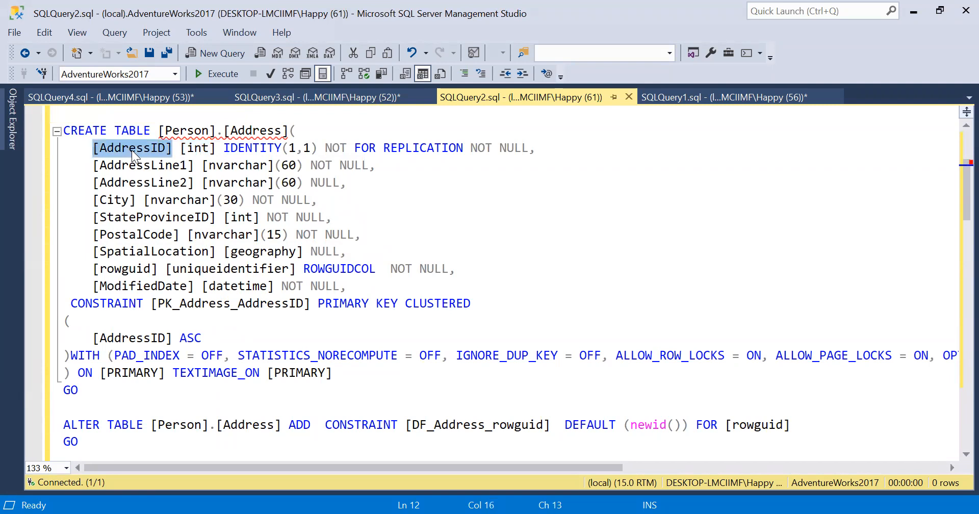
{"action": "left_click", "coordinate": [340, 96]}
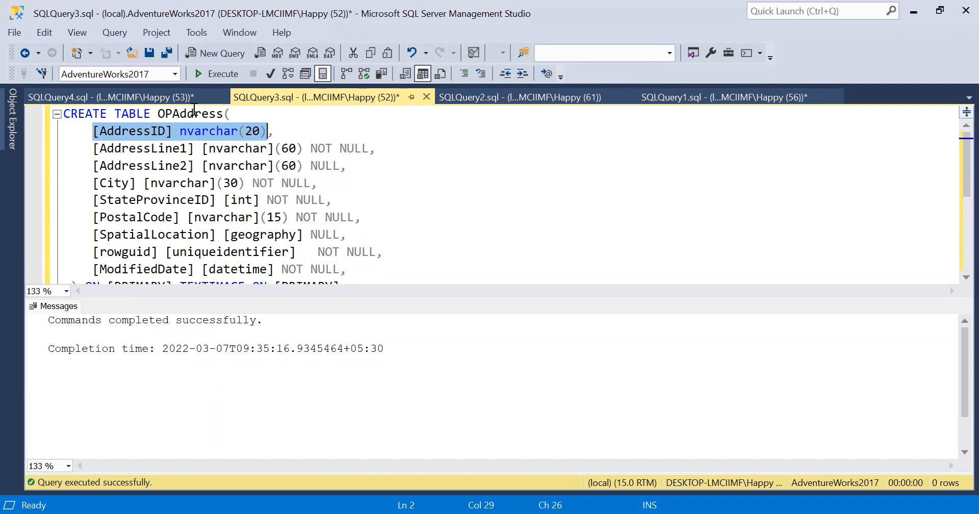
Step: Re-run 'select * from OPAddress' showing 19,614 rows, and minimise SSMS
{"action": "left_click", "coordinate": [181, 98]}
{"action": "key", "text": "End"}
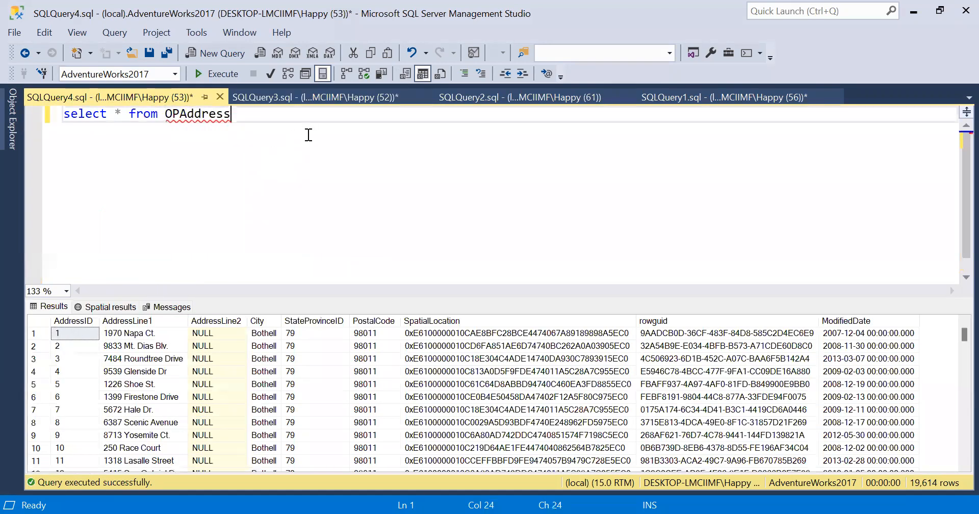
{"action": "key", "text": "F5"}
{"action": "left_click", "coordinate": [339, 372]}
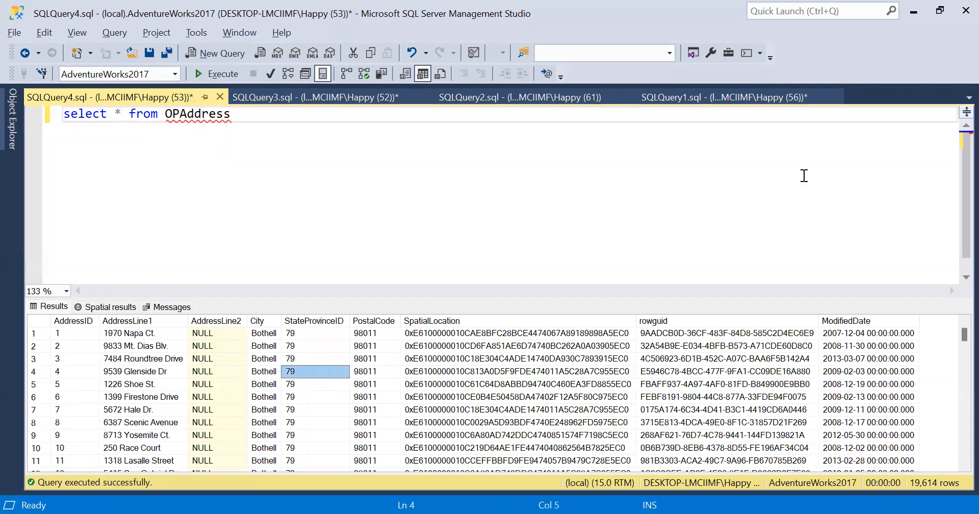
{"action": "left_click", "coordinate": [909, 15]}
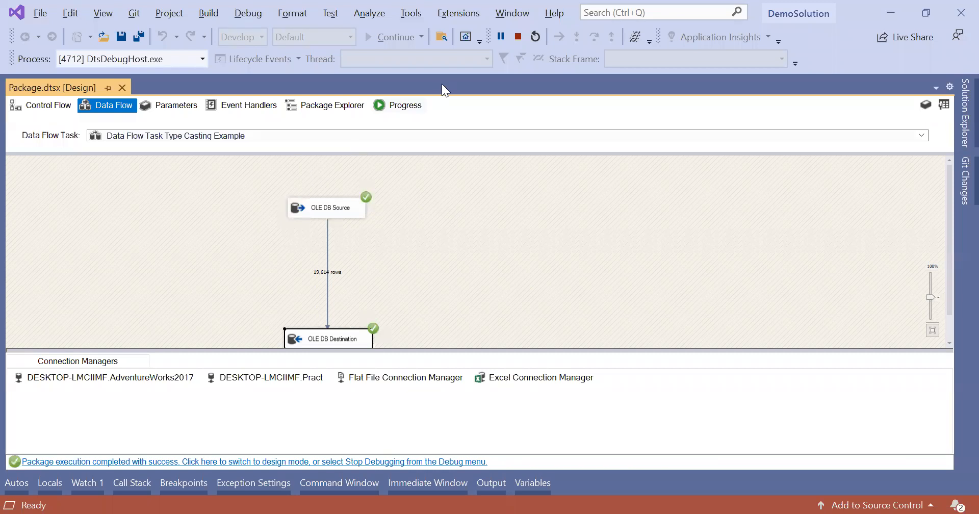
Step: Stop the package run and open the OLE DB Source's Advanced Editor
{"action": "left_click", "coordinate": [517, 35]}
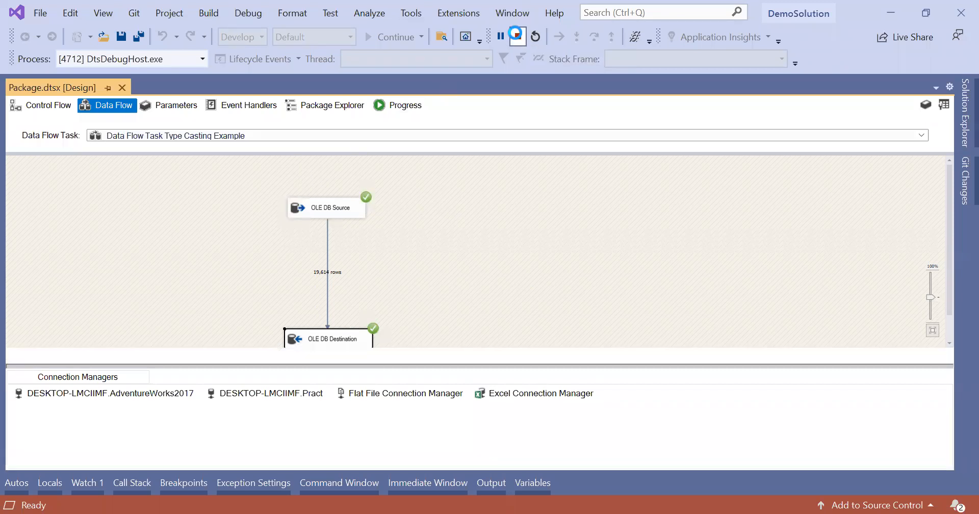
{"action": "left_click", "coordinate": [471, 188]}
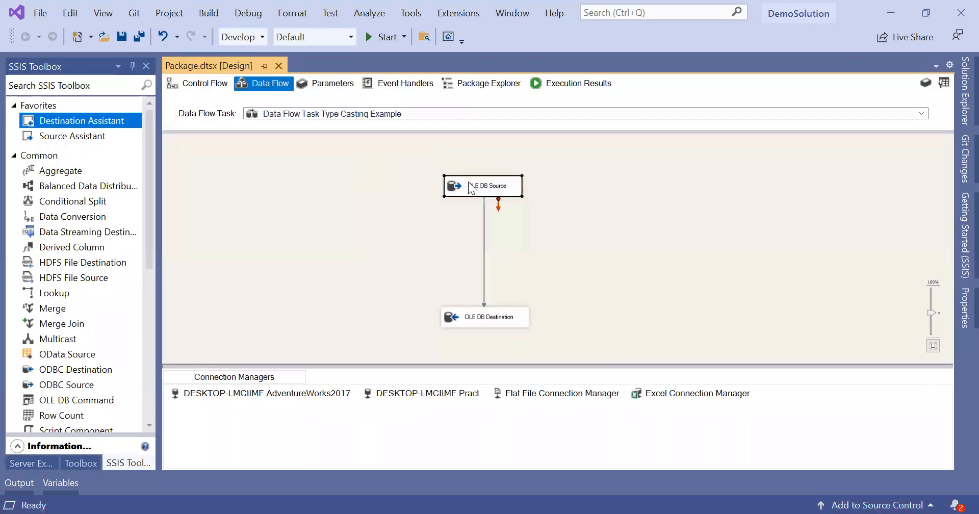
{"action": "right_click", "coordinate": [471, 188]}
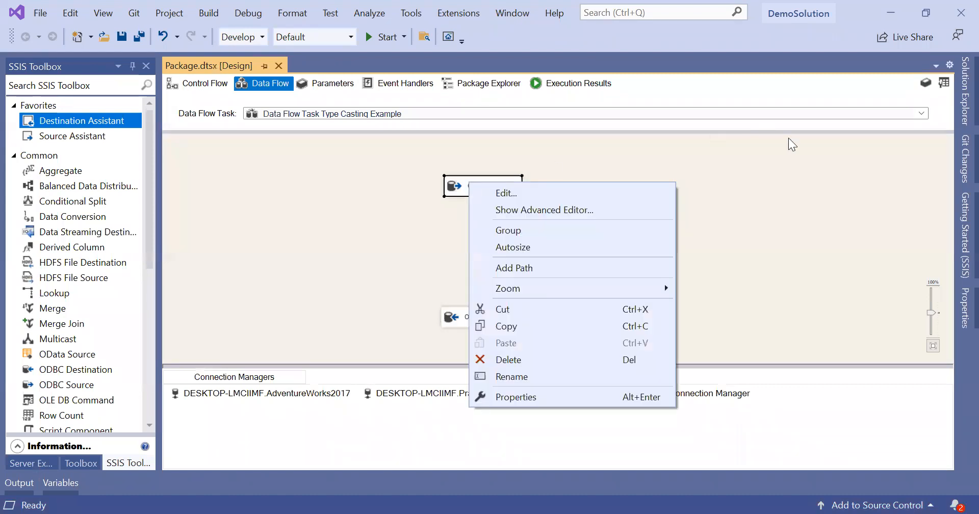
{"action": "left_click", "coordinate": [819, 161]}
{"action": "left_click", "coordinate": [500, 186]}
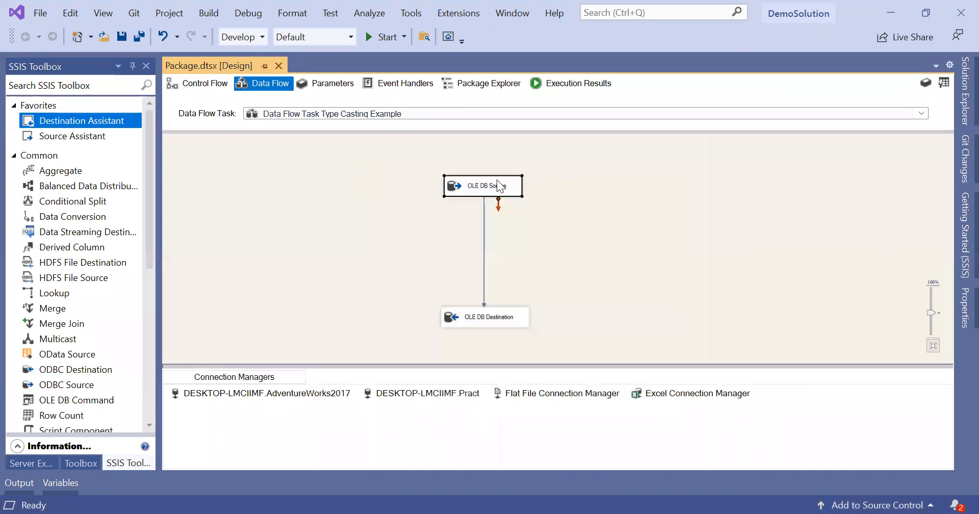
{"action": "right_click", "coordinate": [500, 186]}
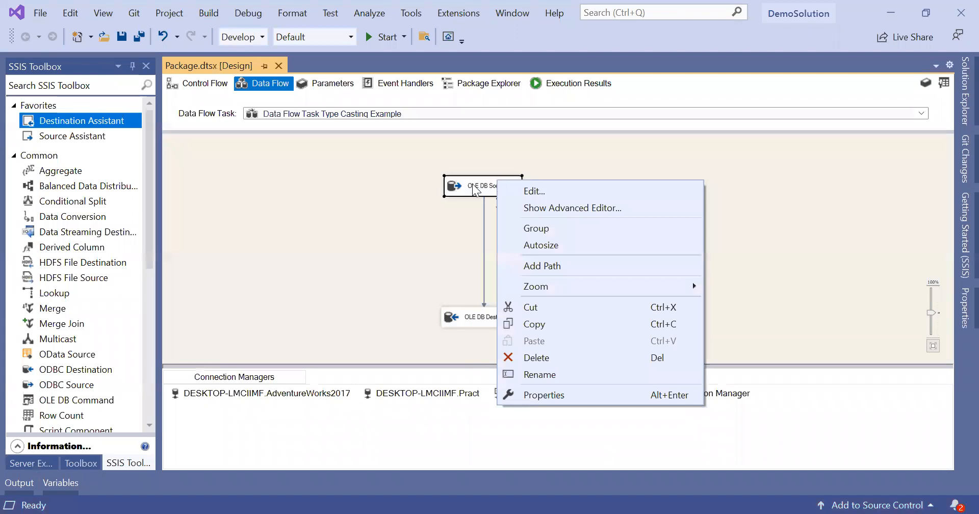
{"action": "left_click", "coordinate": [575, 207]}
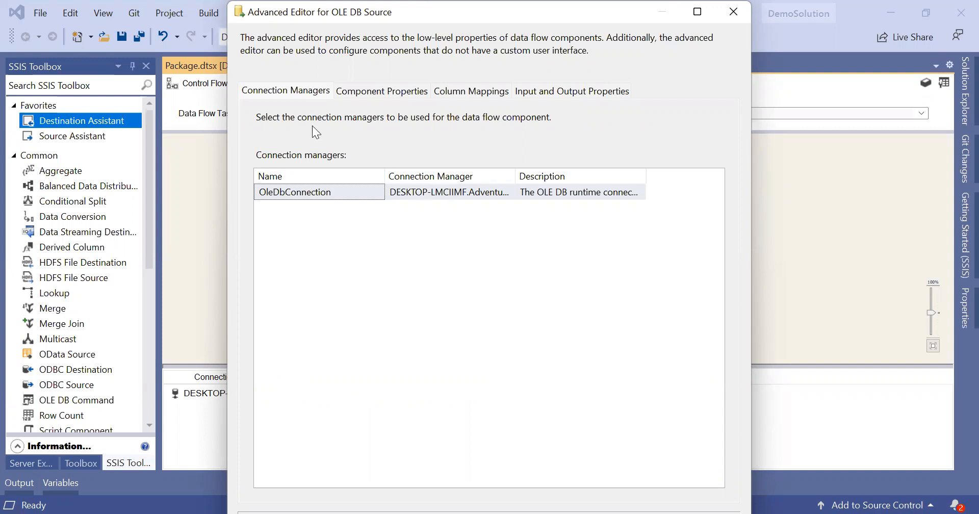
Step: Browse Component Properties and Column Mappings, ending on Input and Output Properties
{"action": "left_click", "coordinate": [385, 95]}
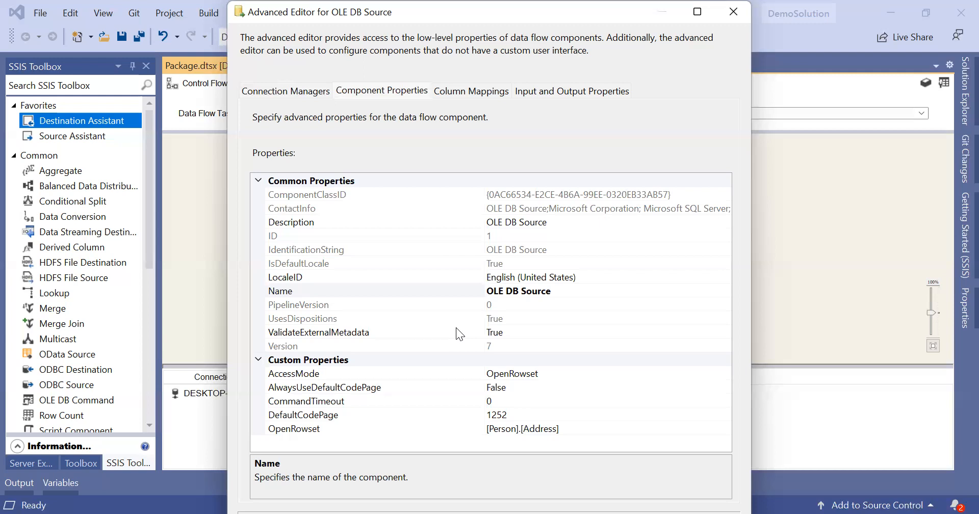
{"action": "left_click", "coordinate": [469, 93]}
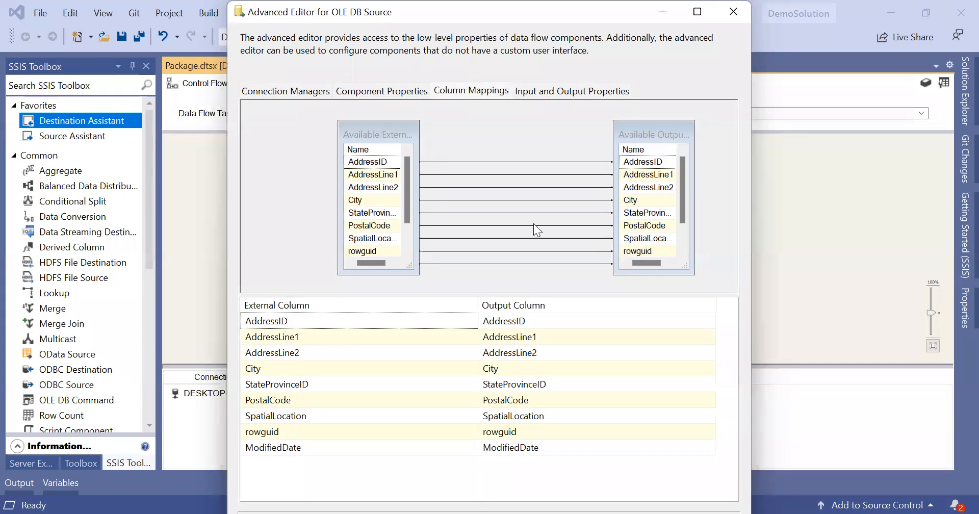
{"action": "left_click", "coordinate": [598, 98]}
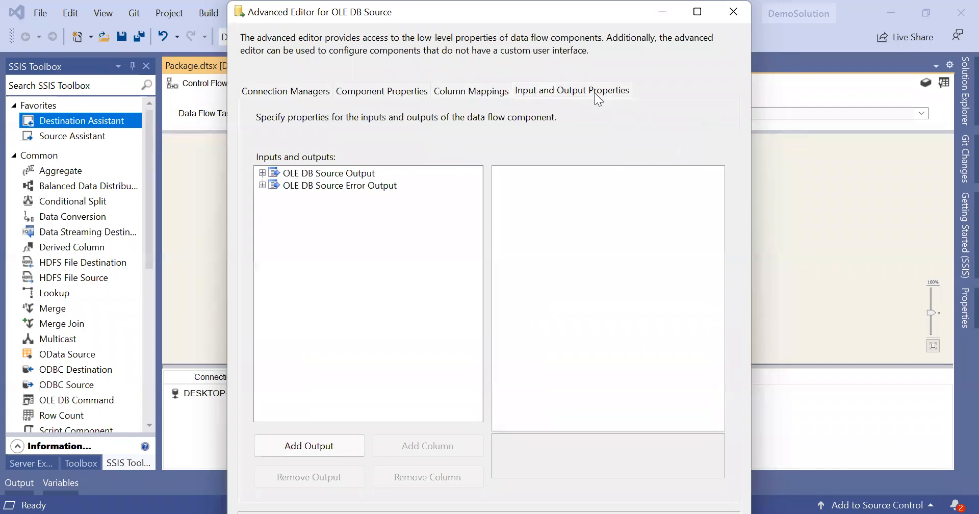
Step: Under OLE DB Source Output's External Columns, show AddressID's properties as a four-byte signed integer
{"action": "left_click", "coordinate": [262, 173]}
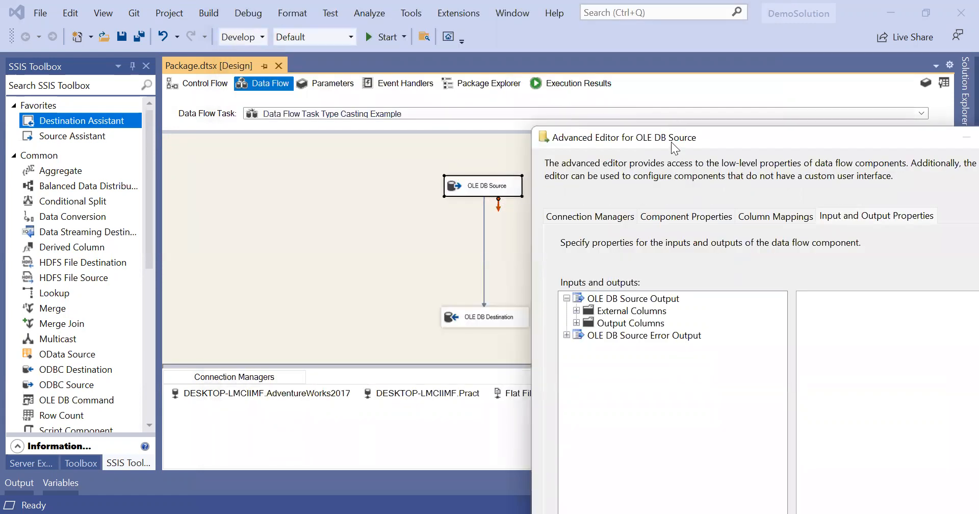
{"action": "left_click_drag", "start_coordinate": [671, 141], "coordinate": [353, 74]}
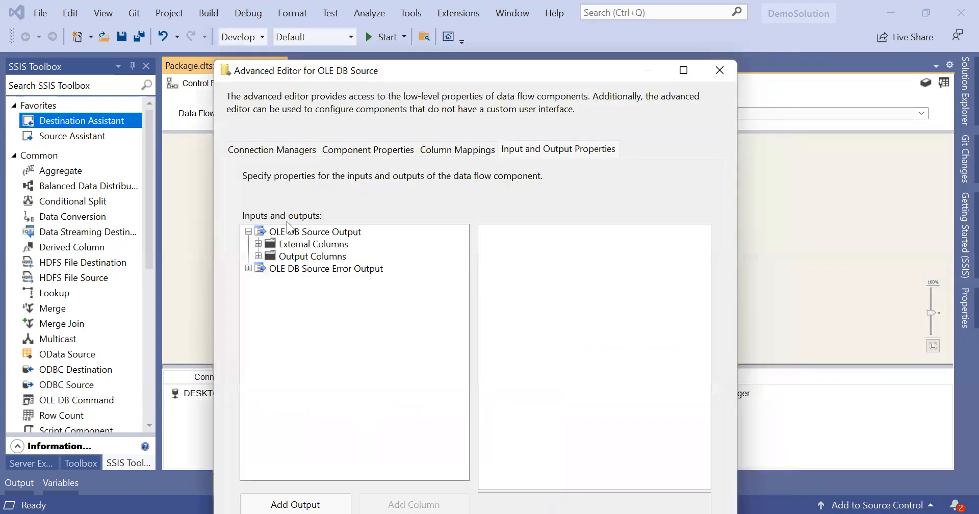
{"action": "left_click", "coordinate": [258, 243]}
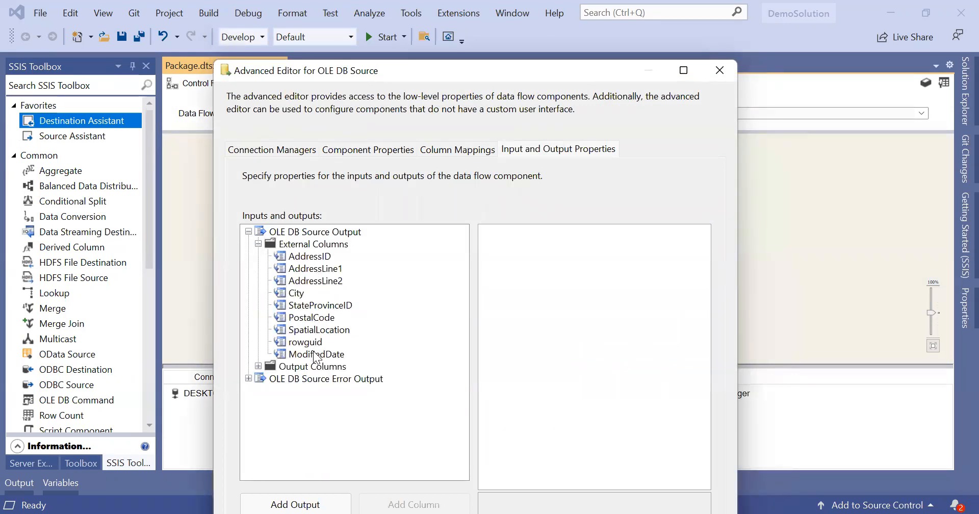
{"action": "left_click", "coordinate": [320, 259]}
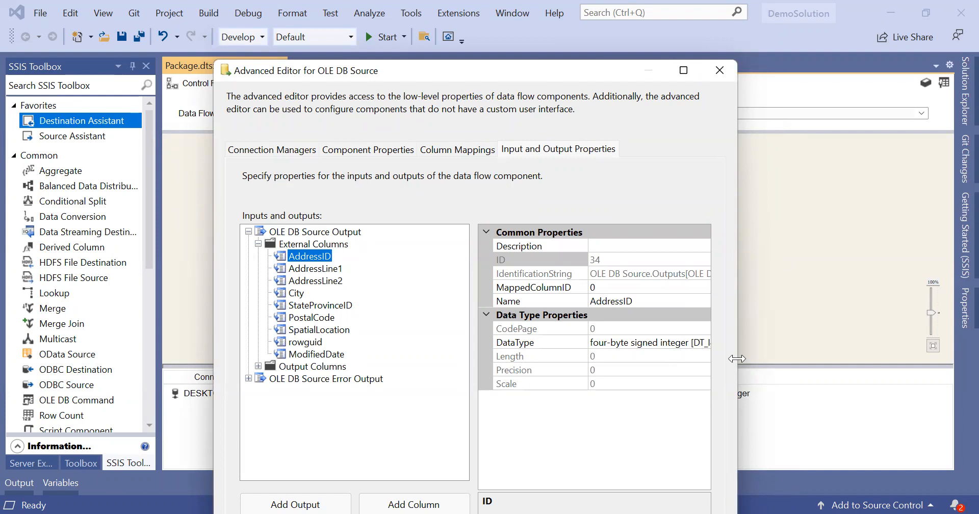
Step: Review the DataType of AddressID, AddressLine1, City and StateProvinceID in the external columns
{"action": "left_click_drag", "start_coordinate": [737, 358], "coordinate": [851, 358]}
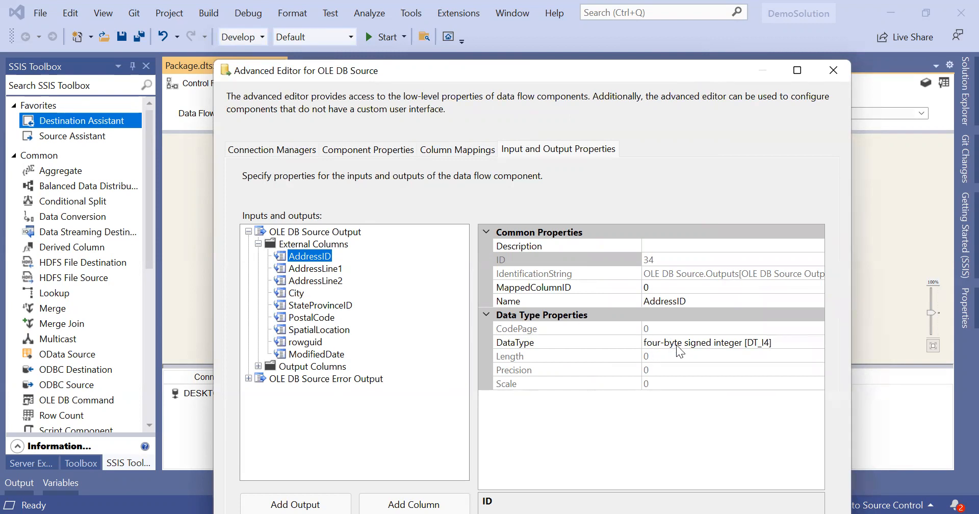
{"action": "left_click", "coordinate": [739, 343]}
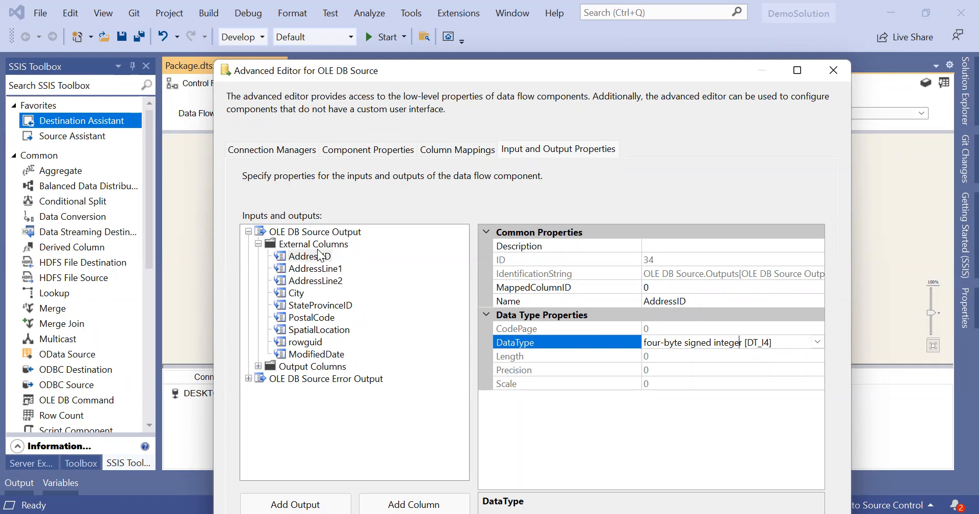
{"action": "left_click", "coordinate": [323, 267]}
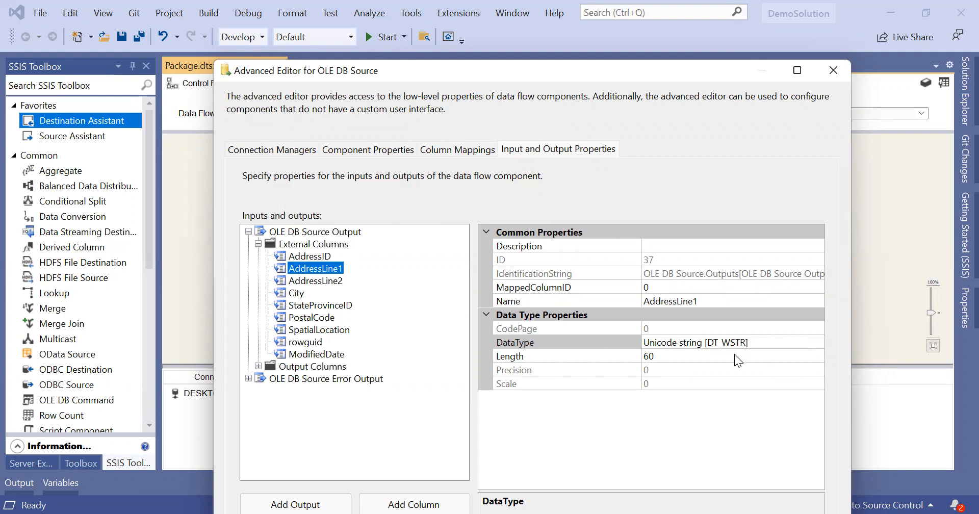
{"action": "left_click", "coordinate": [300, 293]}
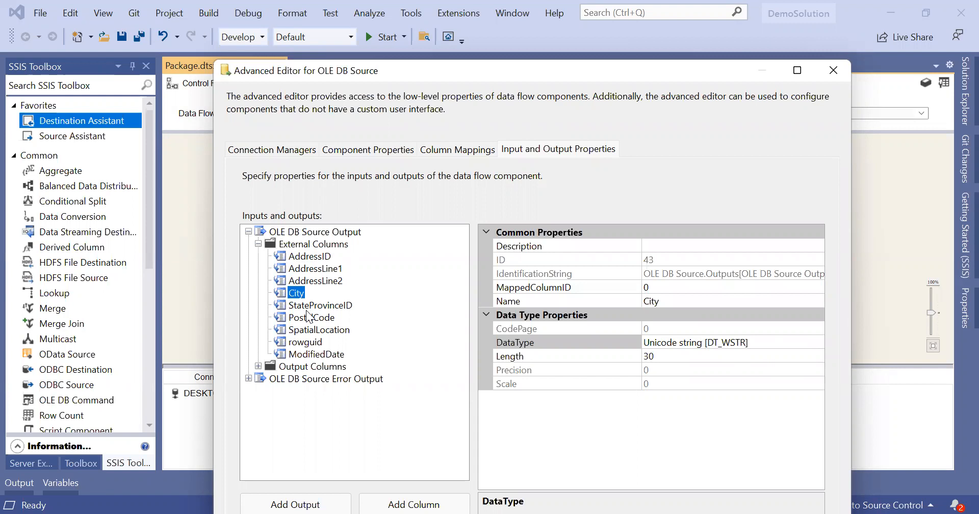
{"action": "left_click", "coordinate": [308, 307]}
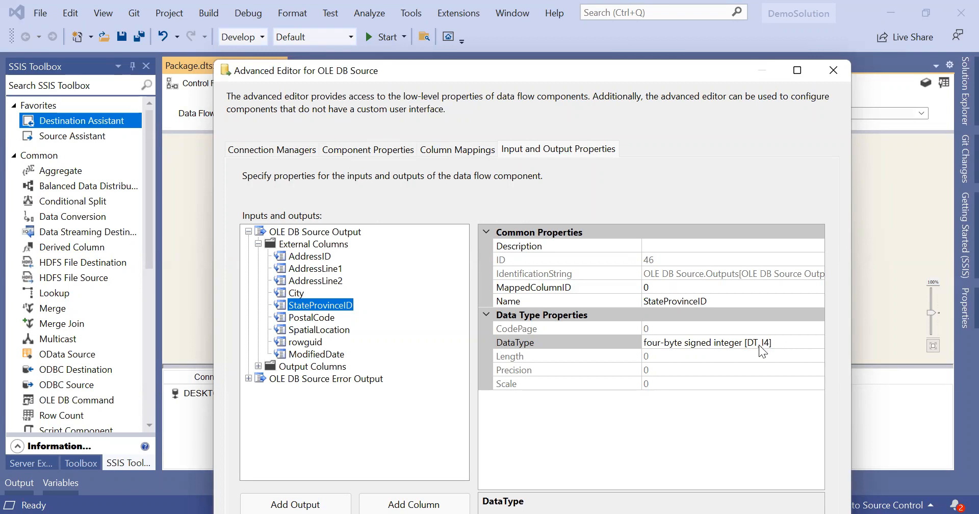
Step: Inspect StateProvinceID's data type list without changing it, then reselect AddressID showing [DT_I4]
{"action": "left_click", "coordinate": [760, 343]}
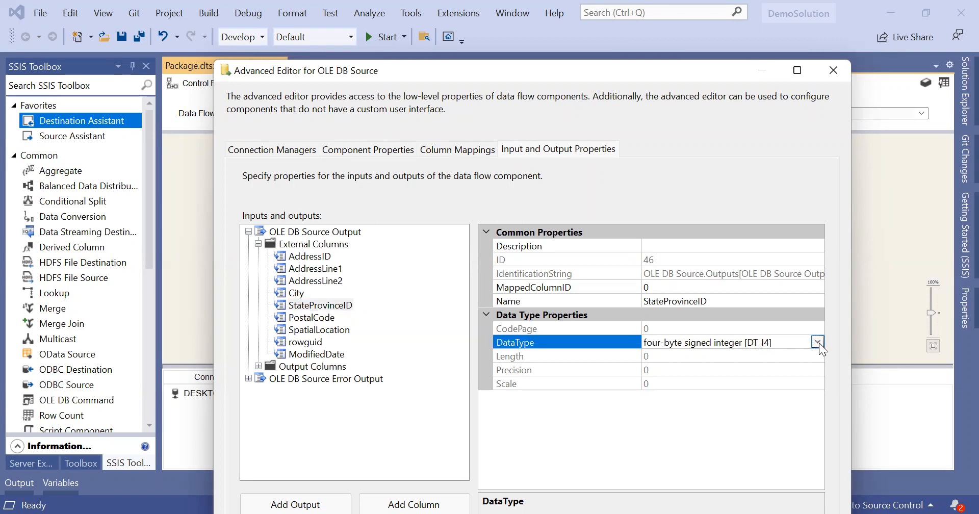
{"action": "left_click", "coordinate": [817, 342]}
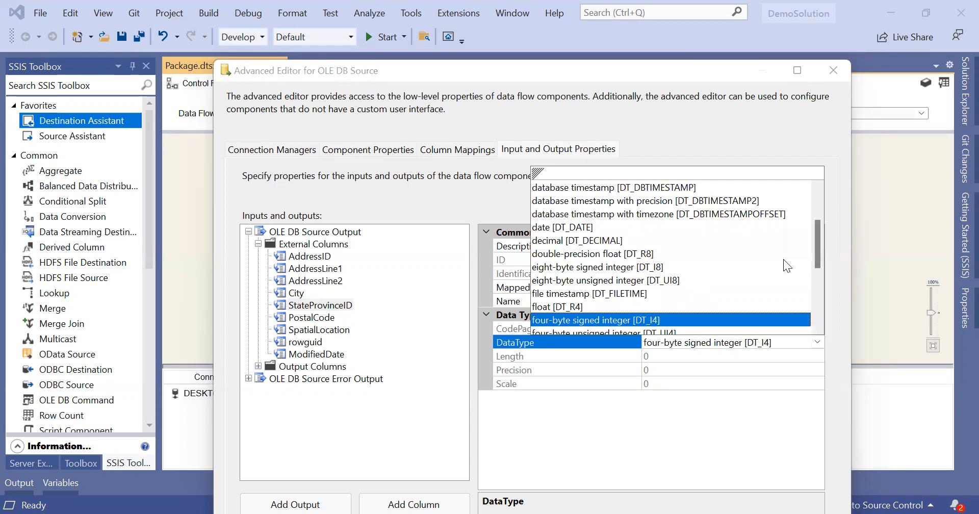
{"action": "left_click_drag", "start_coordinate": [817, 259], "coordinate": [819, 286]}
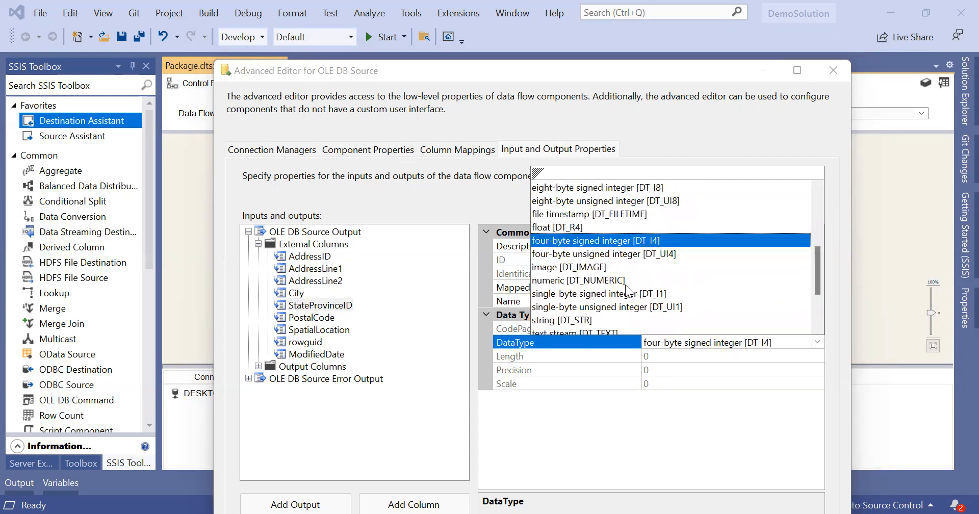
{"action": "scroll", "coordinate": [719, 279], "scroll_direction": "down", "scroll_amount": 2}
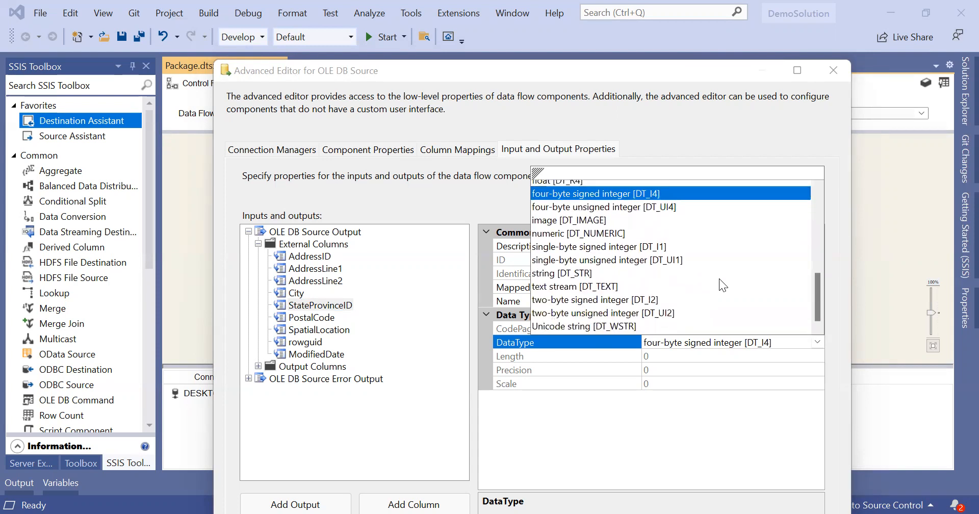
{"action": "scroll", "coordinate": [723, 285], "scroll_direction": "up", "scroll_amount": 1}
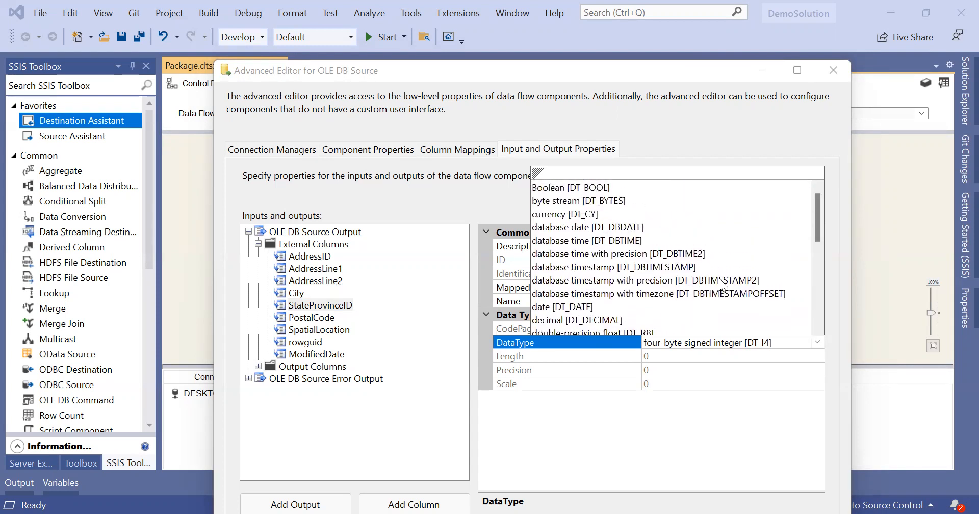
{"action": "left_click", "coordinate": [698, 435]}
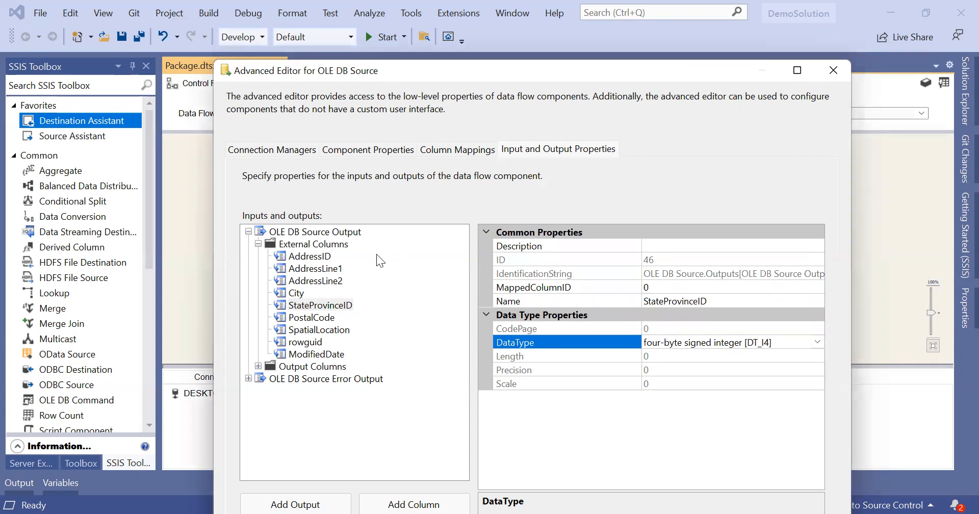
{"action": "left_click", "coordinate": [317, 259]}
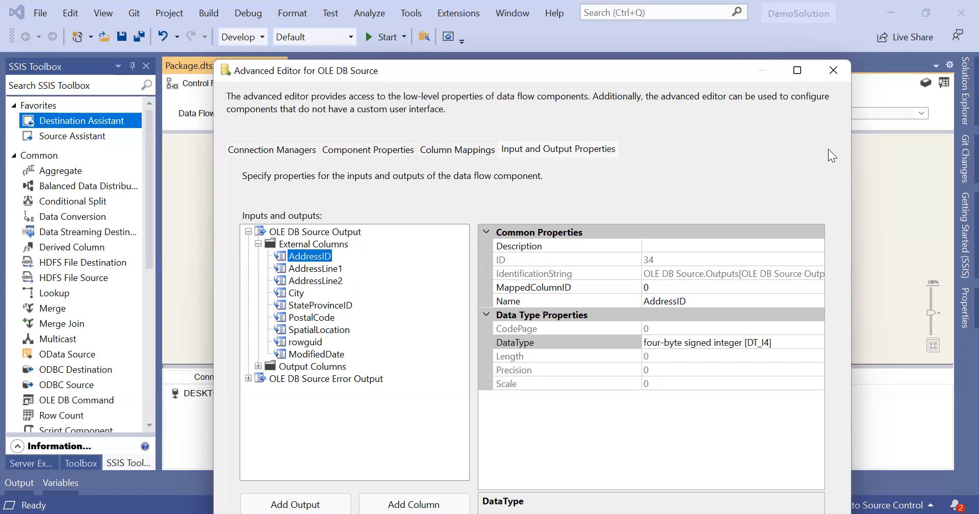
{"action": "left_click", "coordinate": [832, 76]}
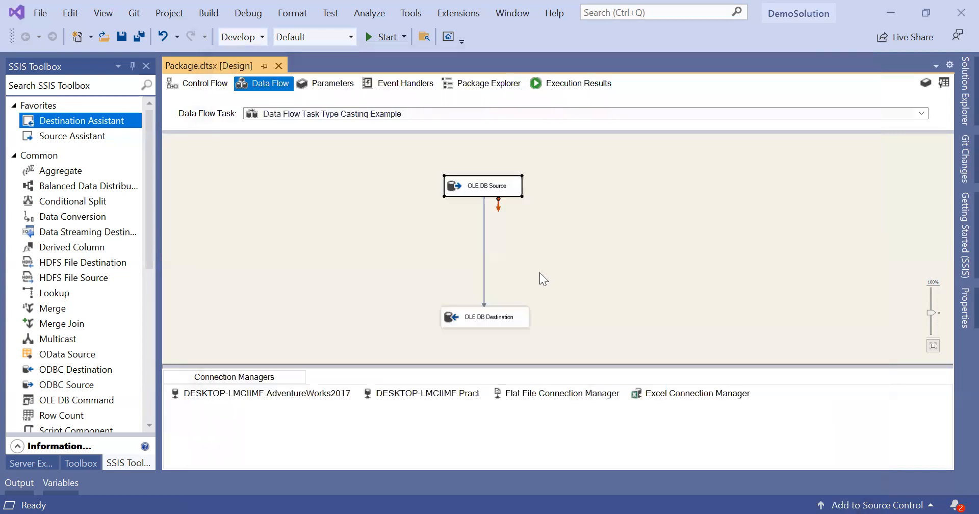
{"action": "left_click", "coordinate": [516, 317]}
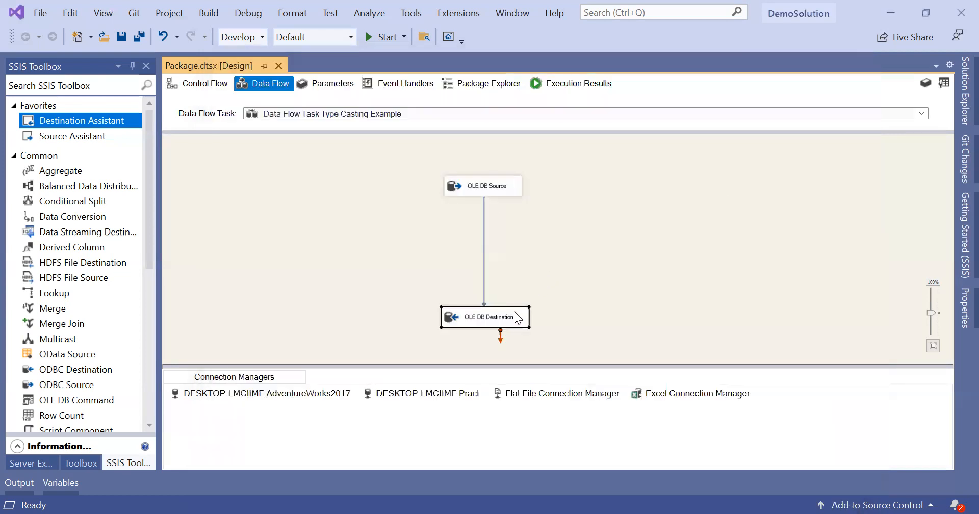
{"action": "right_click", "coordinate": [514, 317]}
{"action": "left_click", "coordinate": [560, 312]}
{"action": "left_click", "coordinate": [556, 92]}
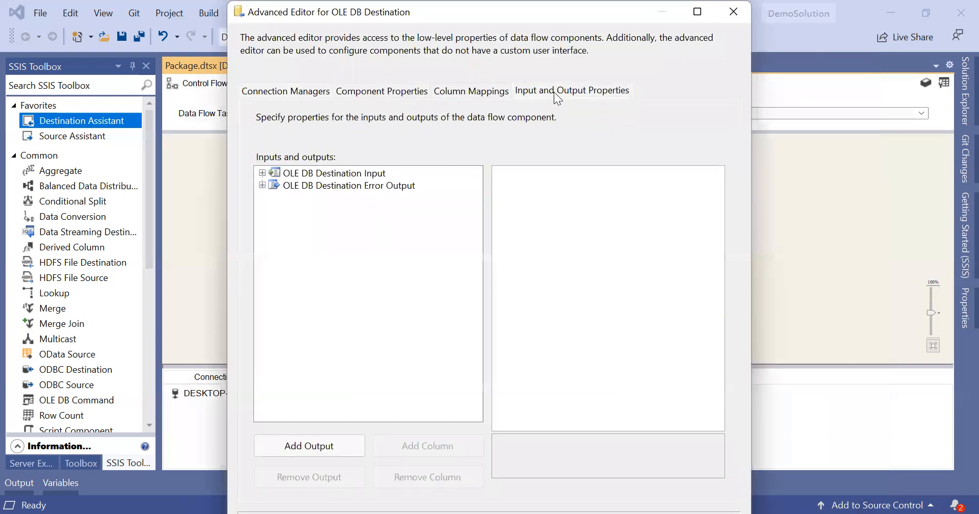
{"action": "left_click", "coordinate": [262, 173]}
{"action": "left_click", "coordinate": [271, 185]}
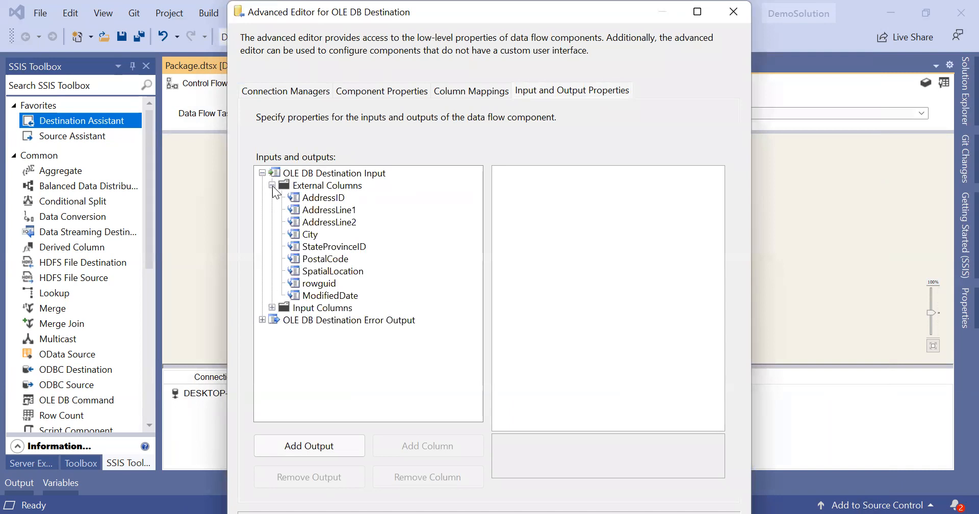
{"action": "left_click", "coordinate": [295, 197]}
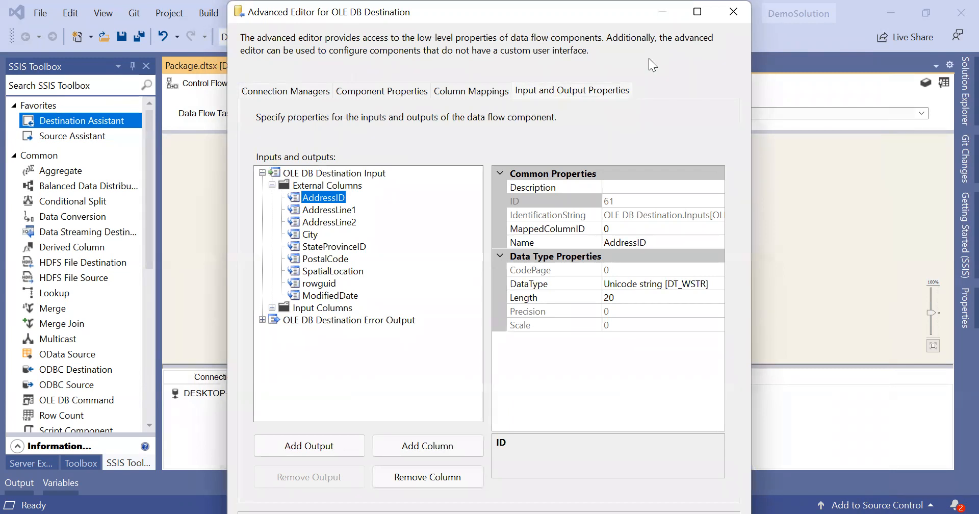
{"action": "key", "text": "alt+Tab"}
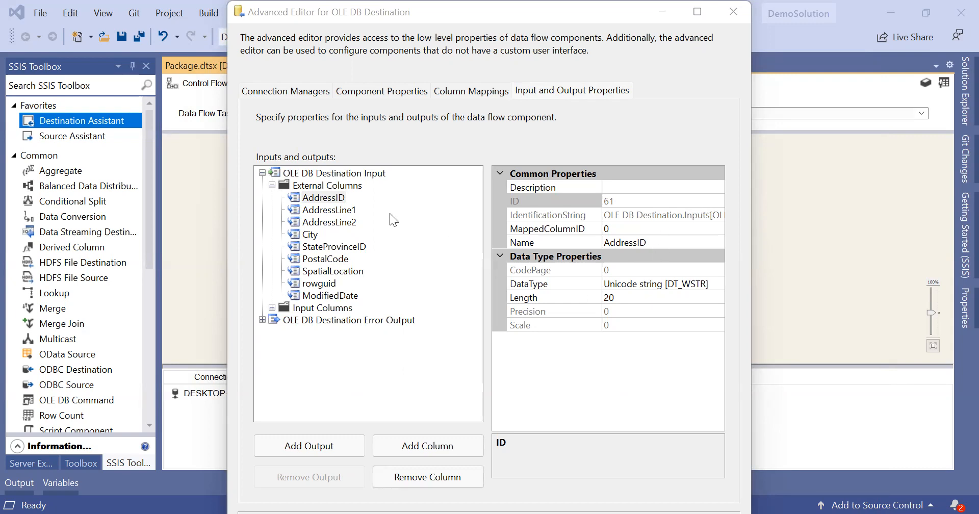
{"action": "left_click", "coordinate": [326, 203]}
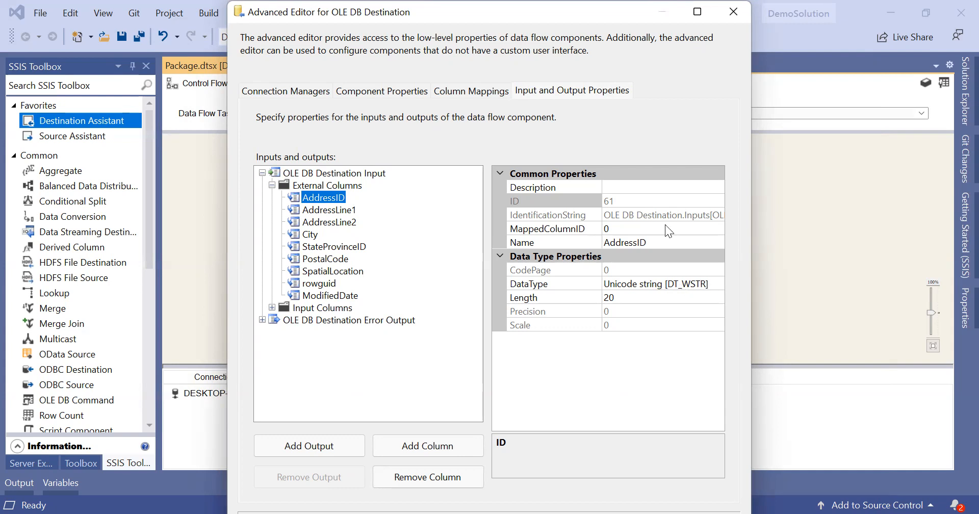
{"action": "left_click", "coordinate": [733, 12]}
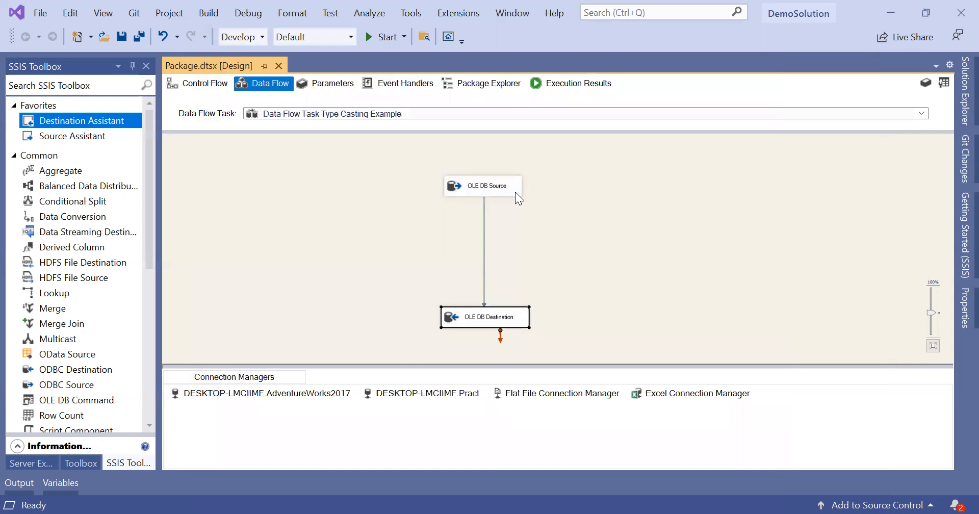
{"action": "left_click", "coordinate": [515, 192]}
{"action": "right_click", "coordinate": [515, 192]}
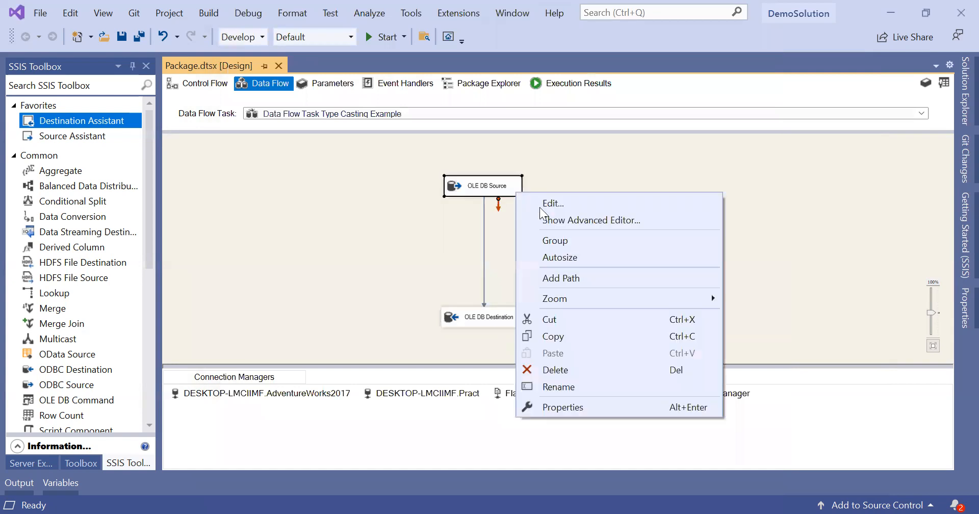
{"action": "left_click", "coordinate": [574, 223]}
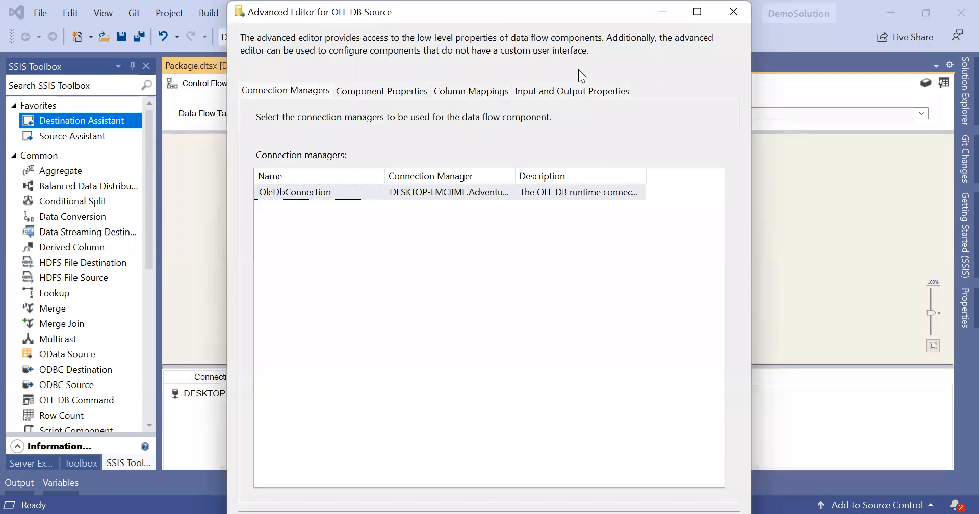
{"action": "left_click", "coordinate": [585, 90]}
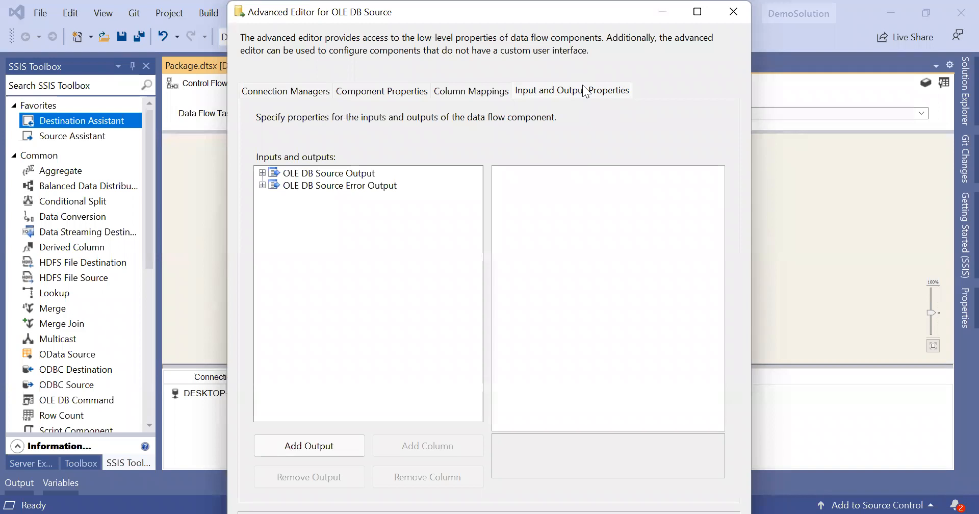
{"action": "left_click", "coordinate": [262, 185]}
{"action": "left_click", "coordinate": [272, 197]}
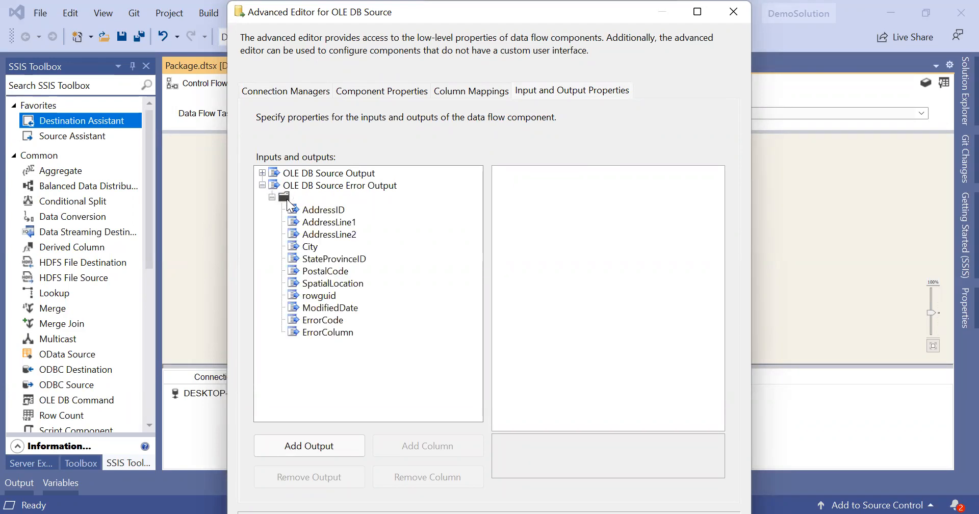
{"action": "left_click", "coordinate": [297, 210]}
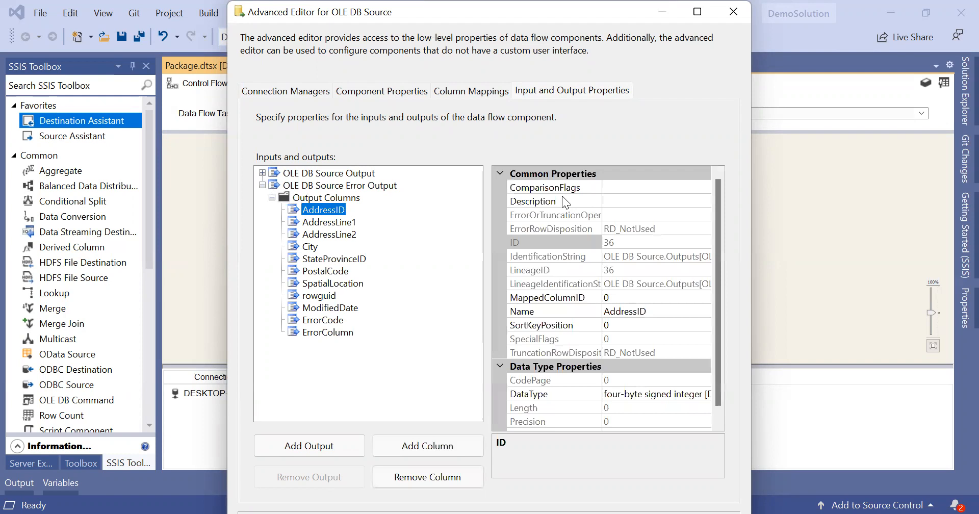
{"action": "scroll", "coordinate": [612, 310], "scroll_direction": "down", "scroll_amount": 1}
{"action": "scroll", "coordinate": [612, 309], "scroll_direction": "up", "scroll_amount": 1}
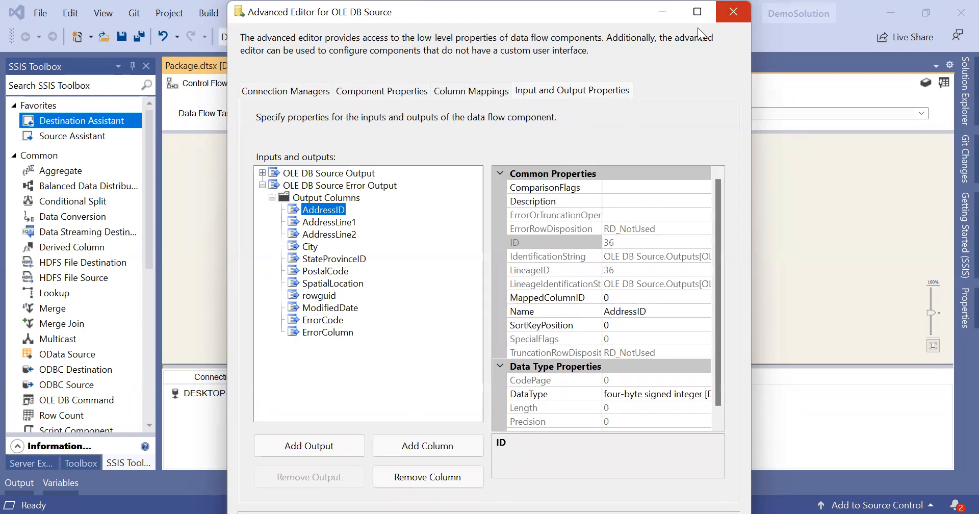
{"action": "left_click", "coordinate": [733, 11]}
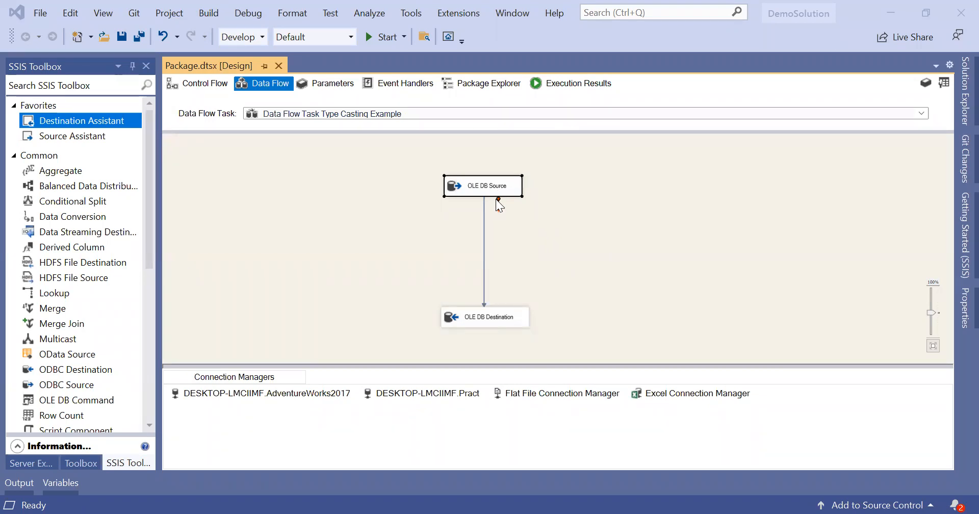
Step: Zoom the Type Casting Example data flow diagram from 100% to 130%
{"action": "left_click", "coordinate": [510, 252]}
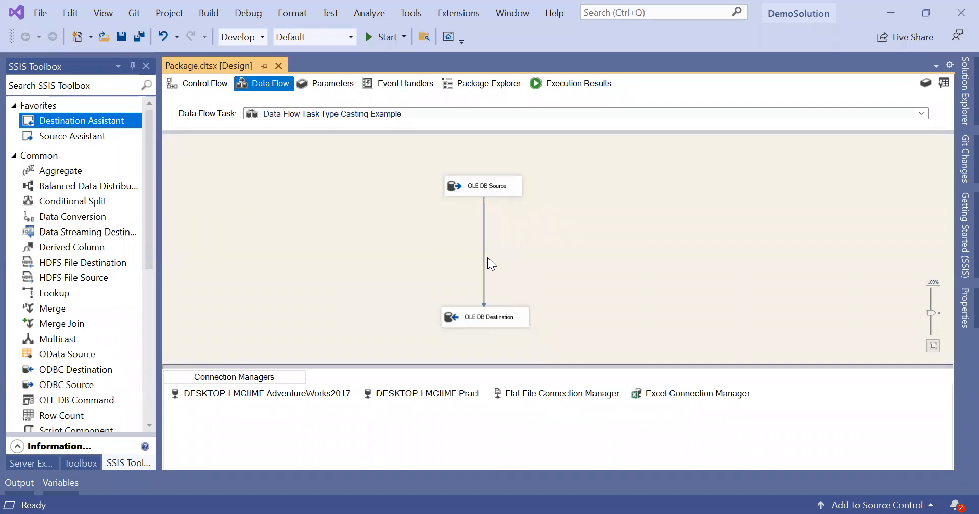
{"action": "left_click", "coordinate": [488, 192]}
{"action": "left_click", "coordinate": [480, 228]}
{"action": "left_click_drag", "start_coordinate": [930, 309], "coordinate": [929, 305]}
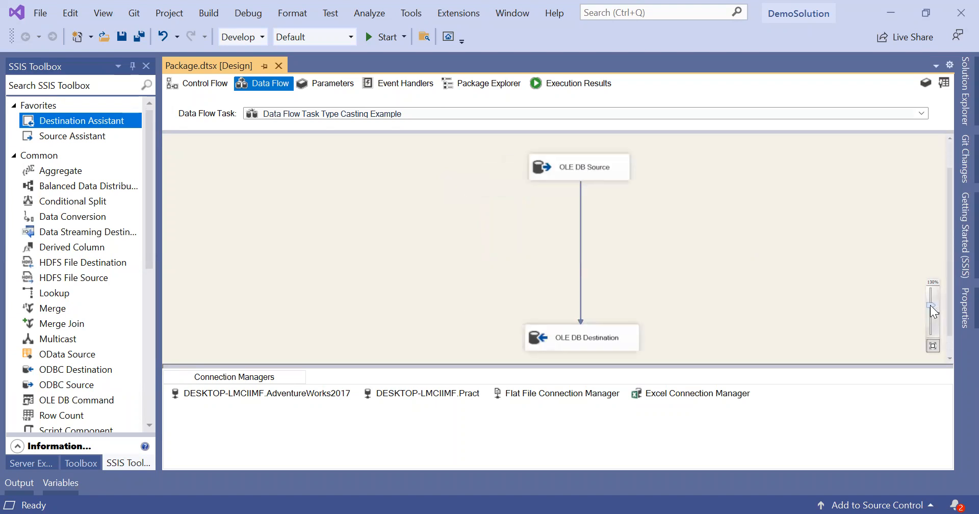
Step: Delete the source-to-destination path and place a Data Conversion component between them
{"action": "left_click", "coordinate": [581, 237]}
{"action": "key", "text": "Delete"}
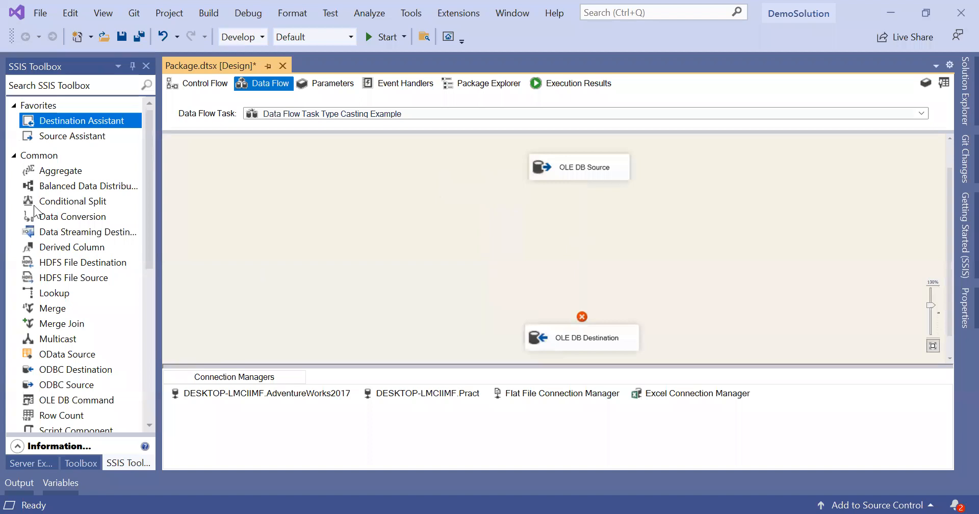
{"action": "left_click_drag", "start_coordinate": [45, 216], "coordinate": [369, 237]}
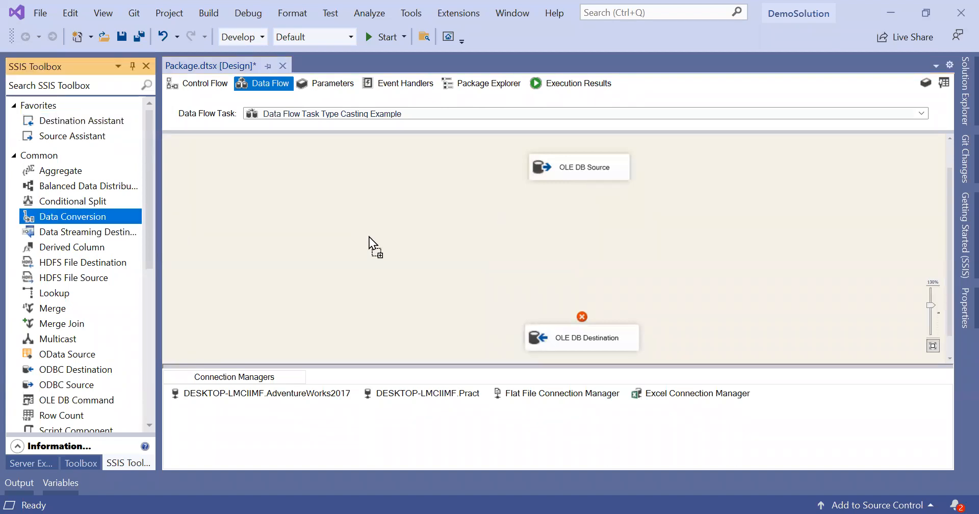
{"action": "left_click_drag", "start_coordinate": [467, 230], "coordinate": [346, 239]}
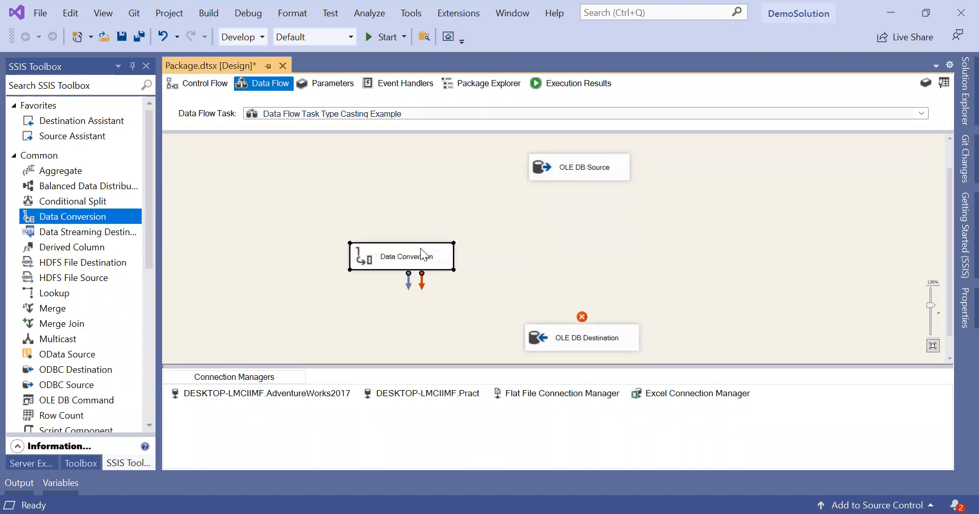
{"action": "left_click_drag", "start_coordinate": [420, 252], "coordinate": [417, 230]}
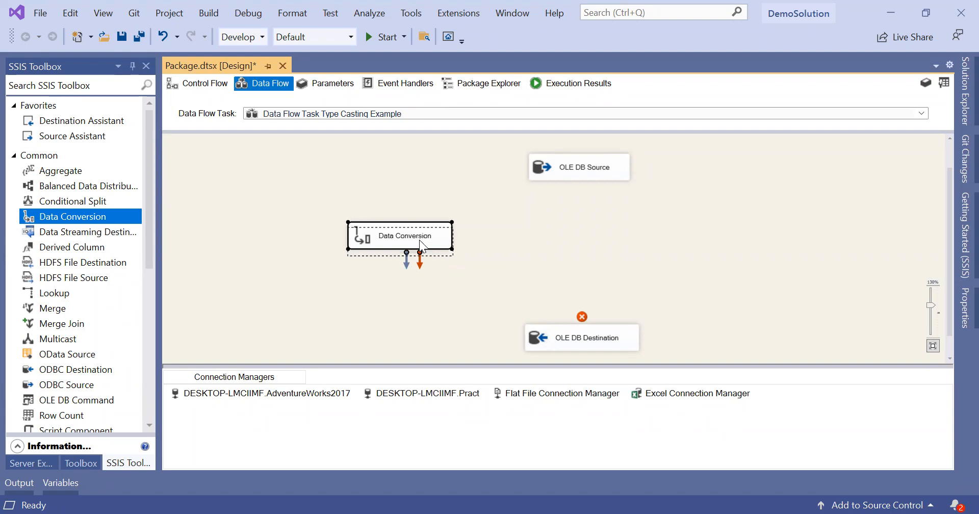
Step: Connect OLE DB Source to Data Conversion, and Data Conversion to OLE DB Destination
{"action": "left_click", "coordinate": [584, 177]}
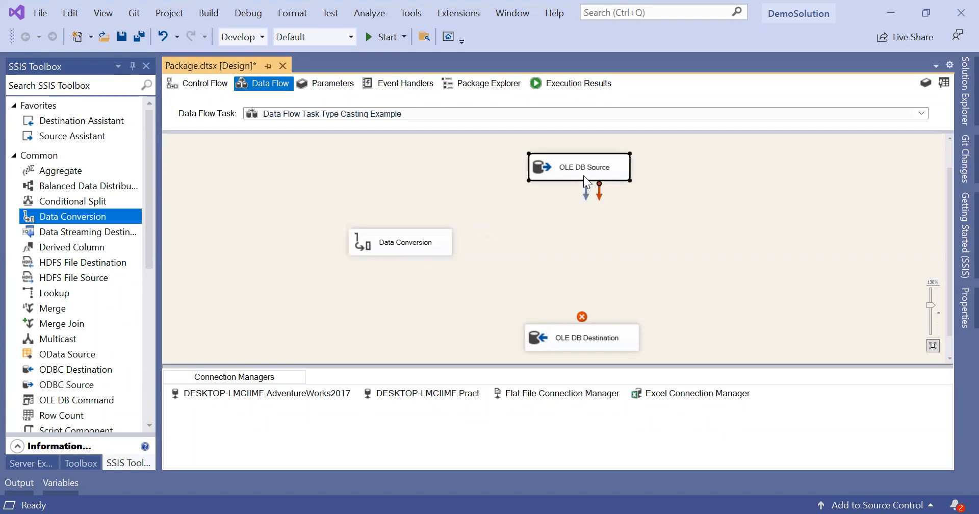
{"action": "left_click_drag", "start_coordinate": [586, 194], "coordinate": [401, 228]}
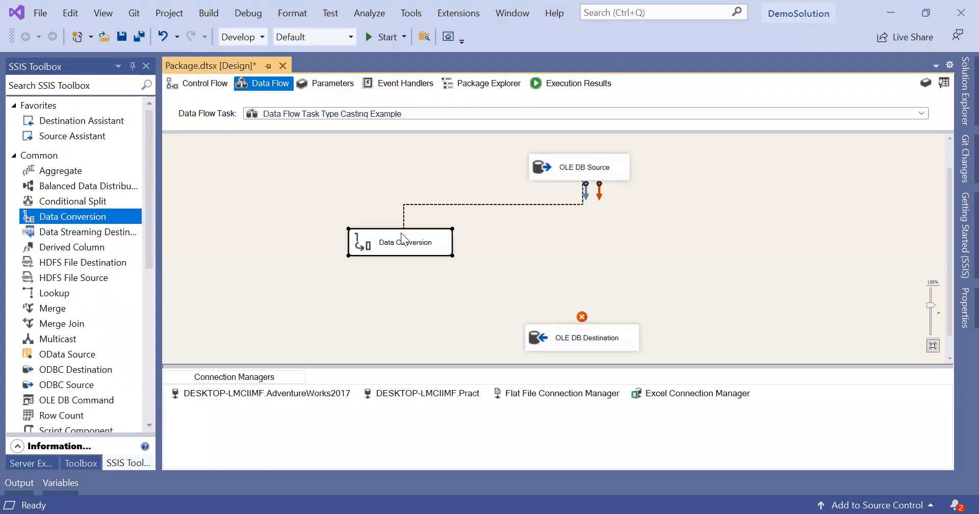
{"action": "left_click", "coordinate": [405, 247]}
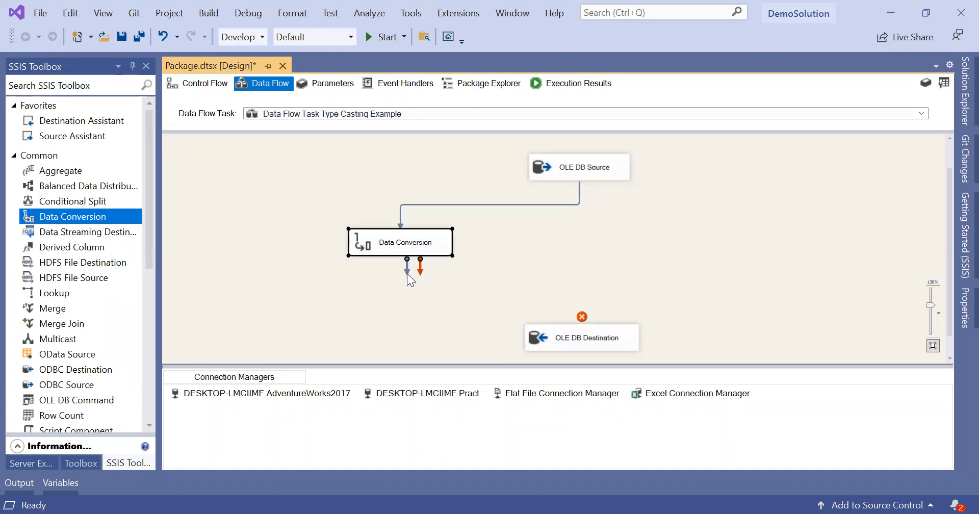
{"action": "left_click_drag", "start_coordinate": [406, 268], "coordinate": [597, 344]}
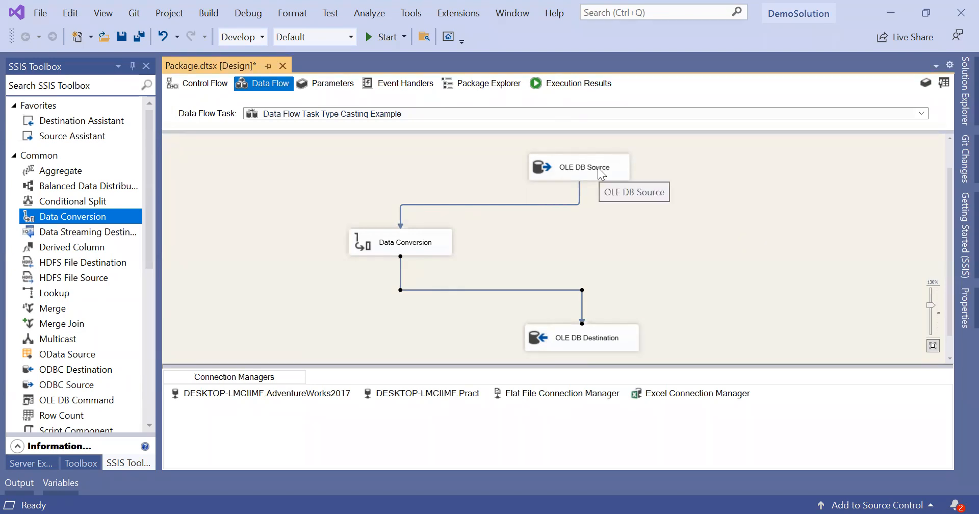
{"action": "left_click", "coordinate": [475, 248]}
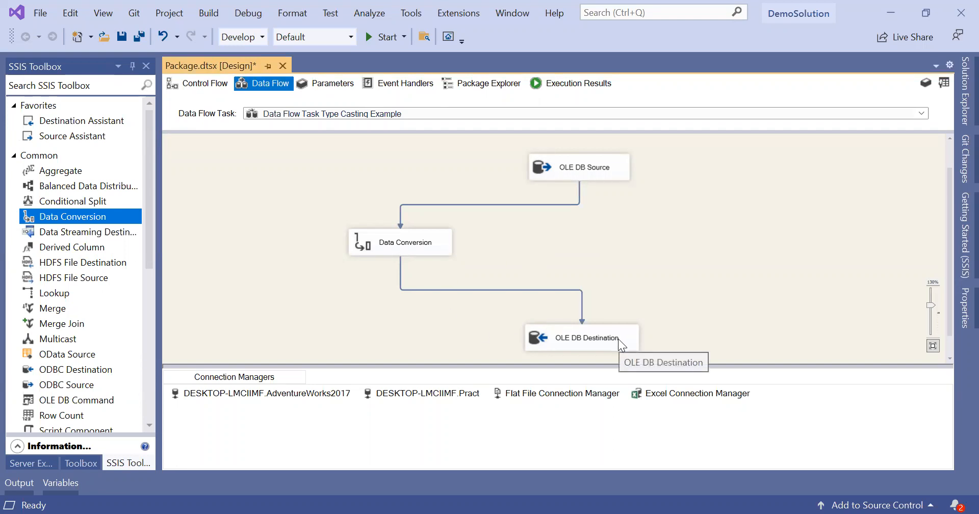
Step: In the Data Conversion editor, check AddressID and convert it to string [DT_STR]
{"action": "left_click", "coordinate": [438, 241]}
{"action": "double_click", "coordinate": [437, 239]}
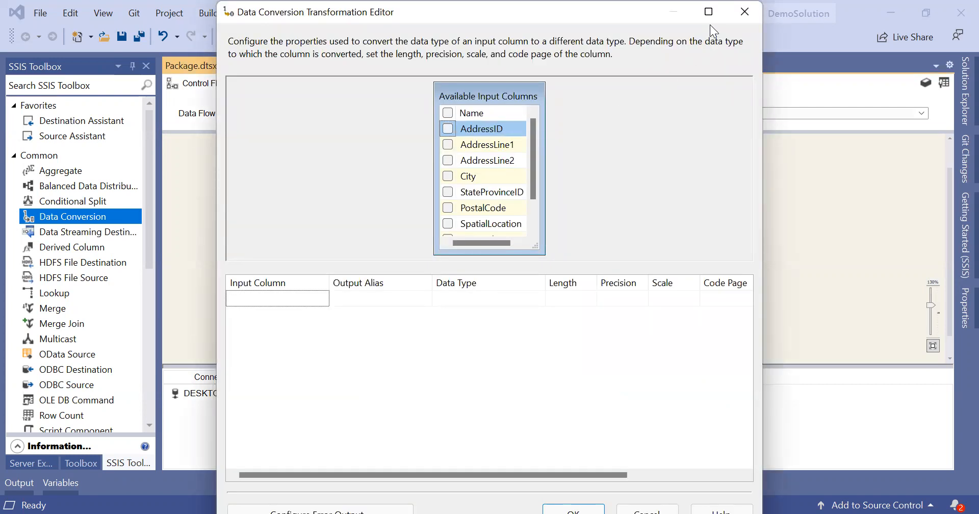
{"action": "left_click", "coordinate": [744, 12]}
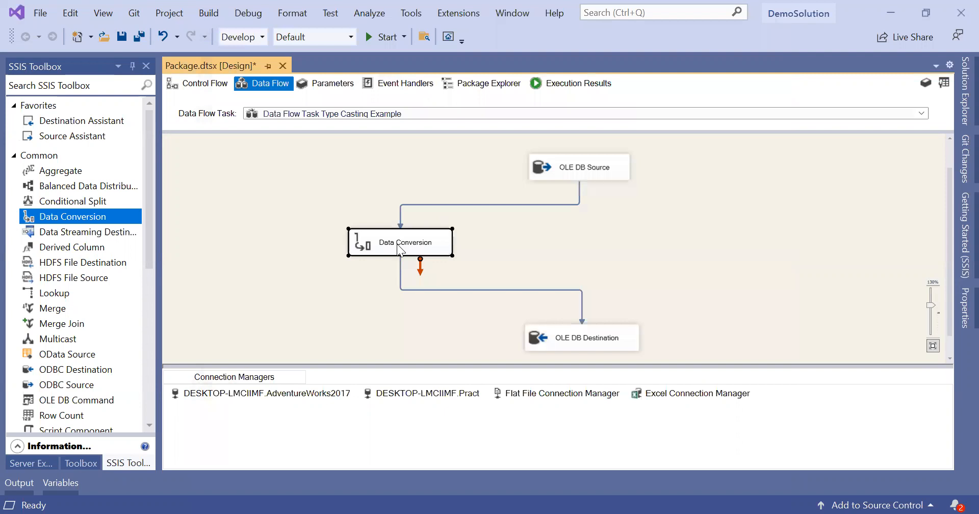
{"action": "double_click", "coordinate": [397, 244]}
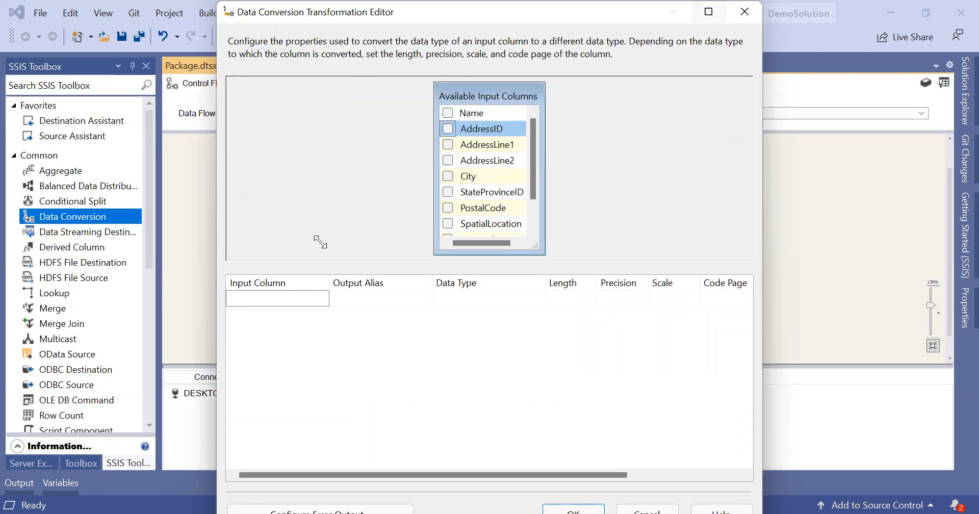
{"action": "left_click_drag", "start_coordinate": [320, 241], "coordinate": [457, 257]}
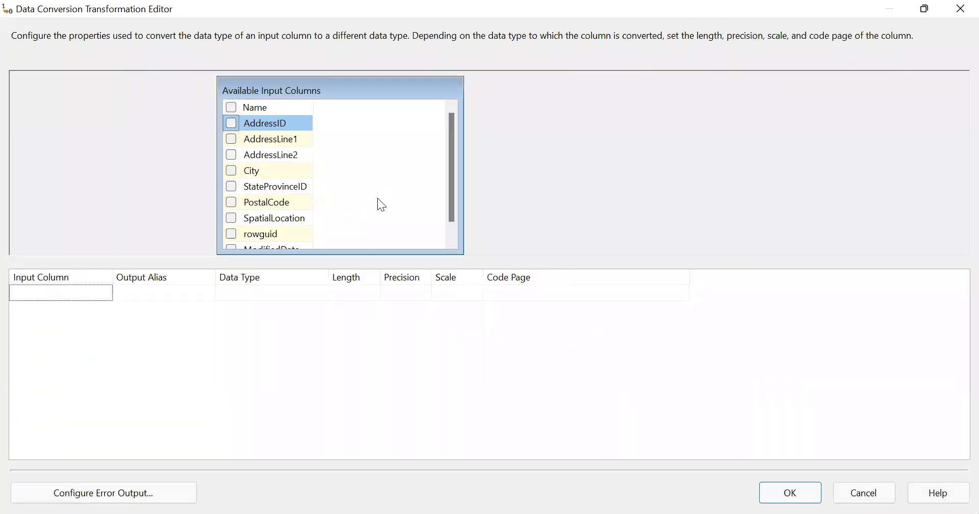
{"action": "left_click", "coordinate": [231, 124]}
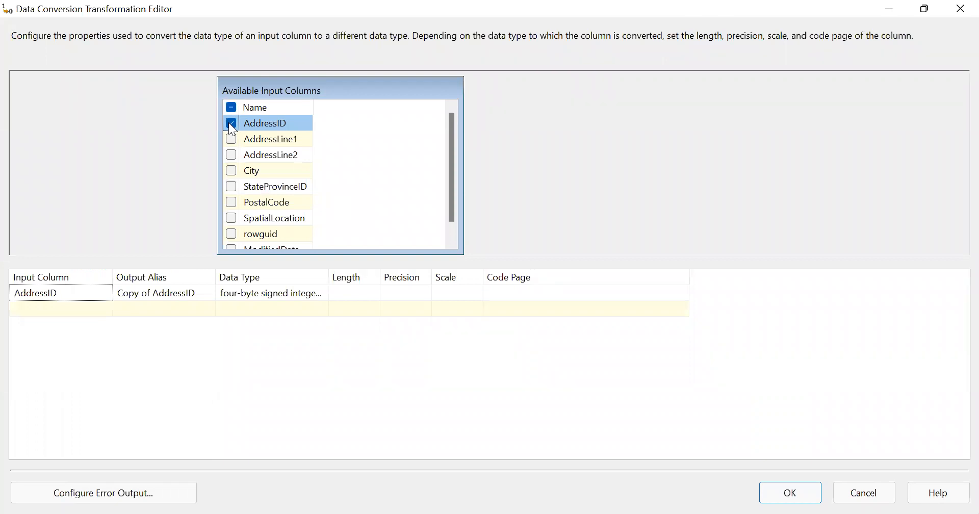
{"action": "left_click", "coordinate": [283, 295]}
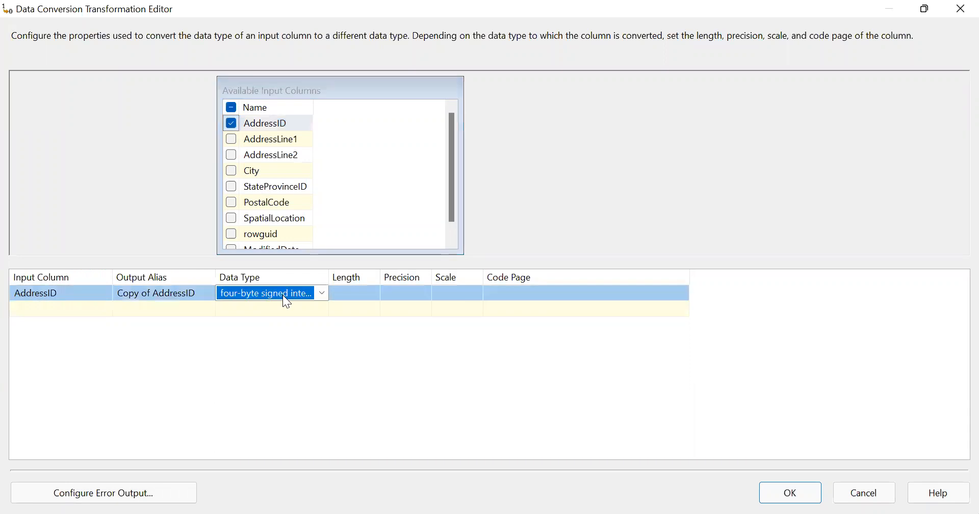
{"action": "left_click", "coordinate": [321, 294]}
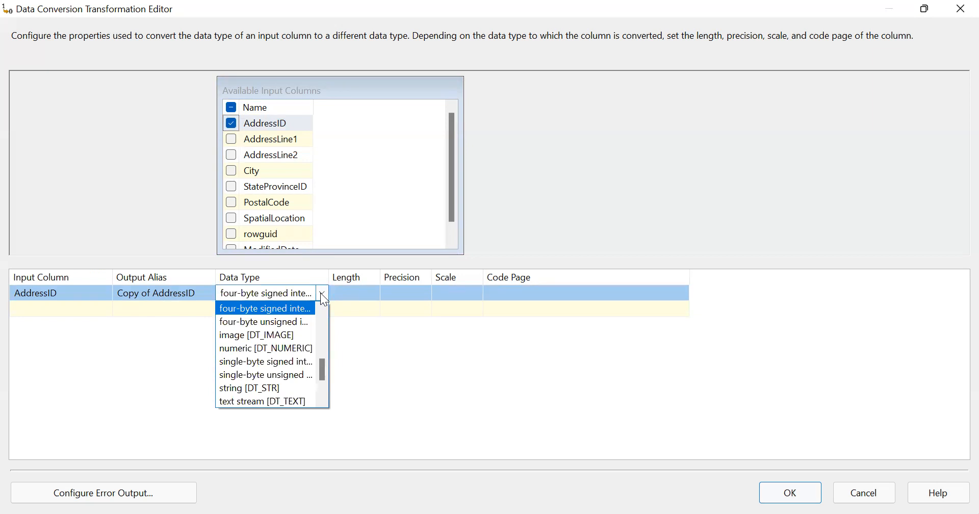
{"action": "left_click", "coordinate": [259, 388]}
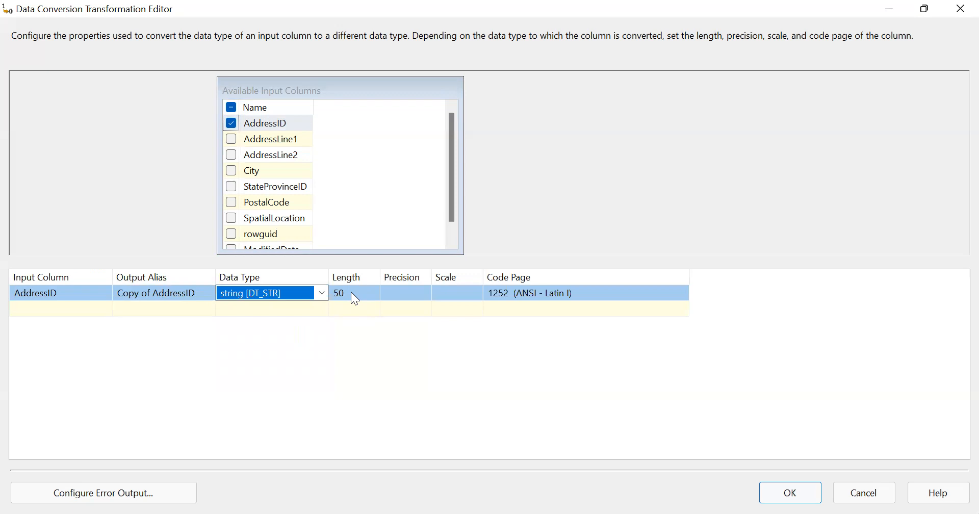
Step: Keep the Copy of AddressID code page at 1252 (ANSI - Latin I), length 50
{"action": "left_click", "coordinate": [494, 295]}
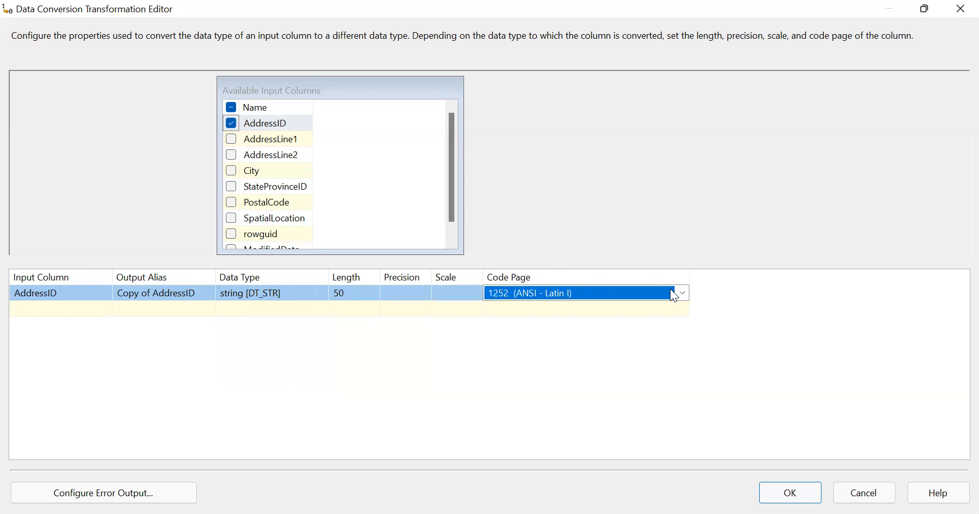
{"action": "left_click", "coordinate": [683, 294]}
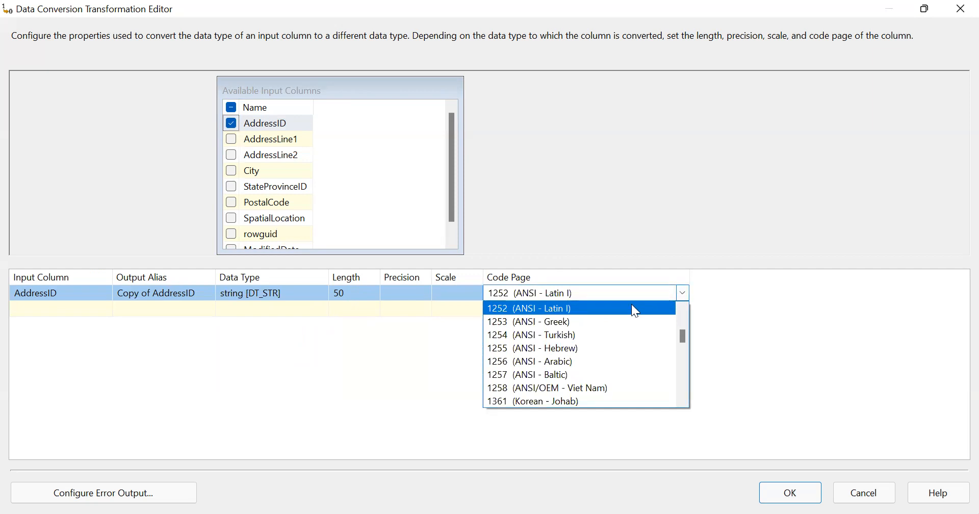
{"action": "left_click", "coordinate": [684, 309]}
{"action": "scroll", "coordinate": [684, 309], "scroll_direction": "up", "scroll_amount": 5}
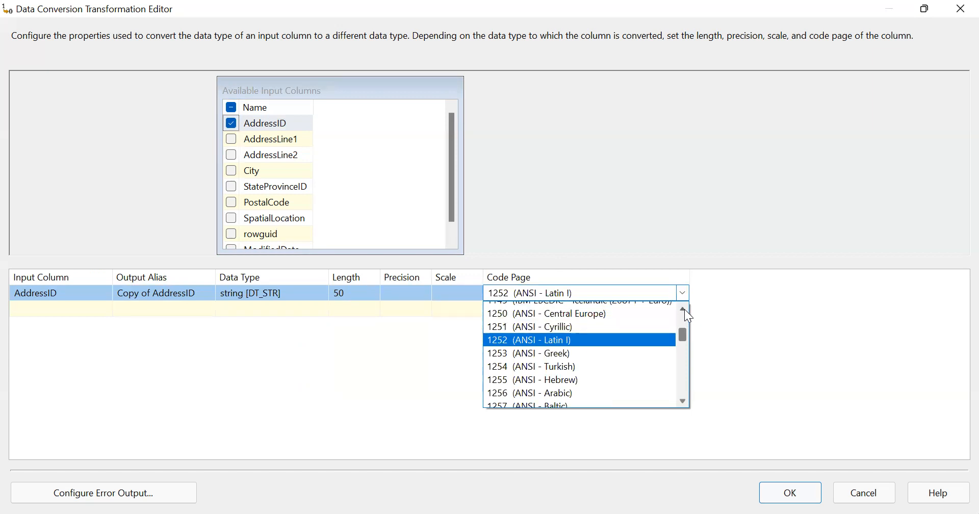
{"action": "left_click", "coordinate": [684, 309]}
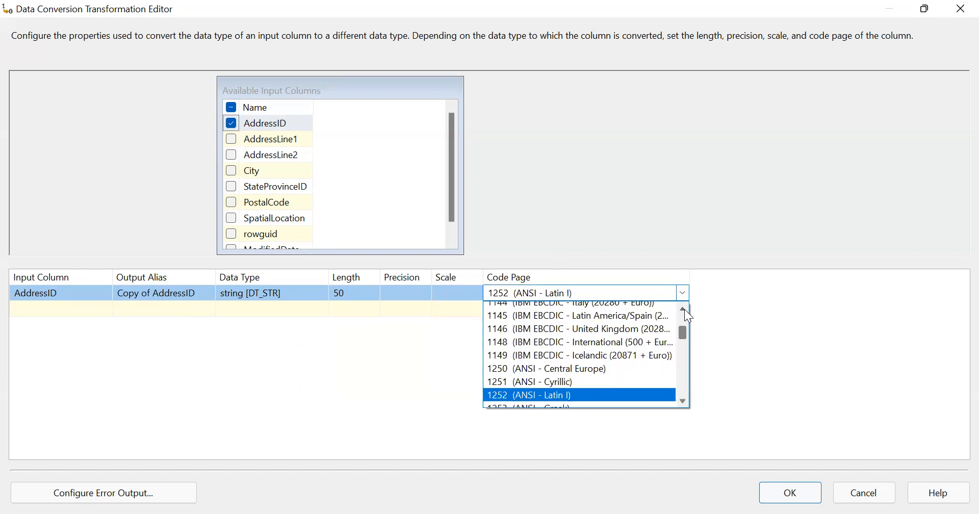
{"action": "left_click", "coordinate": [684, 401]}
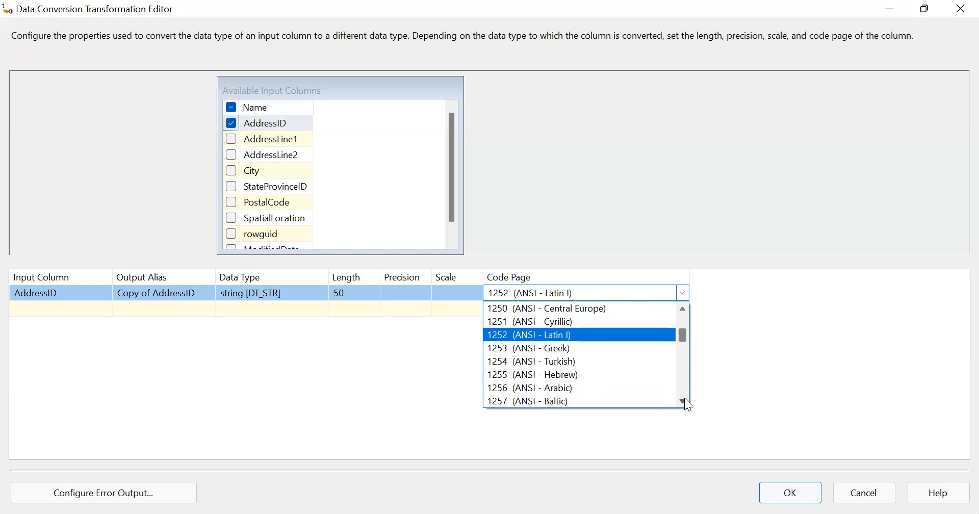
{"action": "left_click", "coordinate": [684, 401]}
{"action": "left_click", "coordinate": [684, 401]}
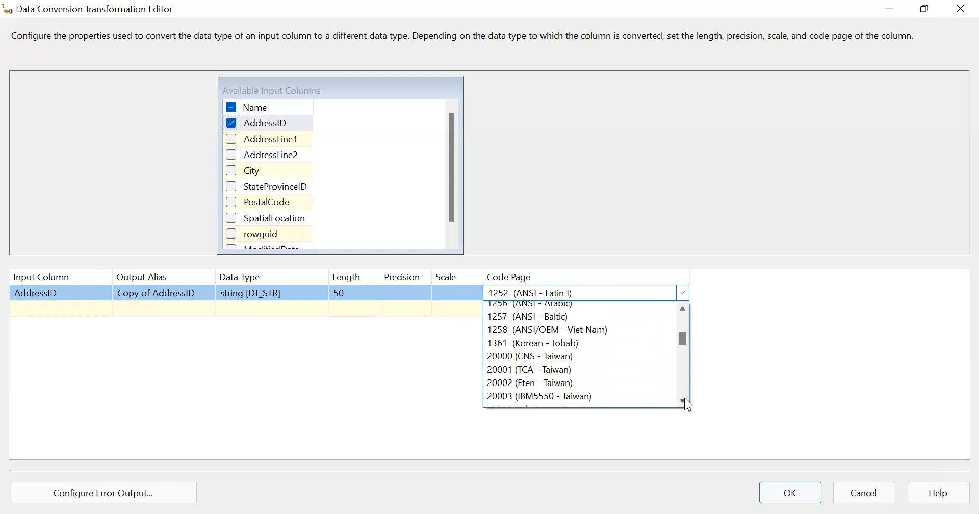
{"action": "left_click", "coordinate": [684, 308]}
{"action": "left_click", "coordinate": [684, 309]}
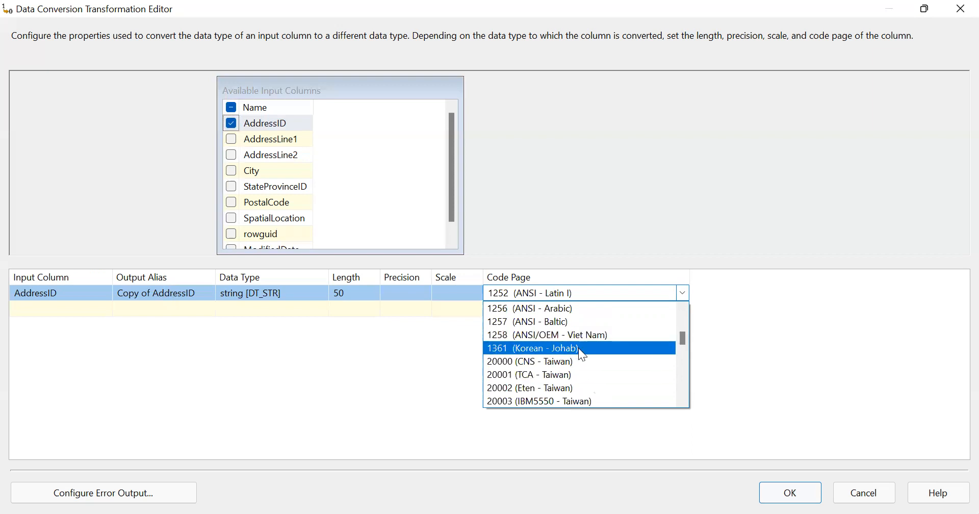
{"action": "left_click", "coordinate": [684, 401]}
{"action": "left_click", "coordinate": [683, 401]}
{"action": "left_click", "coordinate": [683, 402]}
{"action": "left_click", "coordinate": [683, 401]}
{"action": "left_click", "coordinate": [683, 401]}
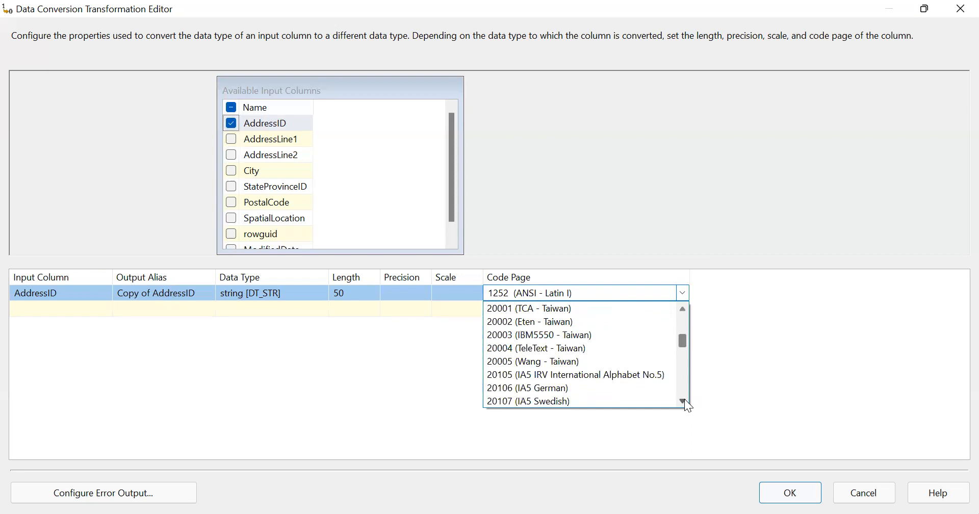
{"action": "left_click", "coordinate": [683, 402]}
{"action": "left_click", "coordinate": [684, 402]}
{"action": "left_click", "coordinate": [683, 401]}
{"action": "left_click", "coordinate": [683, 401]}
{"action": "left_click", "coordinate": [683, 401]}
{"action": "left_click", "coordinate": [684, 401]}
{"action": "left_click", "coordinate": [684, 401]}
{"action": "left_click", "coordinate": [683, 401]}
{"action": "left_click", "coordinate": [684, 401]}
{"action": "left_click", "coordinate": [683, 401]}
{"action": "left_click", "coordinate": [684, 401]}
{"action": "left_click", "coordinate": [683, 401]}
{"action": "left_click", "coordinate": [683, 401]}
{"action": "left_click", "coordinate": [684, 401]}
{"action": "left_click", "coordinate": [684, 401]}
{"action": "left_click", "coordinate": [683, 401]}
{"action": "left_click", "coordinate": [684, 401]}
{"action": "left_click", "coordinate": [684, 402]}
{"action": "left_click", "coordinate": [683, 401]}
{"action": "left_click", "coordinate": [683, 401]}
{"action": "left_click", "coordinate": [683, 401]}
{"action": "left_click", "coordinate": [683, 401]}
{"action": "left_click", "coordinate": [684, 401]}
{"action": "left_click", "coordinate": [684, 401]}
{"action": "left_click", "coordinate": [683, 401]}
{"action": "left_click", "coordinate": [683, 401]}
{"action": "left_click", "coordinate": [684, 401]}
{"action": "left_click", "coordinate": [684, 401]}
{"action": "left_click", "coordinate": [684, 401]}
{"action": "left_click", "coordinate": [683, 401]}
{"action": "left_click", "coordinate": [684, 402]}
{"action": "left_click", "coordinate": [684, 402]}
{"action": "left_click", "coordinate": [684, 401]}
{"action": "left_click", "coordinate": [684, 401]}
{"action": "left_click", "coordinate": [684, 401]}
{"action": "left_click", "coordinate": [683, 401]}
{"action": "left_click", "coordinate": [683, 401]}
{"action": "left_click", "coordinate": [683, 402]}
{"action": "left_click", "coordinate": [684, 401]}
{"action": "left_click", "coordinate": [684, 401]}
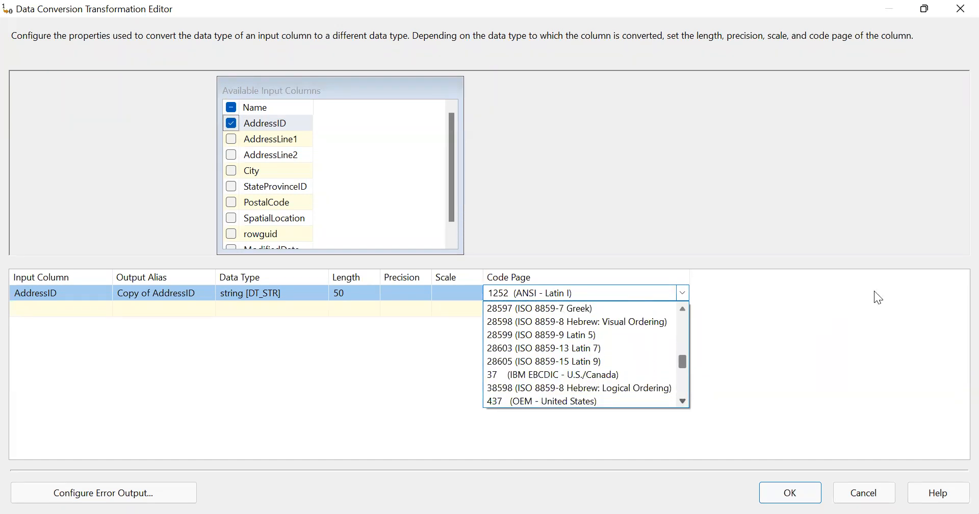
{"action": "left_click", "coordinate": [867, 319]}
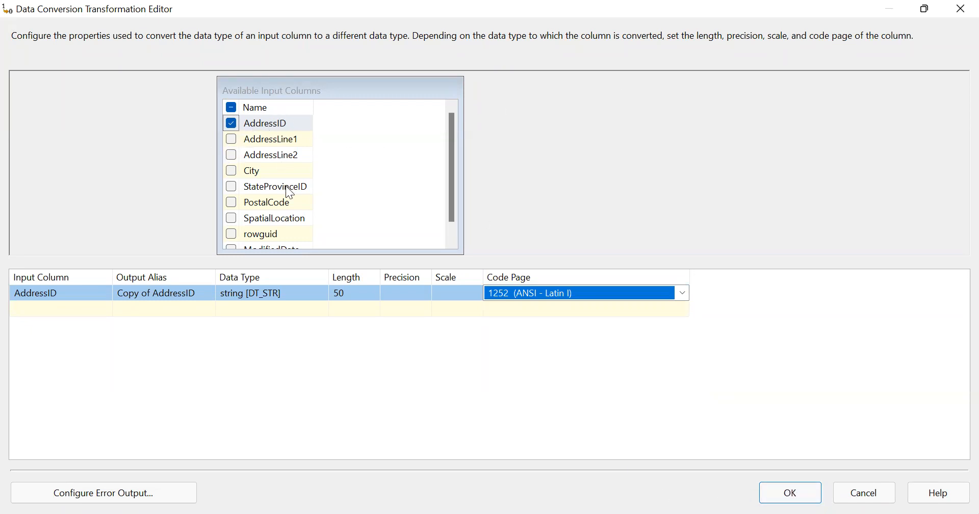
Step: Add AddressLine1 as a two-byte unsigned type and AddressLine2 as text stream [DT_TEXT]
{"action": "mouse_move", "coordinate": [289, 193]}
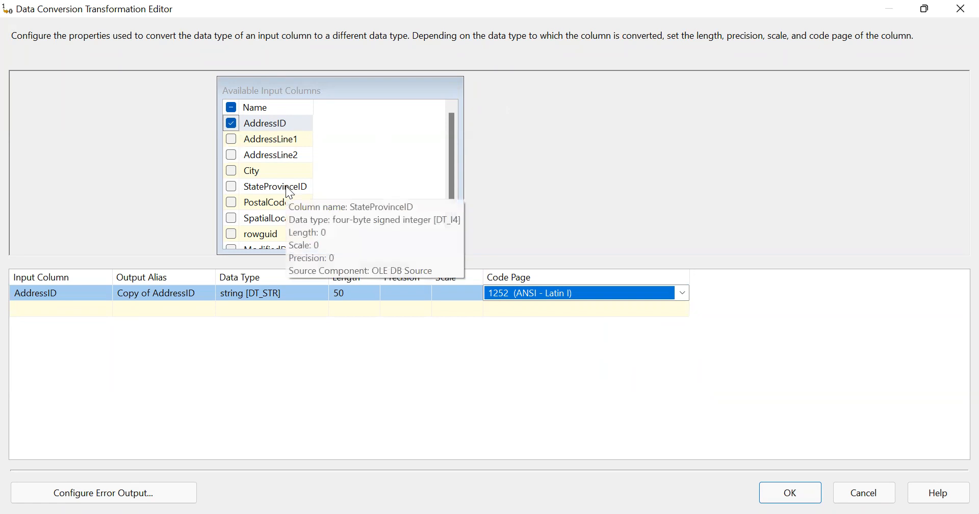
{"action": "left_click", "coordinate": [231, 139]}
{"action": "left_click", "coordinate": [231, 156]}
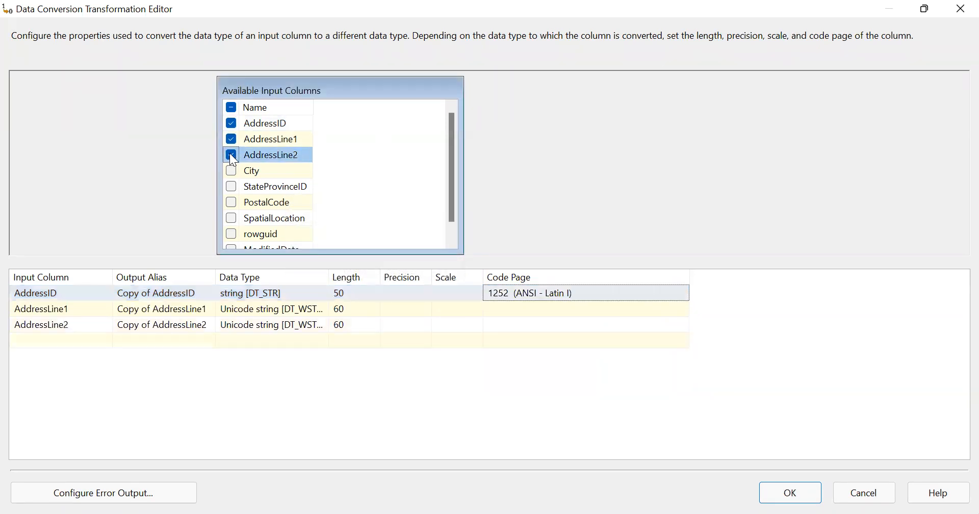
{"action": "left_click", "coordinate": [284, 326]}
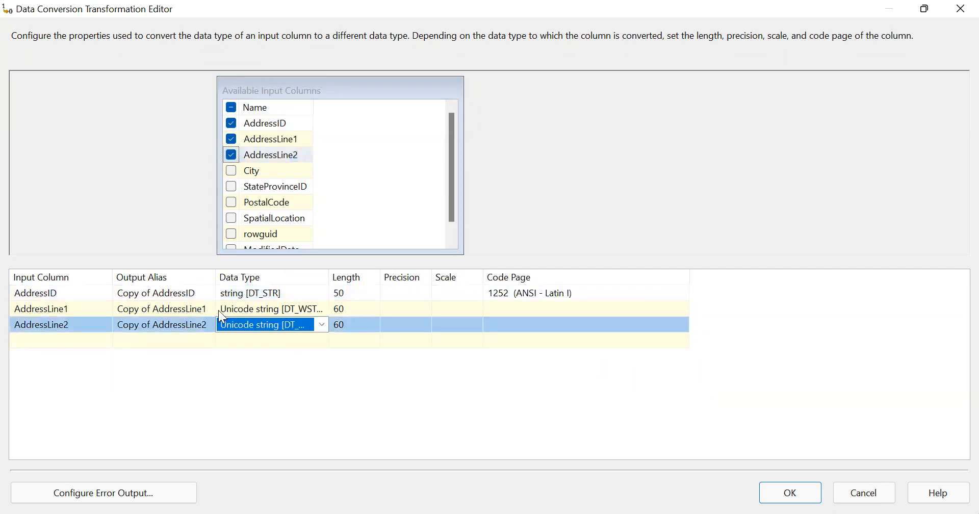
{"action": "left_click", "coordinate": [258, 309]}
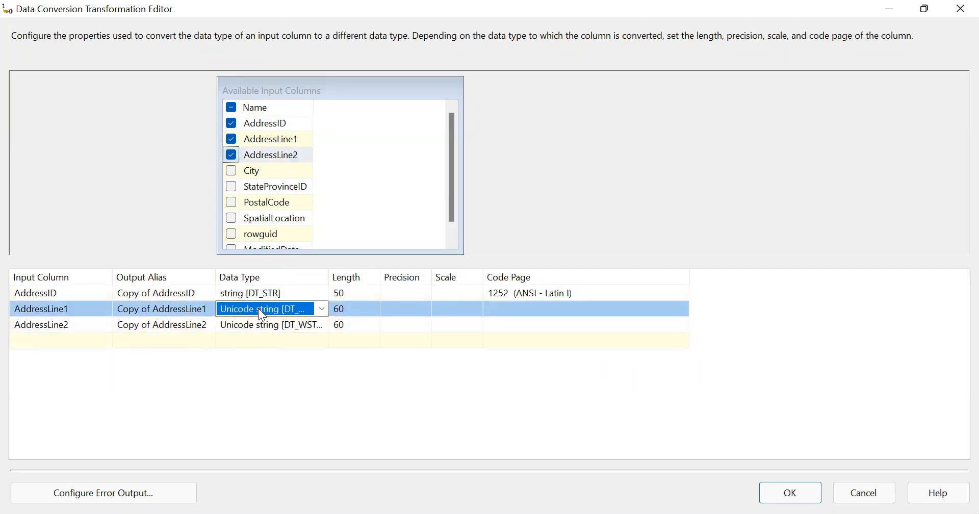
{"action": "left_click", "coordinate": [322, 309]}
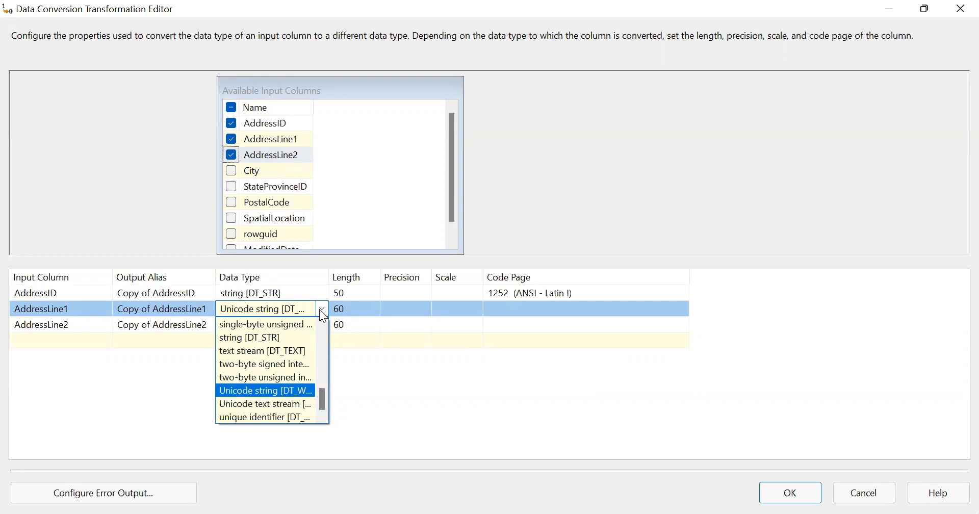
{"action": "left_click", "coordinate": [275, 376]}
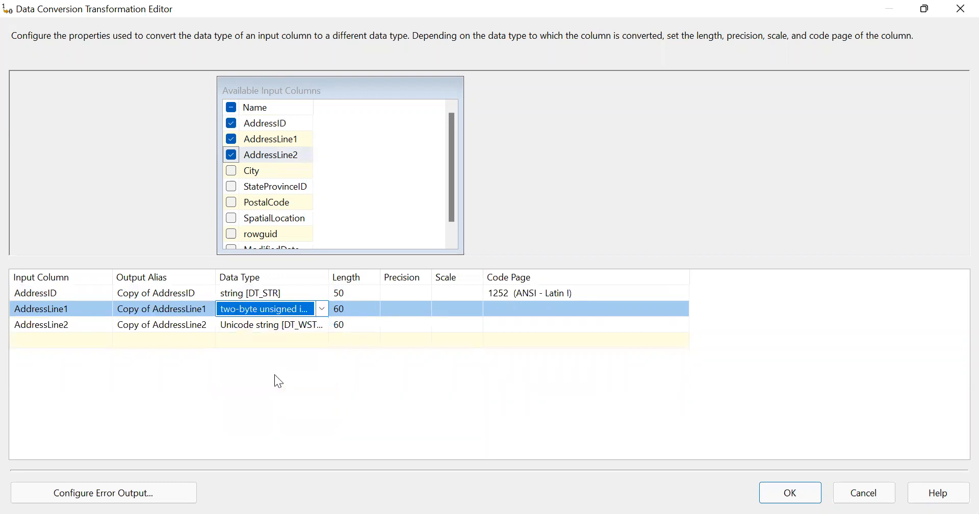
{"action": "left_click", "coordinate": [318, 325]}
{"action": "left_click", "coordinate": [319, 325]}
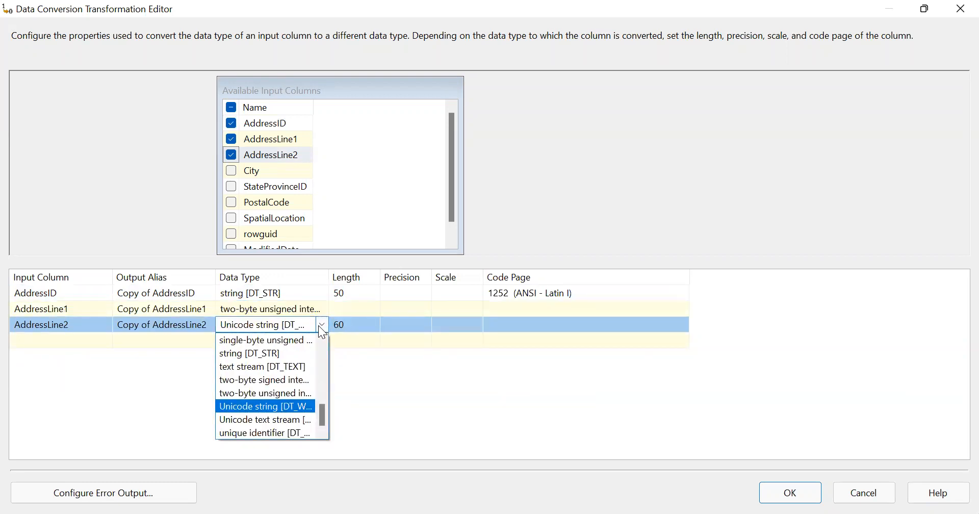
{"action": "left_click", "coordinate": [291, 366]}
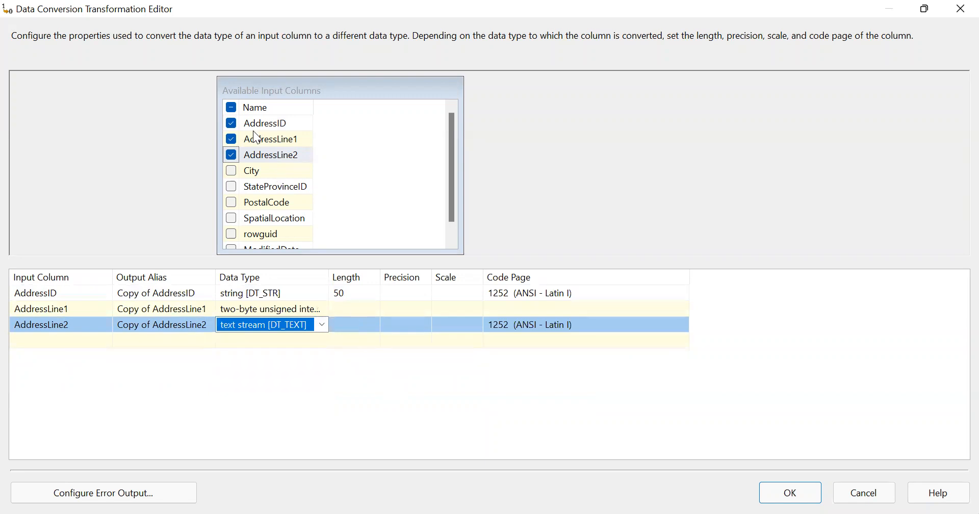
Step: Uncheck AddressLine1 and AddressLine2 so only AddressID is converted
{"action": "left_click", "coordinate": [229, 138]}
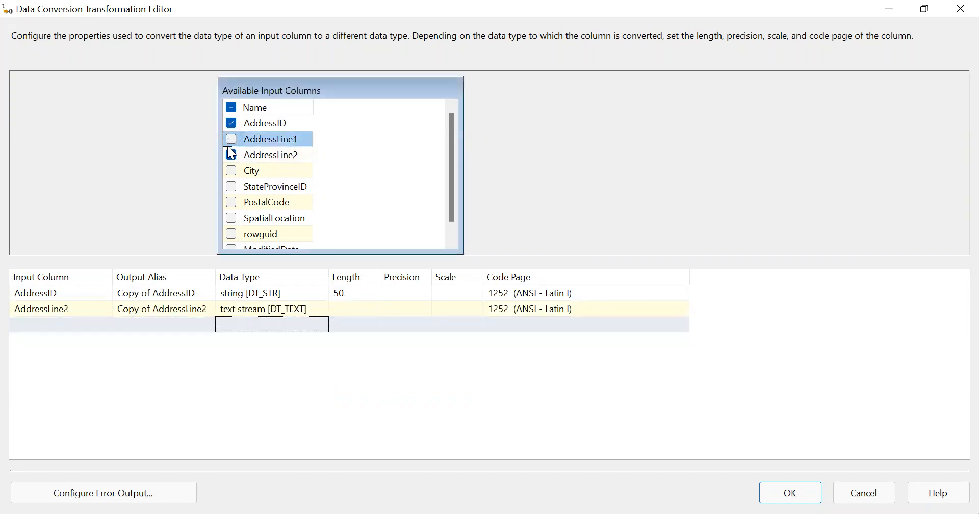
{"action": "left_click", "coordinate": [231, 156]}
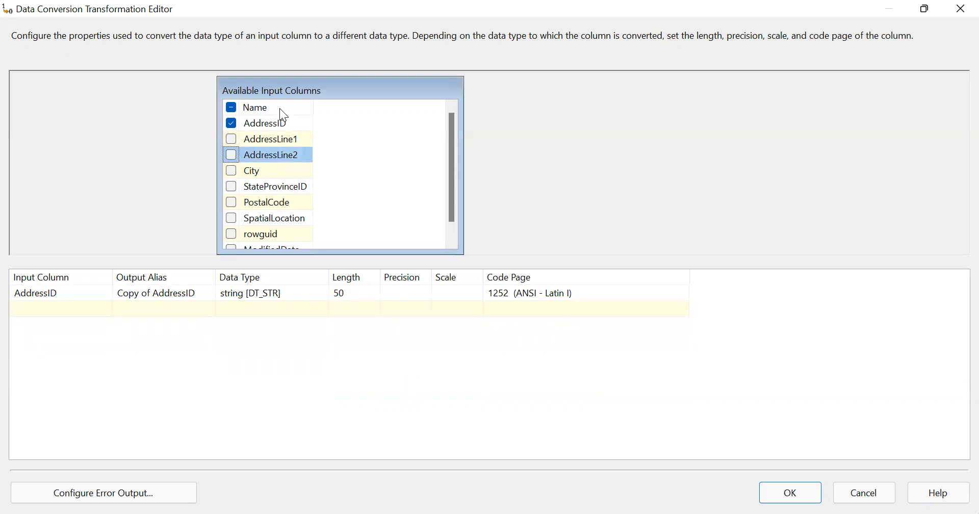
{"action": "mouse_move", "coordinate": [282, 127]}
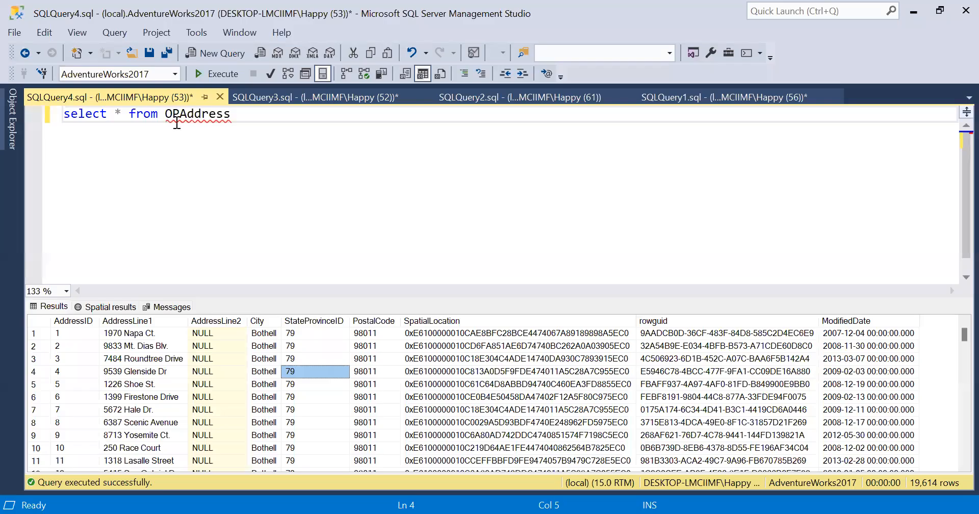
Step: Change the query to 'delete from OPAddress' and run it with F5
{"action": "left_click_drag", "start_coordinate": [121, 118], "coordinate": [4, 127]}
{"action": "type", "text": "delete"}
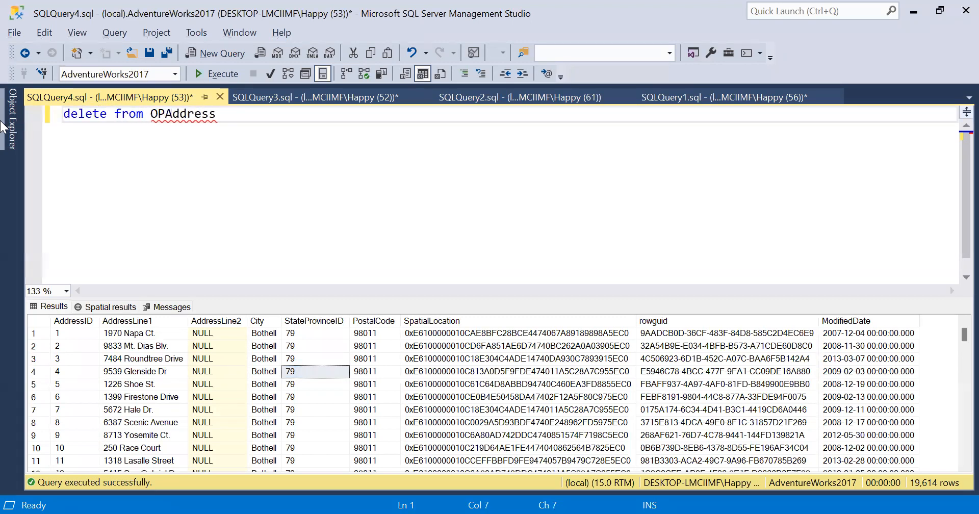
{"action": "key", "text": "F5"}
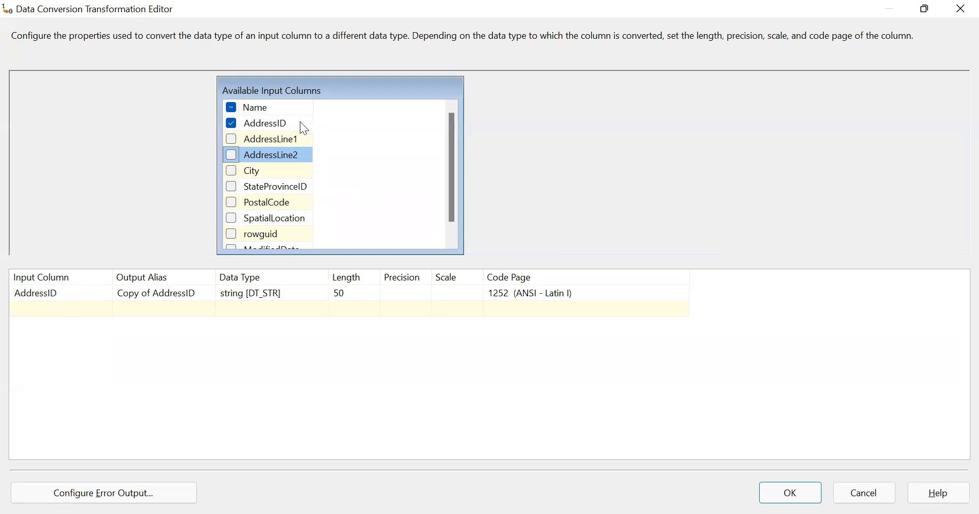
Step: Confirm the Data Conversion settings with OK and close the editor
{"action": "mouse_move", "coordinate": [299, 127]}
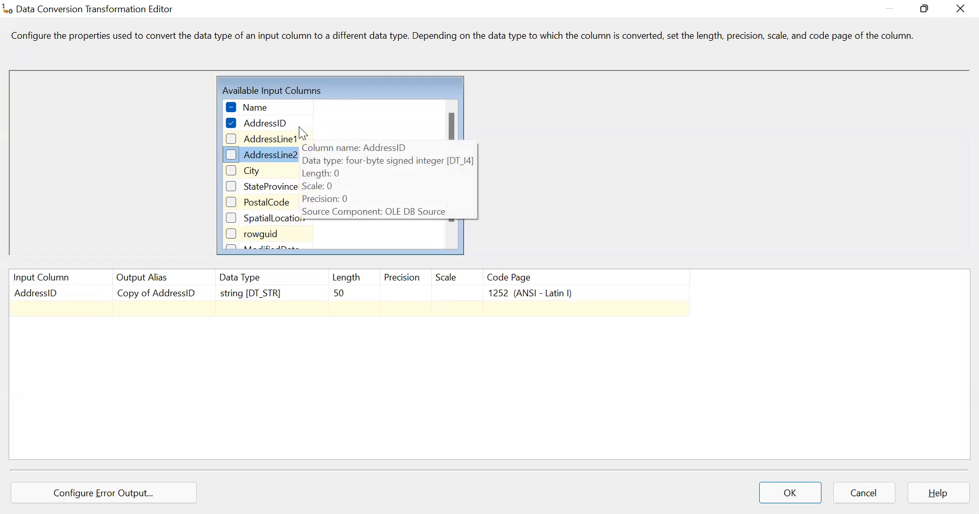
{"action": "left_click", "coordinate": [776, 495]}
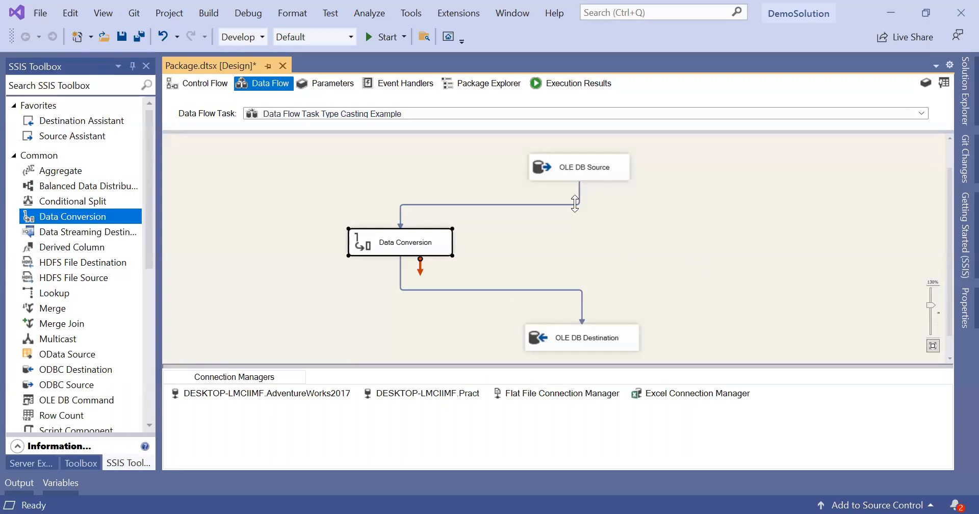
{"action": "left_click", "coordinate": [714, 278]}
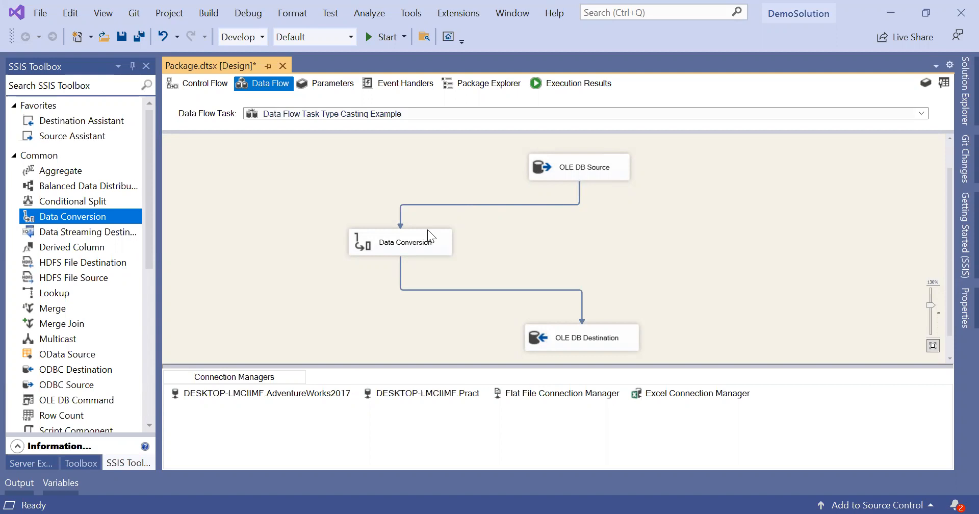
Step: Enable a data viewer on the Data Conversion to OLE DB Destination path and start the package
{"action": "right_click", "coordinate": [488, 291]}
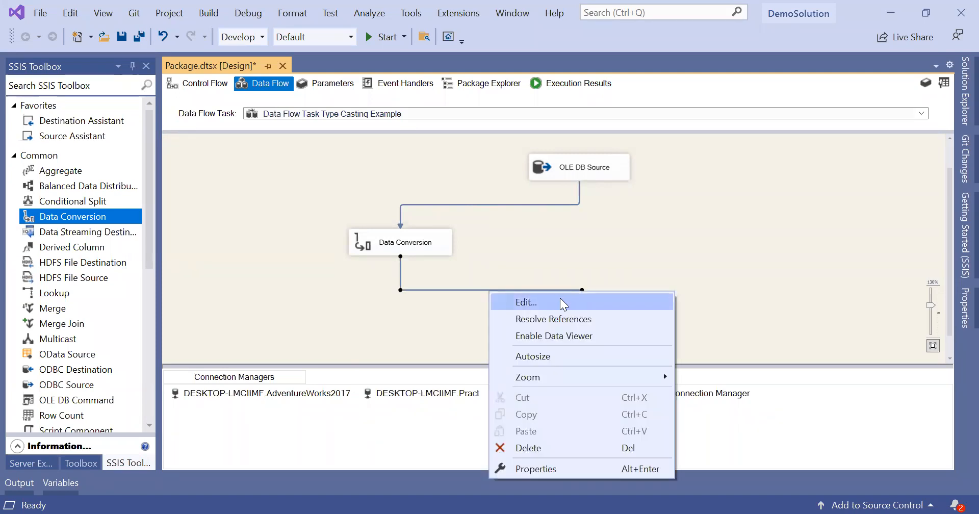
{"action": "left_click", "coordinate": [592, 335]}
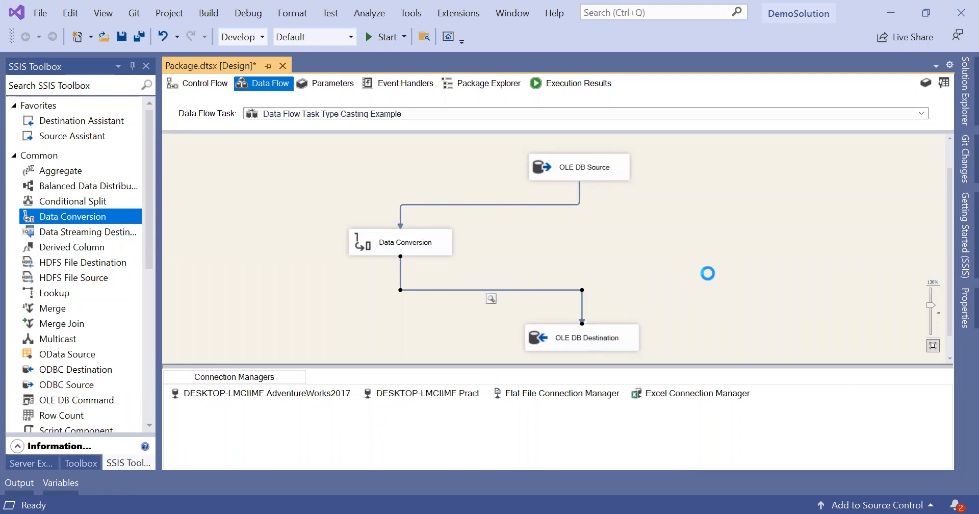
{"action": "left_click", "coordinate": [375, 37]}
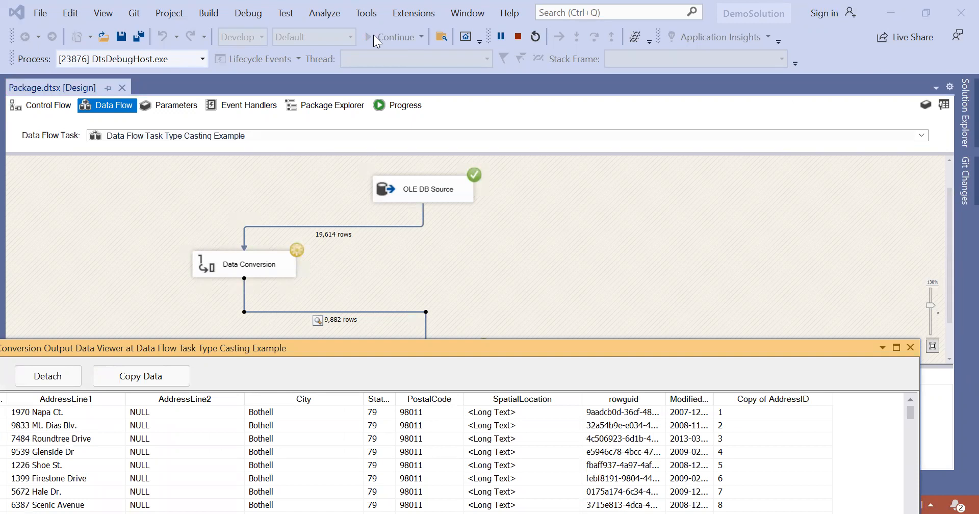
Step: Float the Data Viewer as its own window showing 9,882 rows and shift it right
{"action": "double_click", "coordinate": [504, 337]}
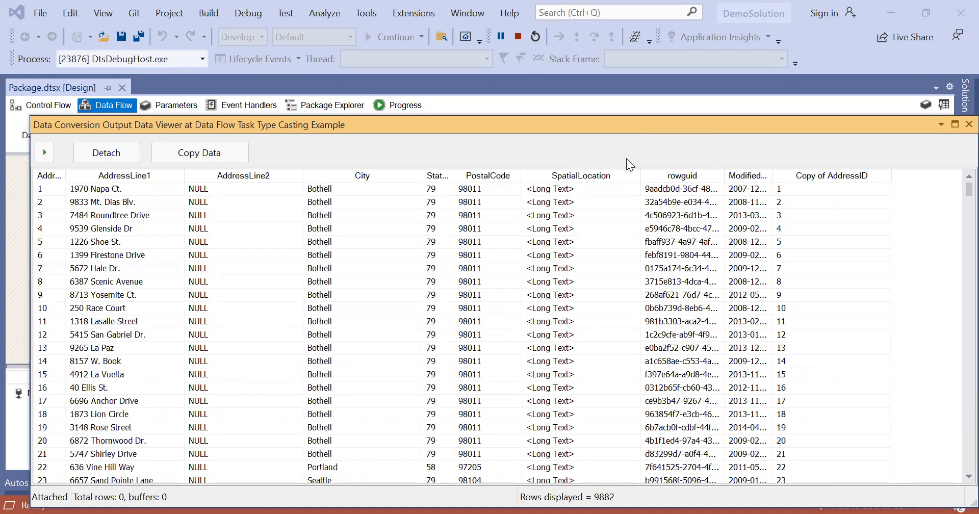
{"action": "left_click_drag", "start_coordinate": [644, 129], "coordinate": [705, 129]}
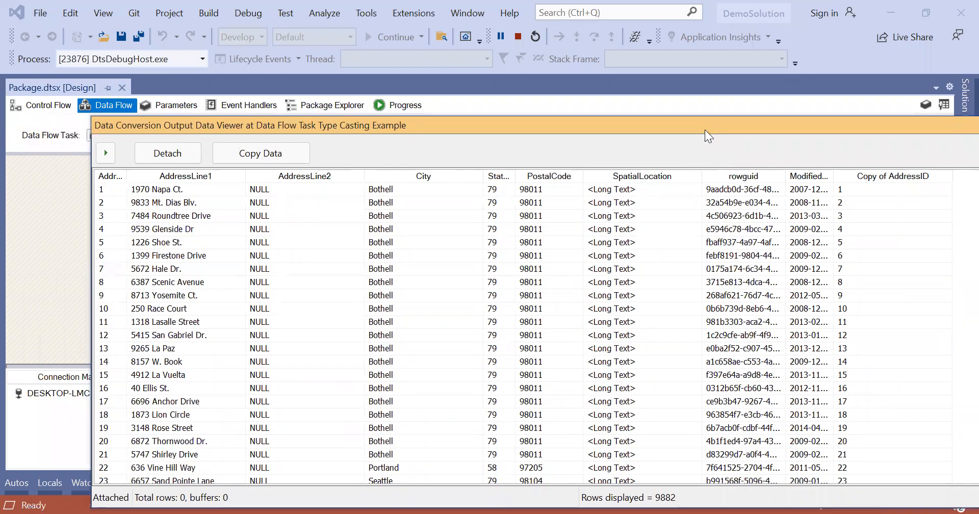
Step: Advance the viewer to the next buffer, reposition it, then close it so all 19,614 rows load
{"action": "left_click", "coordinate": [106, 153]}
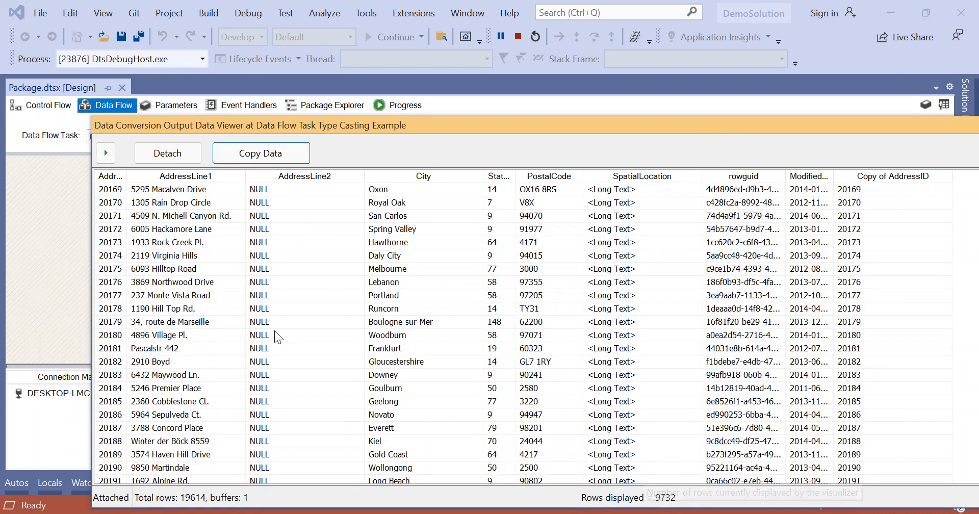
{"action": "left_click", "coordinate": [108, 158]}
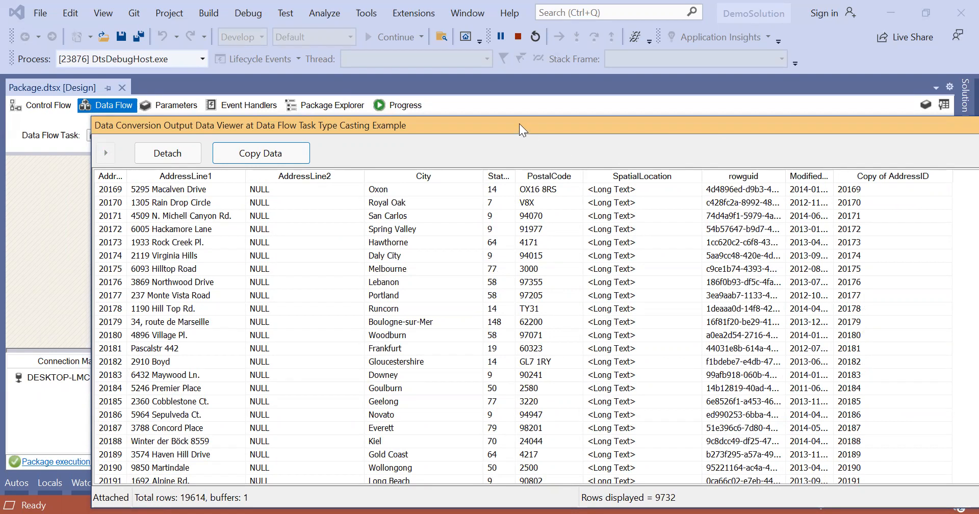
{"action": "left_click_drag", "start_coordinate": [529, 120], "coordinate": [582, 100]}
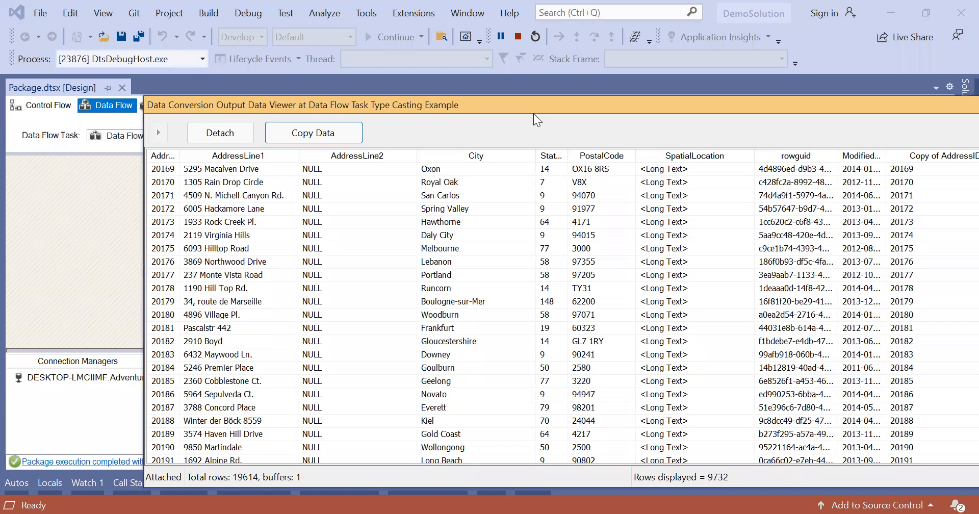
{"action": "left_click_drag", "start_coordinate": [533, 113], "coordinate": [451, 110]}
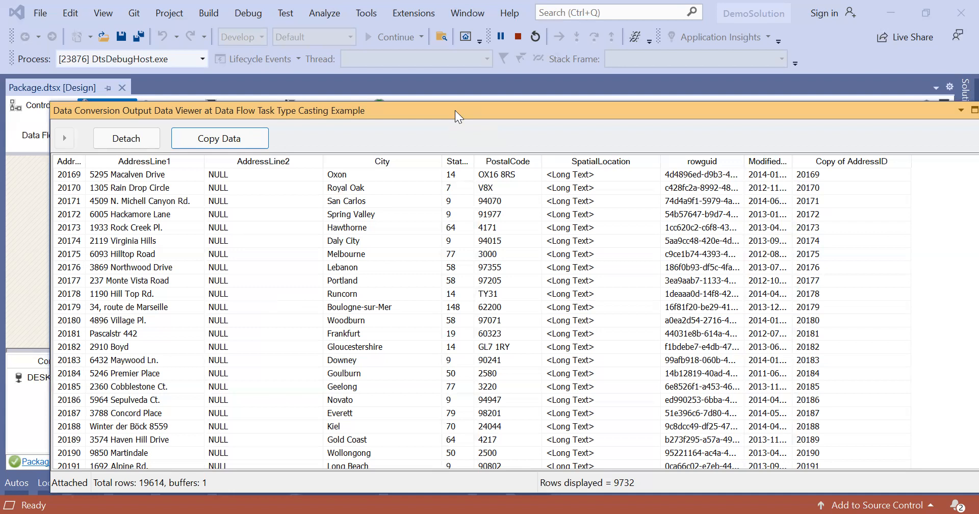
{"action": "left_click_drag", "start_coordinate": [454, 110], "coordinate": [444, 126]}
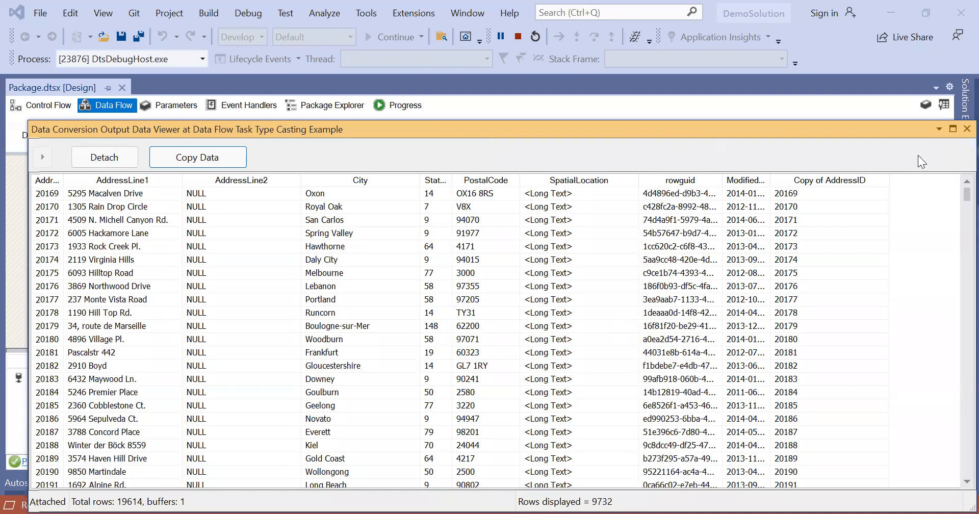
{"action": "left_click", "coordinate": [966, 129]}
{"action": "scroll", "coordinate": [608, 264], "scroll_direction": "down", "scroll_amount": 1}
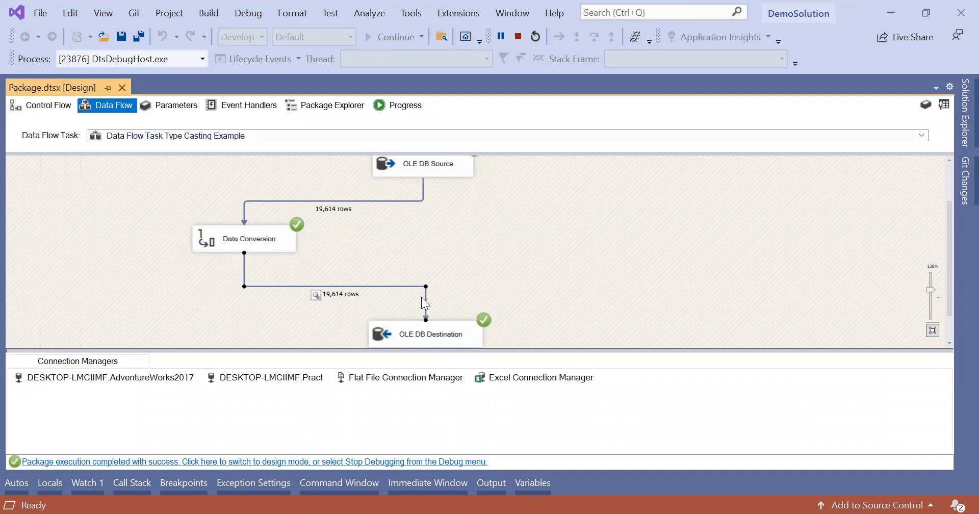
Step: Stop debugging to return the package to design mode
{"action": "left_click", "coordinate": [518, 36]}
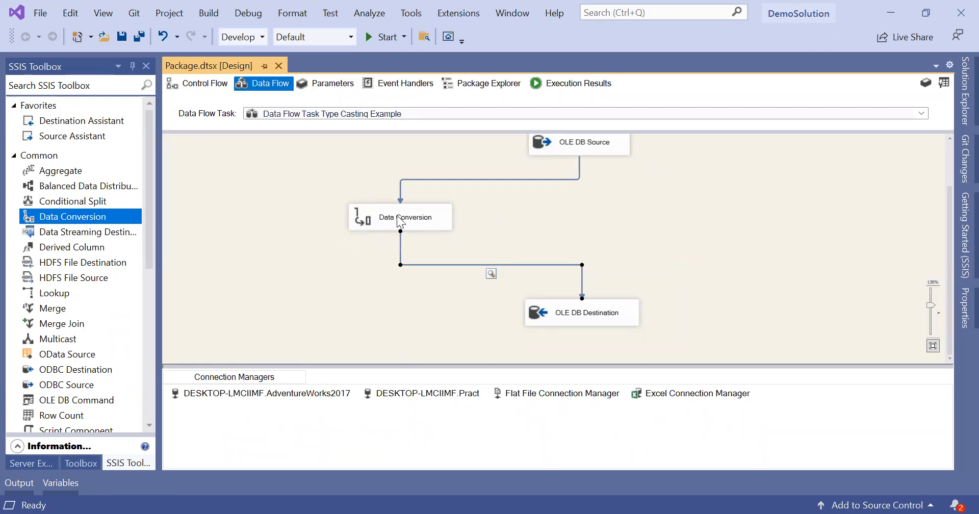
Step: Drop a Derived Column from the SSIS Toolbox onto the canvas right of Data Conversion
{"action": "left_click", "coordinate": [99, 247]}
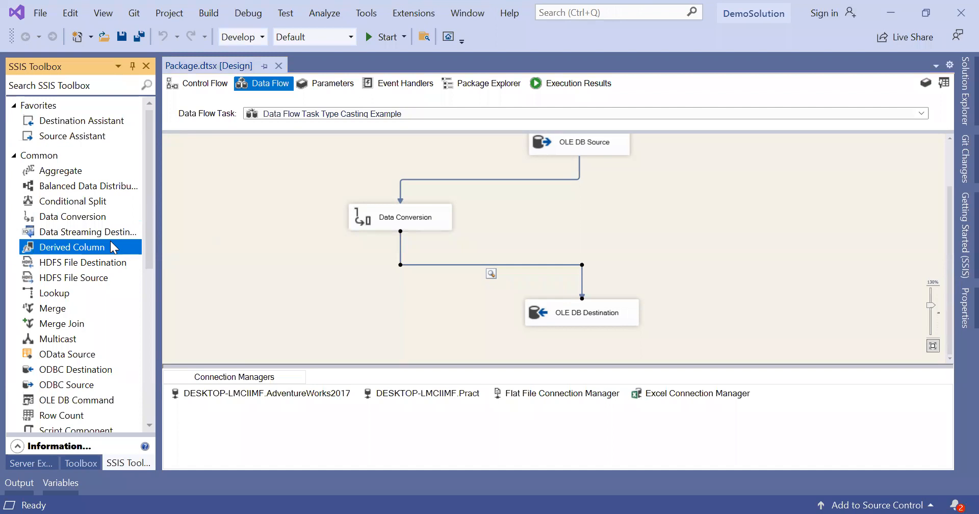
{"action": "left_click_drag", "start_coordinate": [733, 179], "coordinate": [606, 203]}
{"action": "left_click_drag", "start_coordinate": [536, 207], "coordinate": [554, 223]}
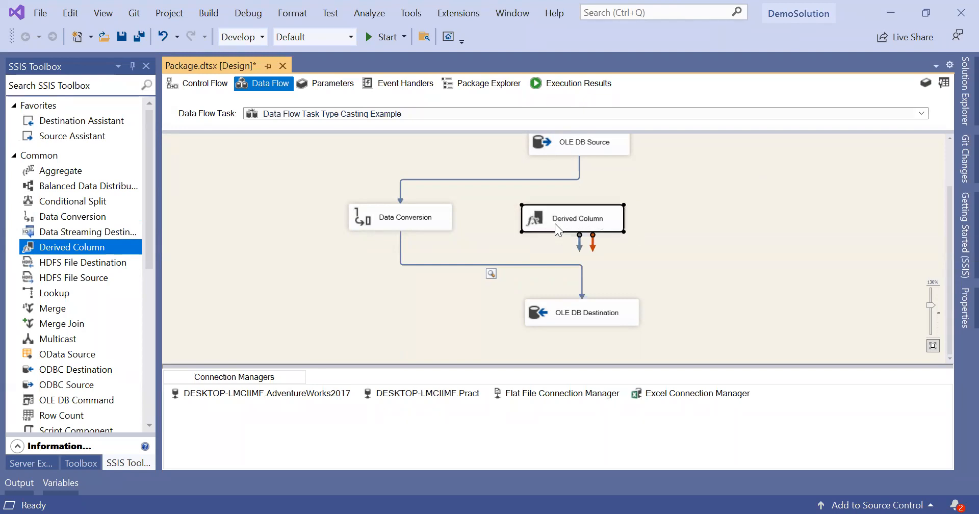
{"action": "left_click", "coordinate": [694, 191]}
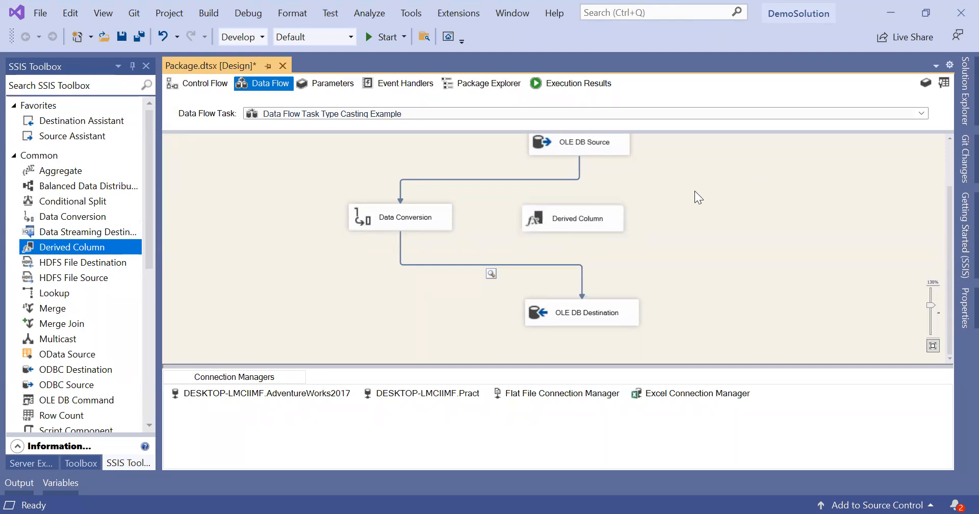
{"action": "left_click", "coordinate": [539, 179]}
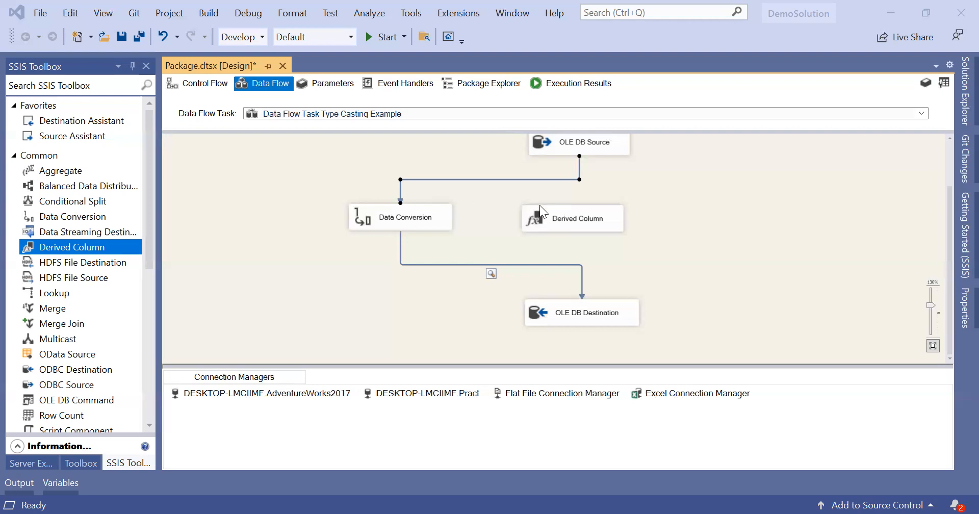
Step: Delete the OLE DB Source → Data Conversion path and connect OLE DB Source to Derived Column
{"action": "left_click", "coordinate": [548, 219]}
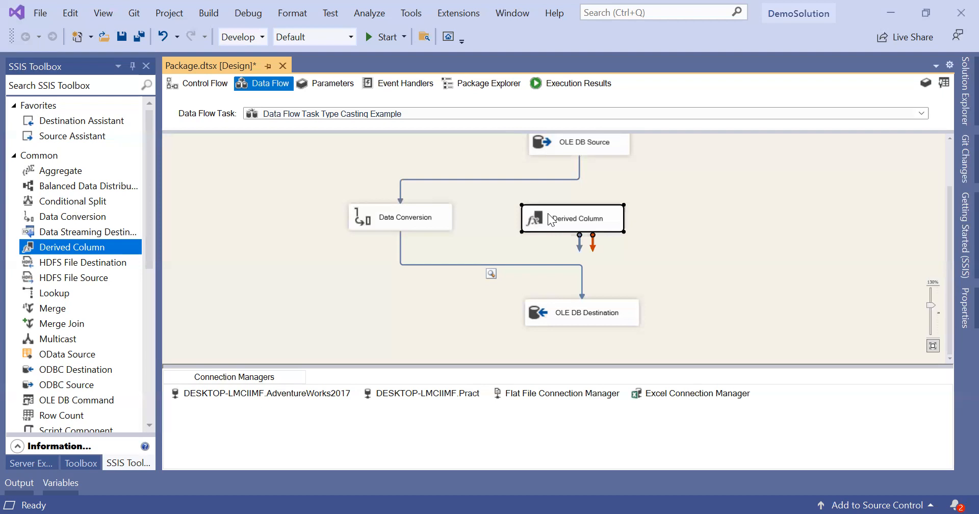
{"action": "left_click", "coordinate": [532, 179]}
{"action": "key", "text": "Delete"}
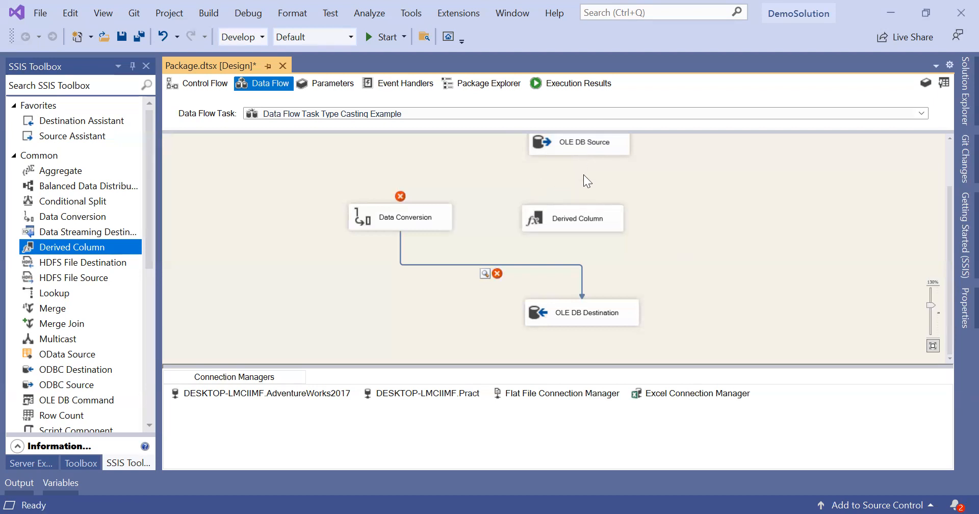
{"action": "left_click", "coordinate": [573, 144]}
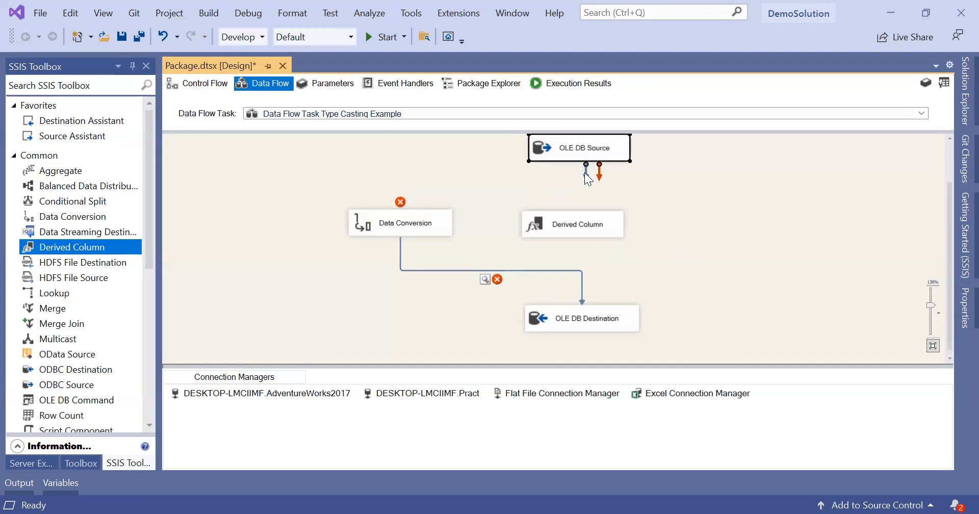
{"action": "left_click_drag", "start_coordinate": [560, 208], "coordinate": [560, 219]}
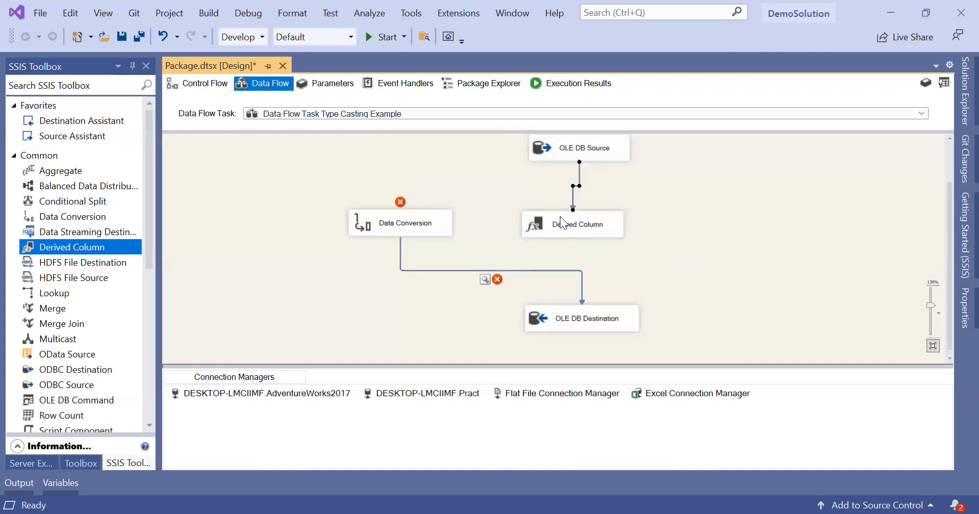
Step: Open the Derived Column editor briefly and close it without changes
{"action": "double_click", "coordinate": [590, 222]}
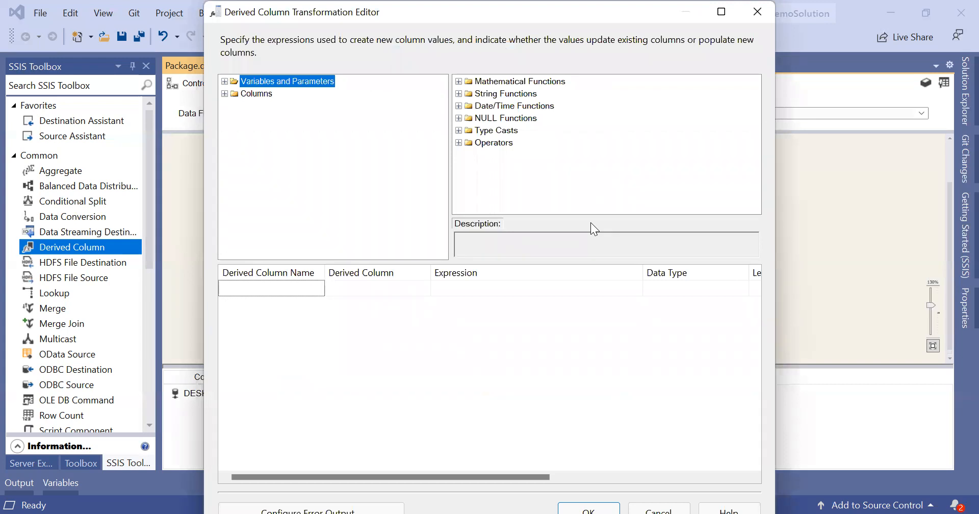
{"action": "left_click", "coordinate": [742, 23]}
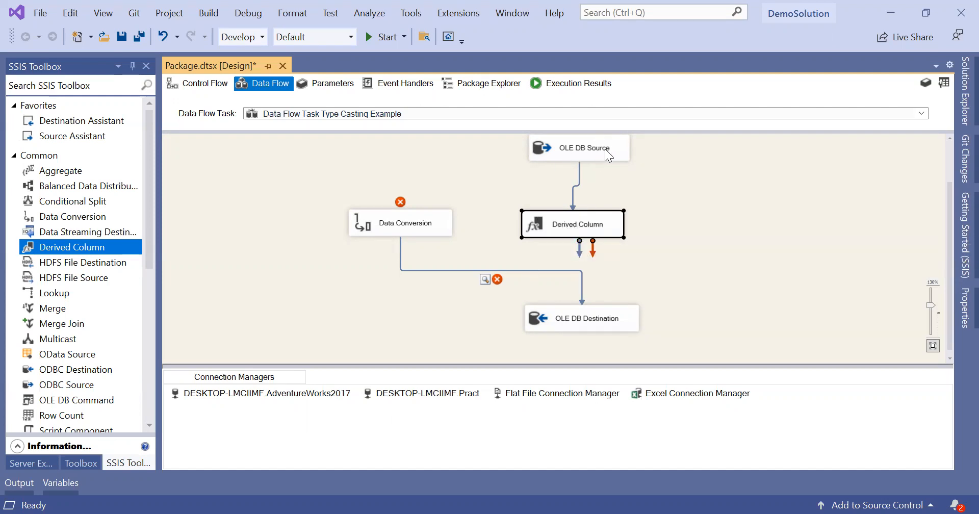
Step: Move Derived Column up under OLE DB Source and open its Derived Column Transformation Editor
{"action": "left_click_drag", "start_coordinate": [571, 216], "coordinate": [586, 200]}
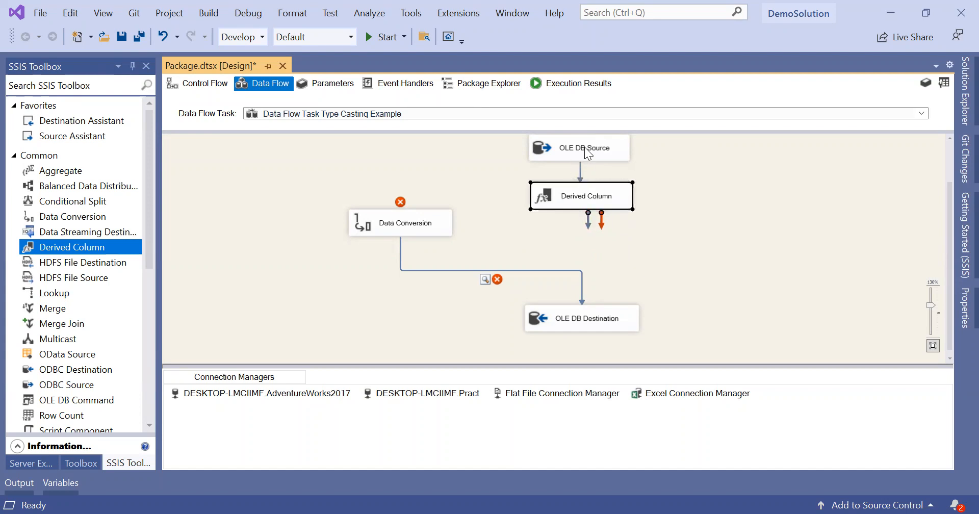
{"action": "double_click", "coordinate": [549, 201]}
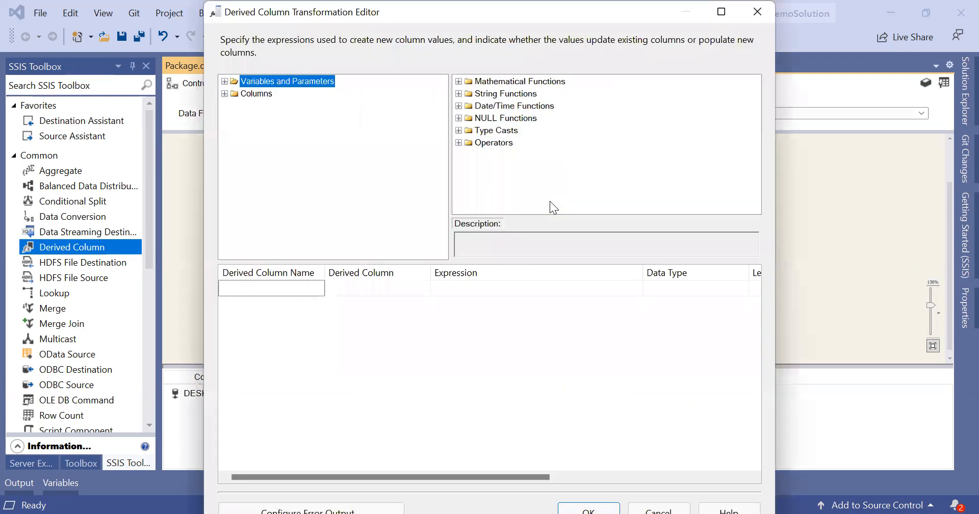
Step: Browse Variables and Parameters, then expand Columns and select the AddressID input column
{"action": "left_click", "coordinate": [224, 82]}
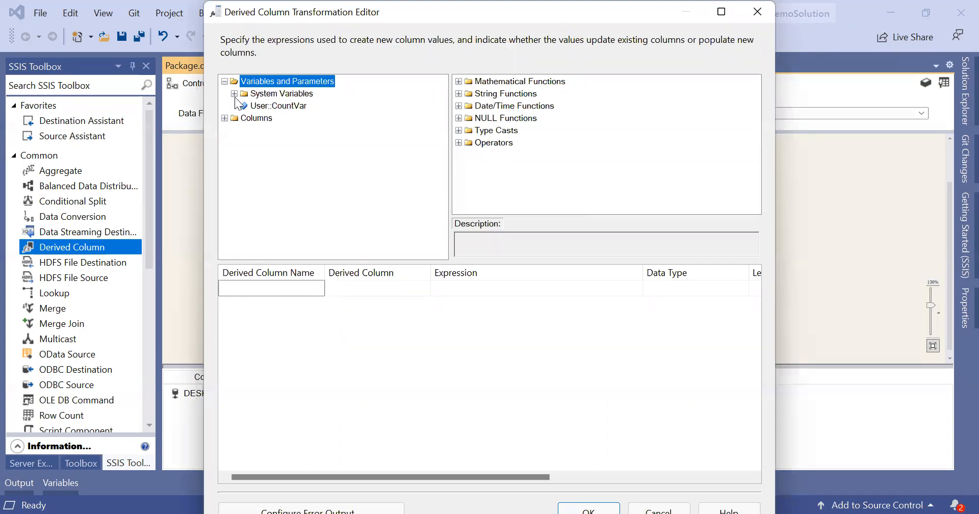
{"action": "left_click", "coordinate": [234, 94]}
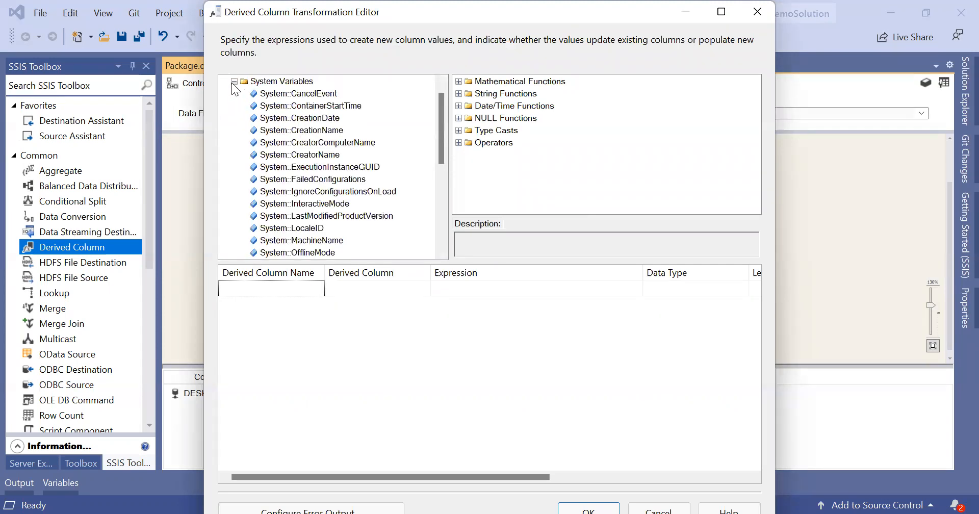
{"action": "left_click", "coordinate": [231, 81]}
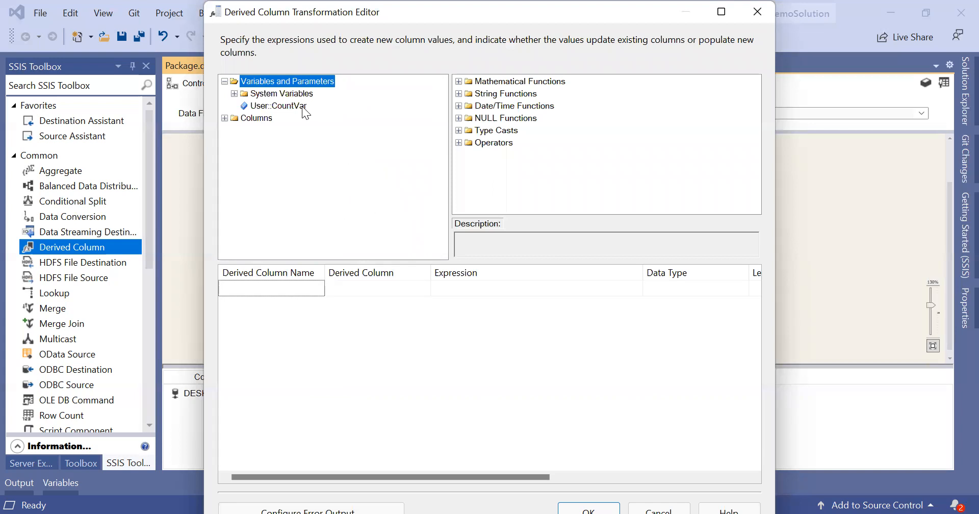
{"action": "left_click", "coordinate": [225, 81]}
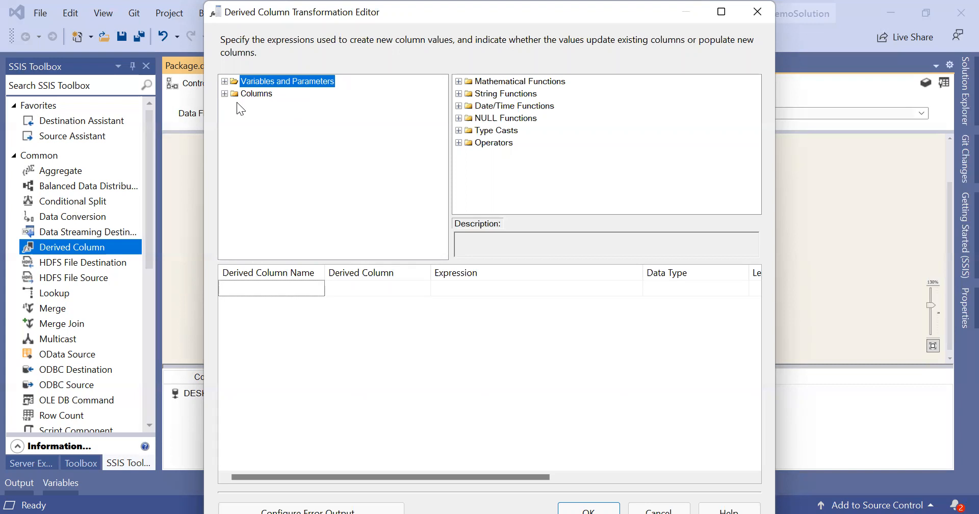
{"action": "left_click", "coordinate": [225, 93]}
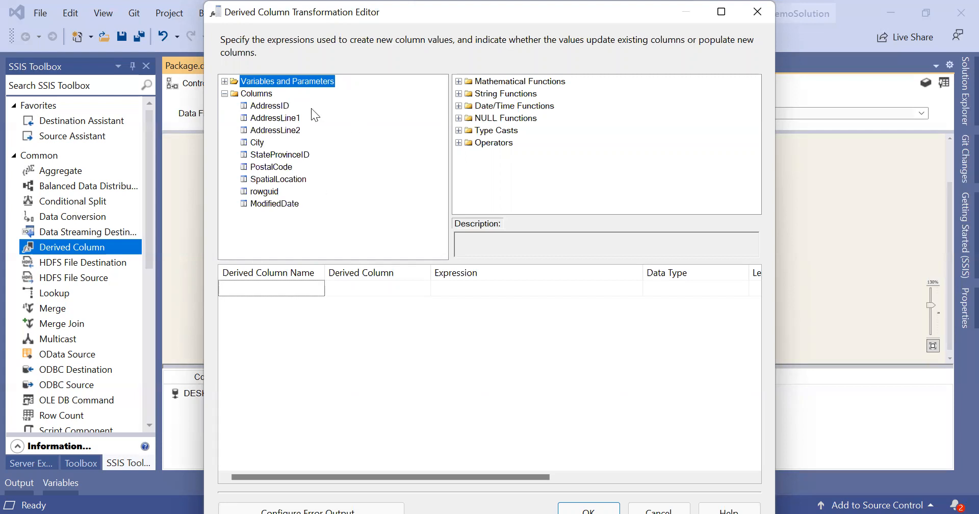
{"action": "left_click", "coordinate": [286, 110]}
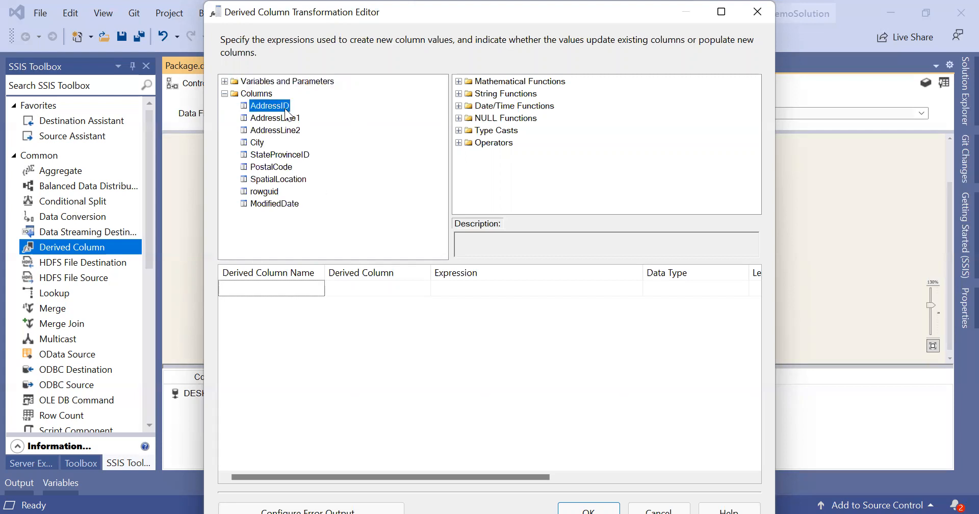
Step: Drag AddressID into the grid as a new derived column with expression [AddressID]
{"action": "left_click_drag", "start_coordinate": [286, 110], "coordinate": [298, 206]}
{"action": "left_click_drag", "start_coordinate": [346, 286], "coordinate": [392, 289]}
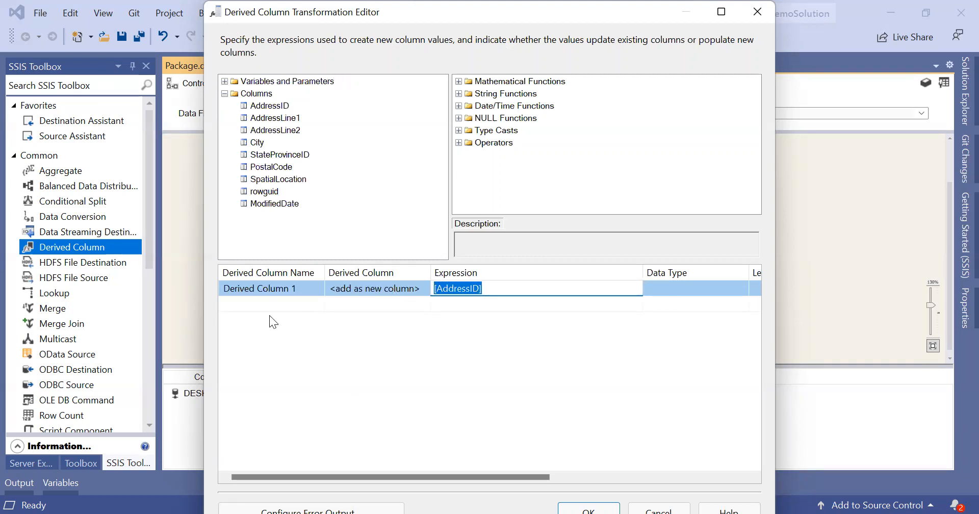
{"action": "left_click", "coordinate": [342, 289]}
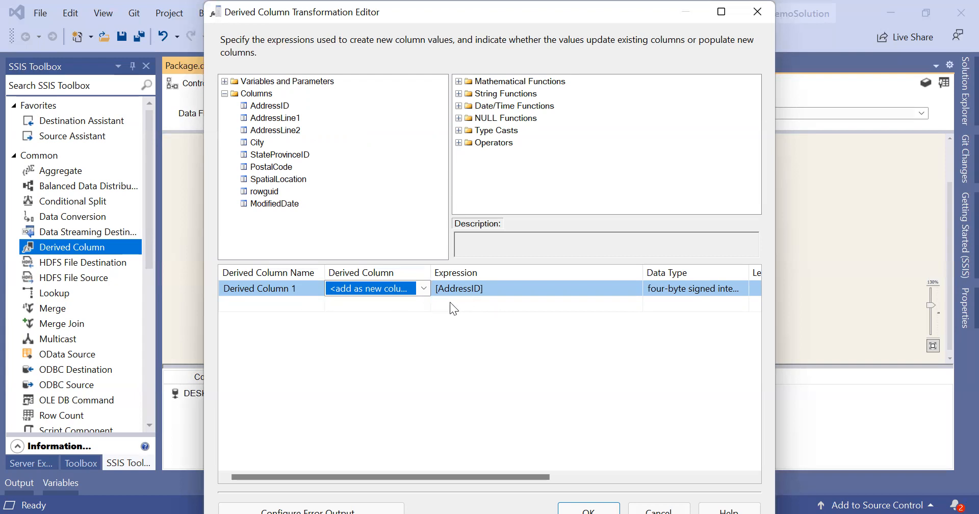
{"action": "left_click", "coordinate": [553, 301]}
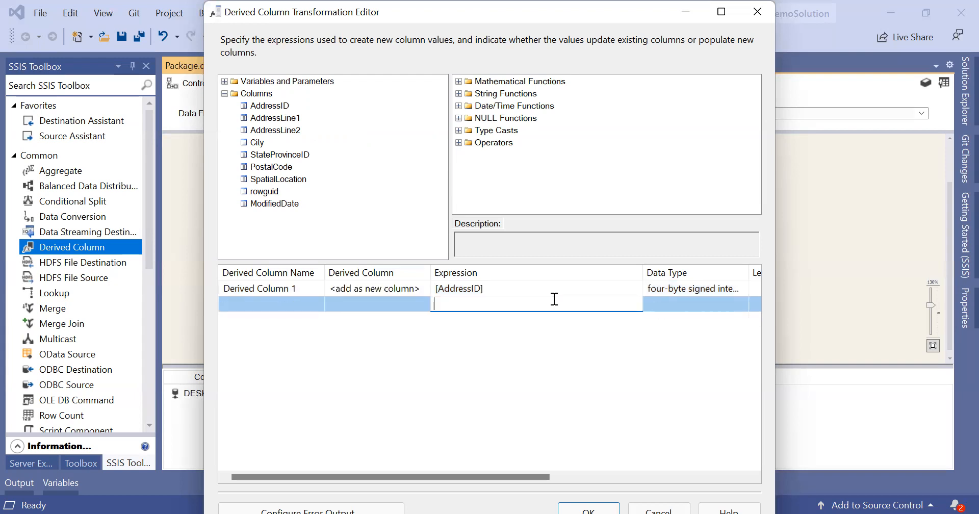
{"action": "left_click", "coordinate": [452, 427]}
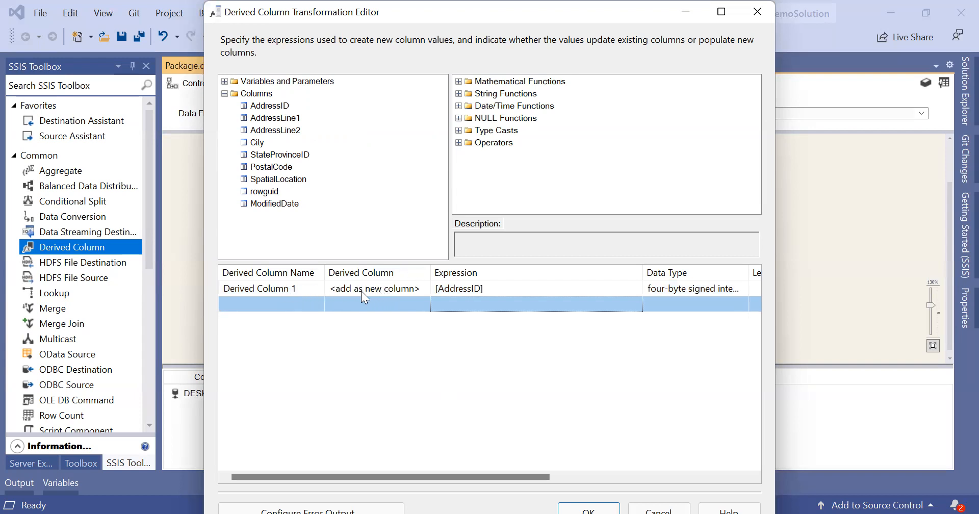
Step: Rename Derived Column 1 to DerivedAddressID
{"action": "left_click", "coordinate": [313, 288]}
{"action": "key", "text": "BackSpace"}
{"action": "key", "text": "BackSpace"}
{"action": "key", "text": "BackSpace"}
{"action": "key", "text": "BackSpace"}
{"action": "key", "text": "BackSpace"}
{"action": "key", "text": "BackSpace"}
{"action": "key", "text": "BackSpace"}
{"action": "key", "text": "BackSpace"}
{"action": "key", "text": "BackSpace"}
{"action": "key", "text": "BackSpace"}
{"action": "key", "text": "BackSpace"}
{"action": "key", "text": "BackSpace"}
{"action": "key", "text": "BackSpace"}
{"action": "key", "text": "BackSpace"}
{"action": "key", "text": "BackSpace"}
{"action": "key", "text": "BackSpace"}
{"action": "type", "text": "Deriv"}
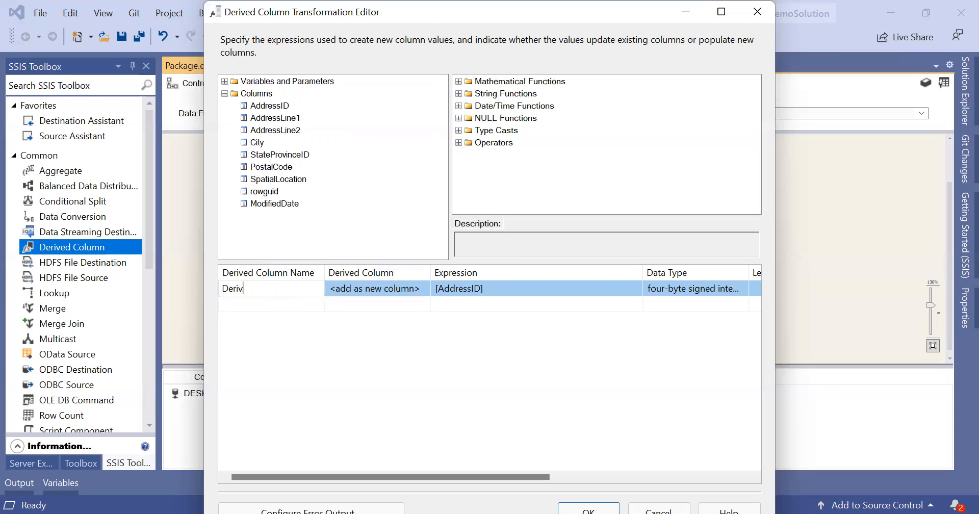
{"action": "type", "text": "edAddressID"}
{"action": "key", "text": "Return"}
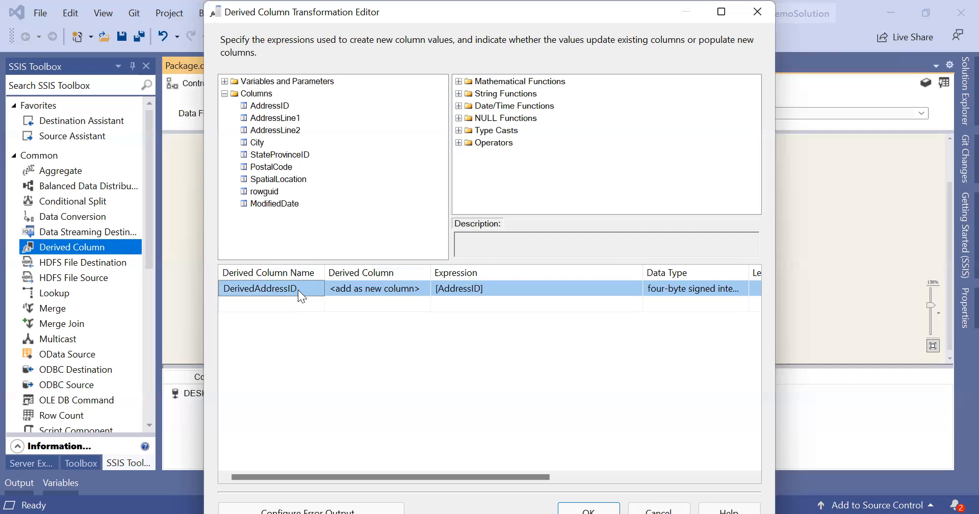
{"action": "left_click", "coordinate": [352, 289]}
{"action": "left_click", "coordinate": [424, 287]}
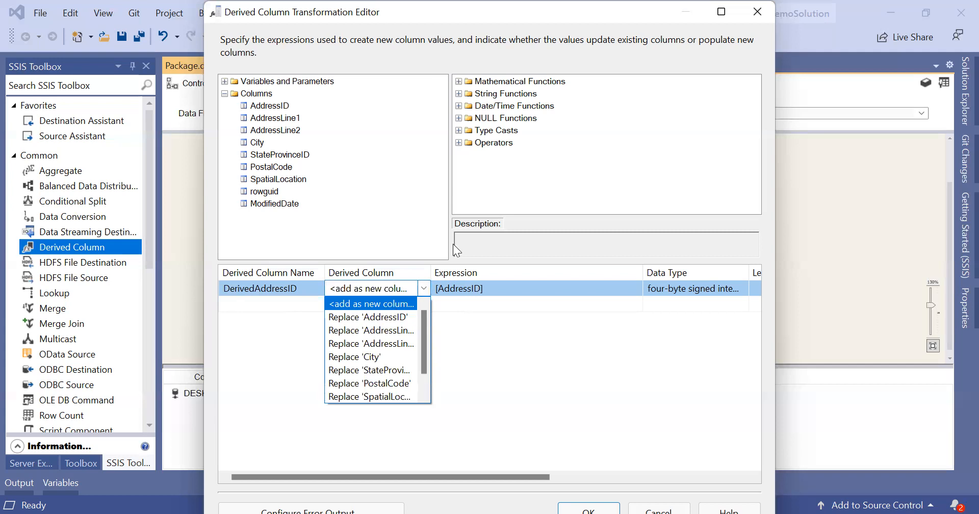
{"action": "left_click", "coordinate": [694, 230]}
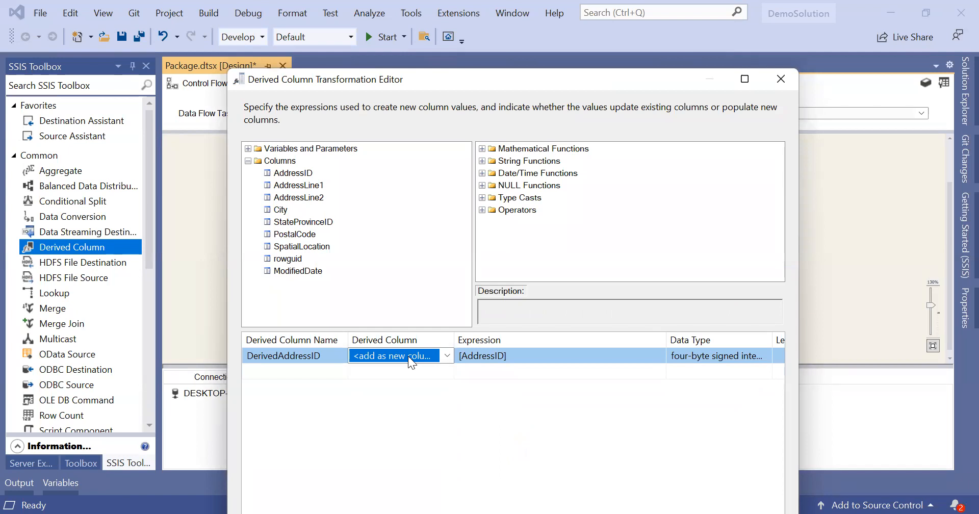
{"action": "left_click", "coordinate": [447, 355]}
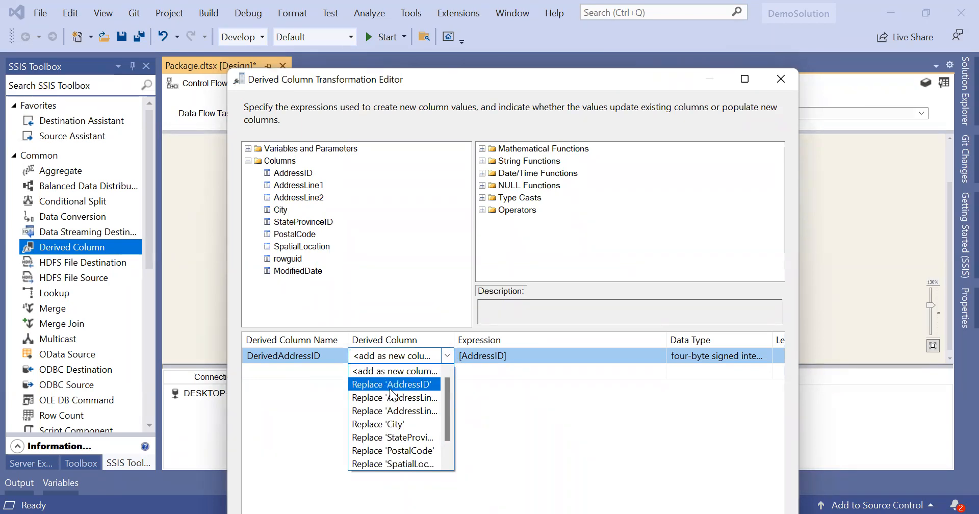
{"action": "left_click", "coordinate": [448, 450]}
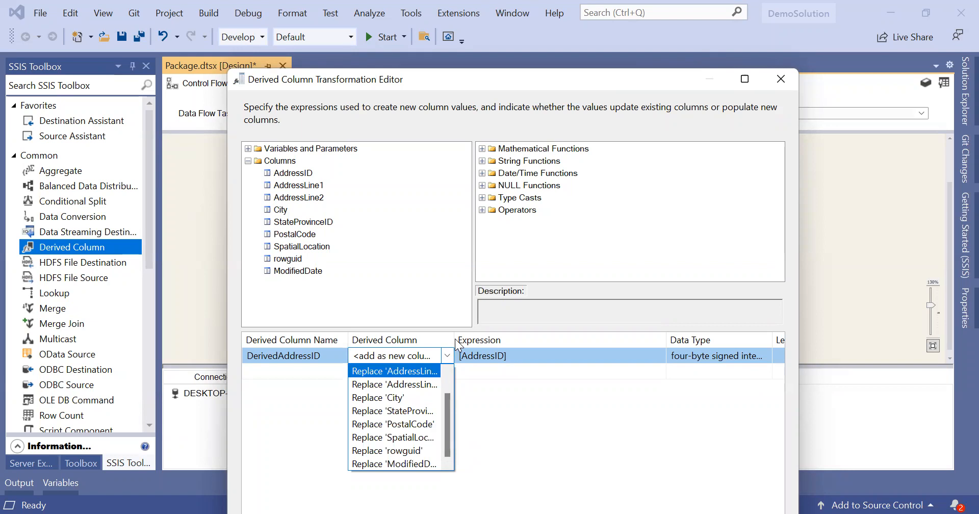
{"action": "left_click", "coordinate": [448, 377]}
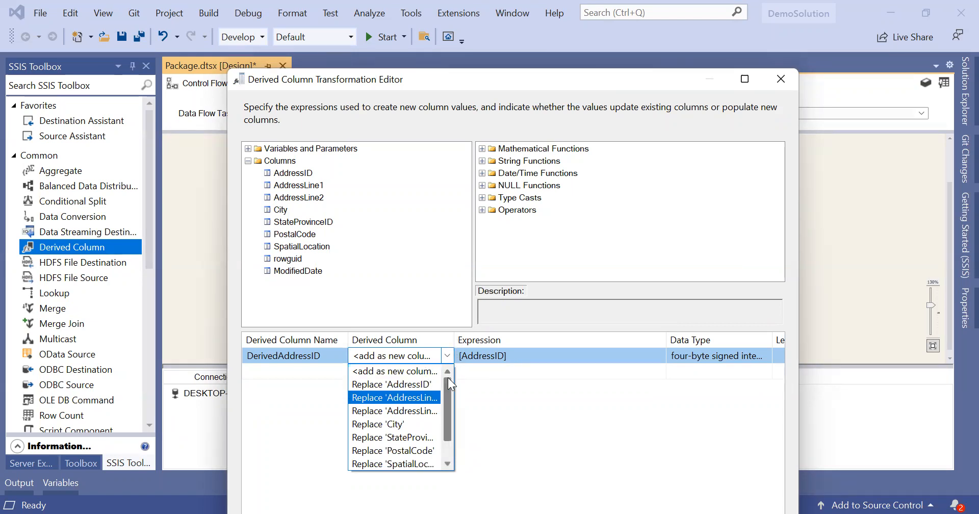
{"action": "left_click", "coordinate": [416, 370]}
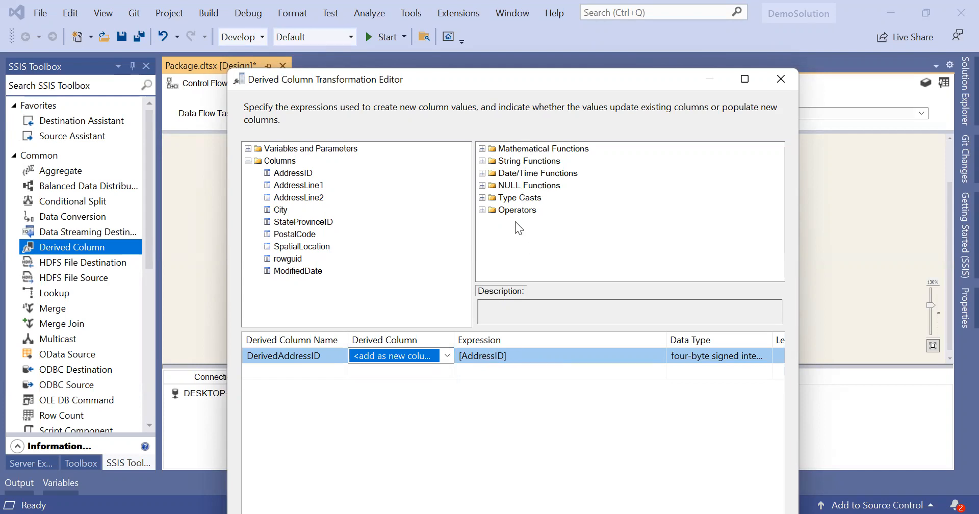
Step: Browse the Mathematical Functions list in the editor, then collapse it
{"action": "left_click", "coordinate": [481, 148]}
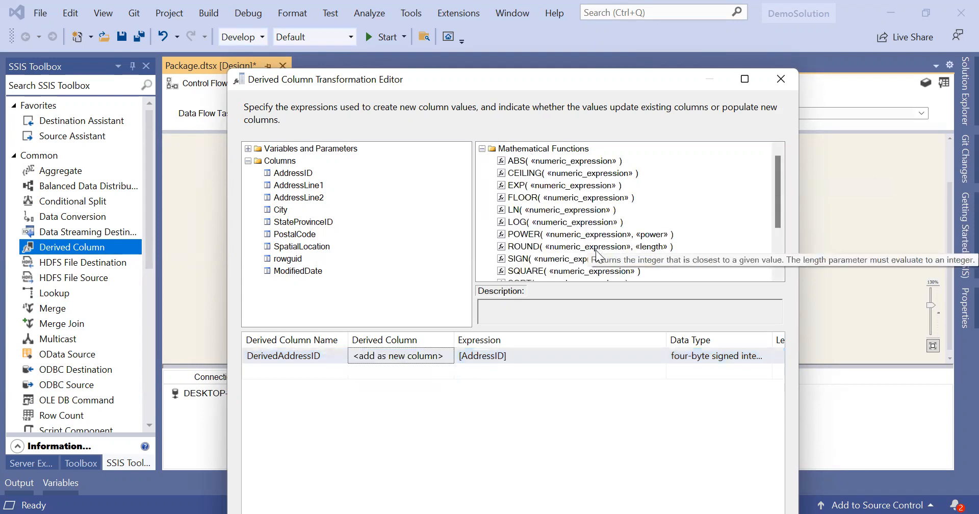
{"action": "scroll", "coordinate": [598, 255], "scroll_direction": "down", "scroll_amount": 1}
{"action": "scroll", "coordinate": [597, 255], "scroll_direction": "up", "scroll_amount": 1}
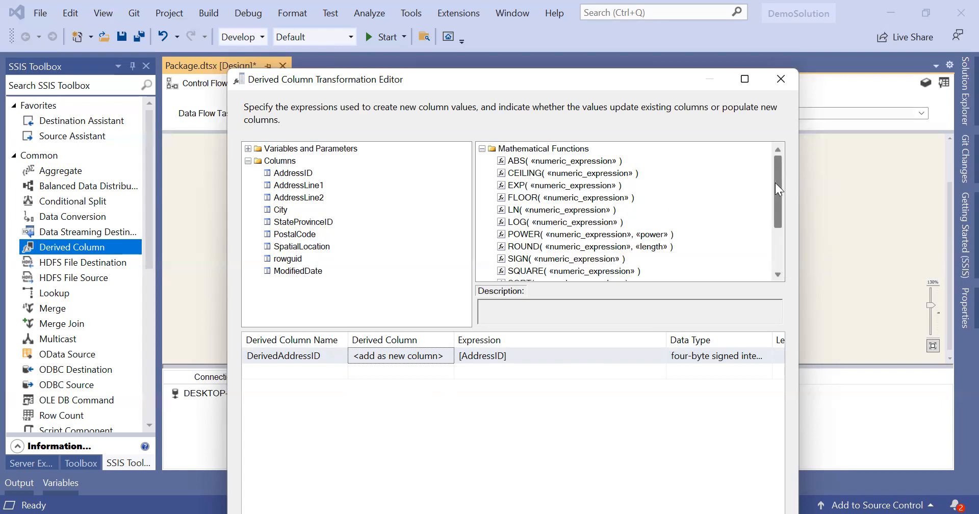
{"action": "left_click_drag", "start_coordinate": [779, 185], "coordinate": [781, 197]}
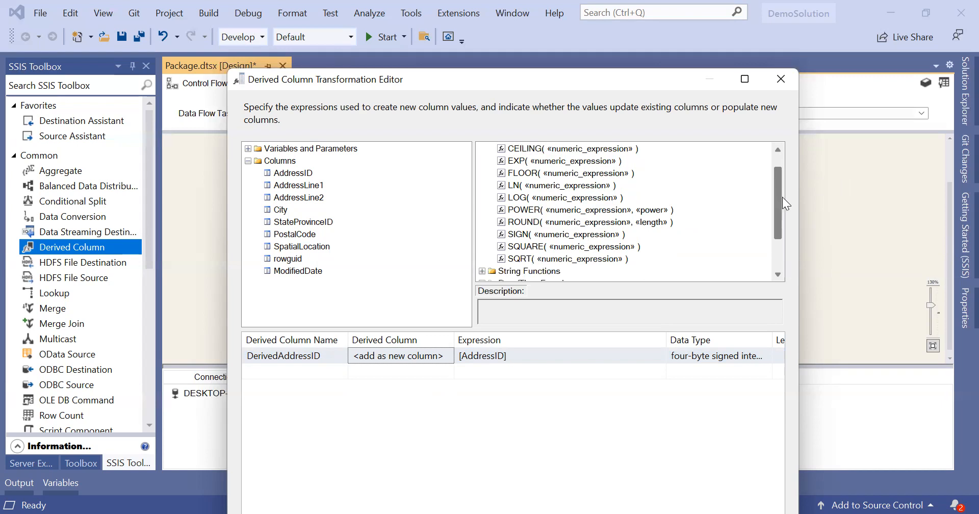
{"action": "scroll", "coordinate": [782, 196], "scroll_direction": "up", "scroll_amount": 2}
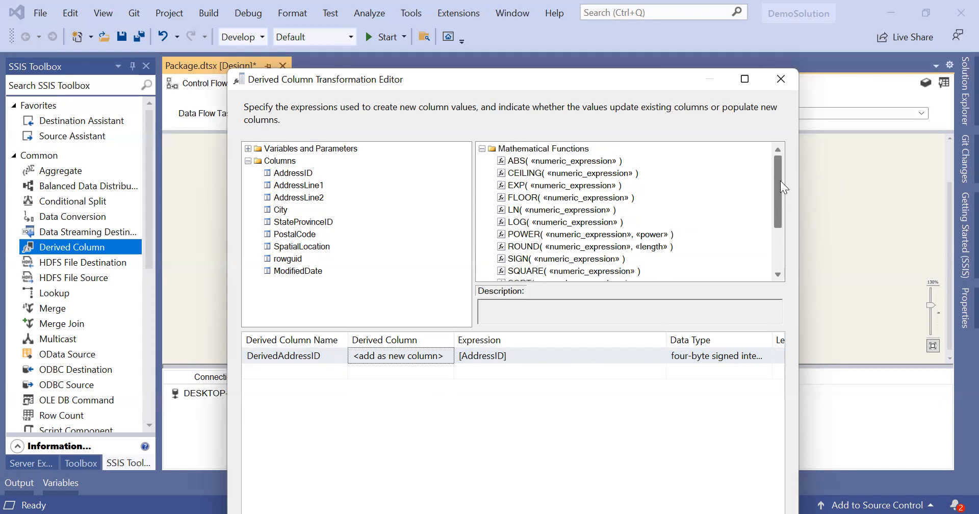
{"action": "left_click", "coordinate": [481, 148]}
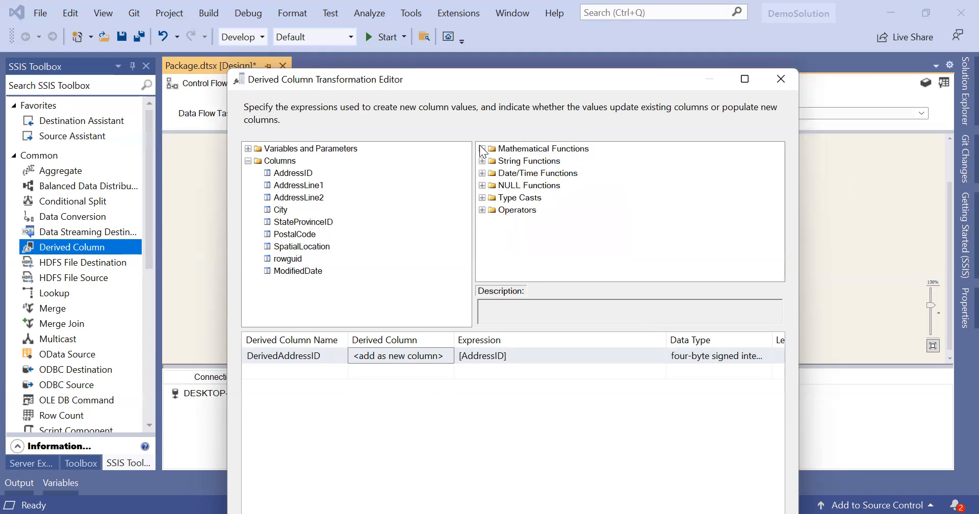
Step: Browse the String Functions list, then collapse it
{"action": "left_click", "coordinate": [481, 161]}
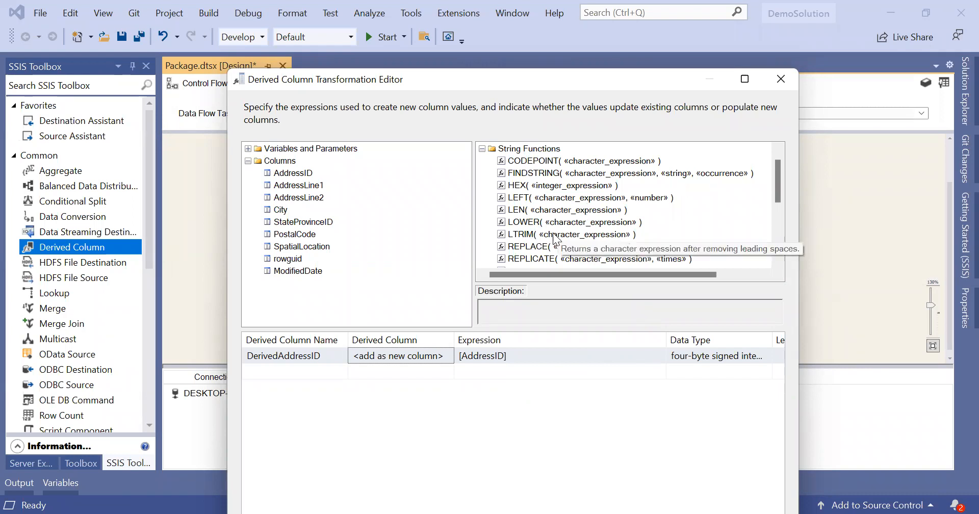
{"action": "scroll", "coordinate": [553, 233], "scroll_direction": "down", "scroll_amount": 1}
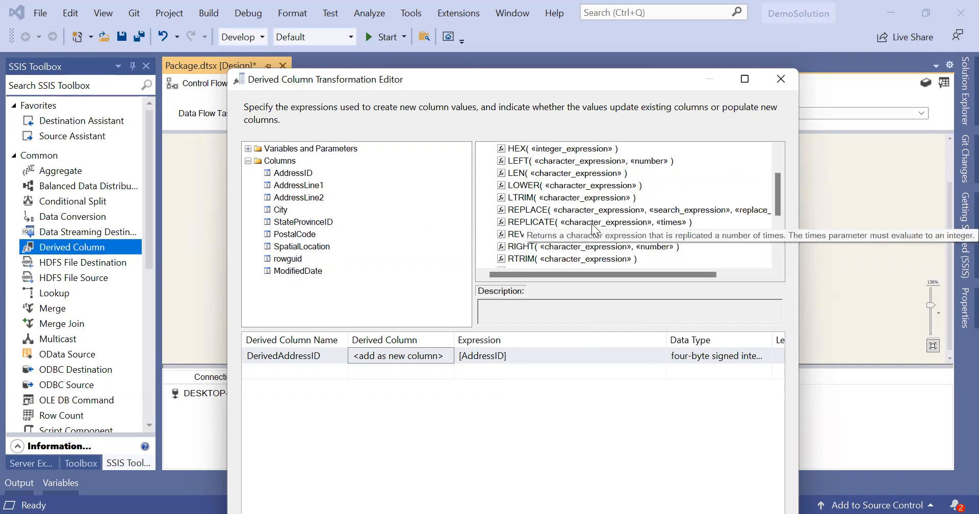
{"action": "scroll", "coordinate": [591, 223], "scroll_direction": "down", "scroll_amount": 3}
{"action": "scroll", "coordinate": [592, 224], "scroll_direction": "up", "scroll_amount": 4}
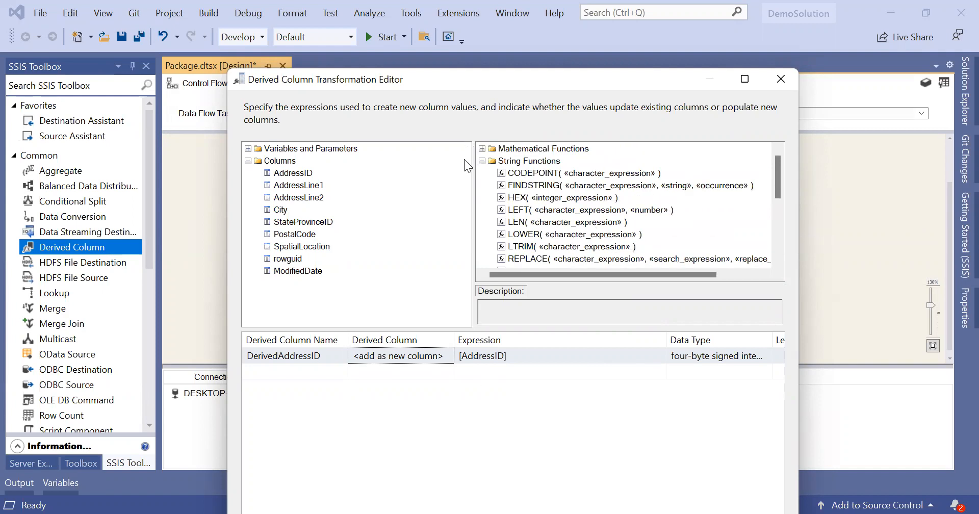
{"action": "left_click", "coordinate": [481, 161]}
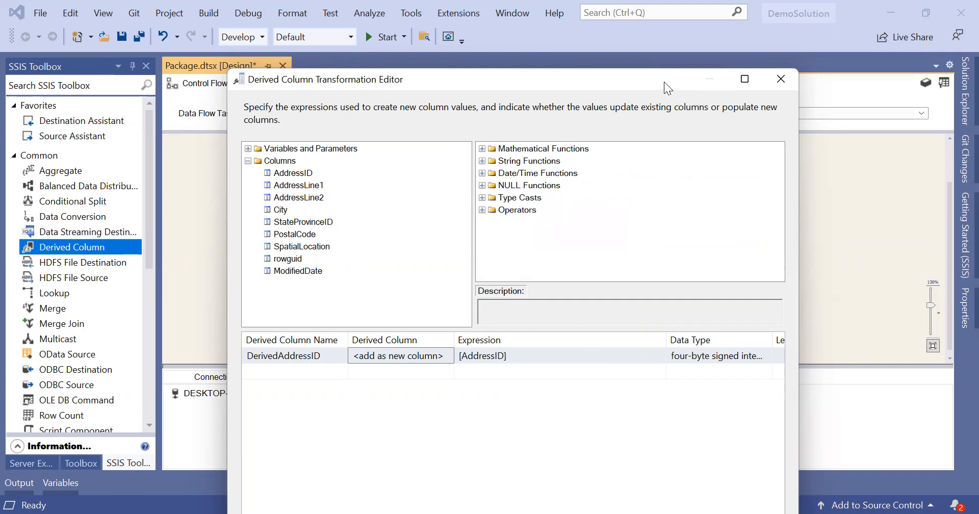
Step: Check DerivedAddressID's four-byte signed integer data type in the grid, then maximize the editor
{"action": "left_click_drag", "start_coordinate": [667, 89], "coordinate": [633, 37]}
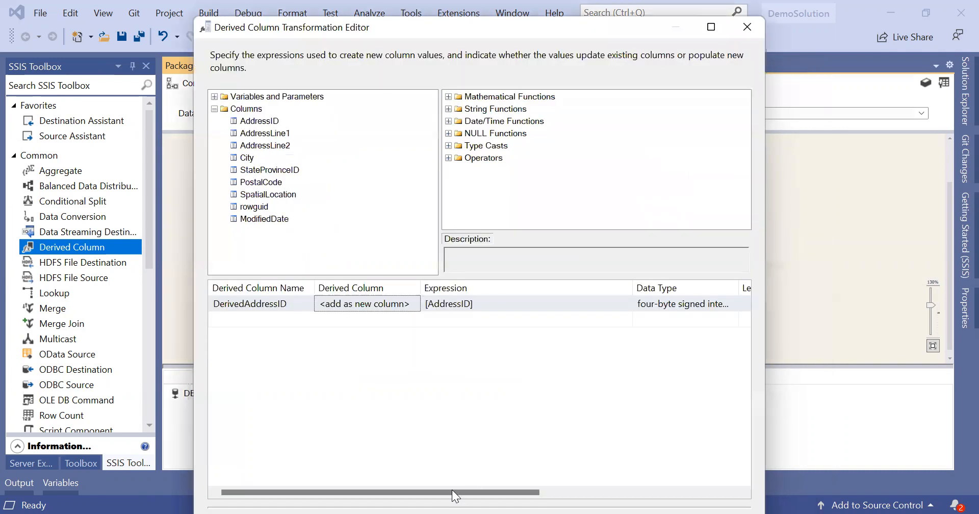
{"action": "left_click_drag", "start_coordinate": [450, 490], "coordinate": [543, 490]}
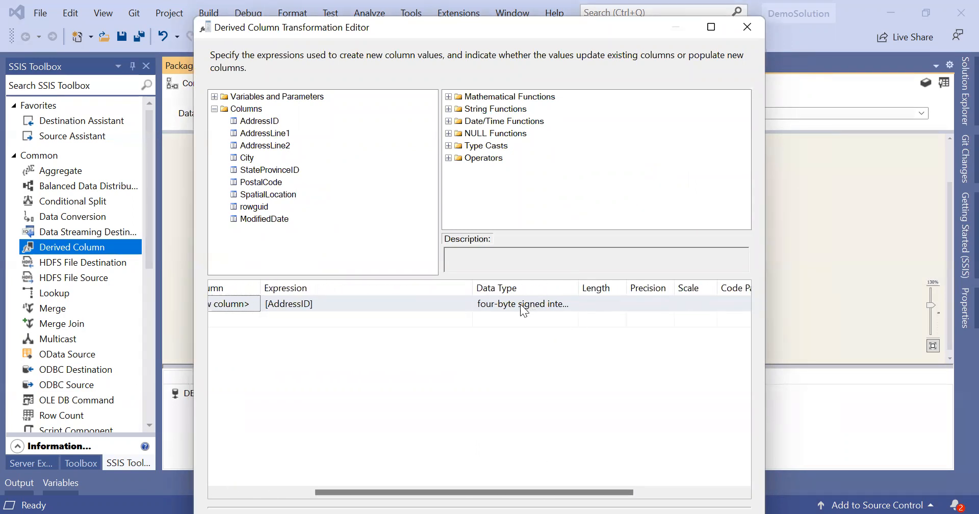
{"action": "left_click", "coordinate": [505, 304]}
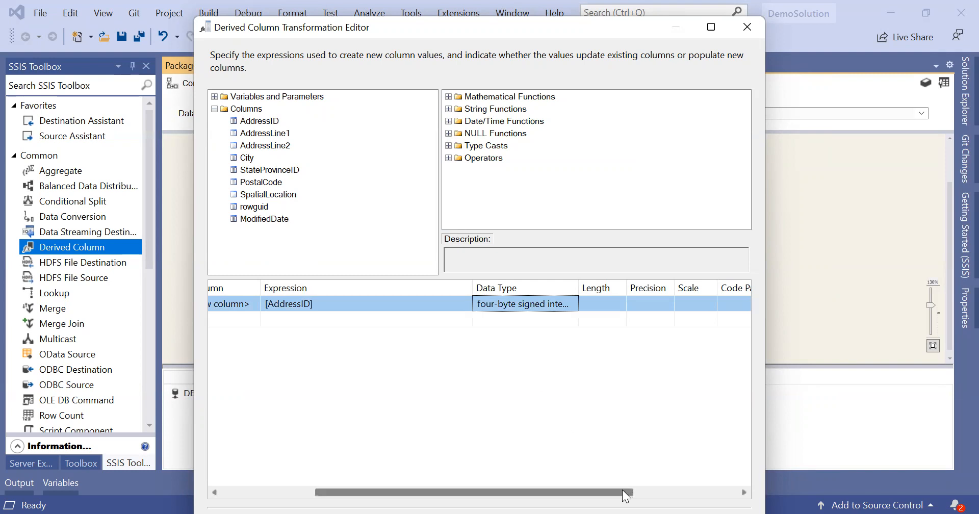
{"action": "left_click_drag", "start_coordinate": [623, 491], "coordinate": [735, 482]}
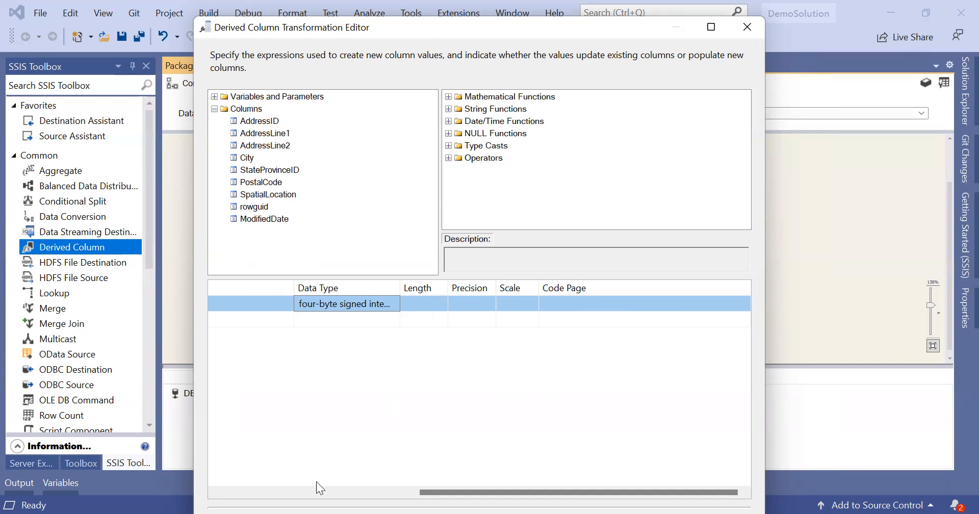
{"action": "left_click", "coordinate": [306, 489]}
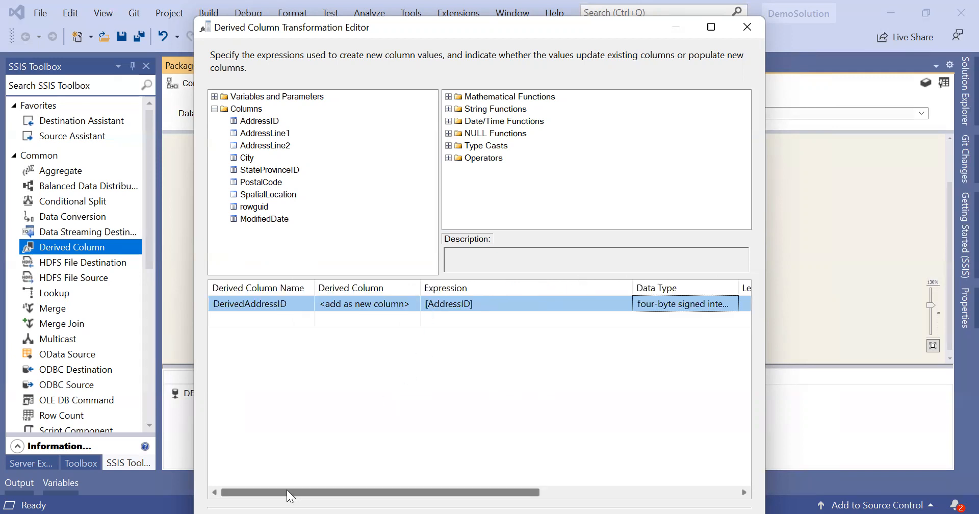
{"action": "left_click", "coordinate": [712, 28]}
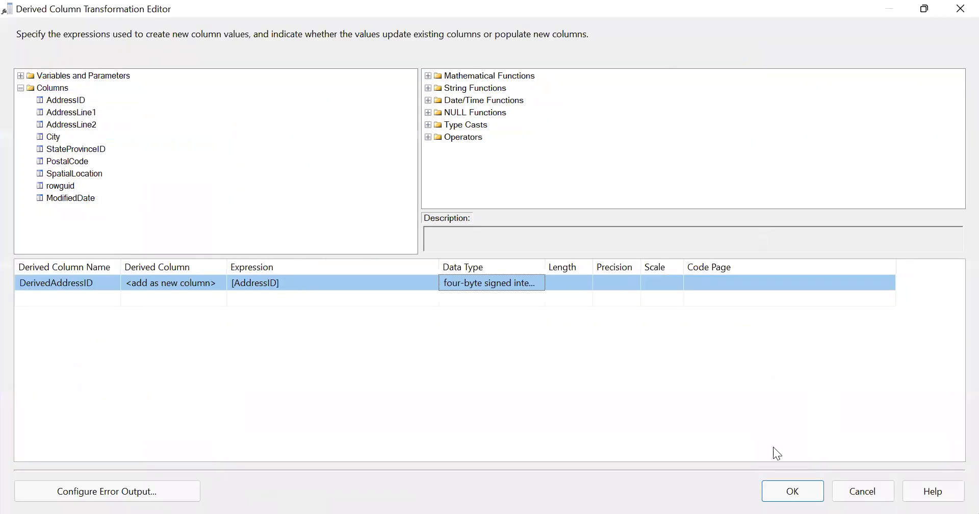
Step: Accept the derived column and connect Derived Column's output to Data Conversion
{"action": "left_click", "coordinate": [785, 493]}
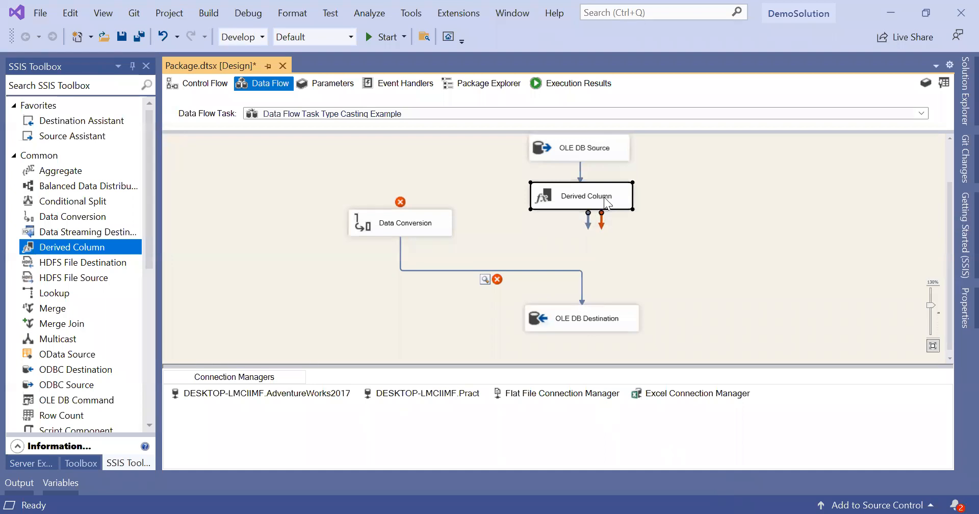
{"action": "left_click", "coordinate": [604, 198]}
{"action": "left_click", "coordinate": [621, 194]}
{"action": "left_click_drag", "start_coordinate": [588, 222], "coordinate": [436, 232]}
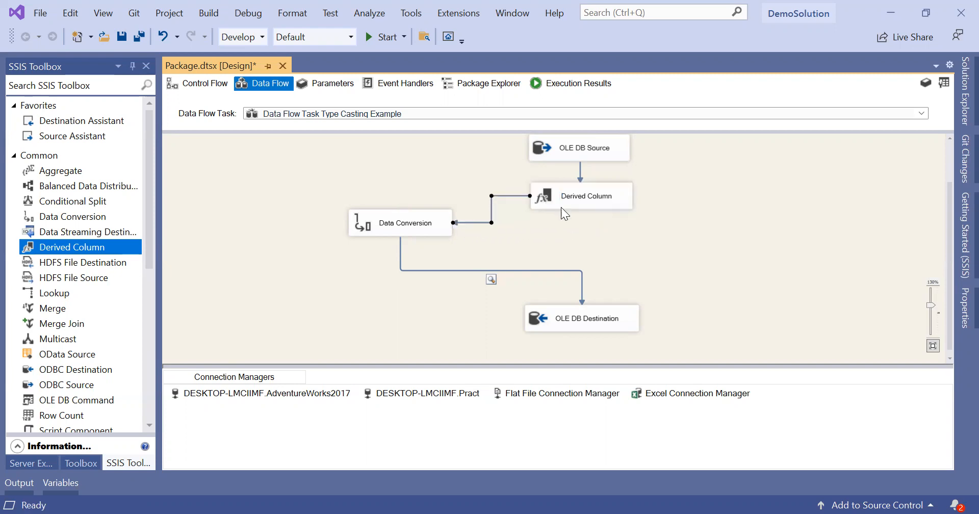
{"action": "left_click", "coordinate": [569, 220]}
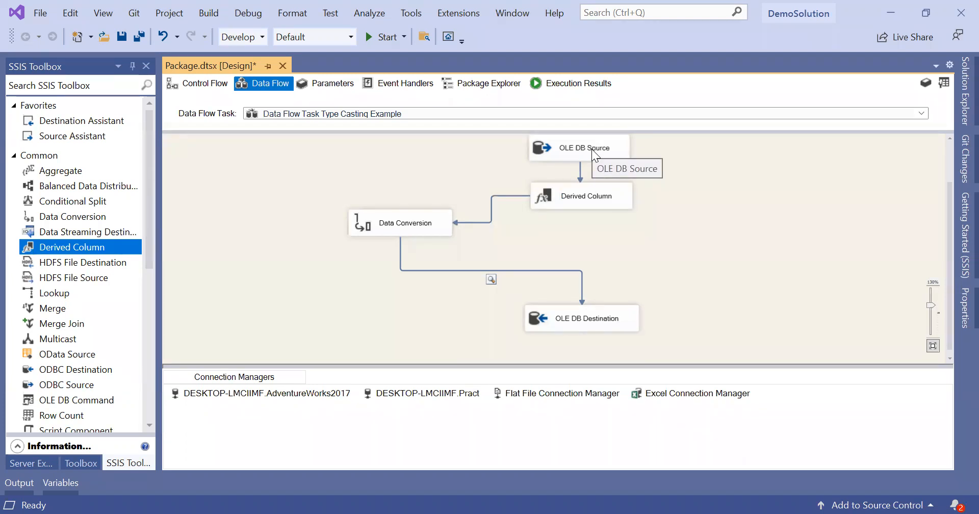
Step: Reopen the Derived Column editor to review its input columns, then close it
{"action": "left_click", "coordinate": [597, 190]}
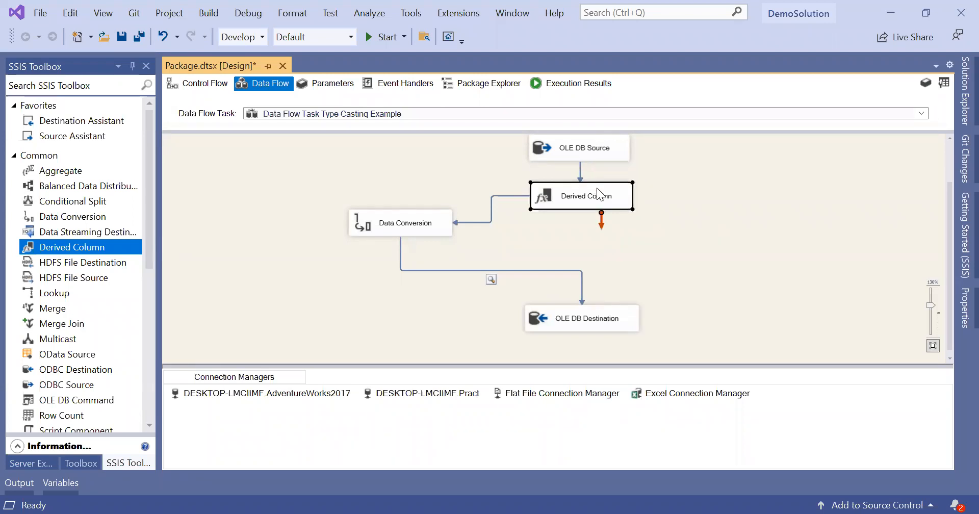
{"action": "right_click", "coordinate": [596, 188]}
{"action": "left_click", "coordinate": [564, 202]}
{"action": "left_click", "coordinate": [564, 202]}
{"action": "double_click", "coordinate": [549, 199]}
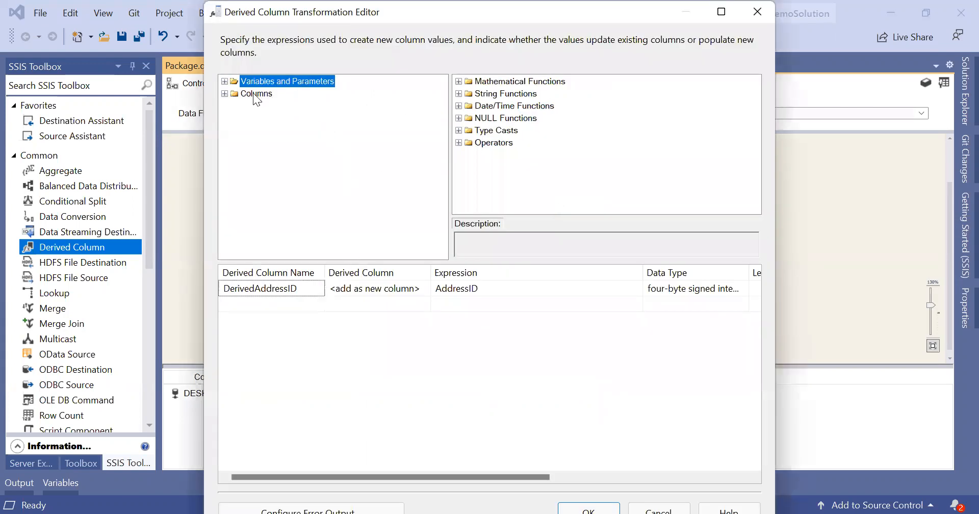
{"action": "double_click", "coordinate": [254, 95]}
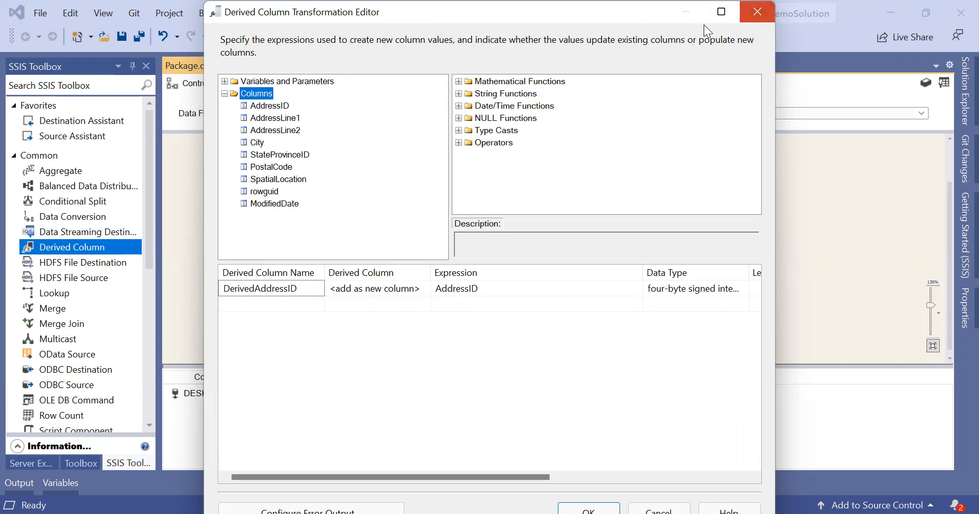
{"action": "left_click", "coordinate": [757, 11]}
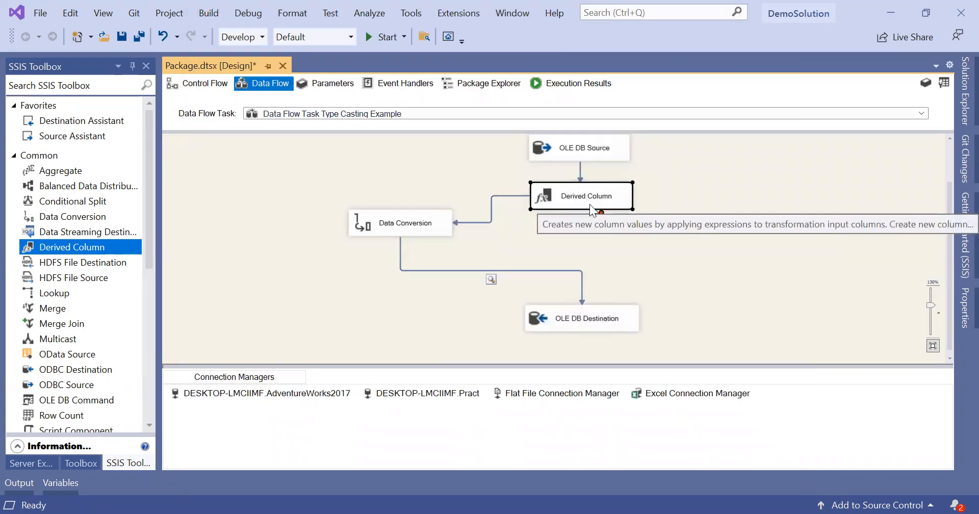
{"action": "left_click", "coordinate": [431, 232]}
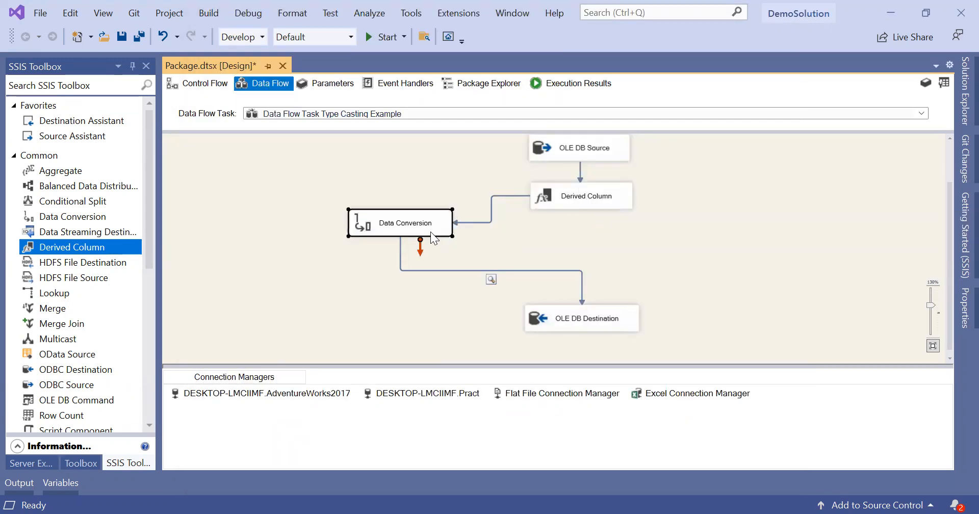
{"action": "double_click", "coordinate": [435, 230]}
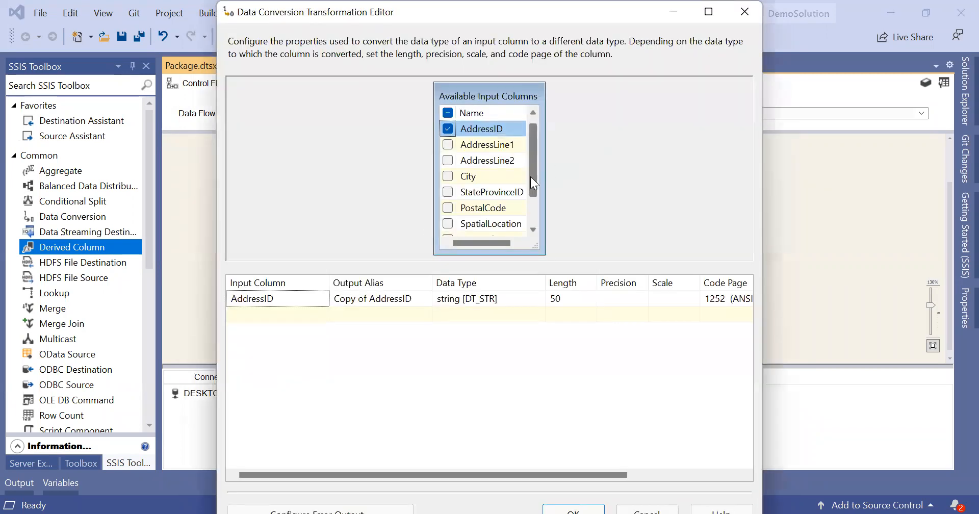
{"action": "left_click_drag", "start_coordinate": [530, 176], "coordinate": [534, 206]}
{"action": "mouse_move", "coordinate": [486, 226]}
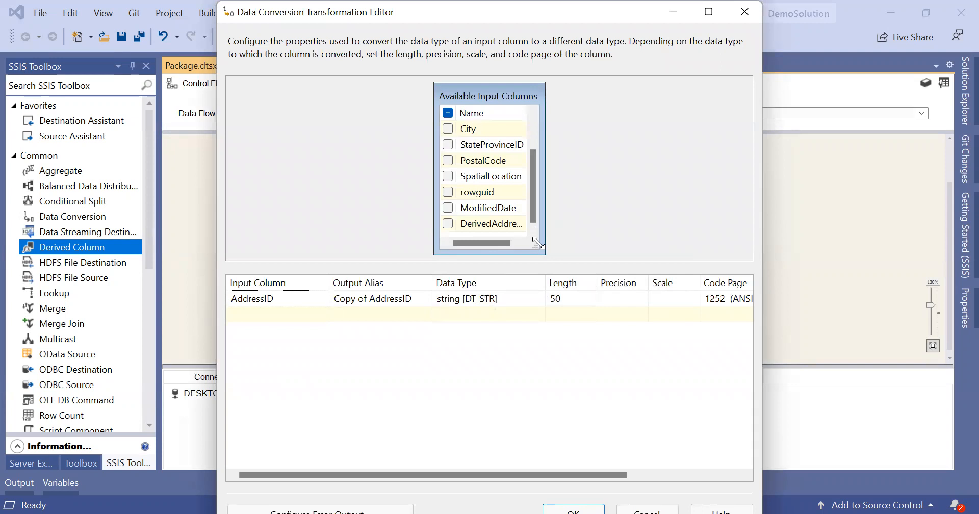
{"action": "left_click_drag", "start_coordinate": [538, 242], "coordinate": [626, 258]}
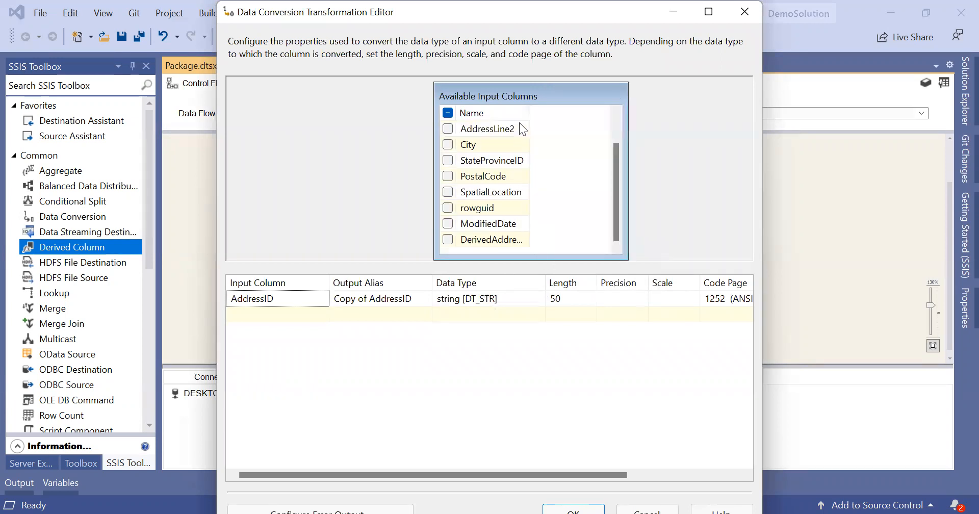
{"action": "left_click_drag", "start_coordinate": [529, 113], "coordinate": [560, 114]}
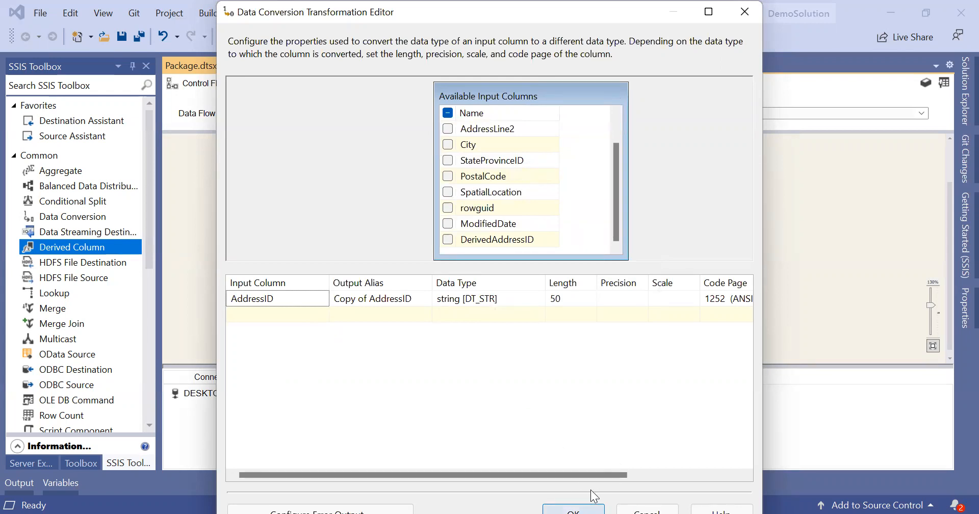
{"action": "left_click", "coordinate": [574, 510]}
{"action": "left_click", "coordinate": [604, 323]}
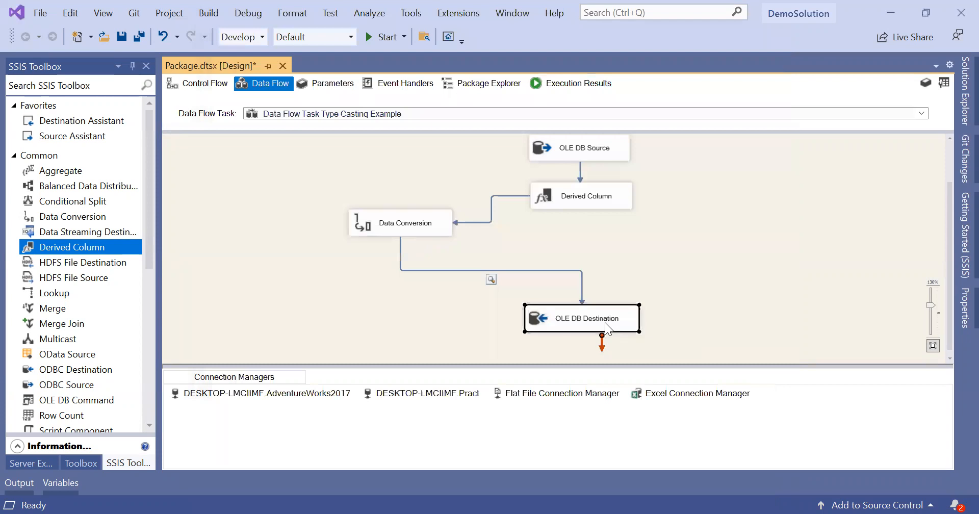
{"action": "right_click", "coordinate": [605, 322]}
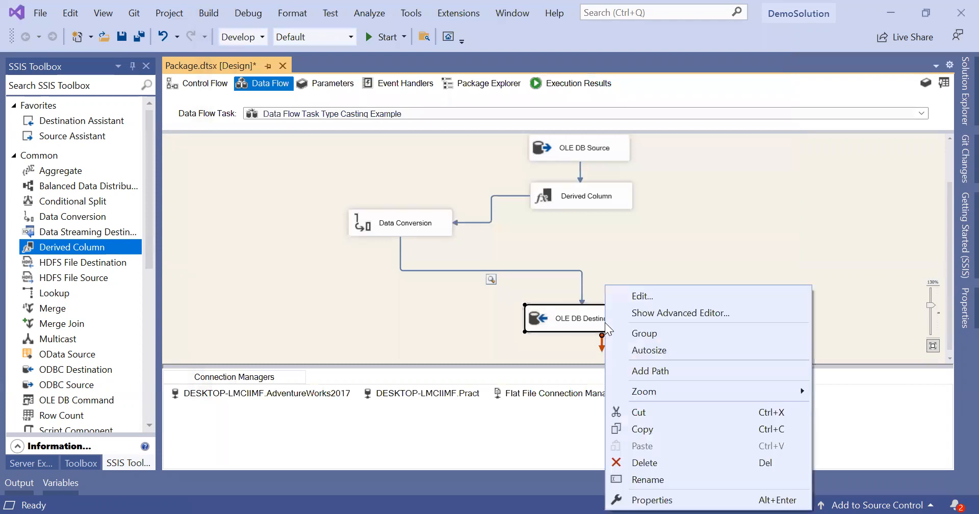
{"action": "left_click", "coordinate": [528, 344]}
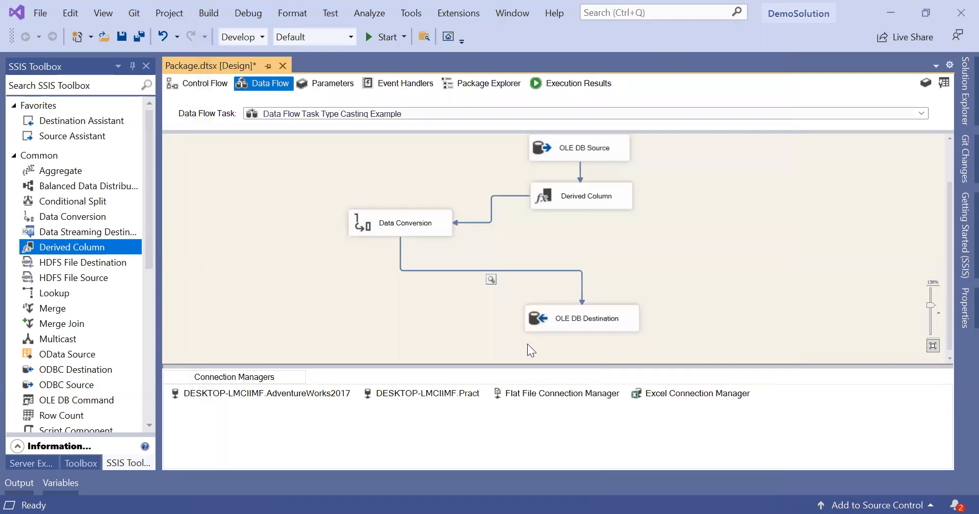
{"action": "double_click", "coordinate": [562, 318]}
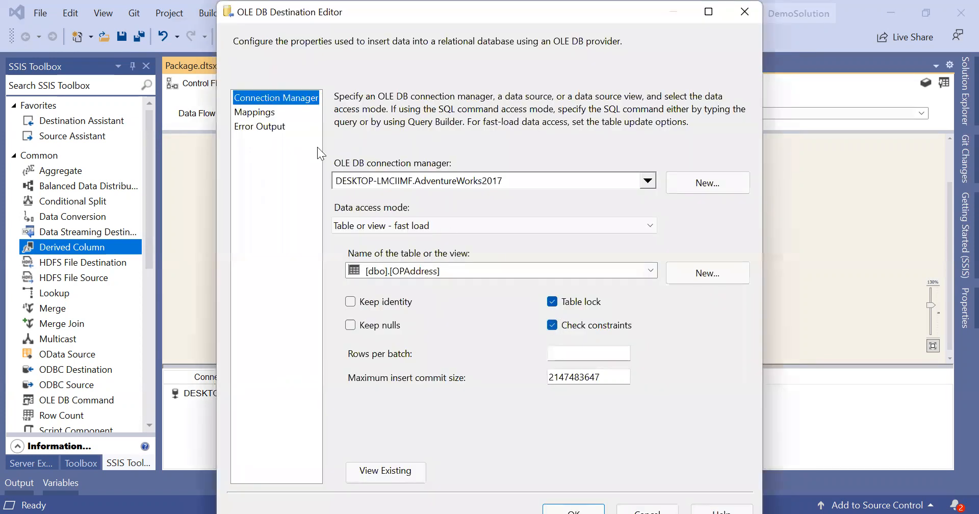
{"action": "left_click", "coordinate": [257, 112]}
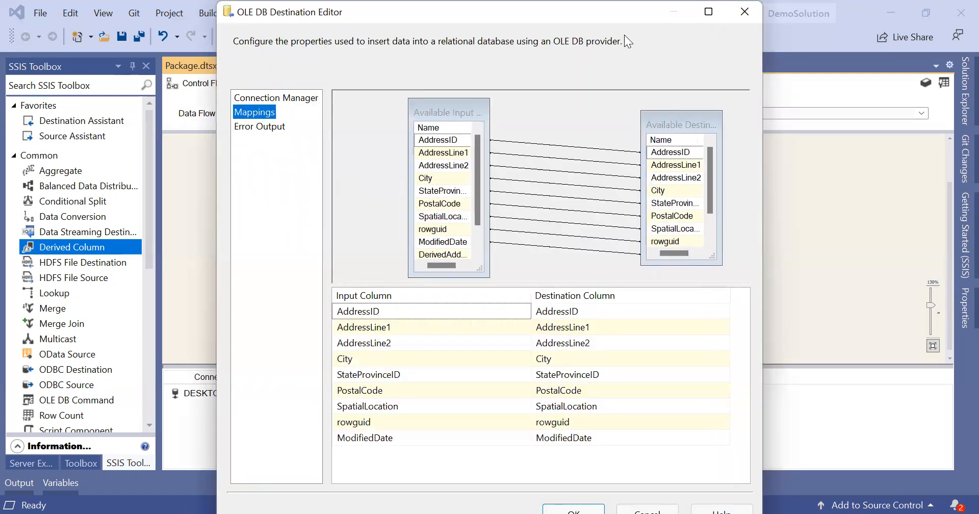
{"action": "left_click", "coordinate": [708, 12]}
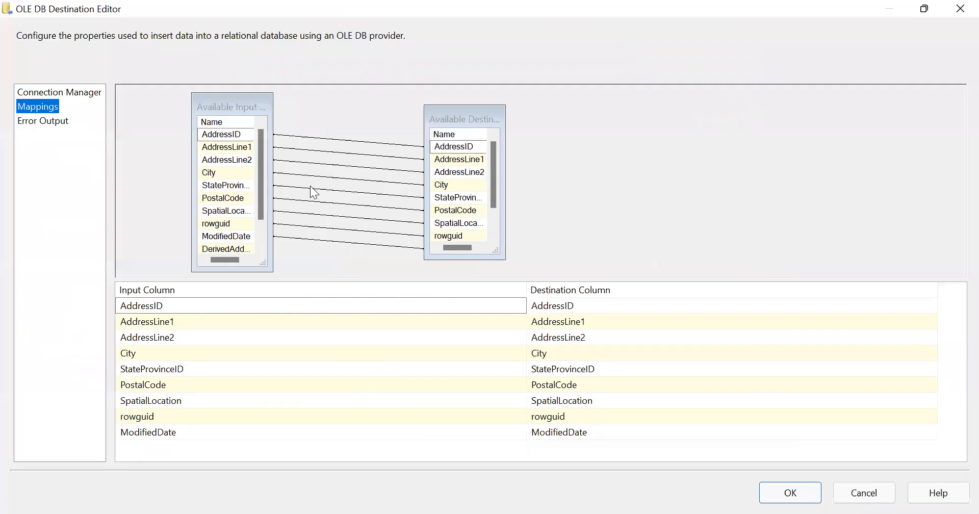
{"action": "left_click_drag", "start_coordinate": [273, 204], "coordinate": [341, 206]}
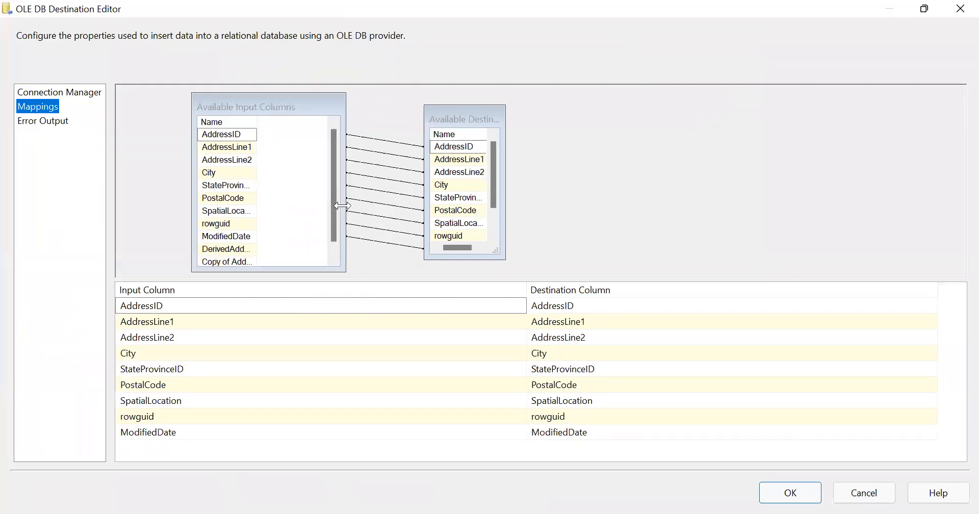
{"action": "left_click_drag", "start_coordinate": [504, 190], "coordinate": [616, 185]}
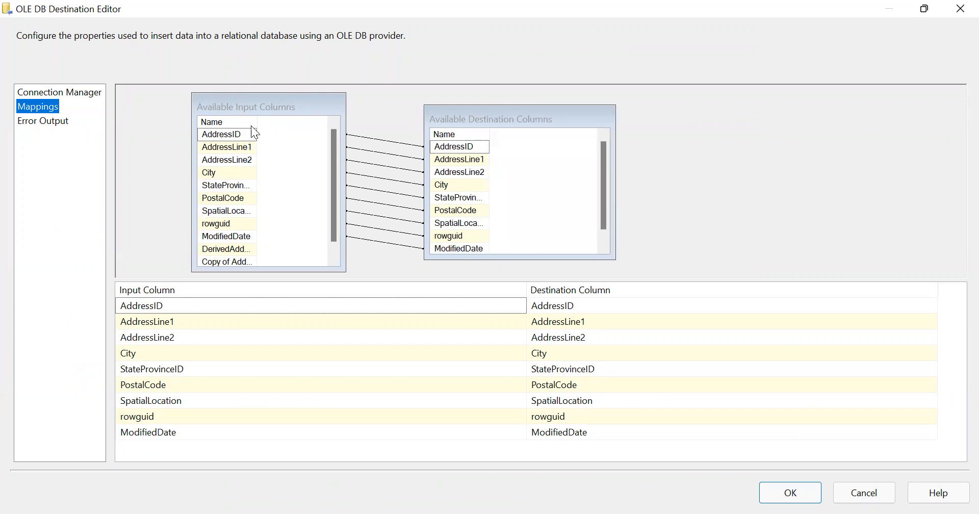
{"action": "left_click_drag", "start_coordinate": [256, 124], "coordinate": [306, 124]}
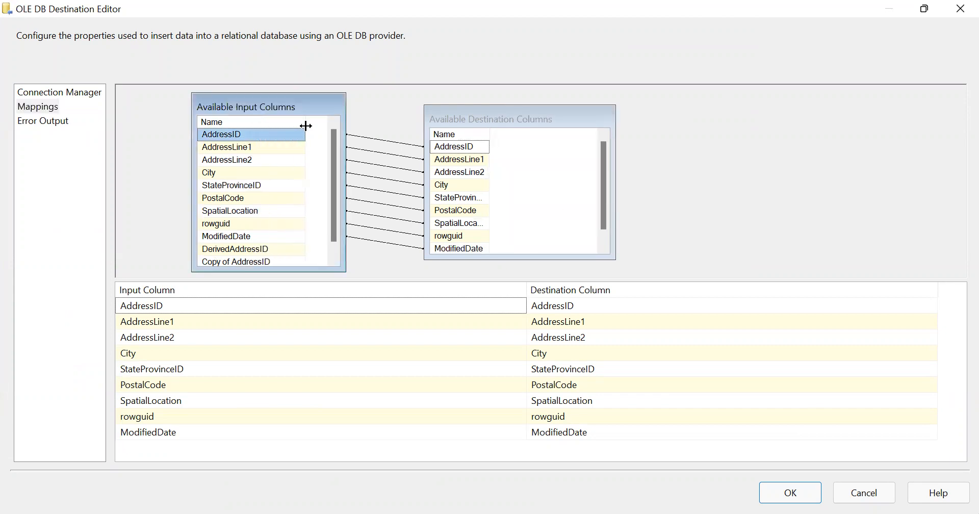
{"action": "left_click_drag", "start_coordinate": [489, 133], "coordinate": [573, 136]}
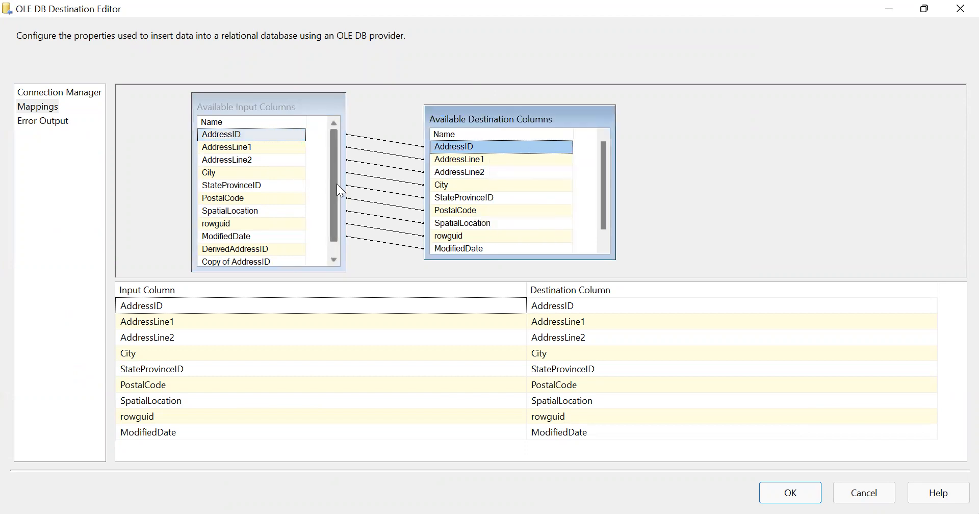
{"action": "left_click_drag", "start_coordinate": [336, 183], "coordinate": [336, 216]}
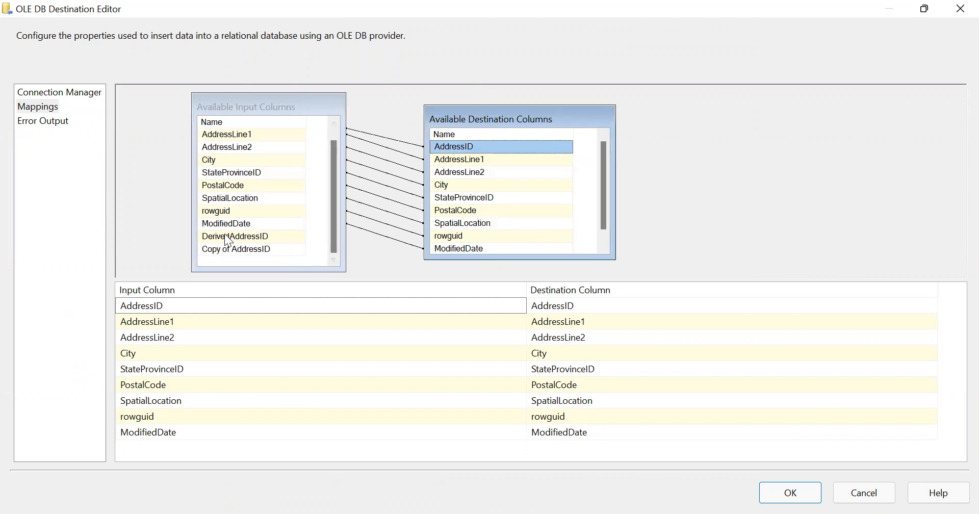
{"action": "mouse_move", "coordinate": [234, 241]}
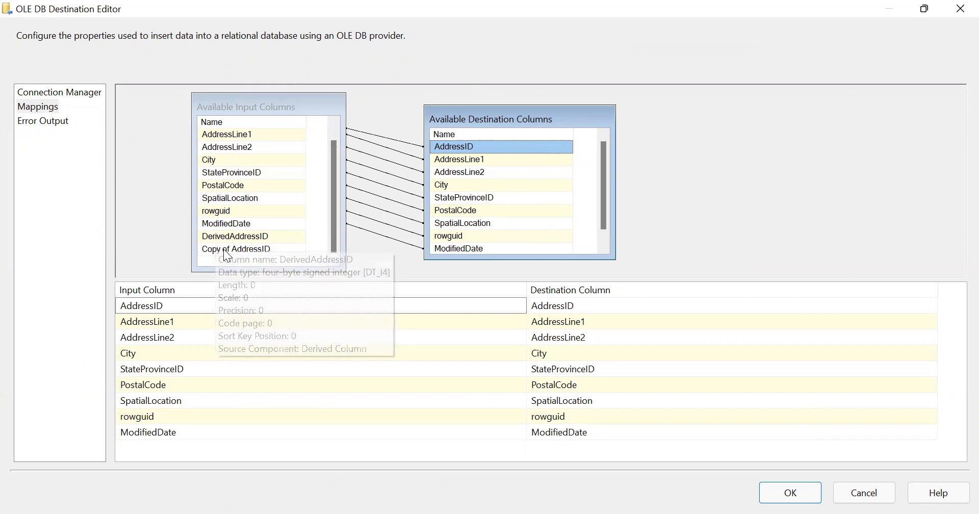
{"action": "left_click", "coordinate": [221, 251]}
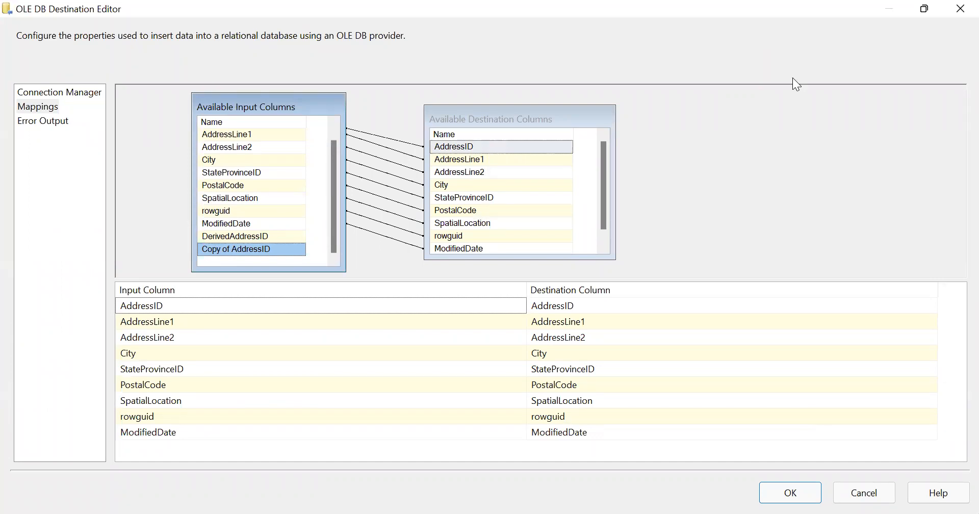
{"action": "left_click_drag", "start_coordinate": [268, 248], "coordinate": [536, 230]}
Step: Set the AddressID row's input column to DerivedAddressID in Mappings and confirm with OK
{"action": "left_click", "coordinate": [505, 304]}
{"action": "left_click", "coordinate": [519, 306]}
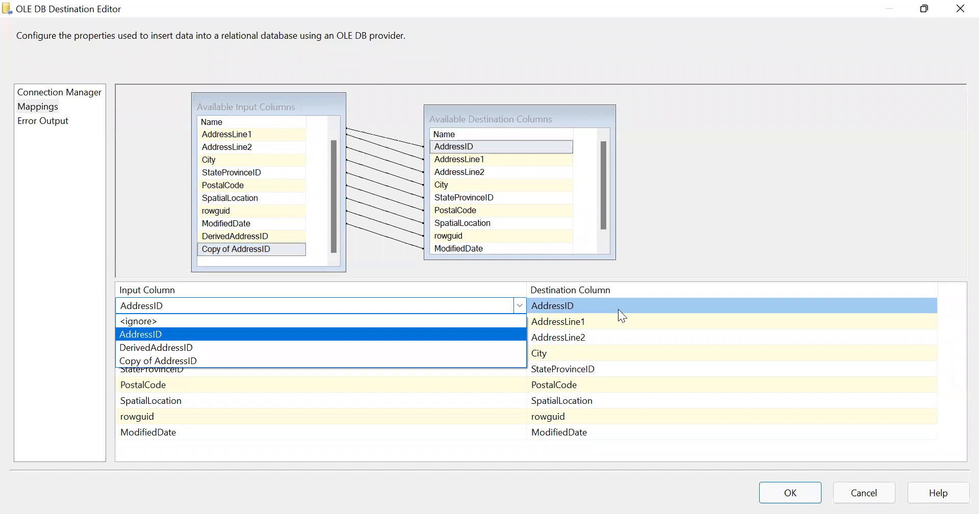
{"action": "left_click", "coordinate": [521, 306]}
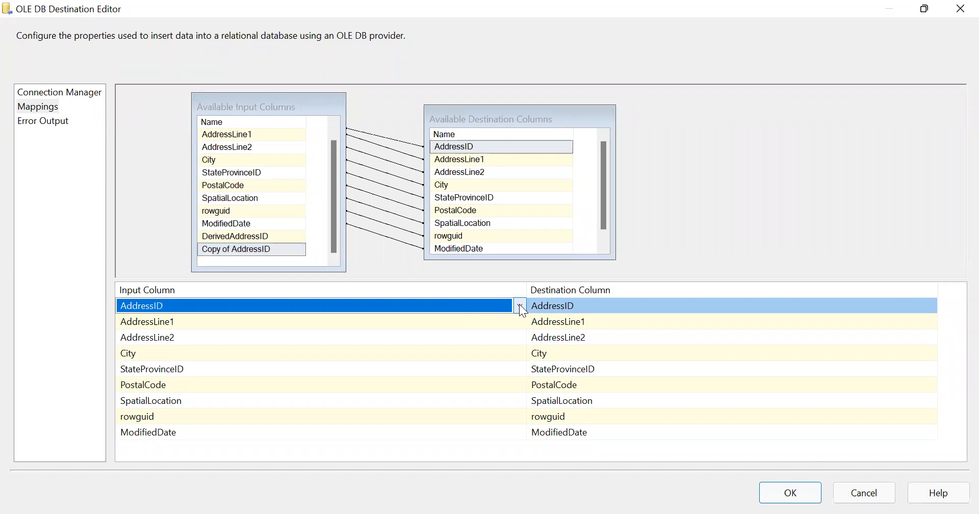
{"action": "left_click", "coordinate": [520, 306]}
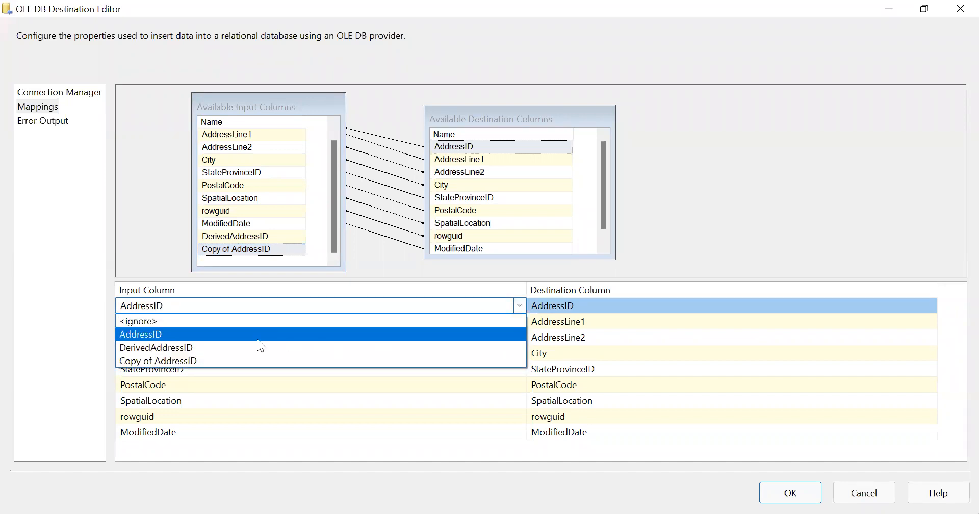
{"action": "left_click", "coordinate": [195, 347]}
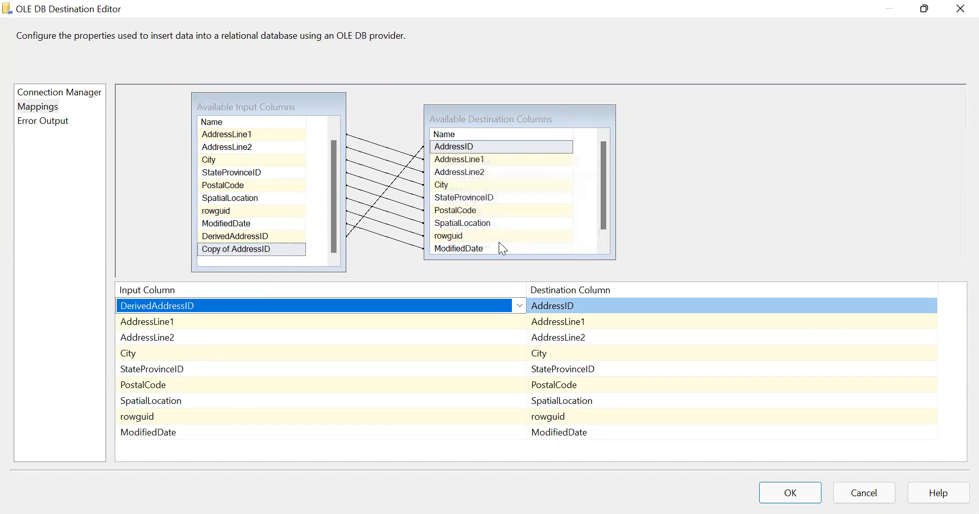
{"action": "left_click_drag", "start_coordinate": [505, 259], "coordinate": [506, 276]}
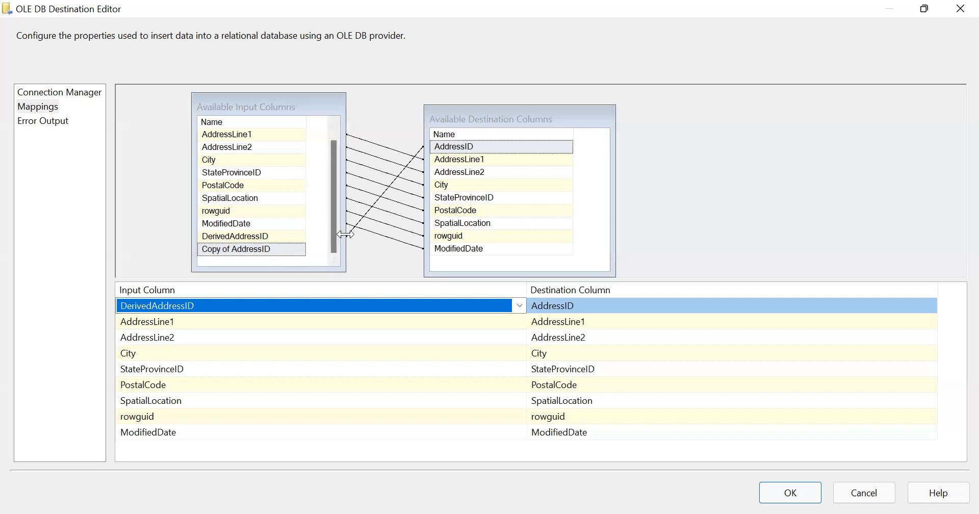
{"action": "mouse_move", "coordinate": [443, 152]}
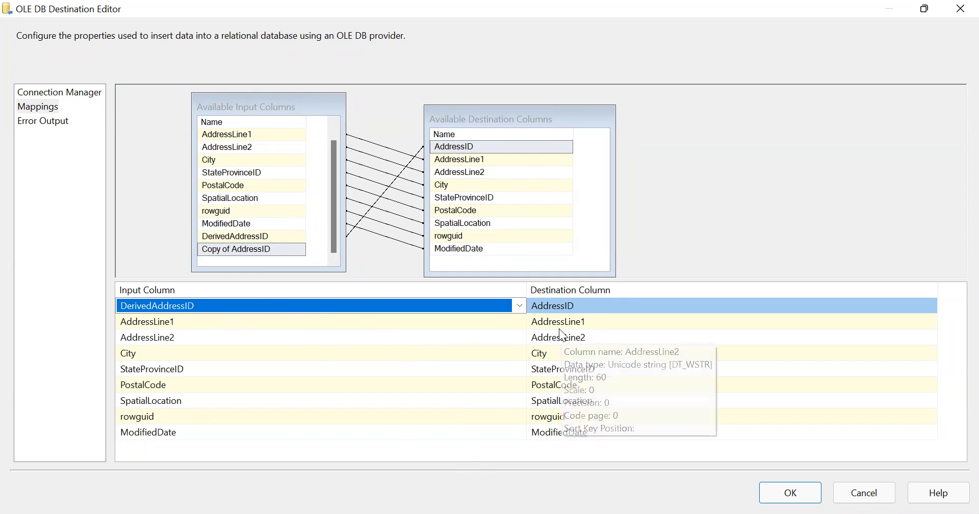
{"action": "left_click", "coordinate": [433, 455]}
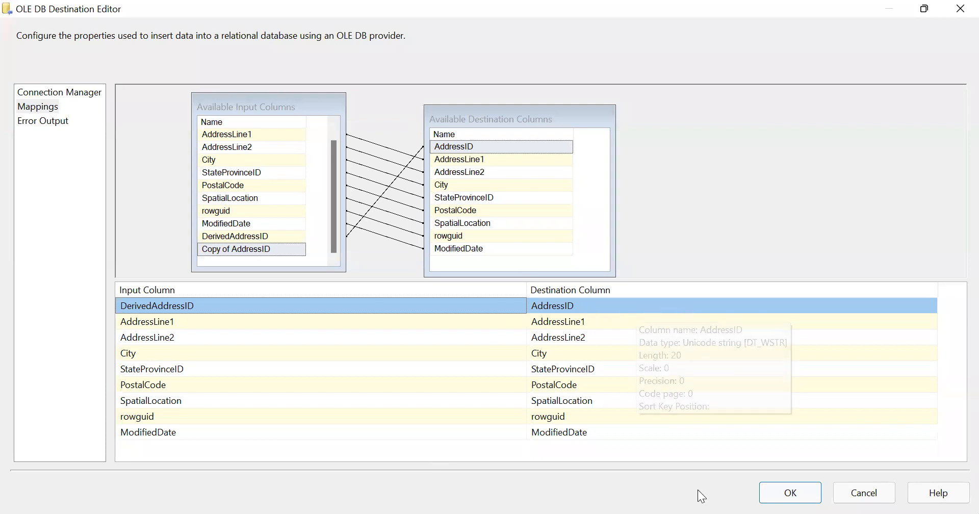
{"action": "left_click", "coordinate": [769, 493]}
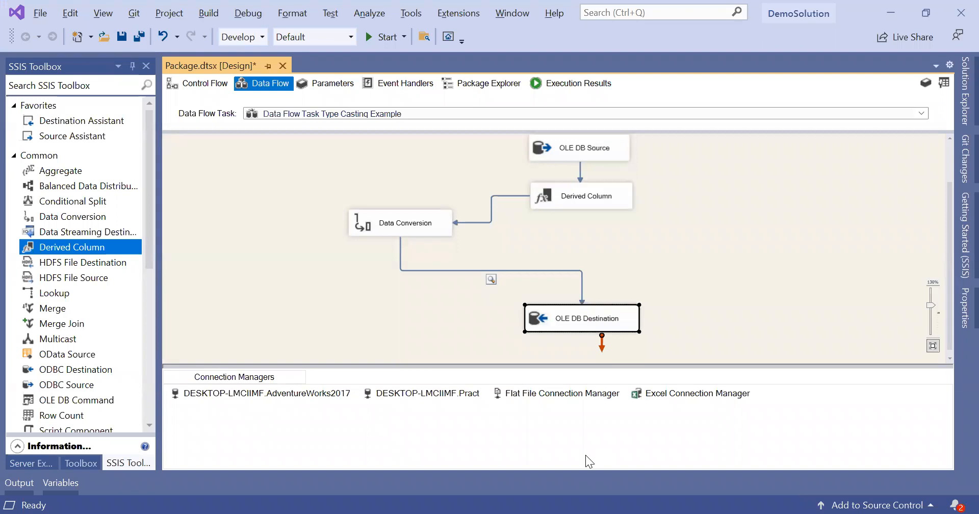
Step: Rerun the delete query in the database window to empty OPAddress
{"action": "key", "text": "alt+Tab"}
{"action": "key", "text": "F5"}
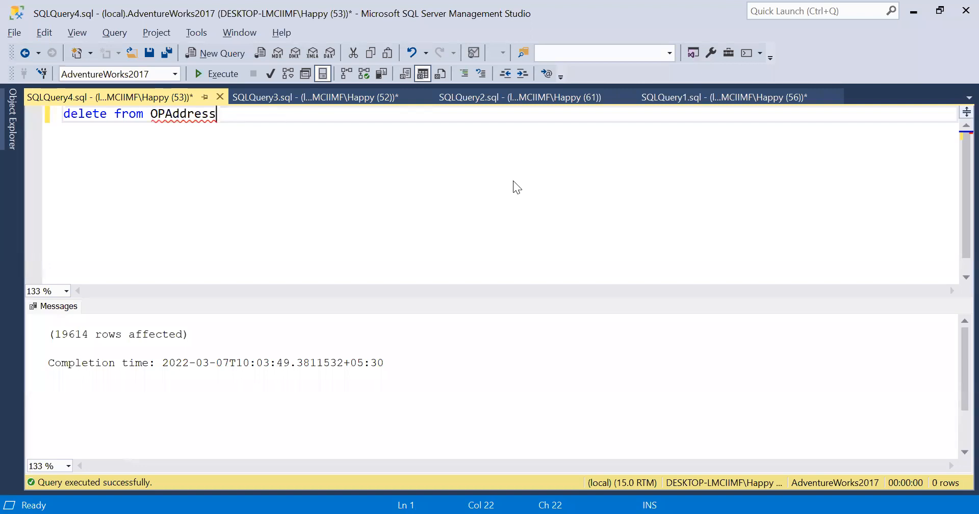
{"action": "key", "text": "alt+Tab"}
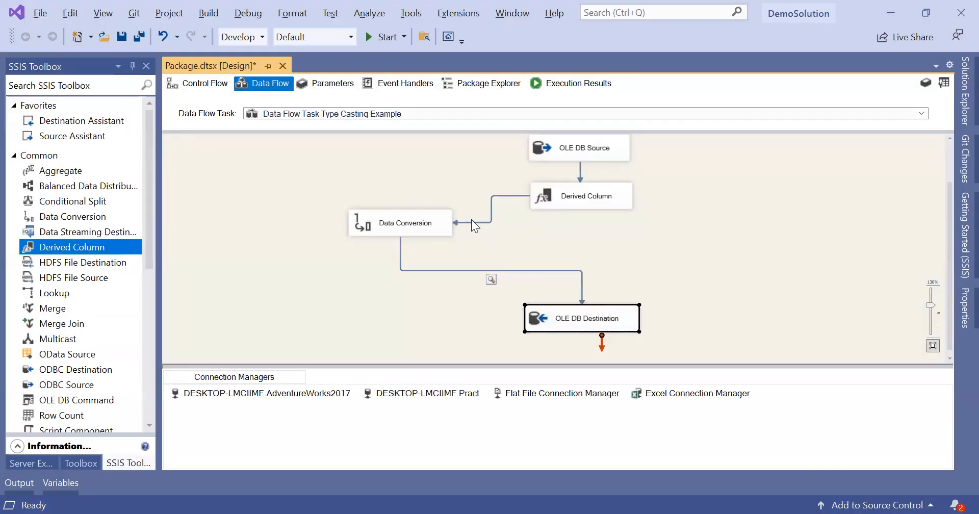
Step: Disable the data viewer on the Data Conversion → OLE DB Destination path
{"action": "left_click", "coordinate": [490, 280]}
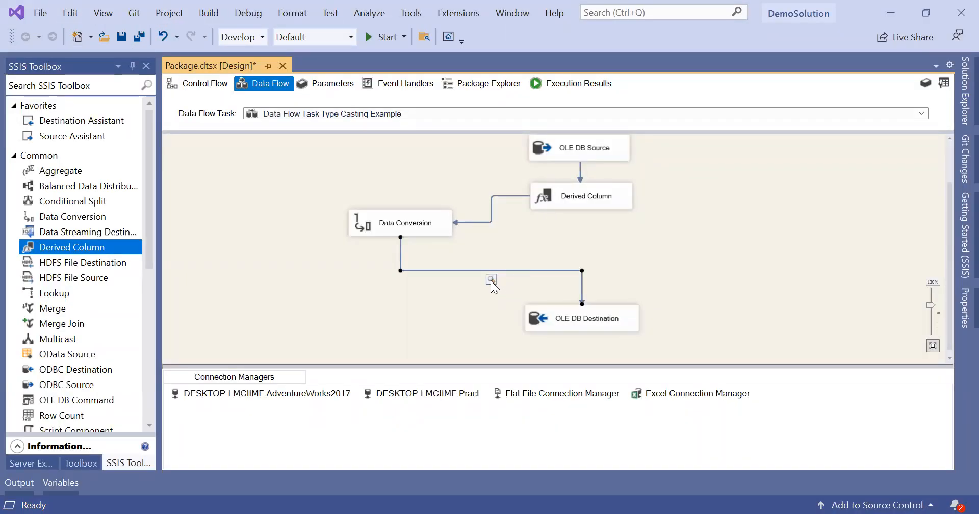
{"action": "right_click", "coordinate": [501, 273]}
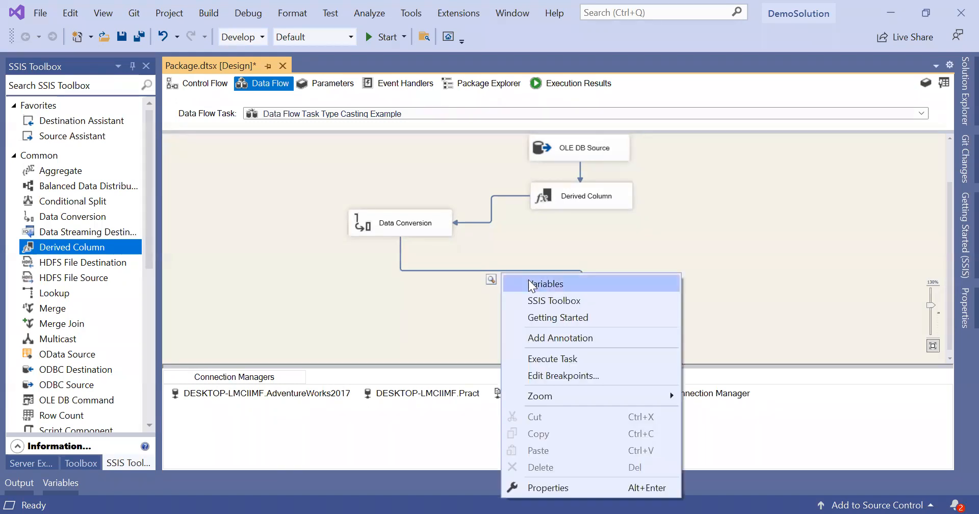
{"action": "left_click", "coordinate": [443, 270]}
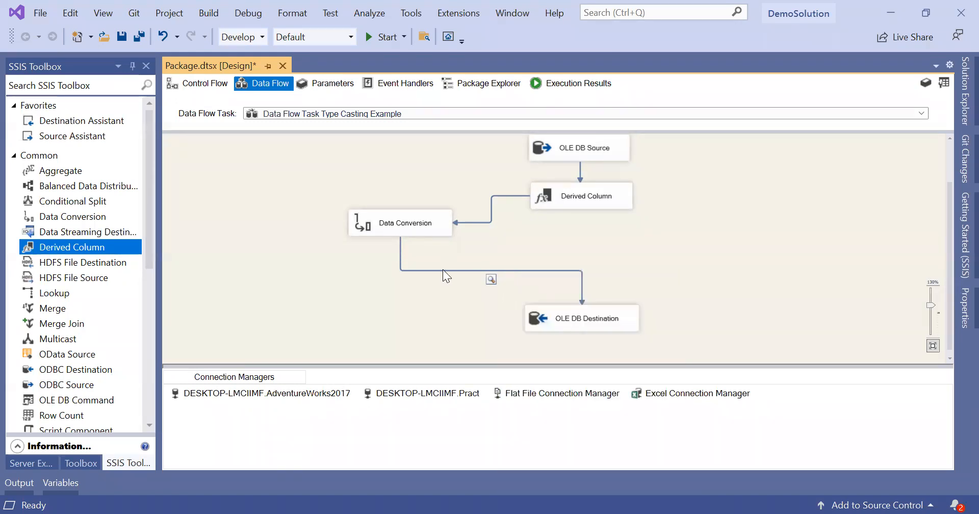
{"action": "left_click", "coordinate": [484, 270]}
{"action": "right_click", "coordinate": [485, 270]}
{"action": "left_click", "coordinate": [583, 317]}
Step: Debug-run the package and confirm 19,614 rows reach OLE DB Destination with every component green
{"action": "left_click", "coordinate": [379, 37]}
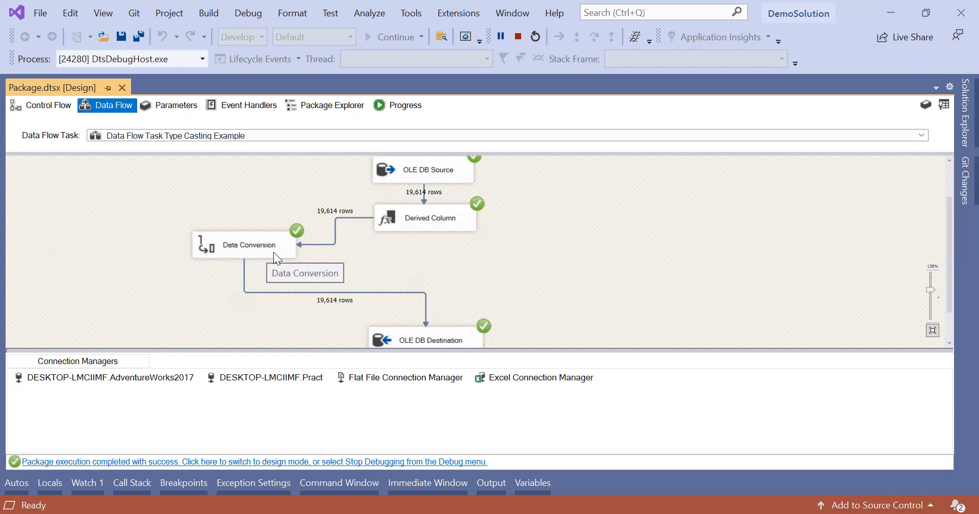
{"action": "left_click", "coordinate": [434, 217]}
{"action": "left_click", "coordinate": [581, 229]}
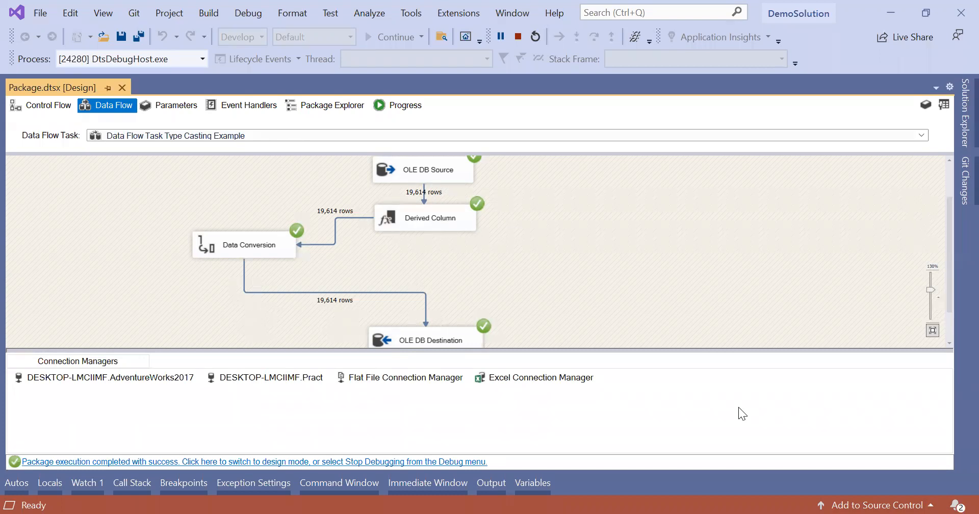
Step: In SQL Server Management Studio, add 'select * from OPAddress' below the delete statement
{"action": "key", "text": "alt+Tab"}
{"action": "left_click", "coordinate": [678, 100]}
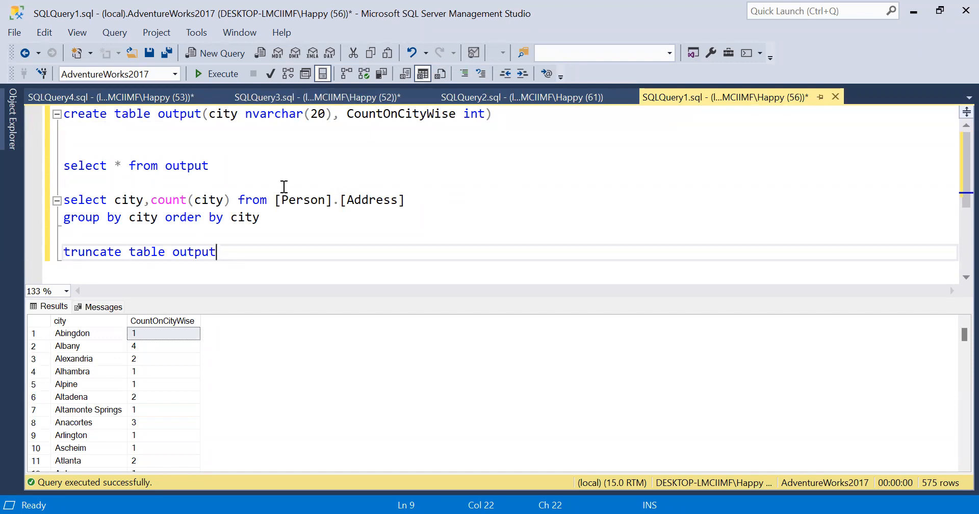
{"action": "left_click", "coordinate": [139, 97]}
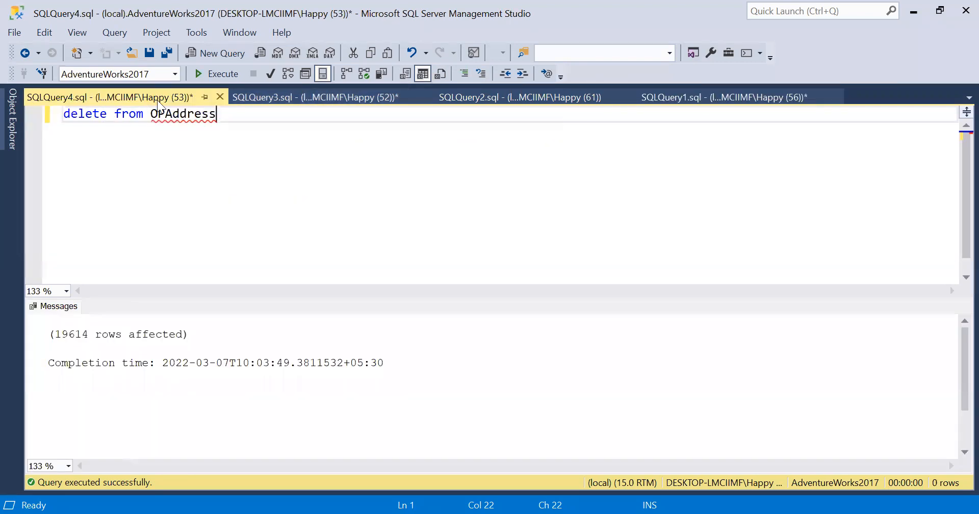
{"action": "double_click", "coordinate": [196, 119]}
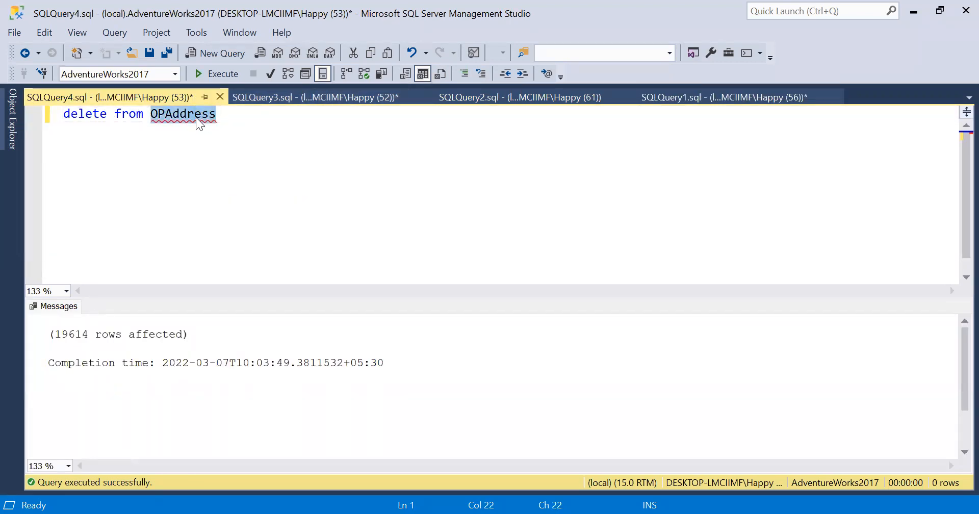
{"action": "key", "text": "End"}
{"action": "key", "text": "Return"}
{"action": "key", "text": "Return"}
{"action": "type", "text": "sele"}
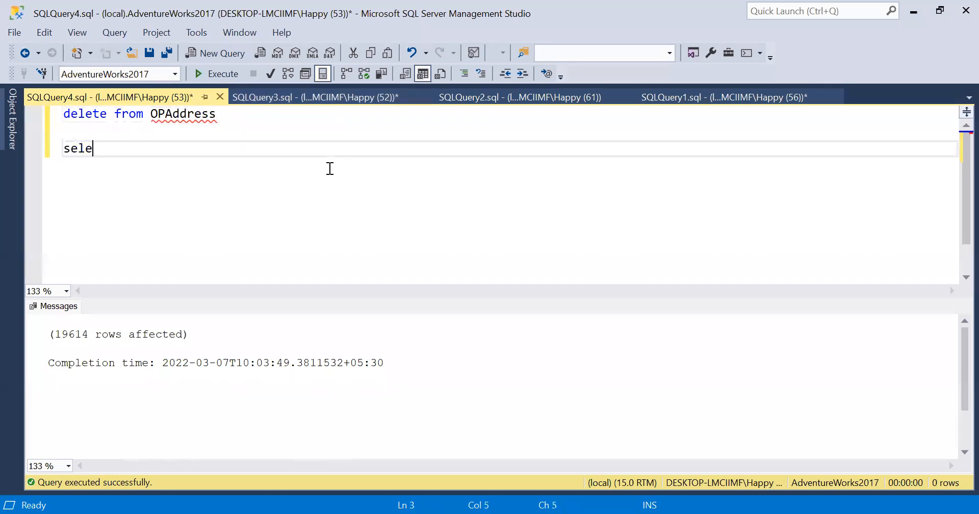
{"action": "type", "text": "ct * from OPAddress"}
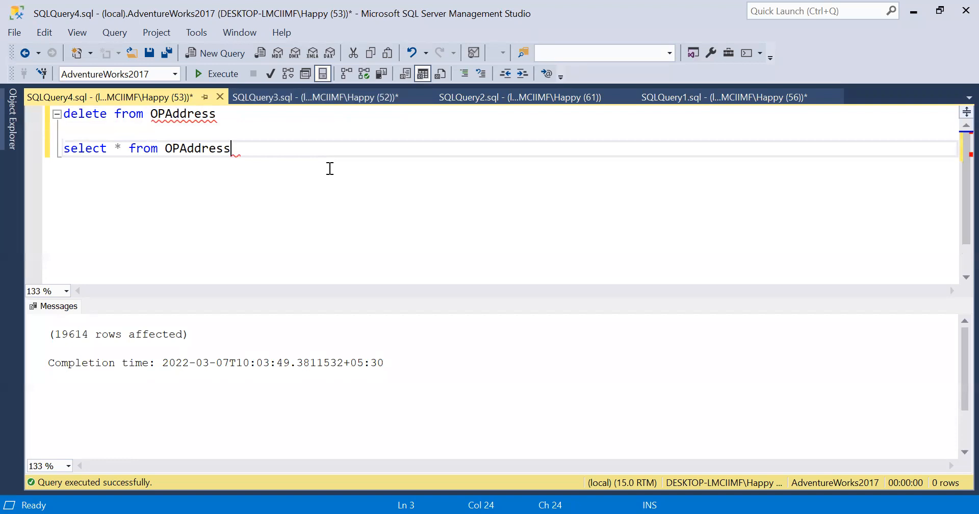
Step: Run only the select and check that 19,614 rows return with AddressID values 1, 2, 3 onward
{"action": "key", "text": "shift+Up"}
{"action": "key", "text": "F5"}
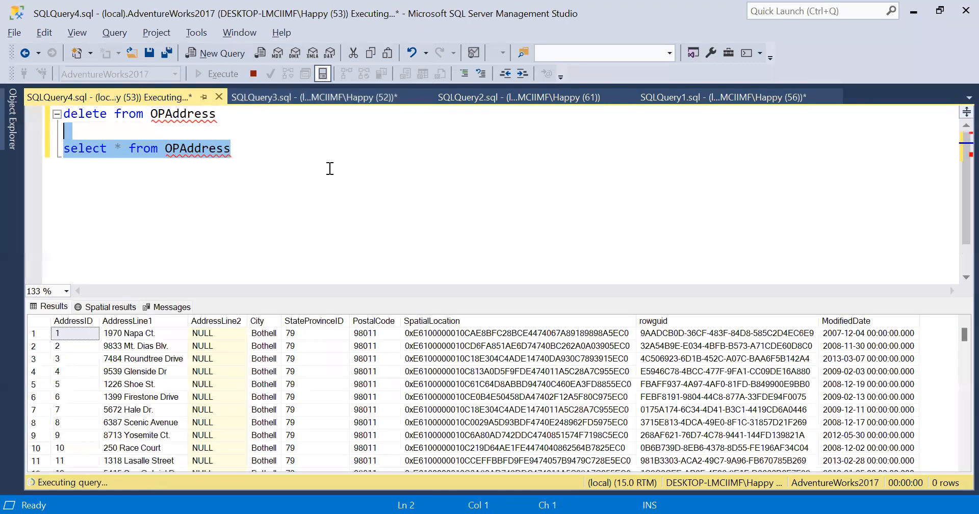
{"action": "left_click", "coordinate": [87, 319]}
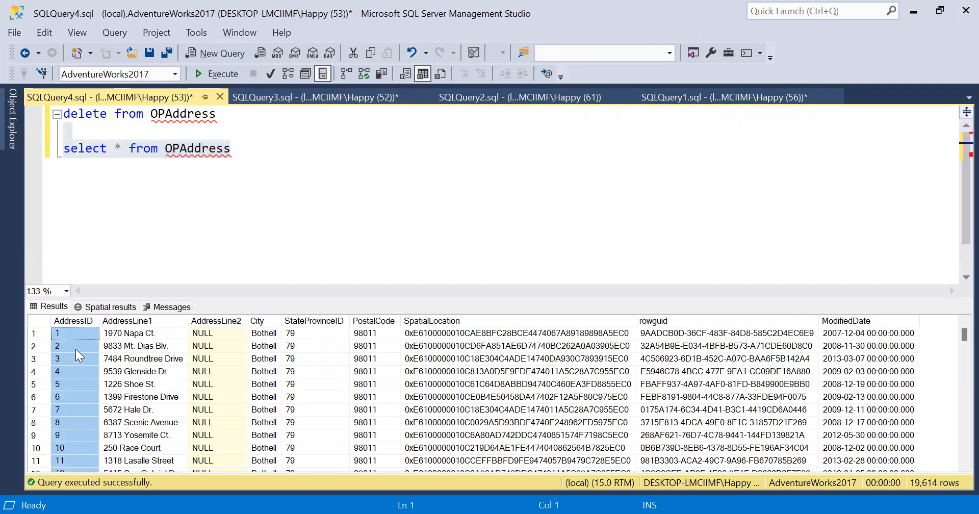
{"action": "left_click", "coordinate": [73, 335]}
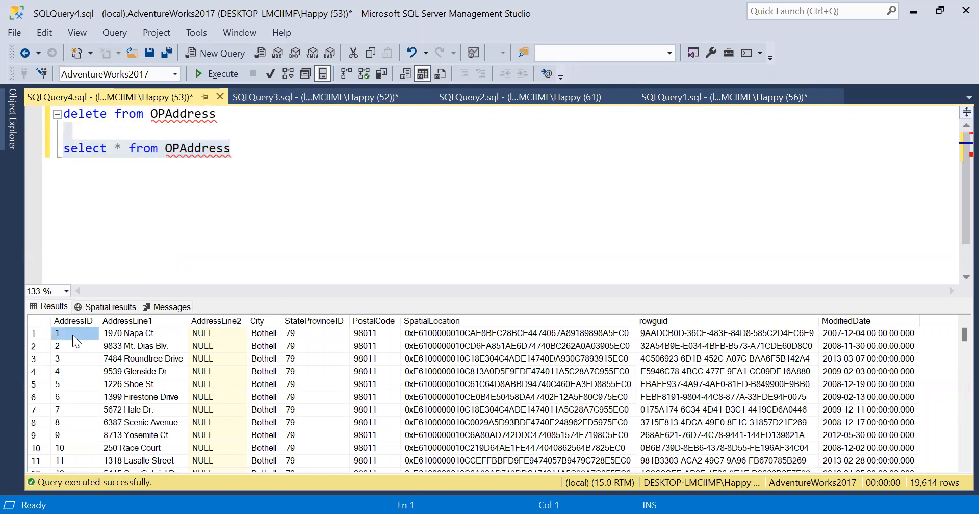
{"action": "left_click", "coordinate": [86, 323]}
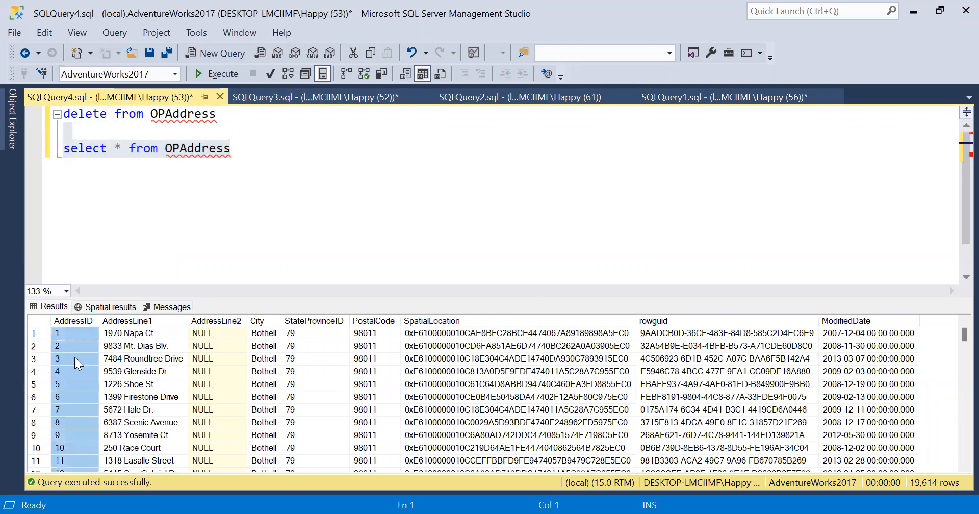